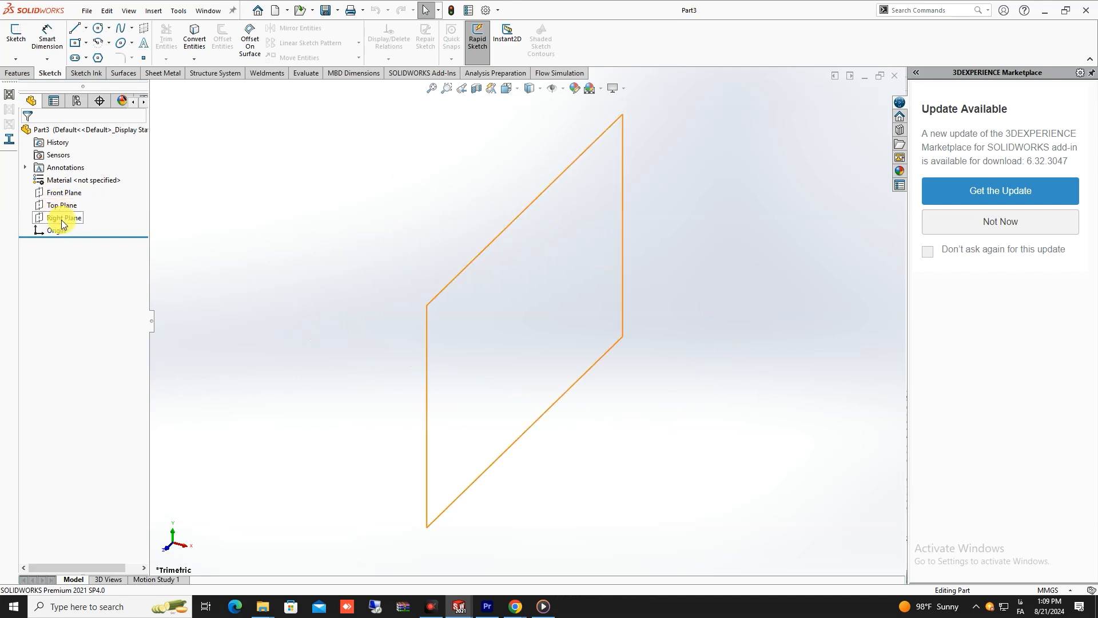
# - Start a sketch on the Front Plane and draw a solid line slanting up to the right above the origin
pyautogui.click(62, 195)
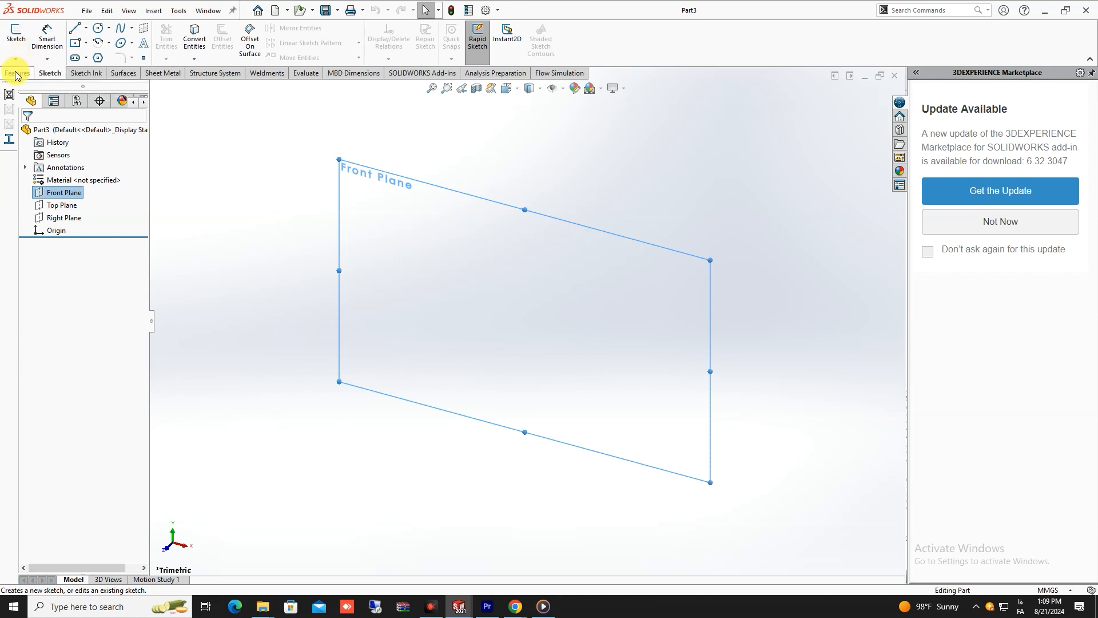
pyautogui.click(16, 34)
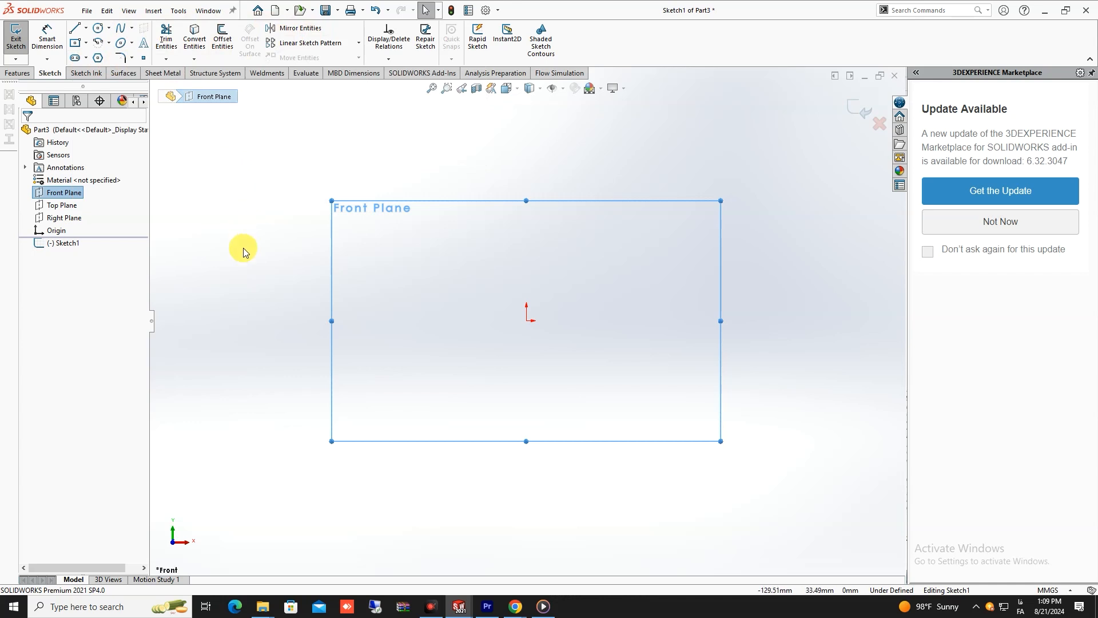
pyautogui.click(87, 28)
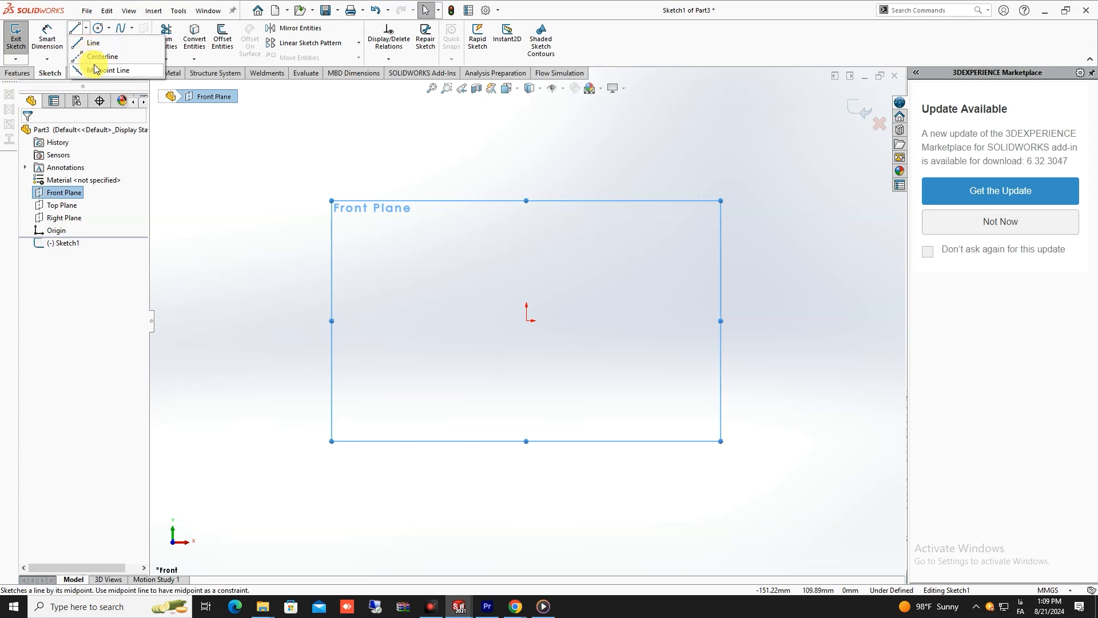
pyautogui.click(90, 43)
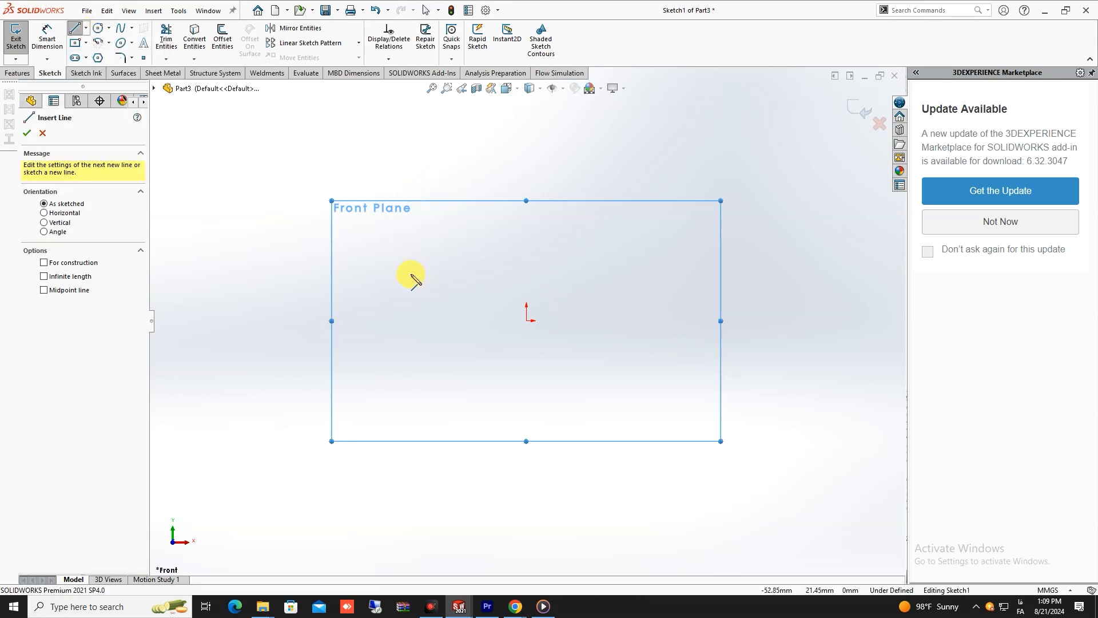
pyautogui.click(402, 317)
pyautogui.click(621, 198)
pyautogui.rightClick(648, 303)
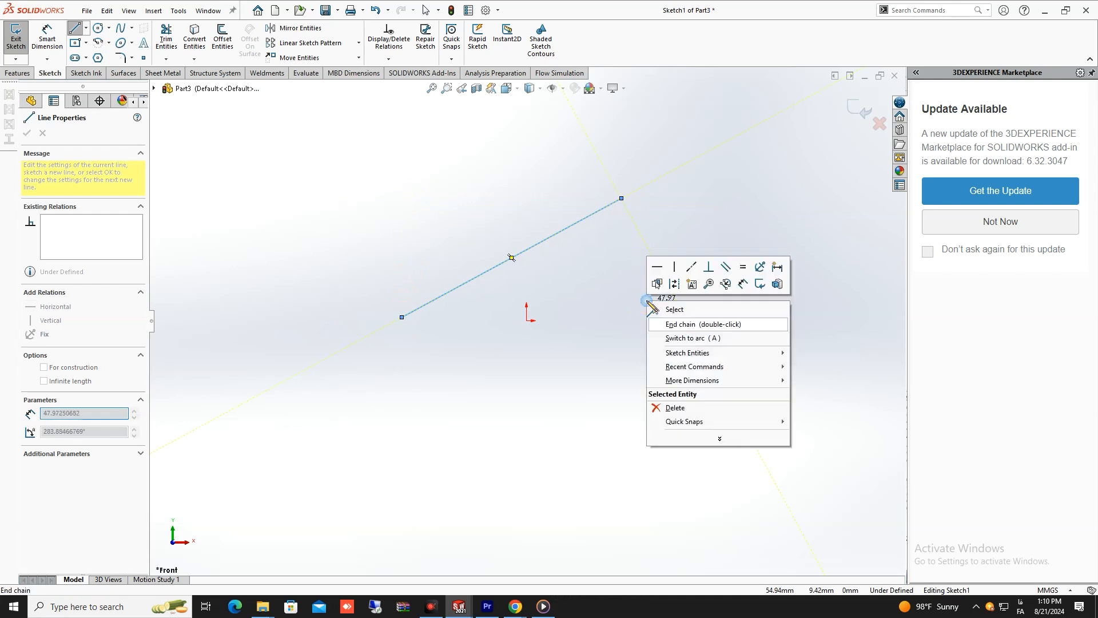
pyautogui.click(707, 310)
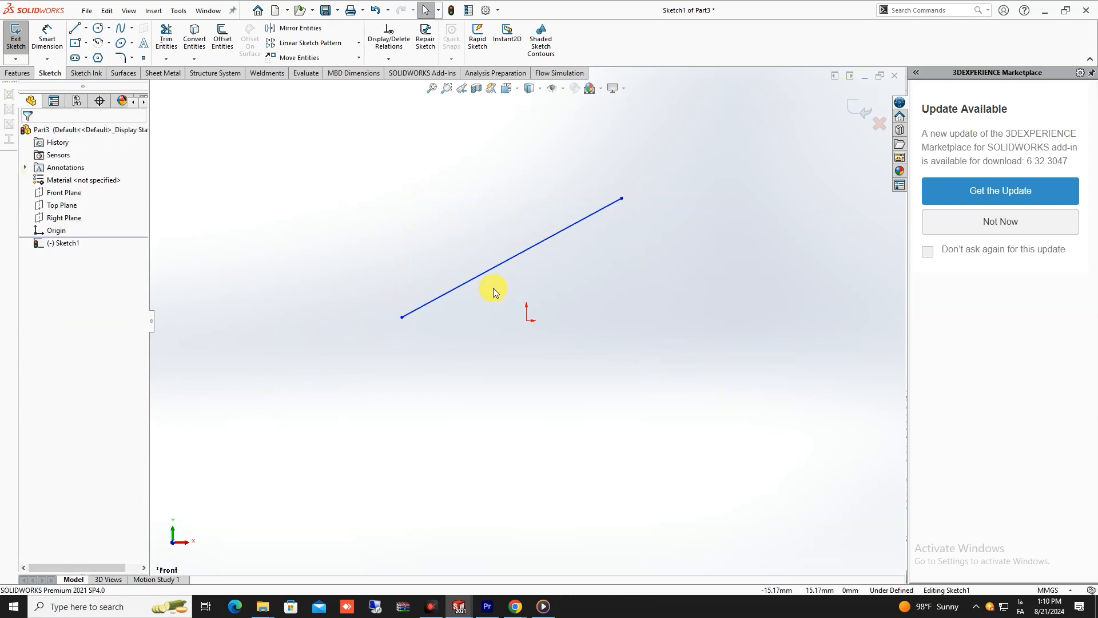
pyautogui.scroll(-4, 565, 269)
pyautogui.scroll(3, 564, 269)
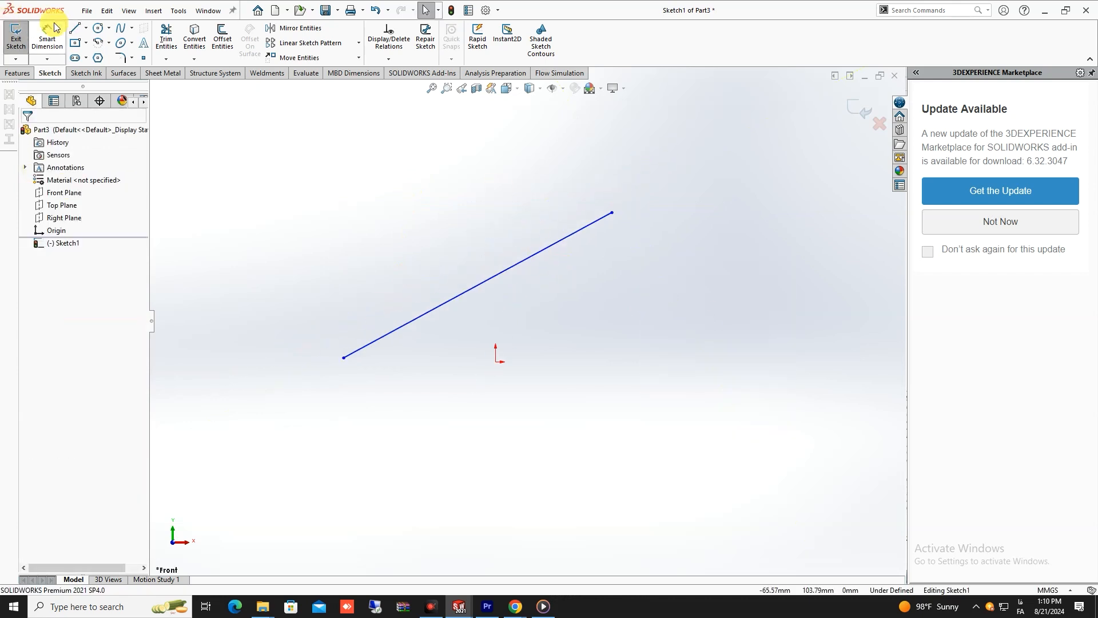
pyautogui.click(85, 27)
pyautogui.click(89, 57)
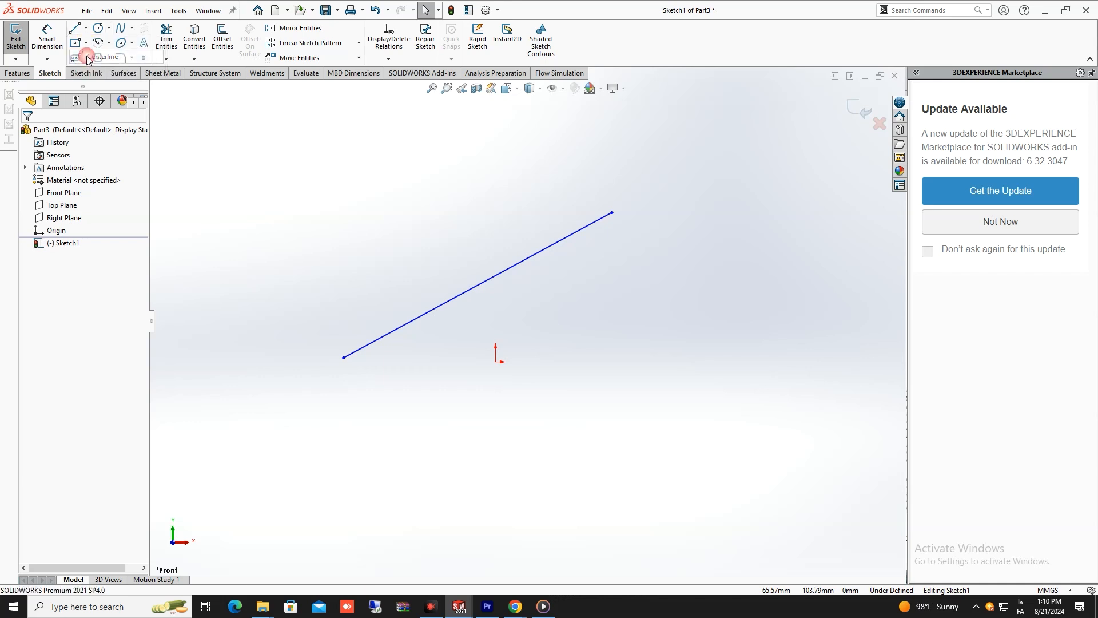
pyautogui.scroll(4, 542, 276)
pyautogui.scroll(-5, 542, 276)
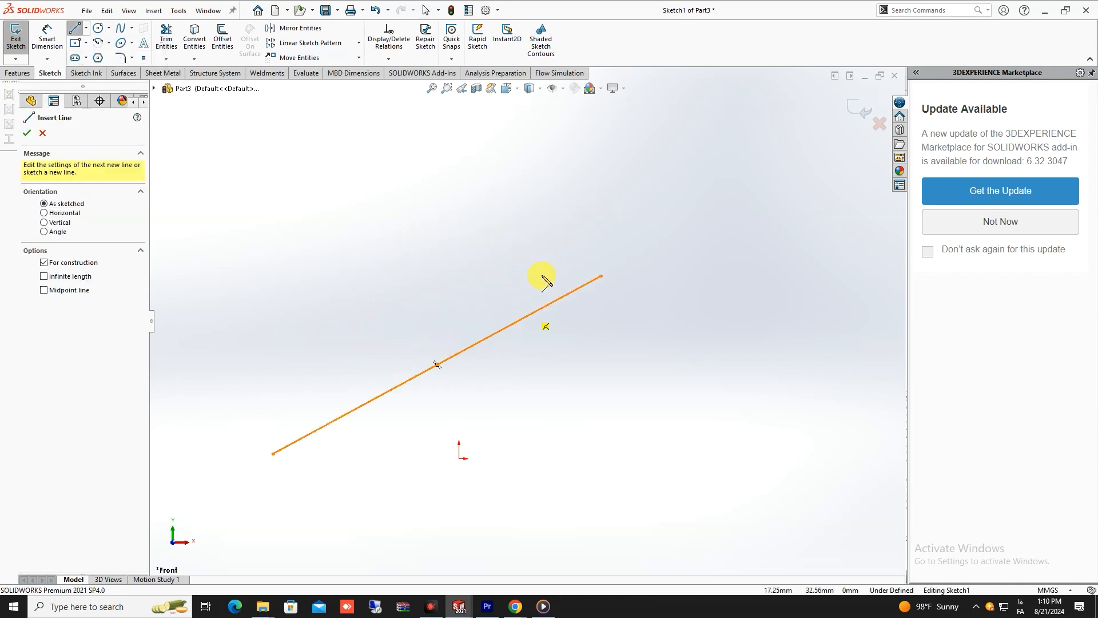
pyautogui.scroll(4, 545, 282)
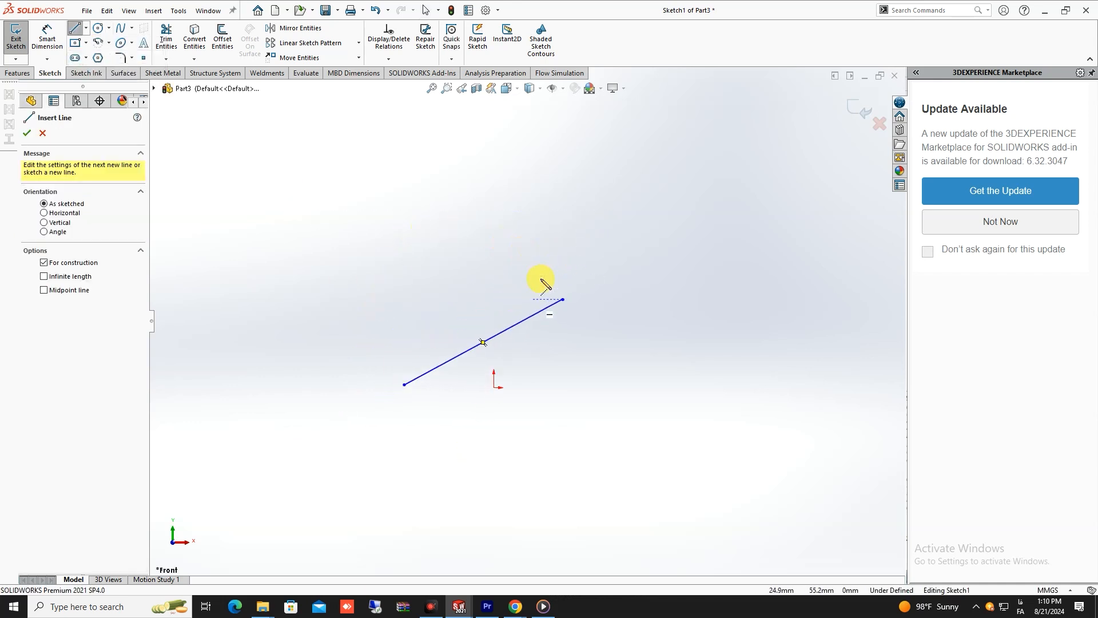
pyautogui.scroll(-3, 538, 293)
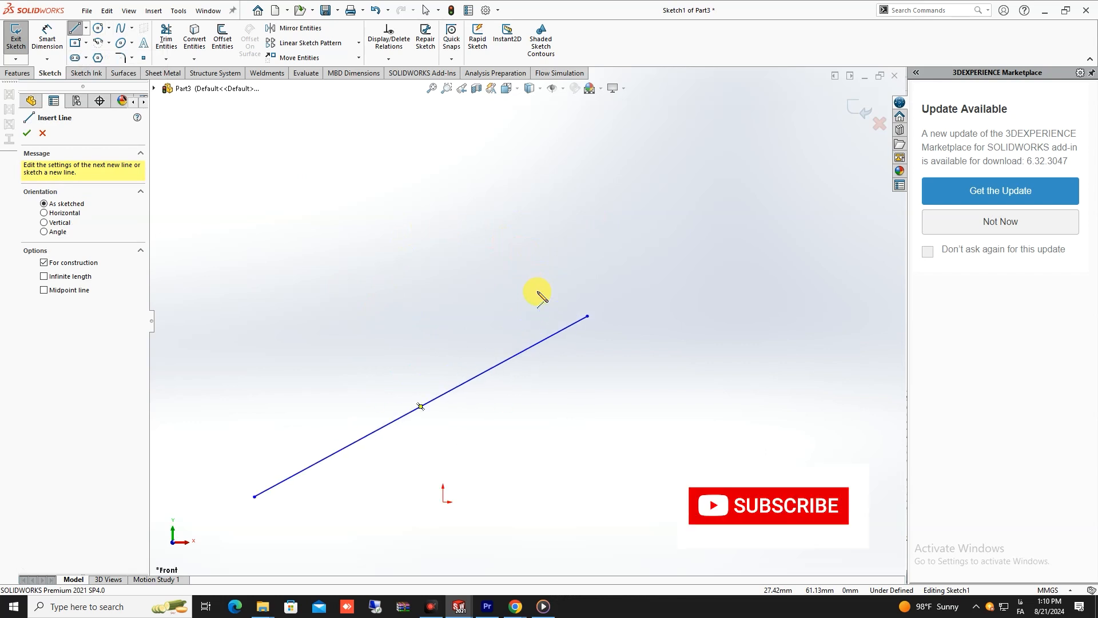
pyautogui.scroll(4, 538, 293)
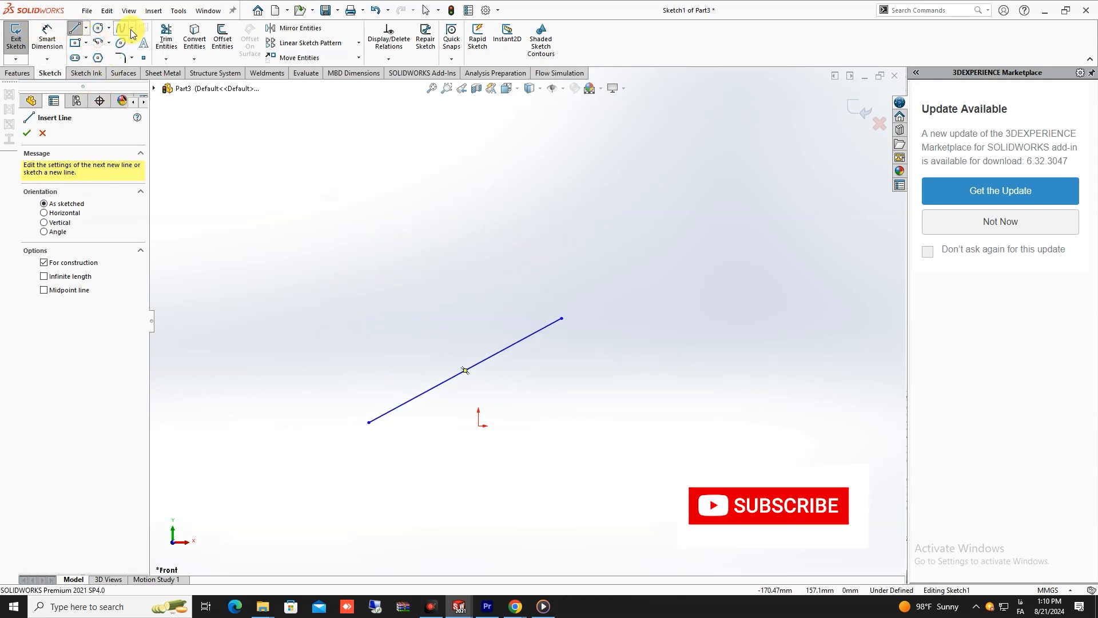
# - Sketch a solid horizontal line about 76 mm long, above and to the left of the slanted line
pyautogui.click(86, 27)
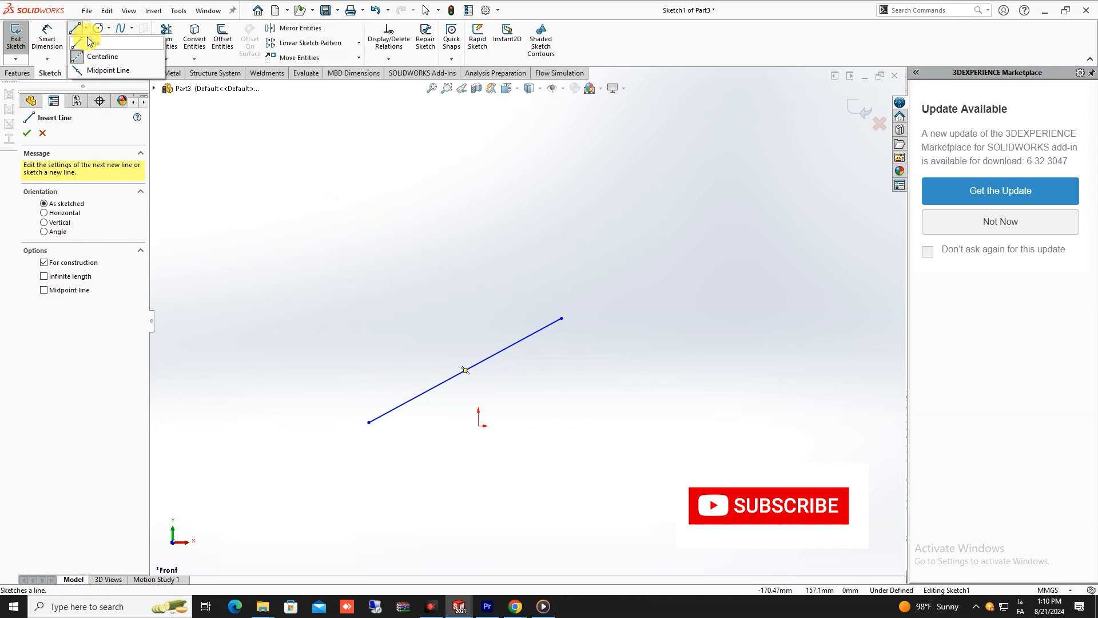
pyautogui.click(92, 41)
pyautogui.scroll(2, 392, 298)
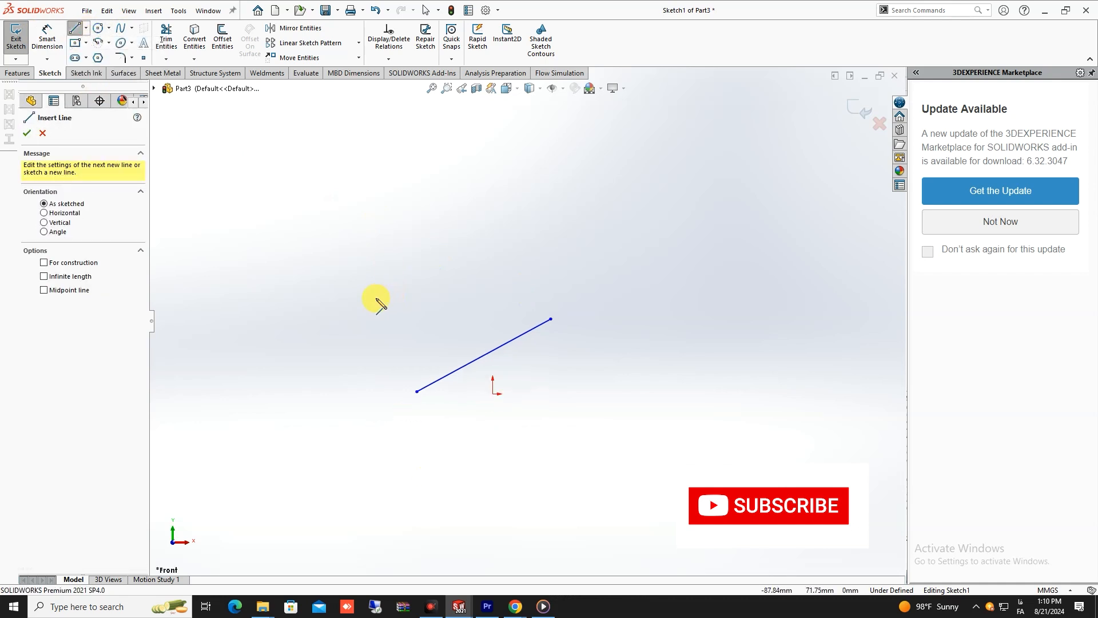
pyautogui.scroll(-3, 378, 300)
pyautogui.click(383, 306)
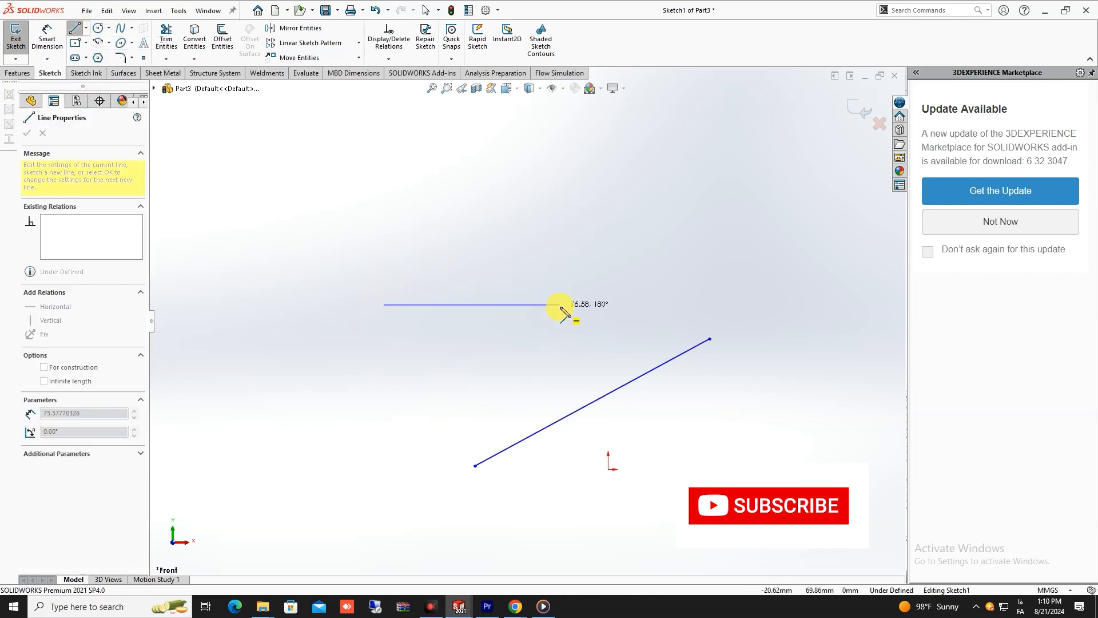
pyautogui.click(560, 305)
# - Sketch a vertical centerline about 80 mm up from the horizontal line's midpoint, and join its upper end to the line's left end with a solid line
pyautogui.click(86, 28)
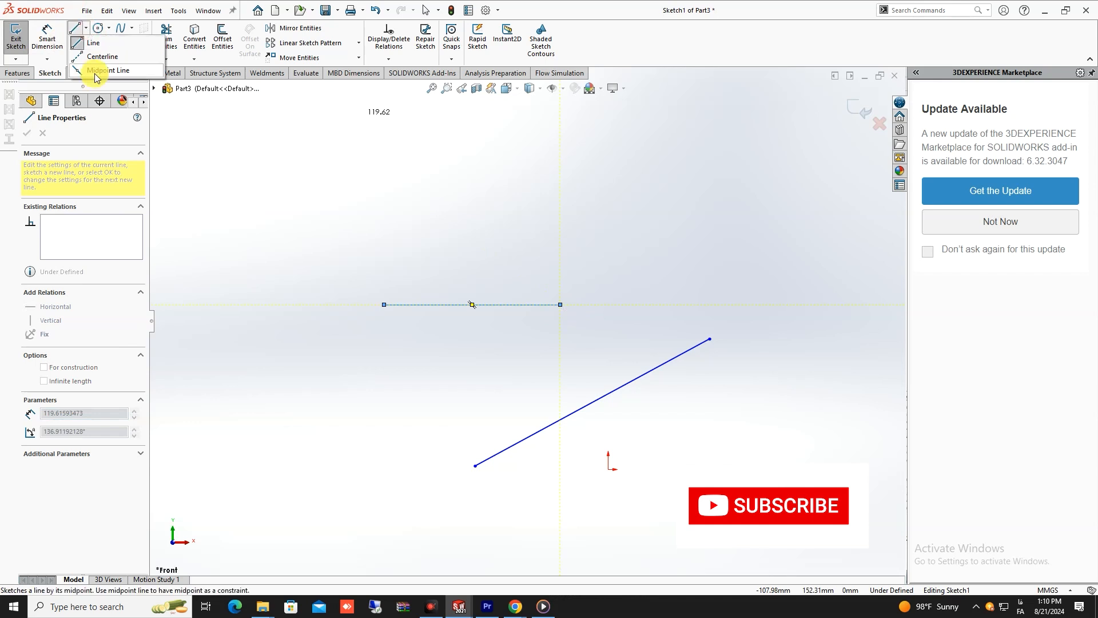
pyautogui.click(102, 56)
pyautogui.click(472, 305)
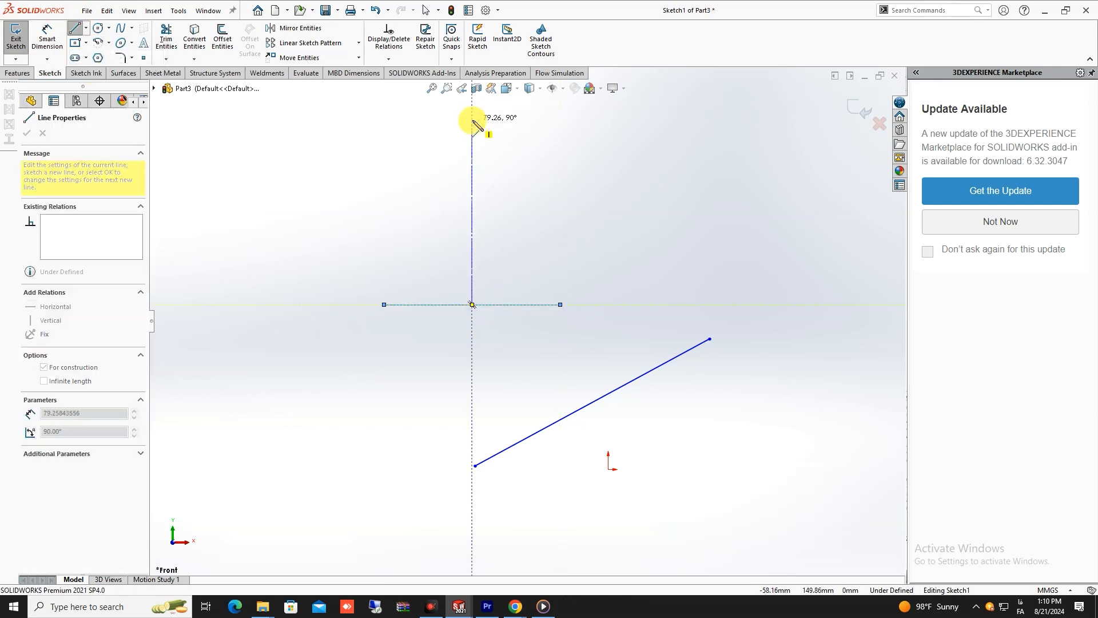
pyautogui.click(472, 115)
pyautogui.scroll(-3, 526, 320)
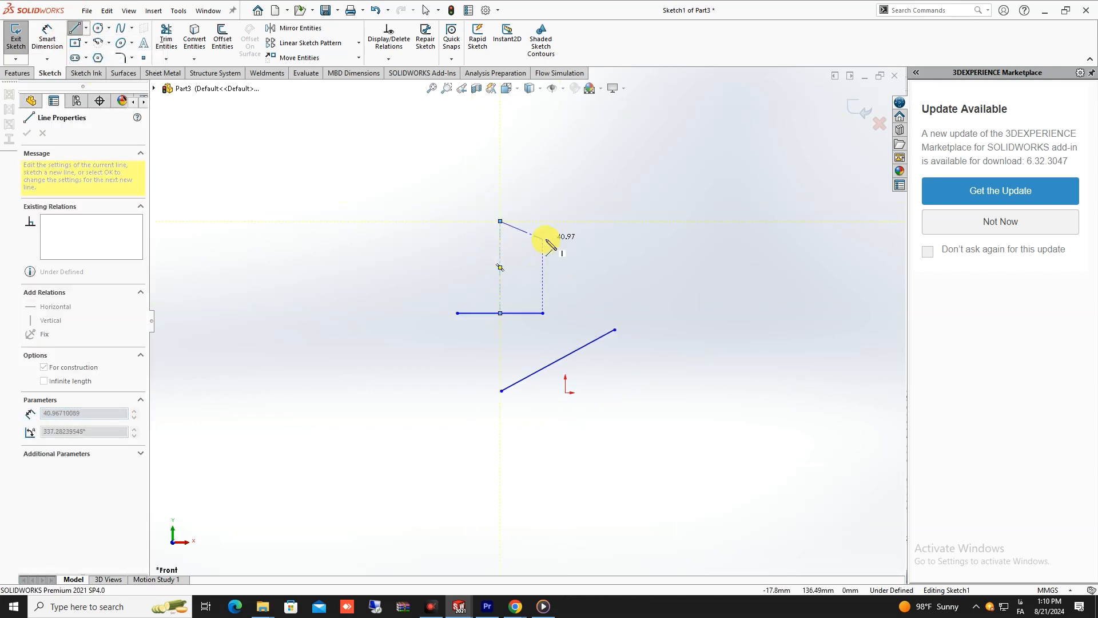
pyautogui.rightClick(544, 238)
pyautogui.click(561, 246)
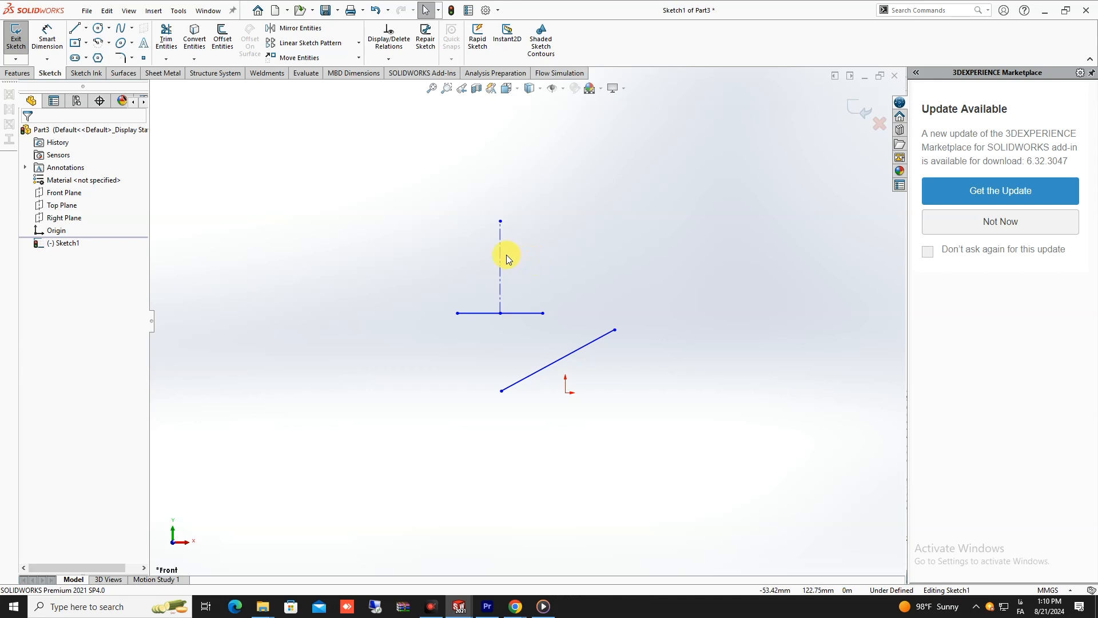
pyautogui.click(74, 29)
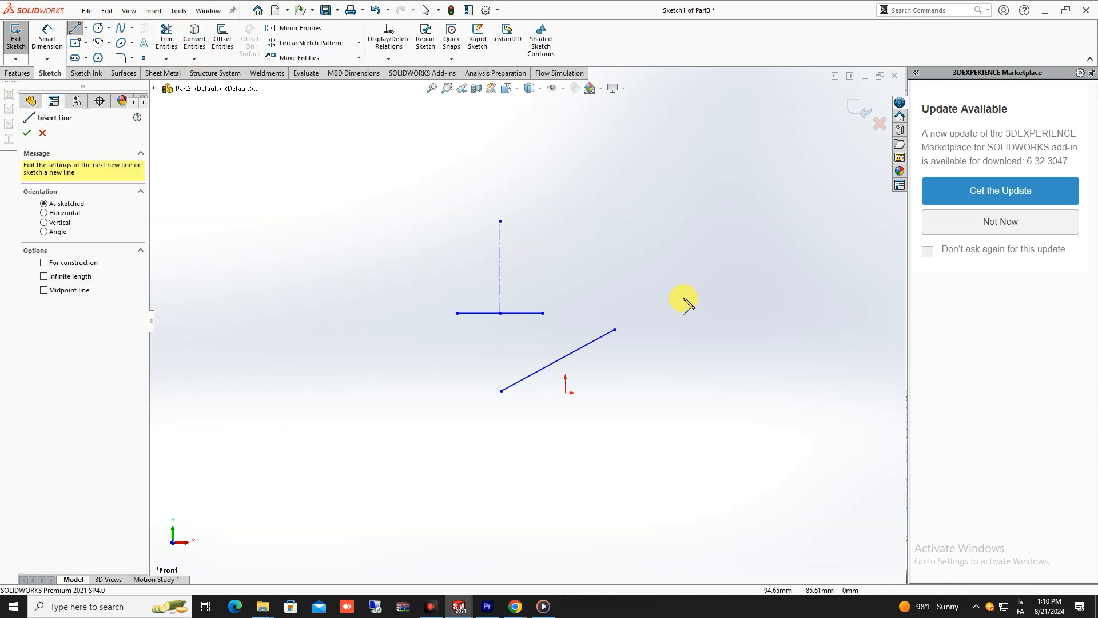
pyautogui.moveTo(501, 222); pyautogui.dragTo(457, 313)
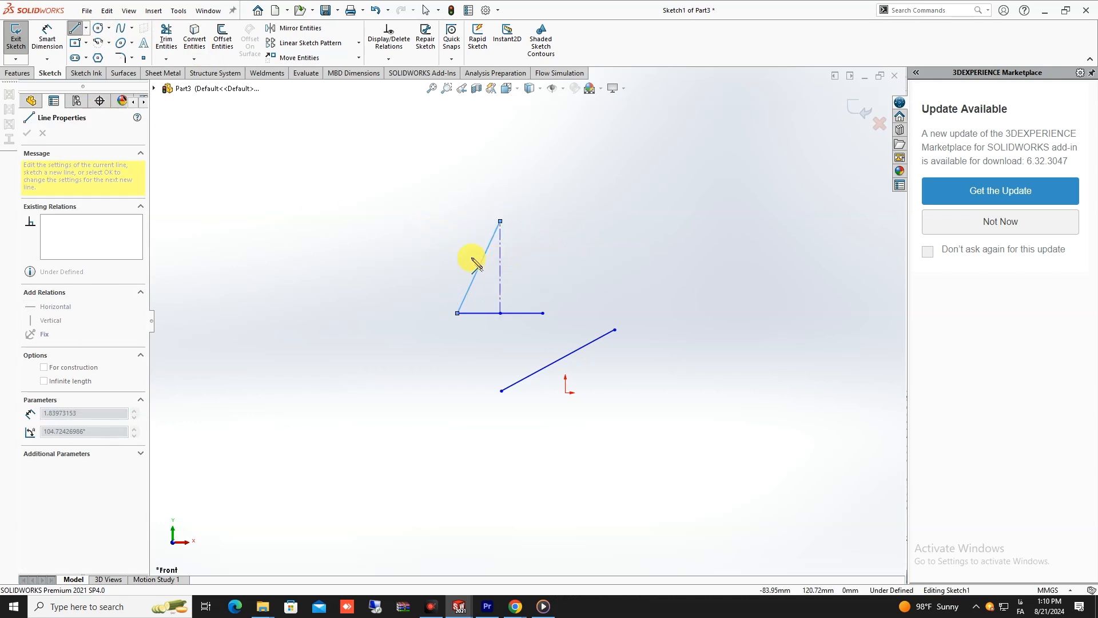
# - Sketch a horizontal midpoint line centred about 112 mm right of and 34 mm below the origin
pyautogui.click(86, 28)
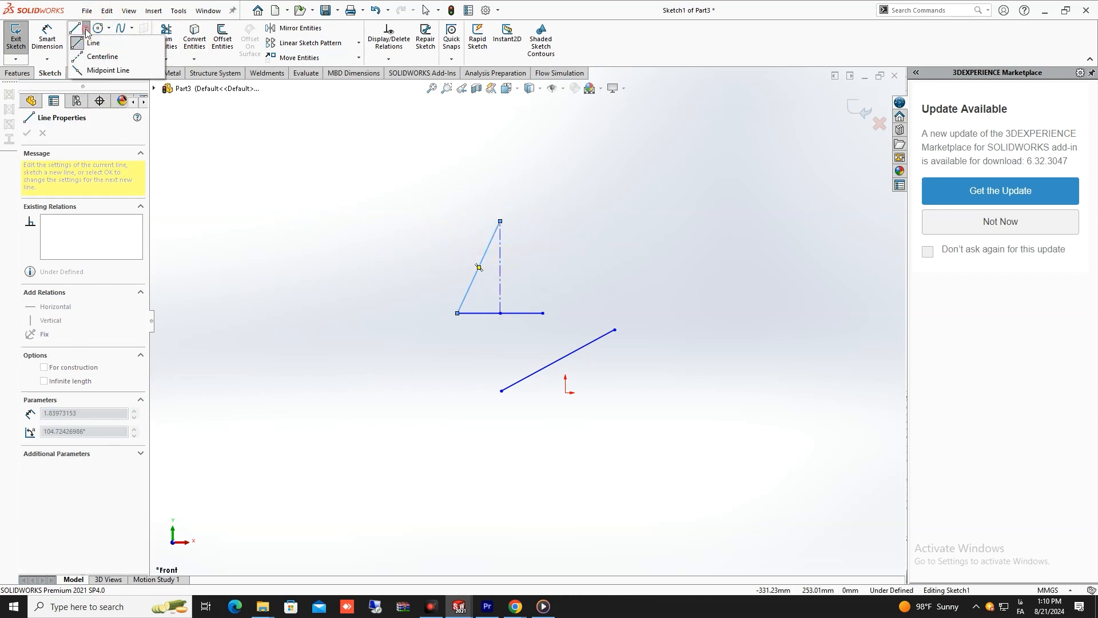
pyautogui.click(108, 70)
pyautogui.scroll(2, 645, 403)
pyautogui.scroll(-3, 635, 389)
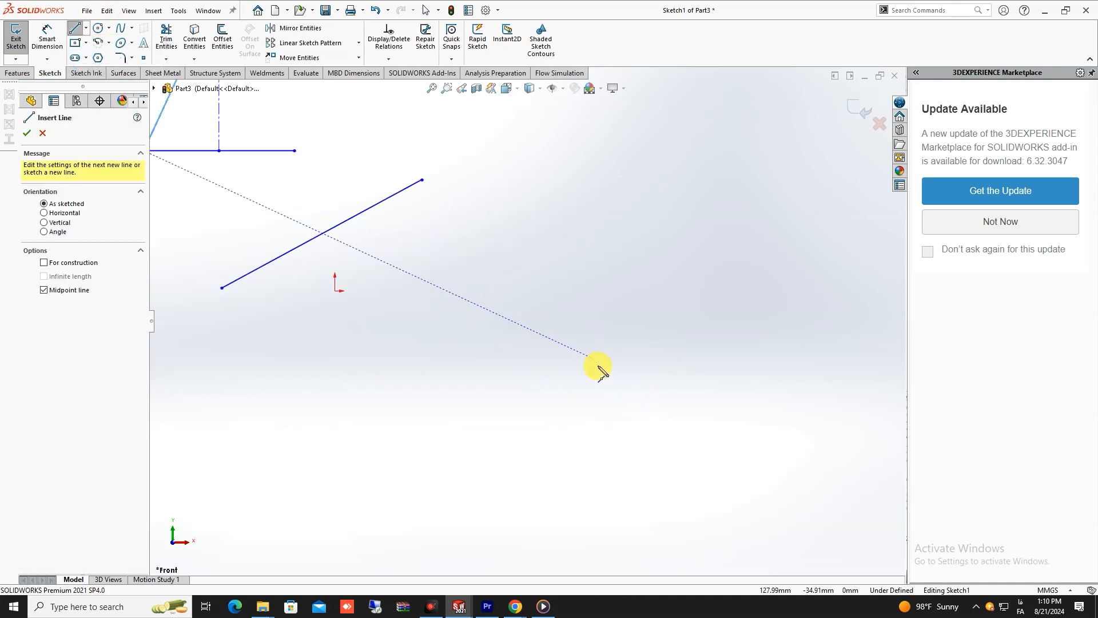
pyautogui.click(558, 359)
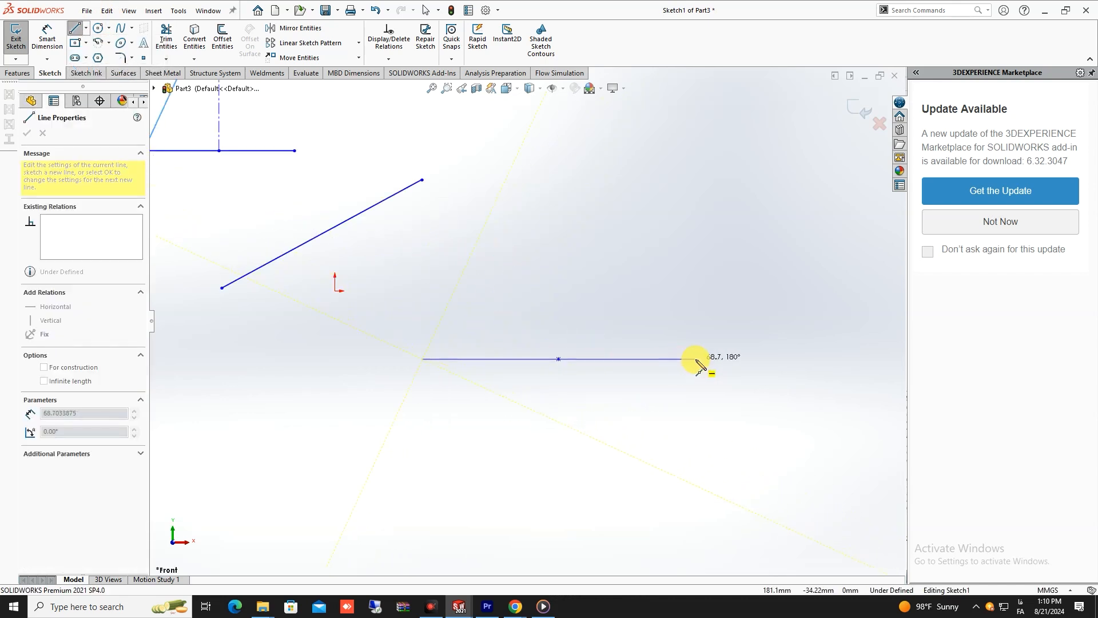
pyautogui.click(715, 358)
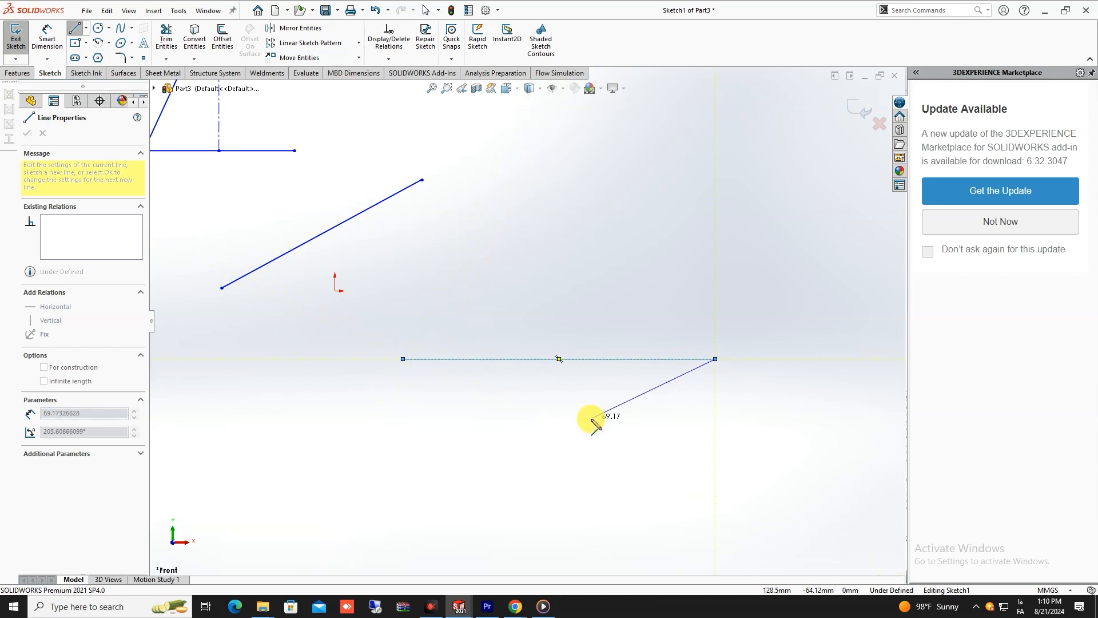
pyautogui.press('Escape')
pyautogui.press('z')
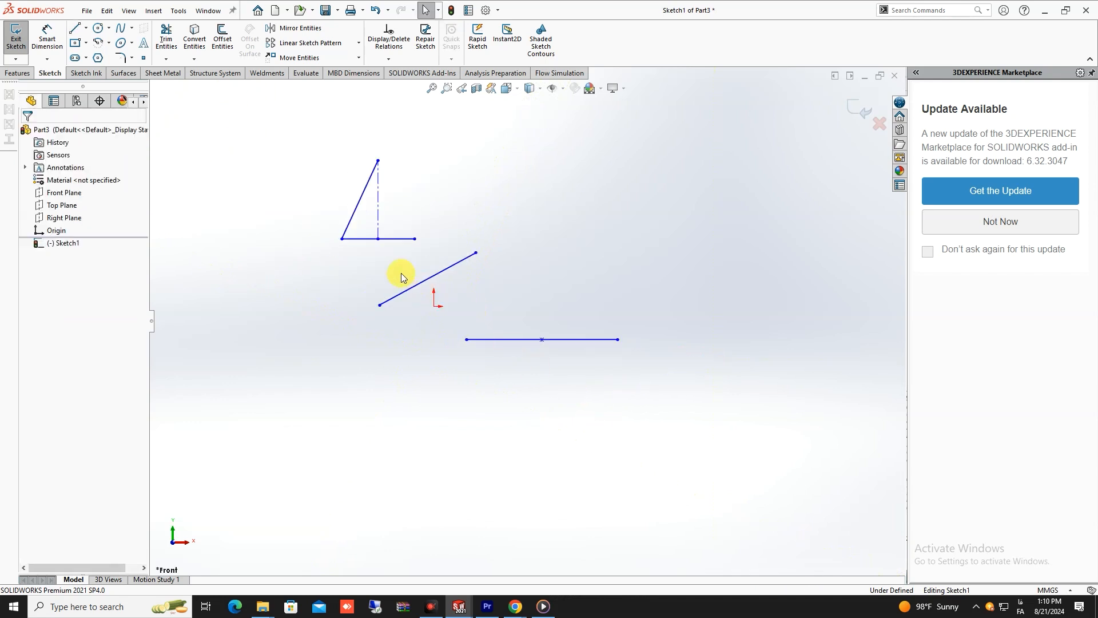
# - Sketch a second horizontal midpoint line centred about 241 mm right of and 50 mm above the origin
pyautogui.click(86, 28)
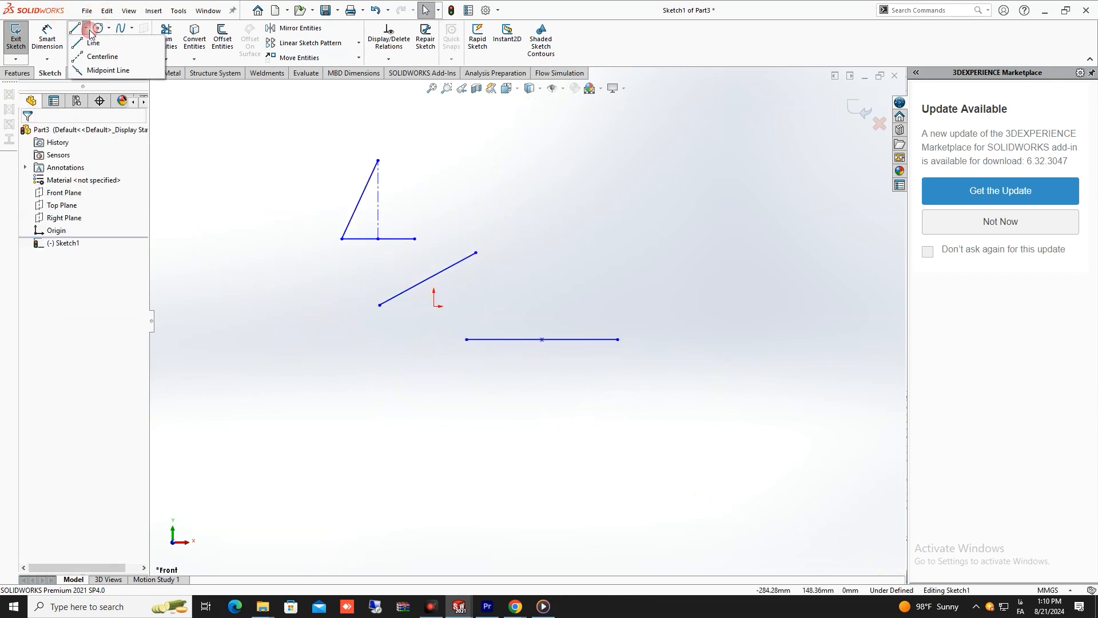
pyautogui.click(85, 74)
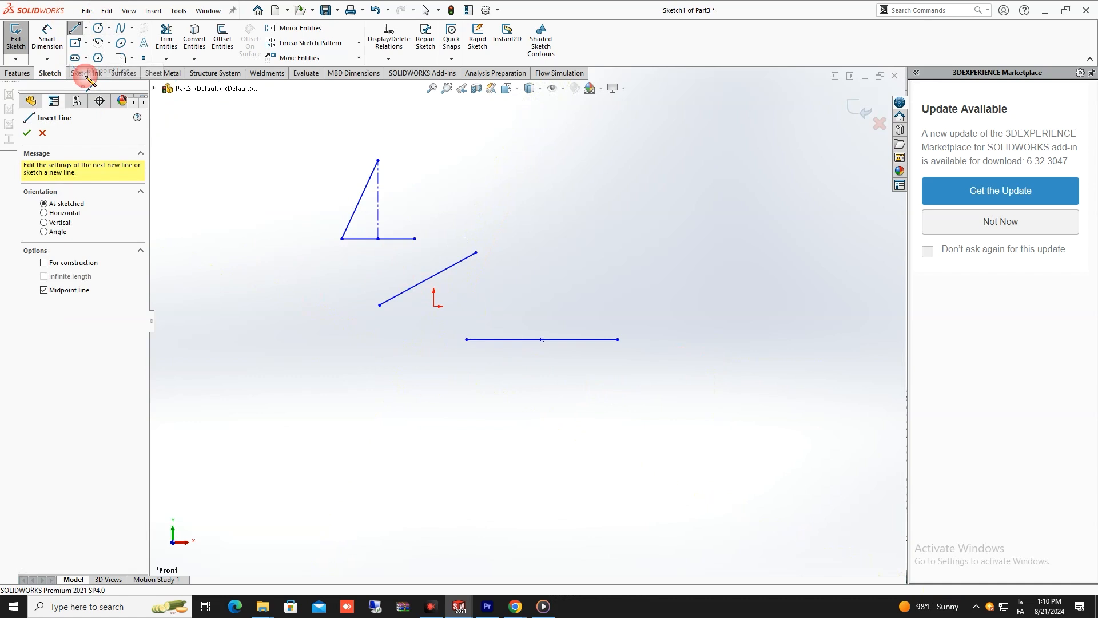
pyautogui.click(665, 258)
pyautogui.click(738, 259)
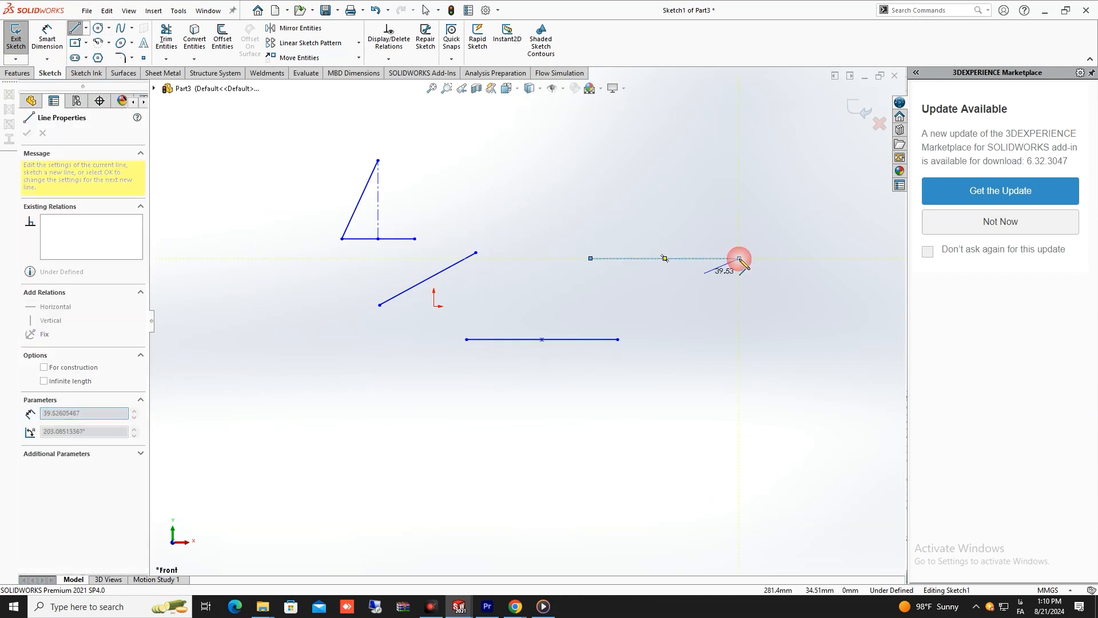
pyautogui.rightClick(558, 159)
pyautogui.click(583, 177)
pyautogui.press('Escape')
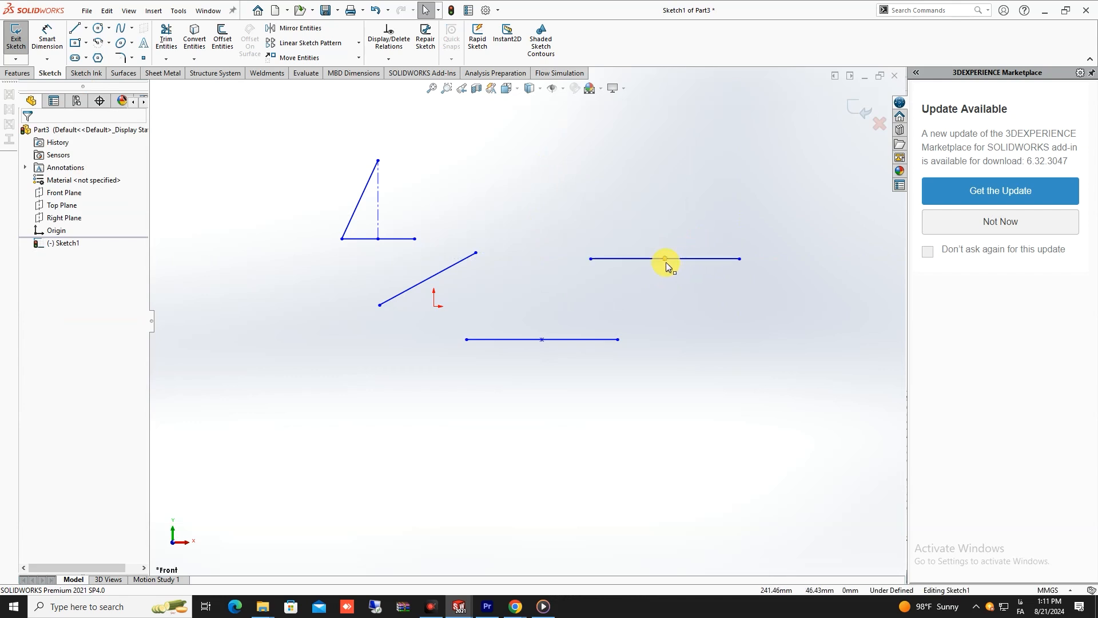
pyautogui.click(74, 28)
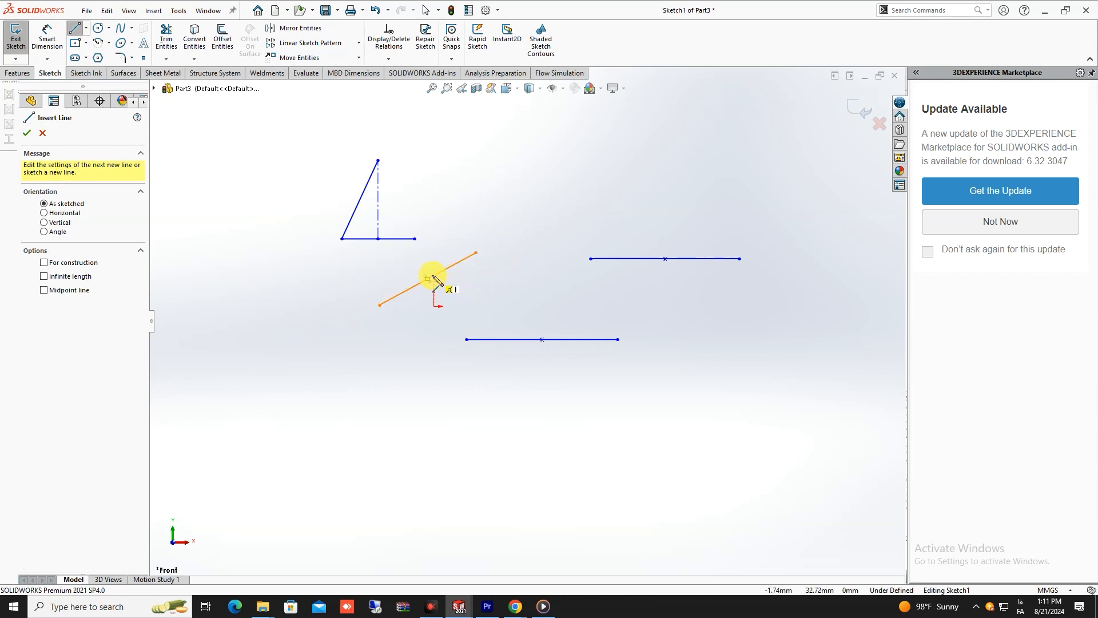
pyautogui.scroll(-6, 433, 280)
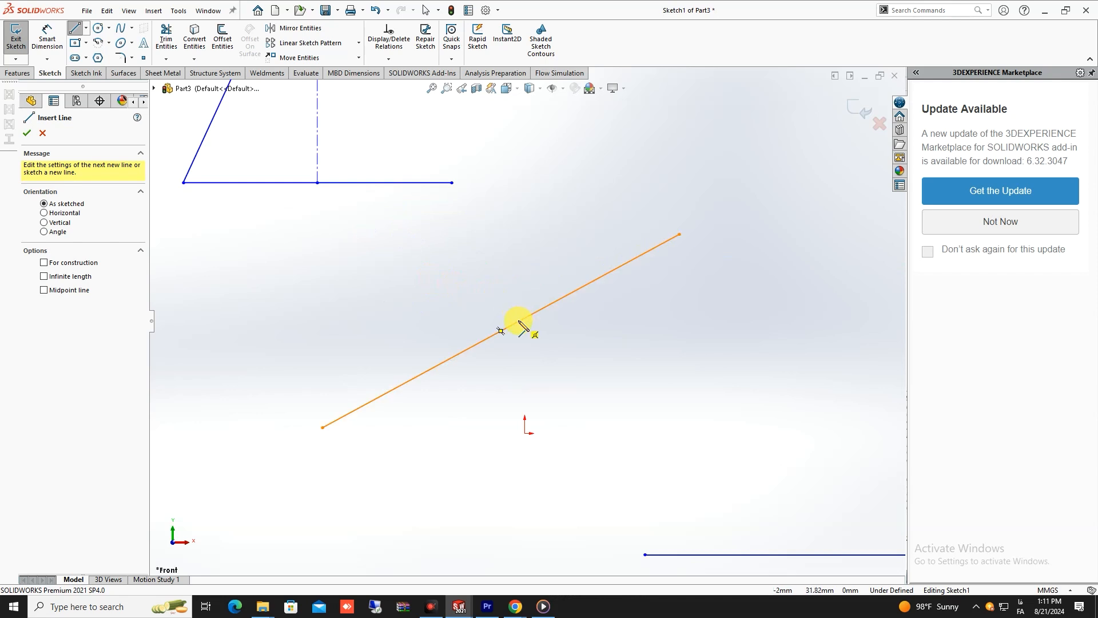
pyautogui.scroll(8, 658, 333)
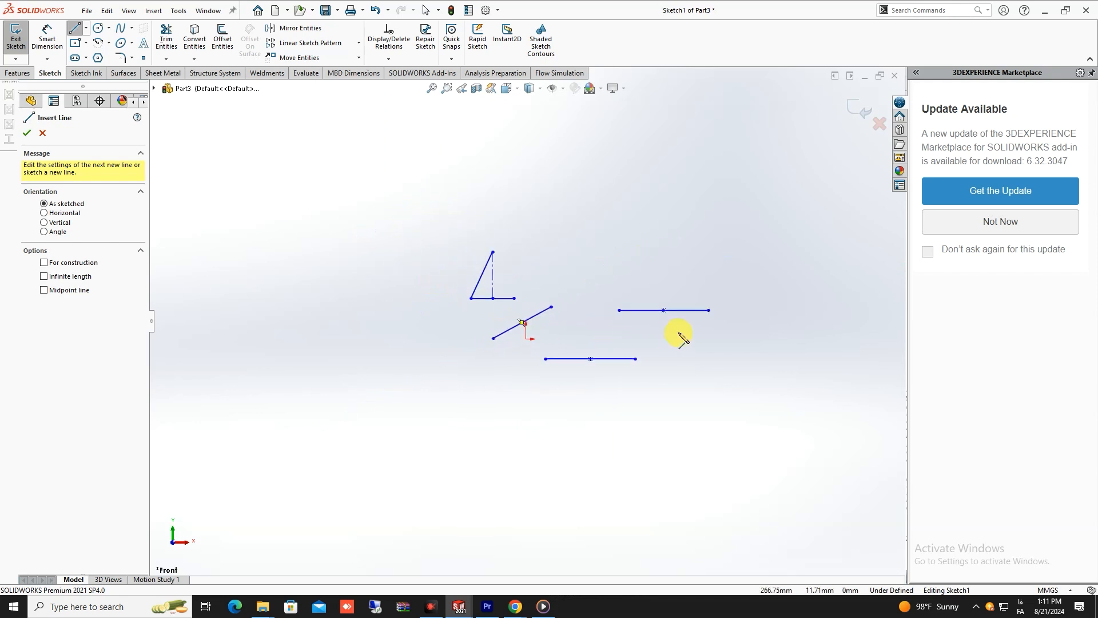
pyautogui.scroll(-4, 658, 309)
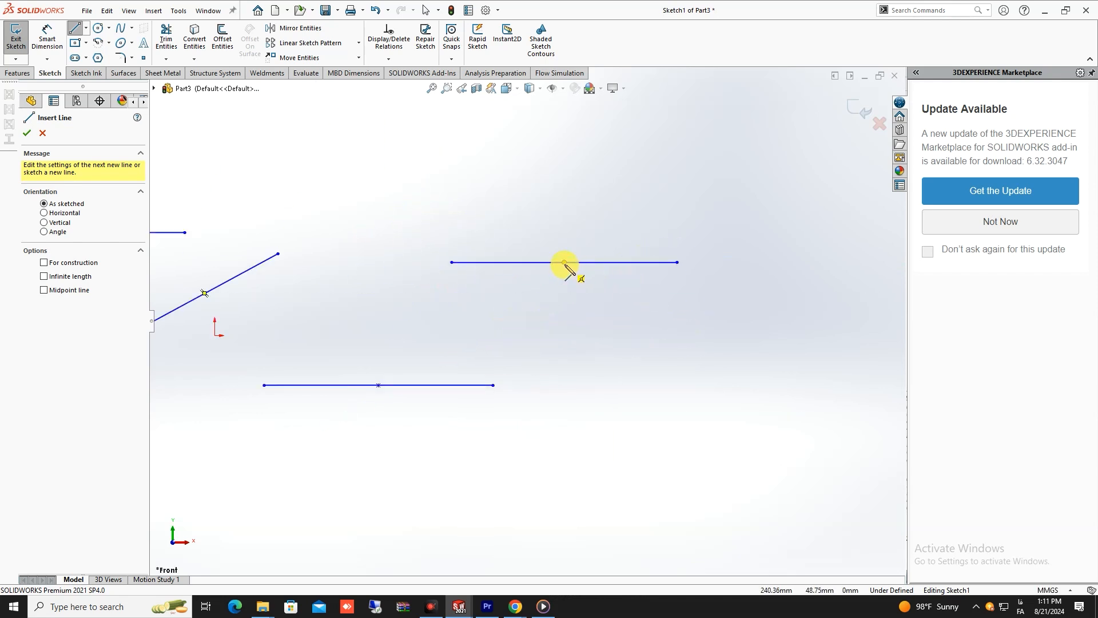
pyautogui.scroll(3, 561, 270)
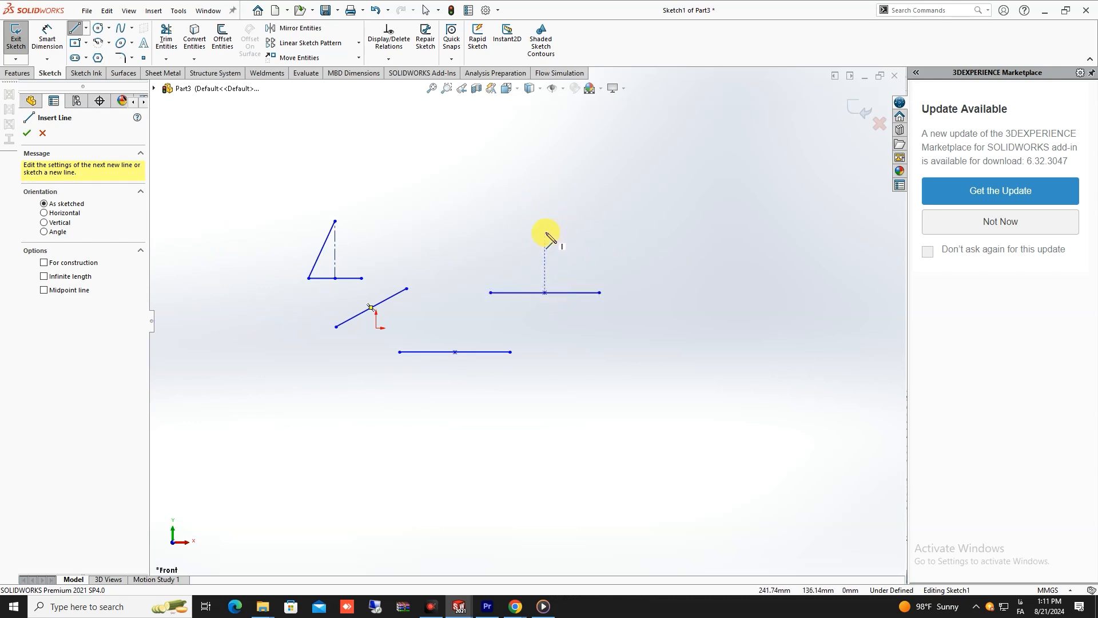
# - Sketch a slanted line from about 137 mm above the centre of the second midpoint line down to that line's left end
pyautogui.click(544, 196)
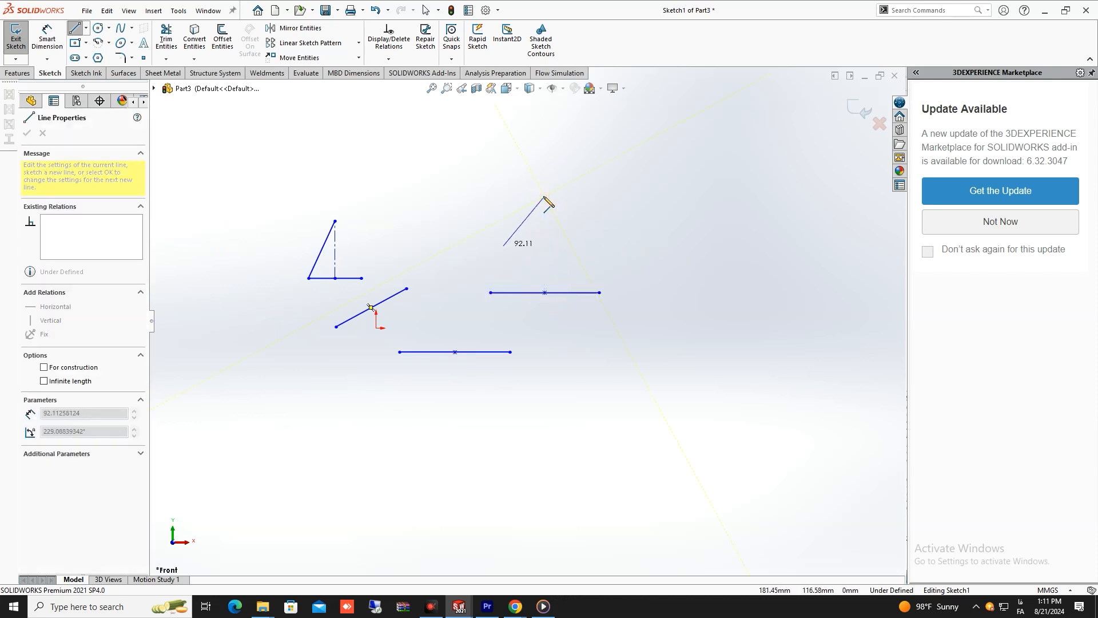
pyautogui.click(490, 293)
pyautogui.rightClick(559, 384)
pyautogui.click(608, 396)
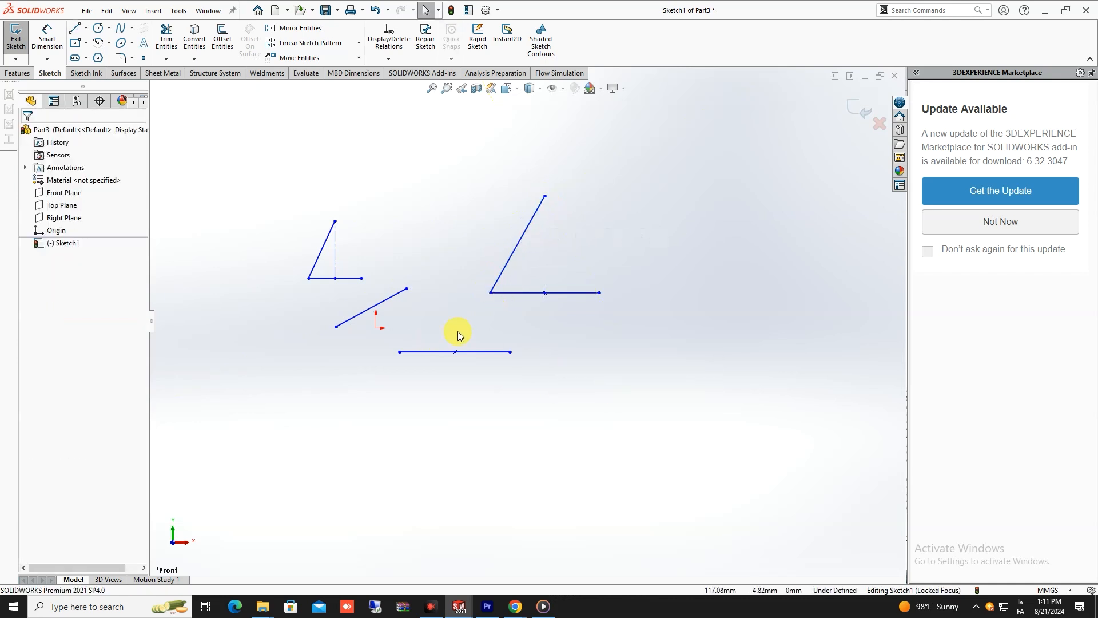
# - Sketch a centre-point circle of about 160 mm radius, centred about 296 mm left of and 164 mm above the origin
pyautogui.scroll(2, 466, 323)
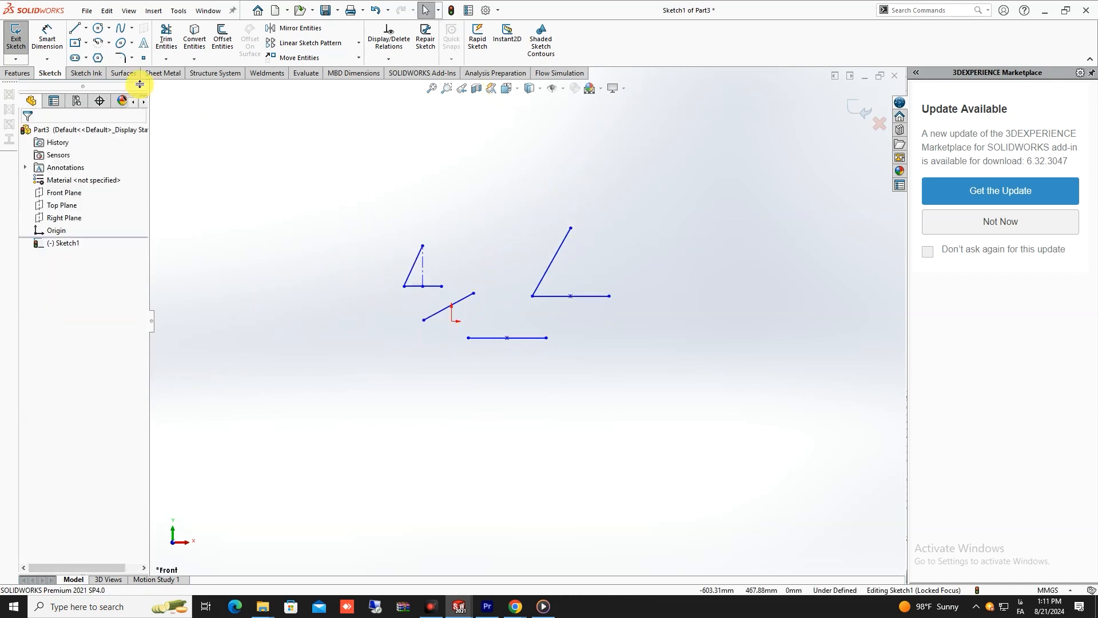
pyautogui.click(109, 29)
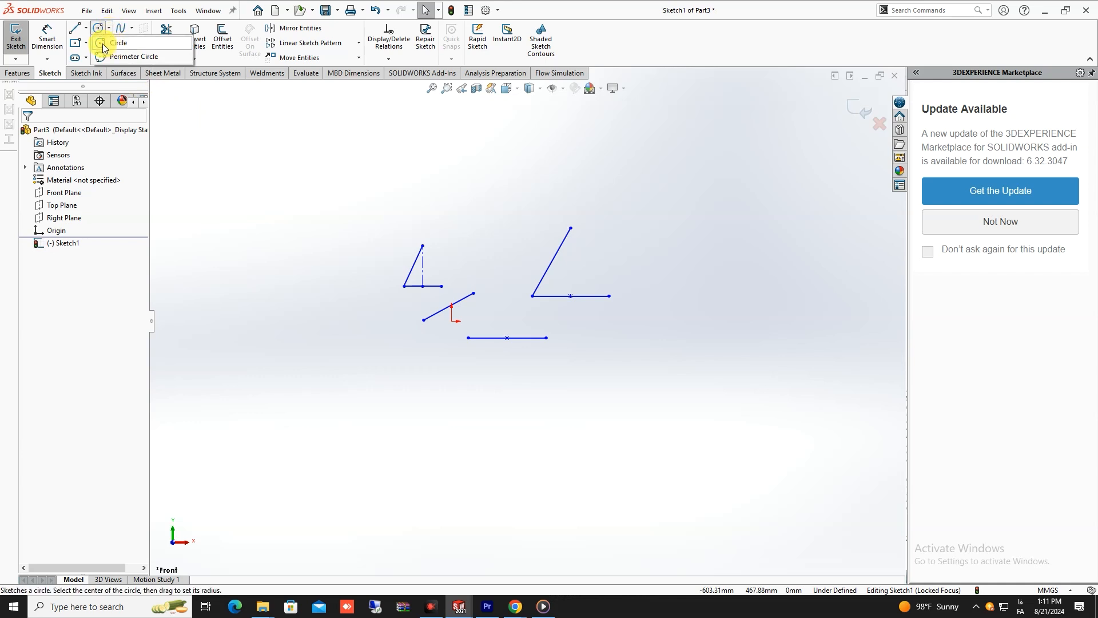
pyautogui.click(103, 46)
pyautogui.click(306, 239)
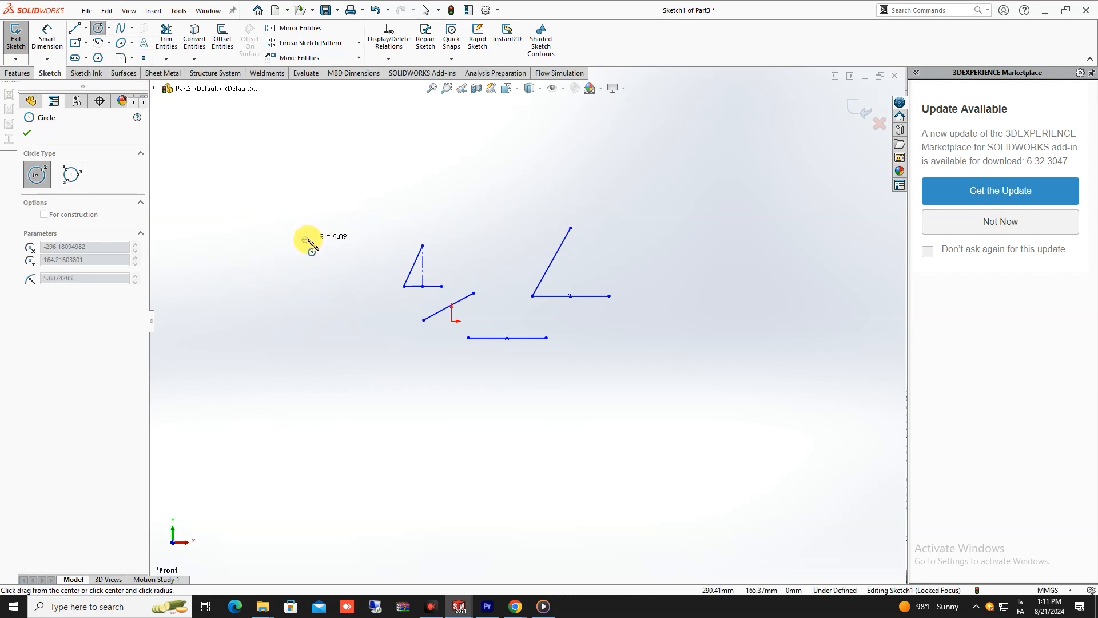
pyautogui.click(379, 209)
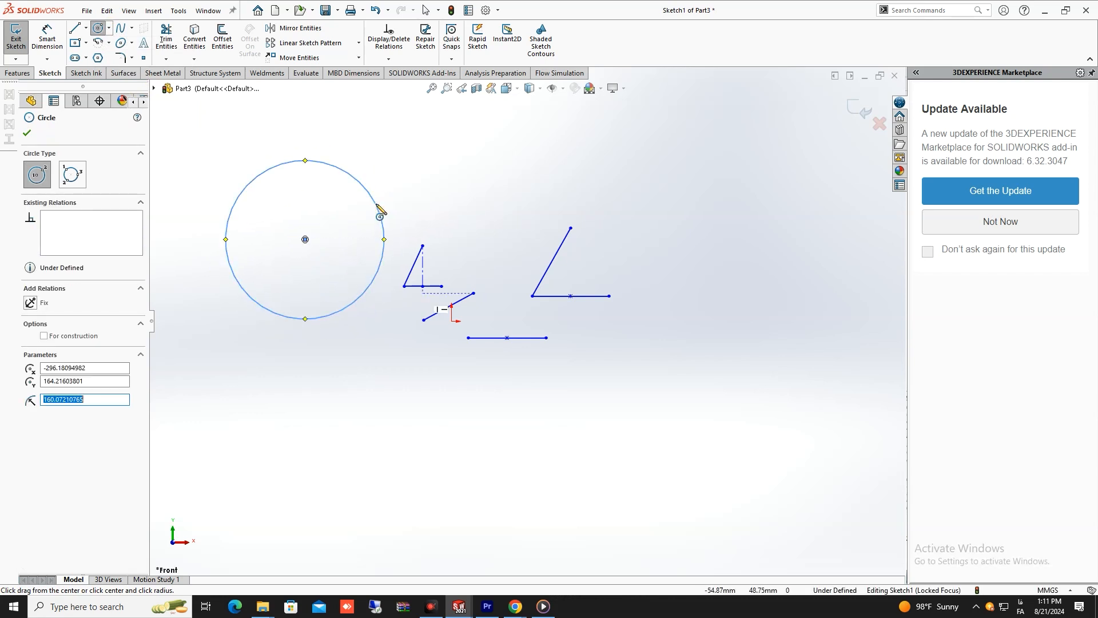
# - Sketch a circle of about 100 mm radius centred on the upper end of the larger slanted line
pyautogui.click(570, 228)
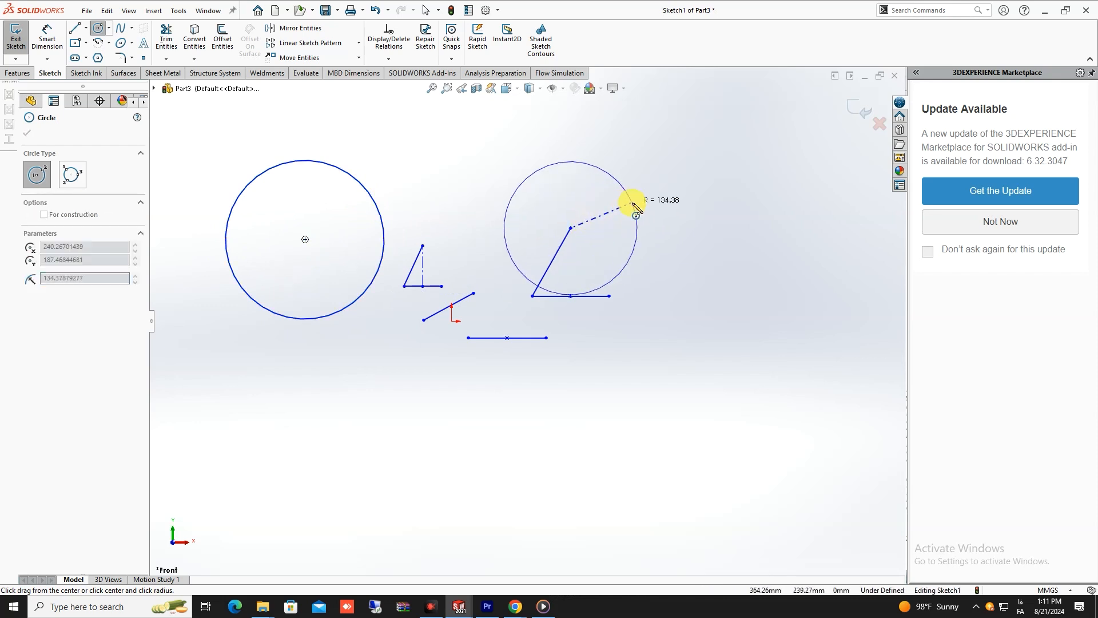
pyautogui.click(620, 220)
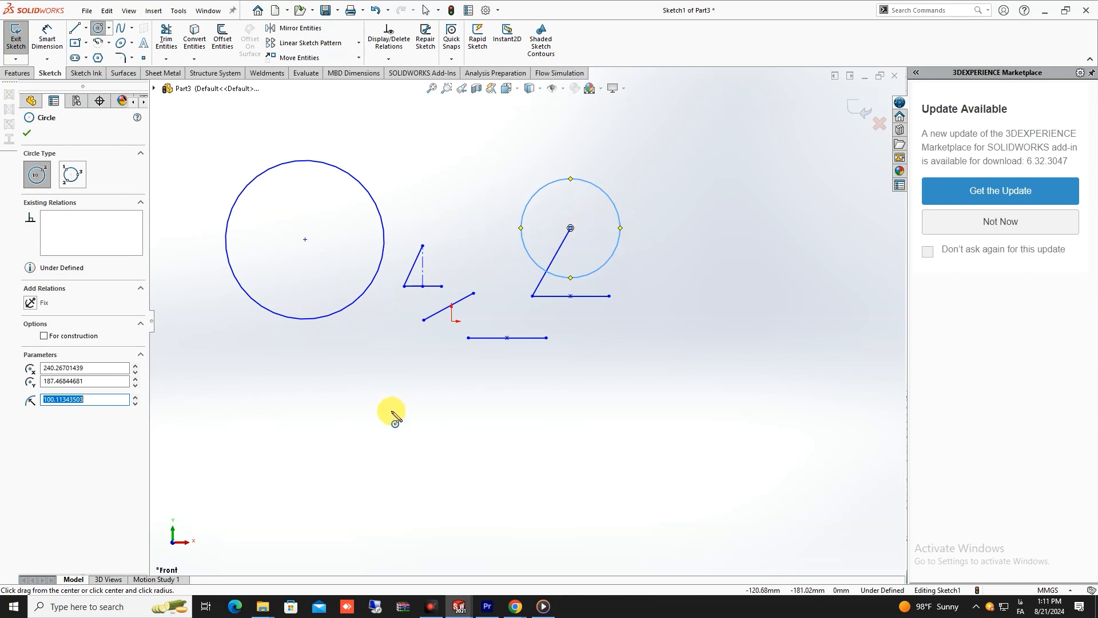
pyautogui.scroll(2, 386, 394)
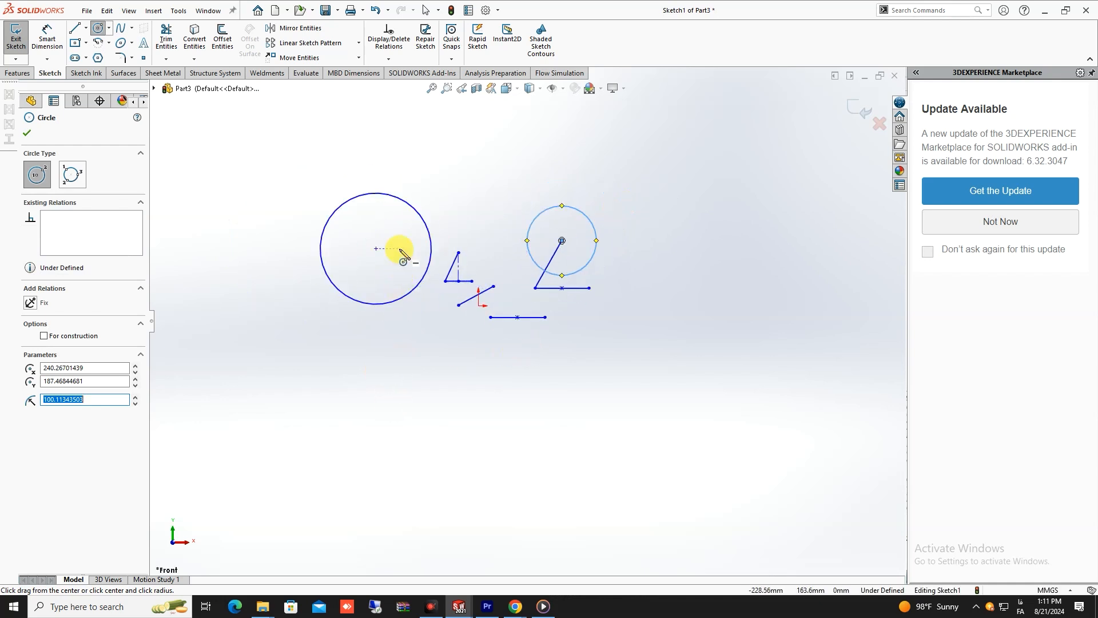
# - Sketch a three-point perimeter circle of about 372 mm radius, centred about 394 mm right of and 444 mm above the origin
pyautogui.click(111, 28)
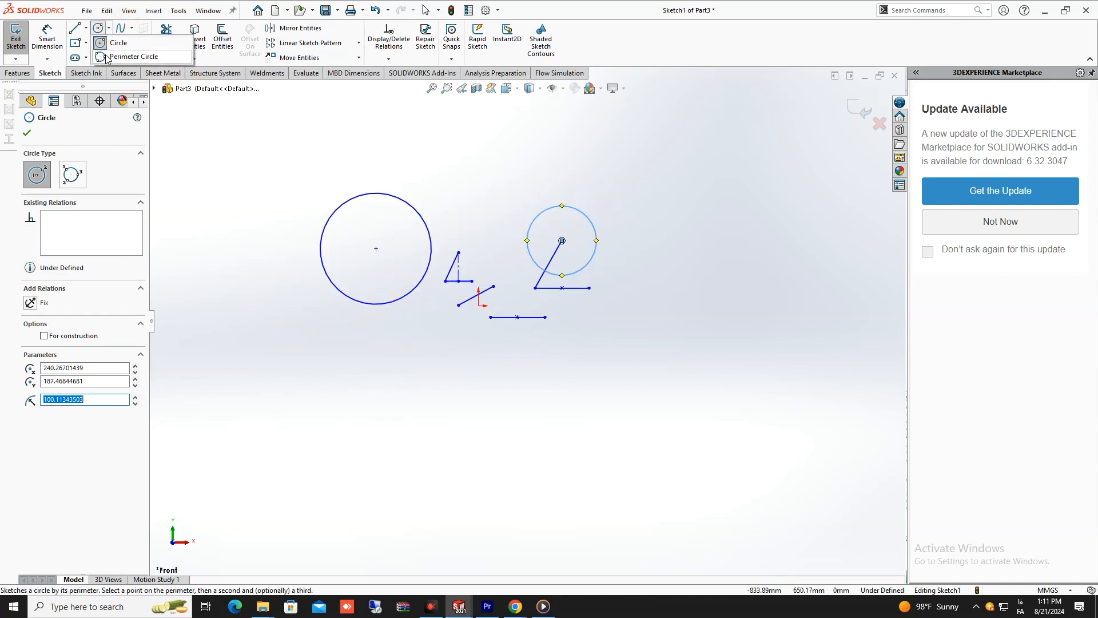
pyautogui.click(123, 54)
pyautogui.scroll(2, 478, 228)
pyautogui.click(514, 151)
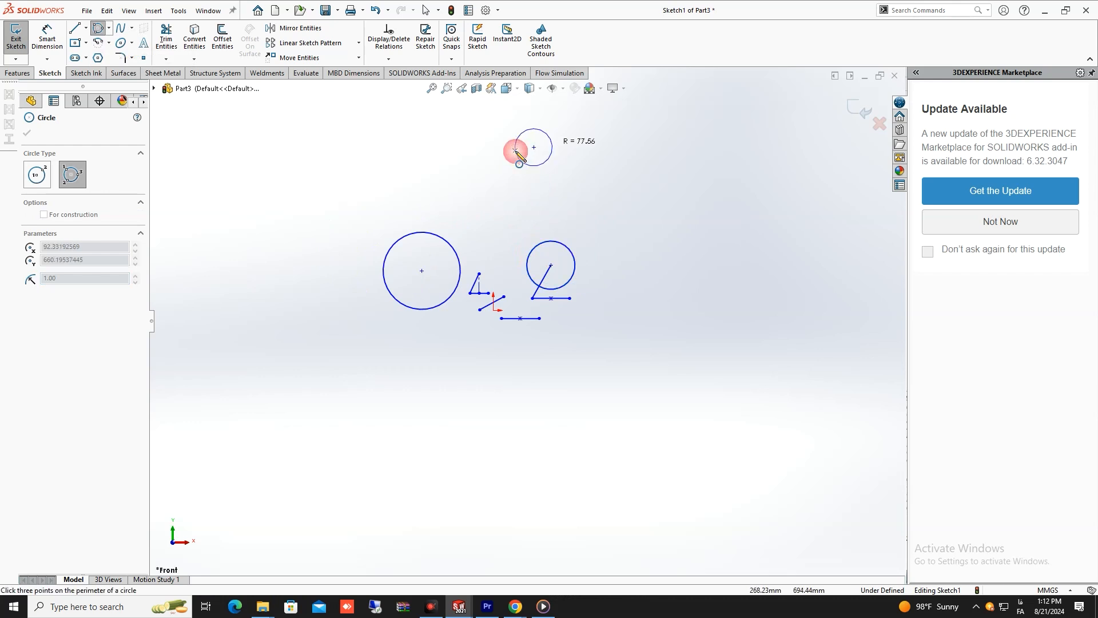
pyautogui.click(653, 142)
pyautogui.click(657, 260)
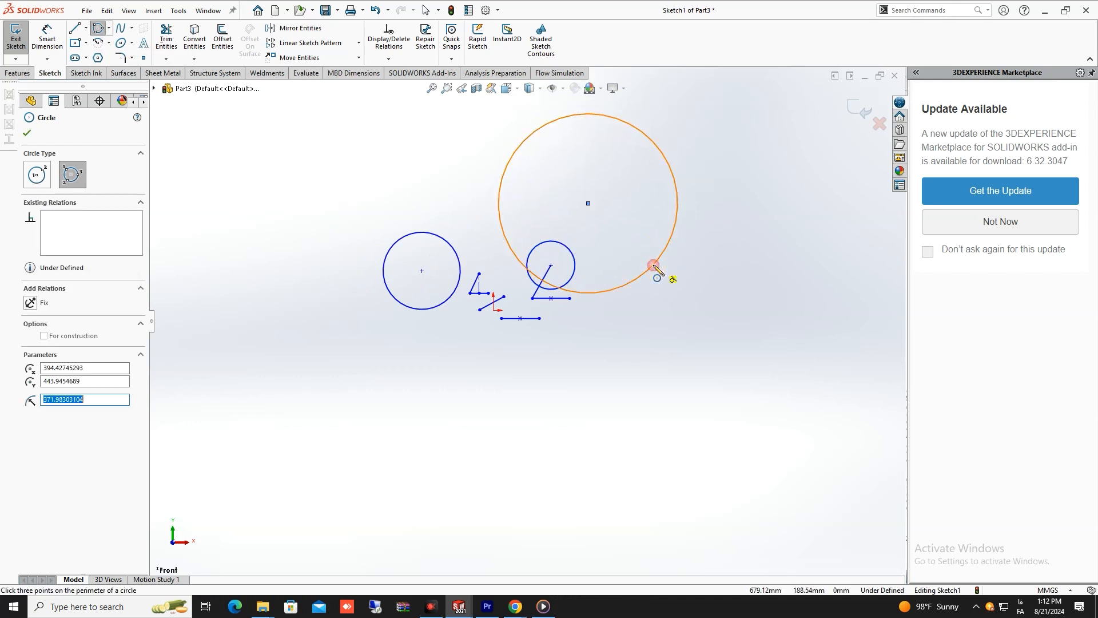
pyautogui.rightClick(648, 350)
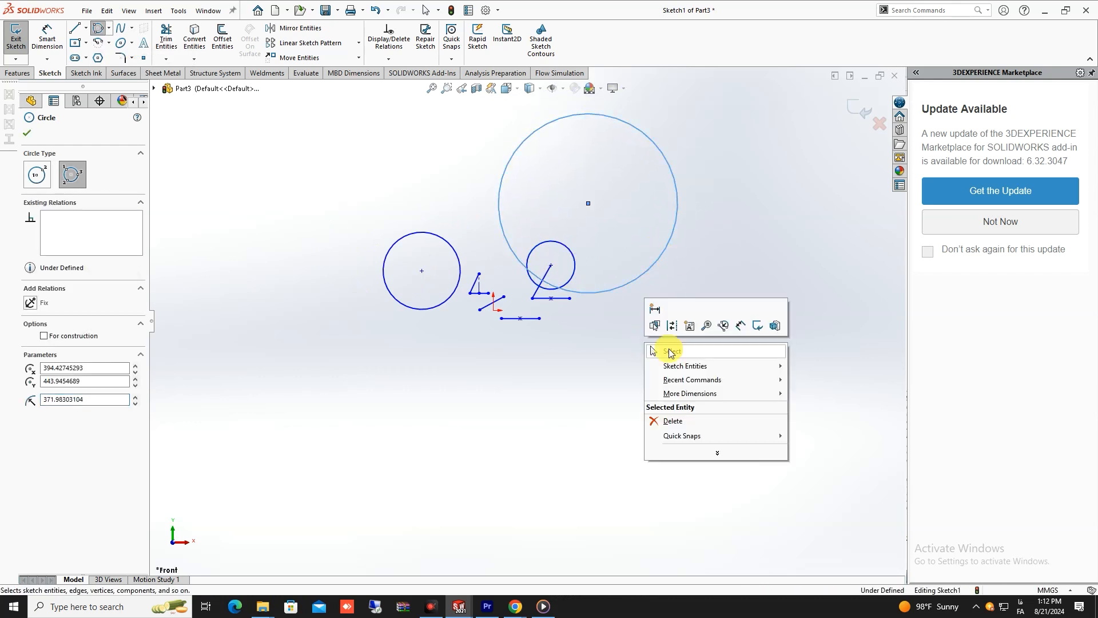
pyautogui.click(669, 349)
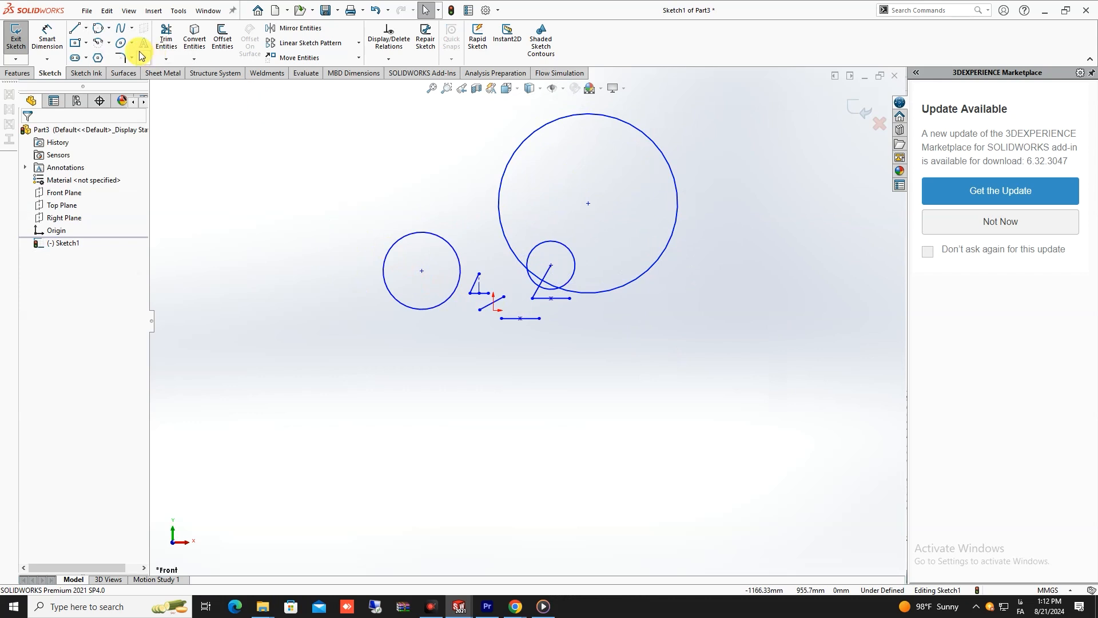
# - Sketch an arched three-point spline from about 2034 mm left of and 71 mm above the origin to about 835 mm left and 789 mm above
pyautogui.click(132, 30)
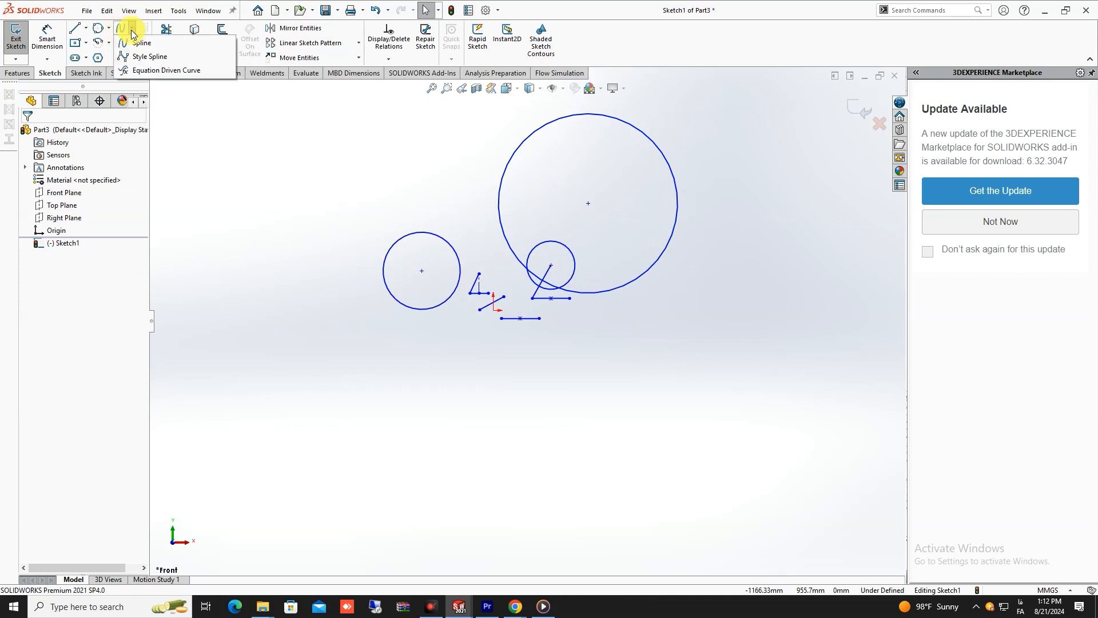
pyautogui.click(159, 43)
pyautogui.scroll(3, 434, 330)
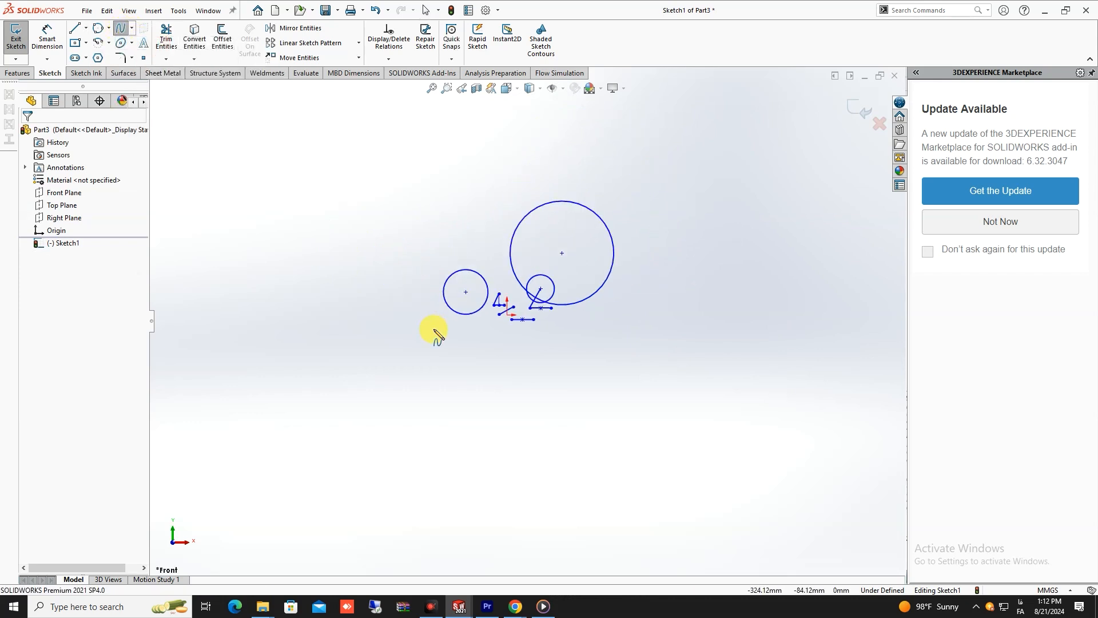
pyautogui.click(223, 301)
pyautogui.click(301, 205)
pyautogui.click(391, 205)
pyautogui.rightClick(391, 205)
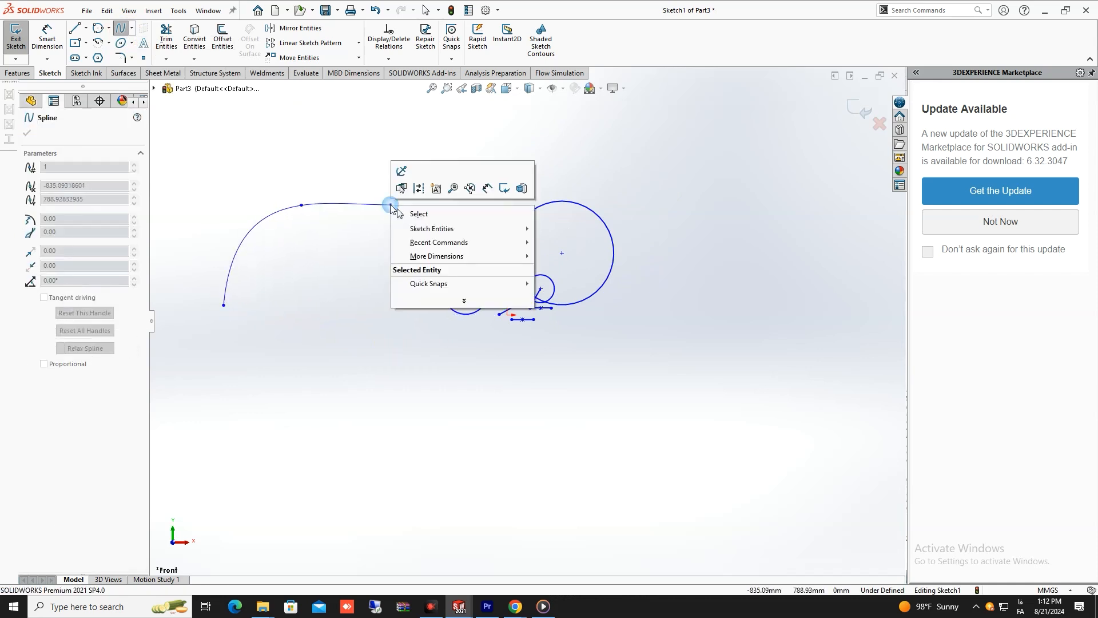
pyautogui.click(497, 216)
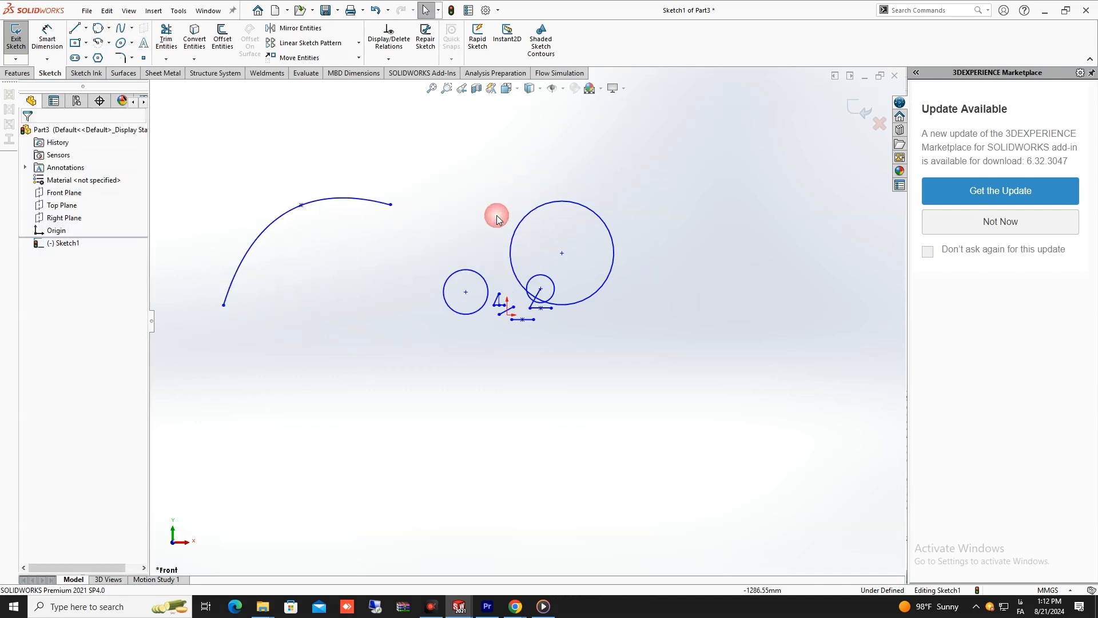
# - Reshape the spline with the tangent handle at its middle point, setting the tangent direction to about -2.4° and bulging the curve's left side outward
pyautogui.click(325, 201)
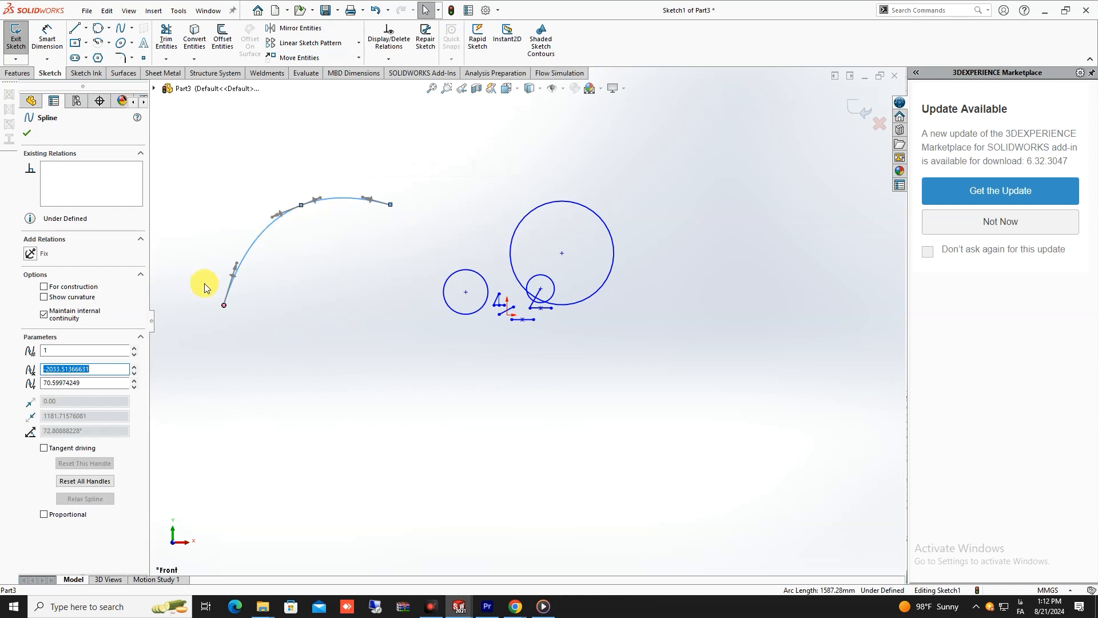
pyautogui.moveTo(280, 213); pyautogui.dragTo(253, 189)
pyautogui.moveTo(251, 196)
pyautogui.mouseDown()
pyautogui.moveTo(264, 183)
pyautogui.moveTo(264, 203)
pyautogui.mouseUp()
pyautogui.scroll(5, 263, 203)
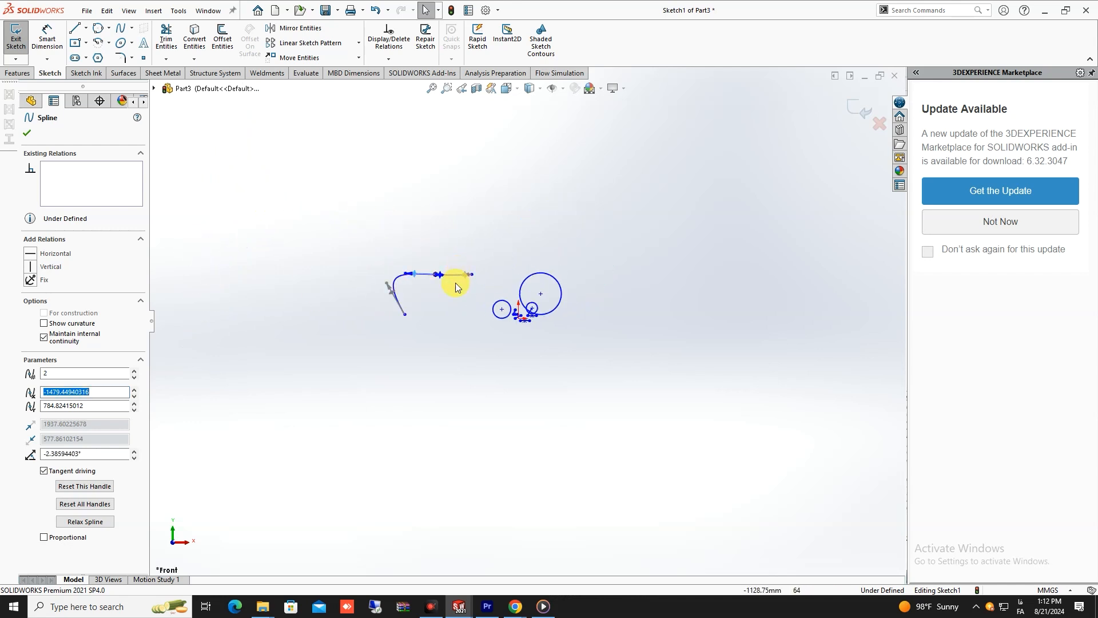
pyautogui.scroll(-3, 483, 294)
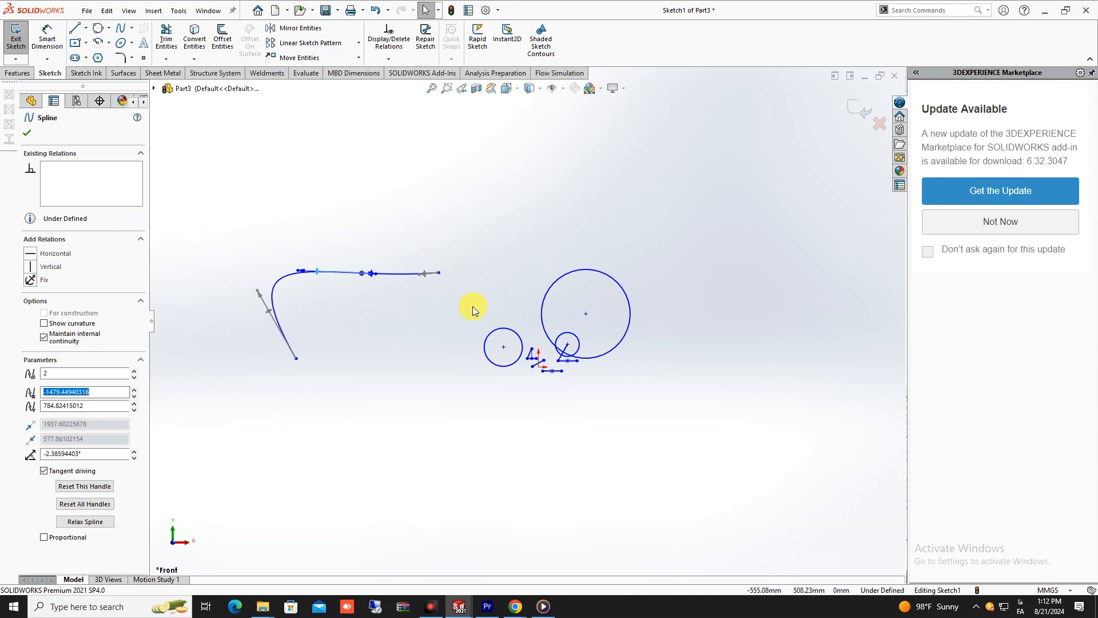
pyautogui.scroll(3, 454, 314)
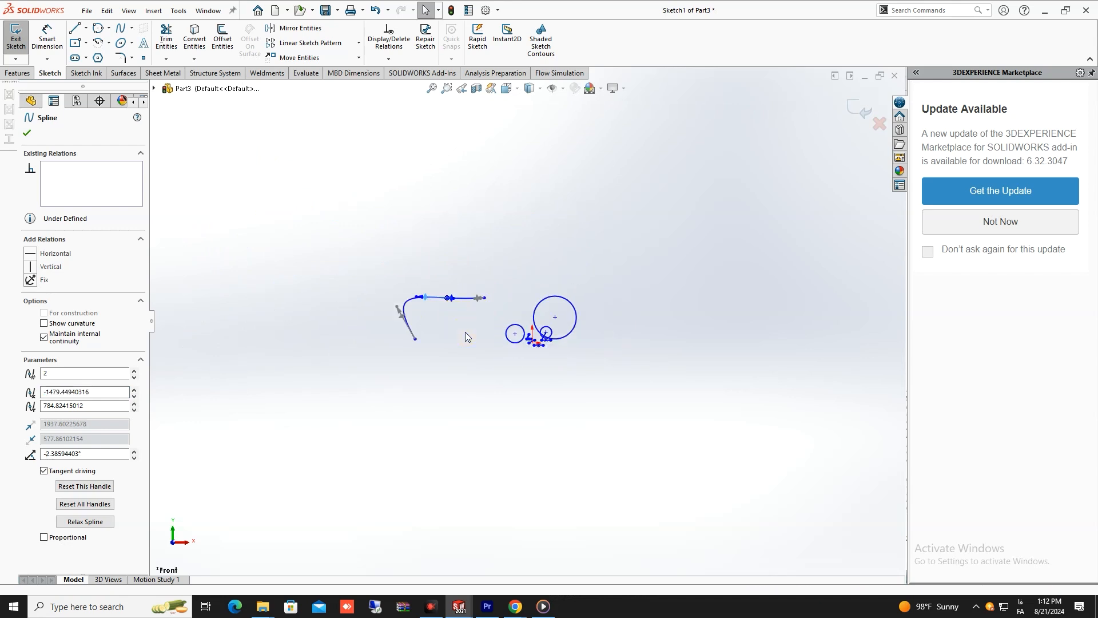
pyautogui.click(465, 332)
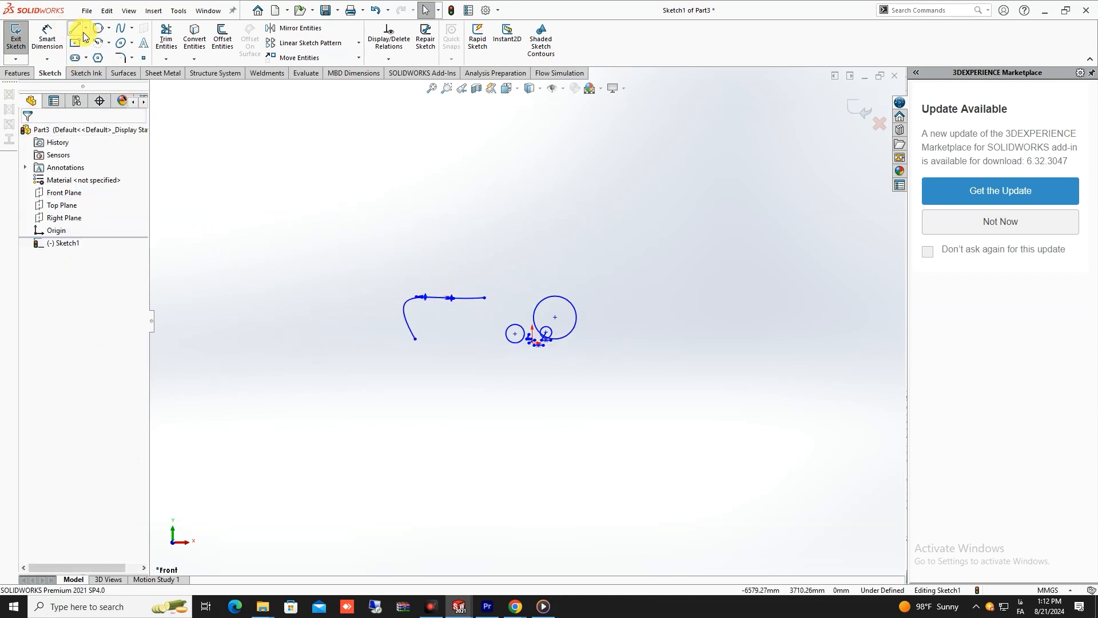
# - Sketch a gently wavy four-point spline above the first spline and the circles, drawn from right to left
pyautogui.click(119, 30)
pyautogui.click(603, 232)
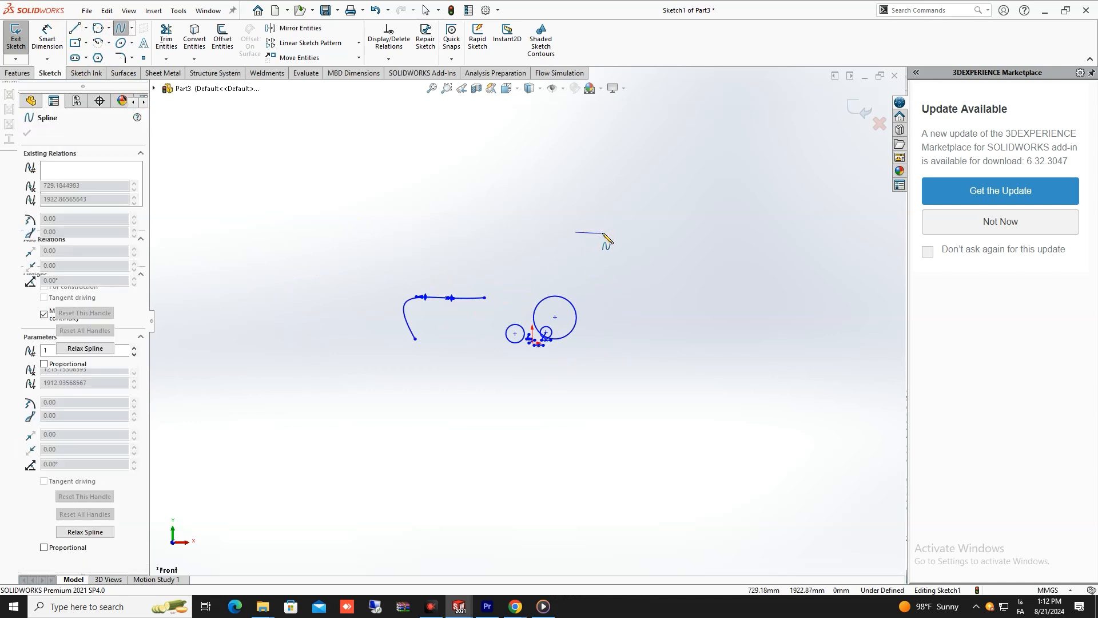
pyautogui.click(529, 232)
pyautogui.click(447, 239)
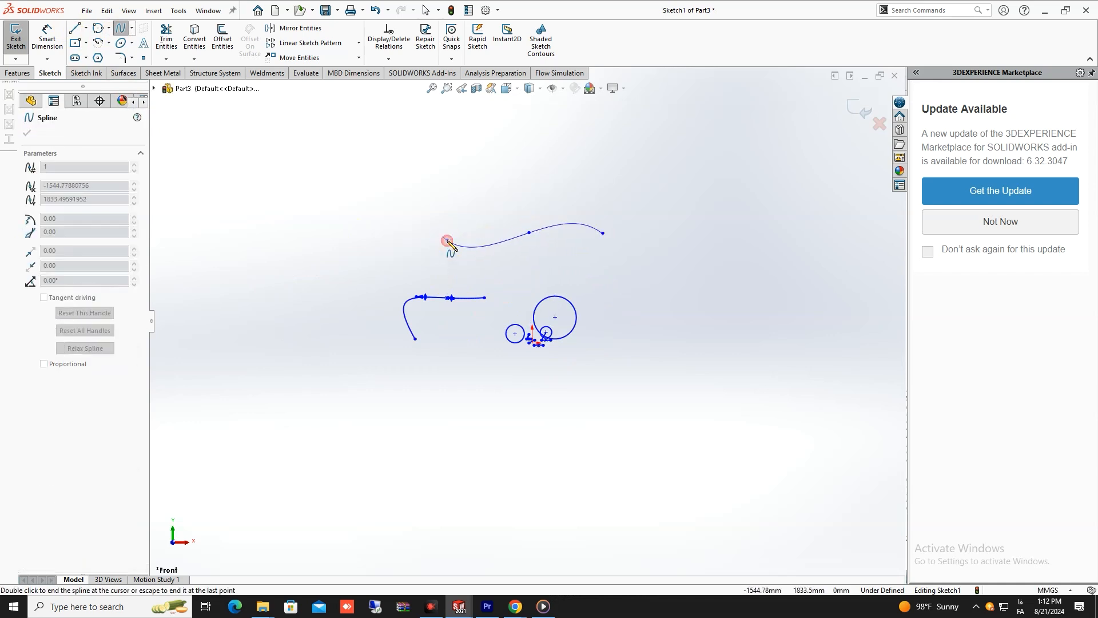
pyautogui.doubleClick(416, 234)
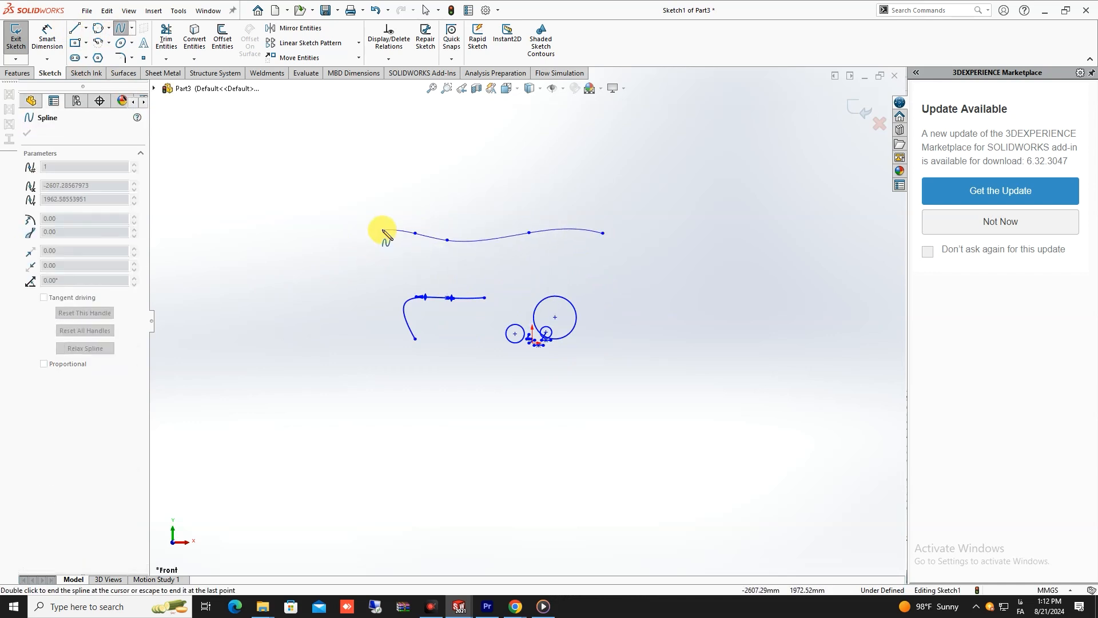
pyautogui.press('Escape')
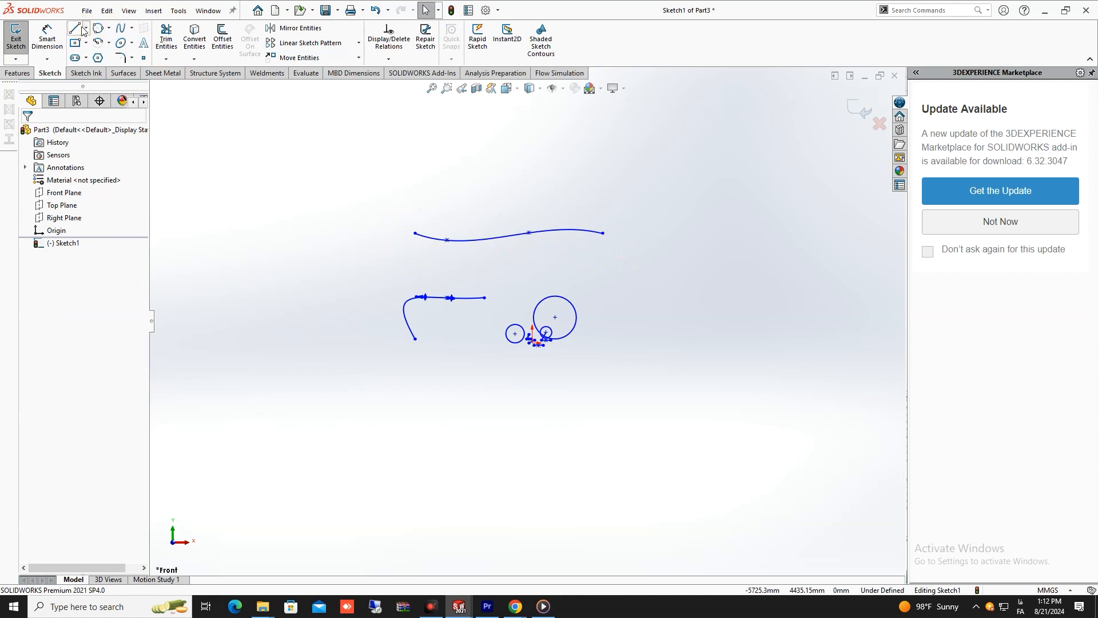
# - Sketch a short horizontal line extending leftward from the left end of the wavy spline
pyautogui.click(74, 28)
pyautogui.click(416, 234)
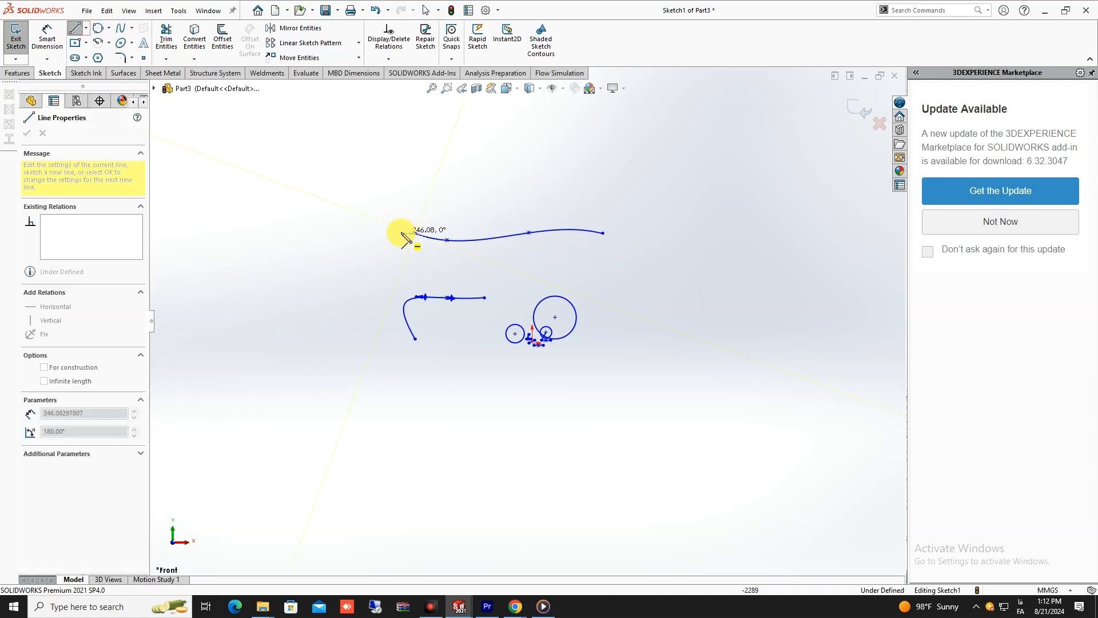
pyautogui.click(386, 232)
pyautogui.press('Escape')
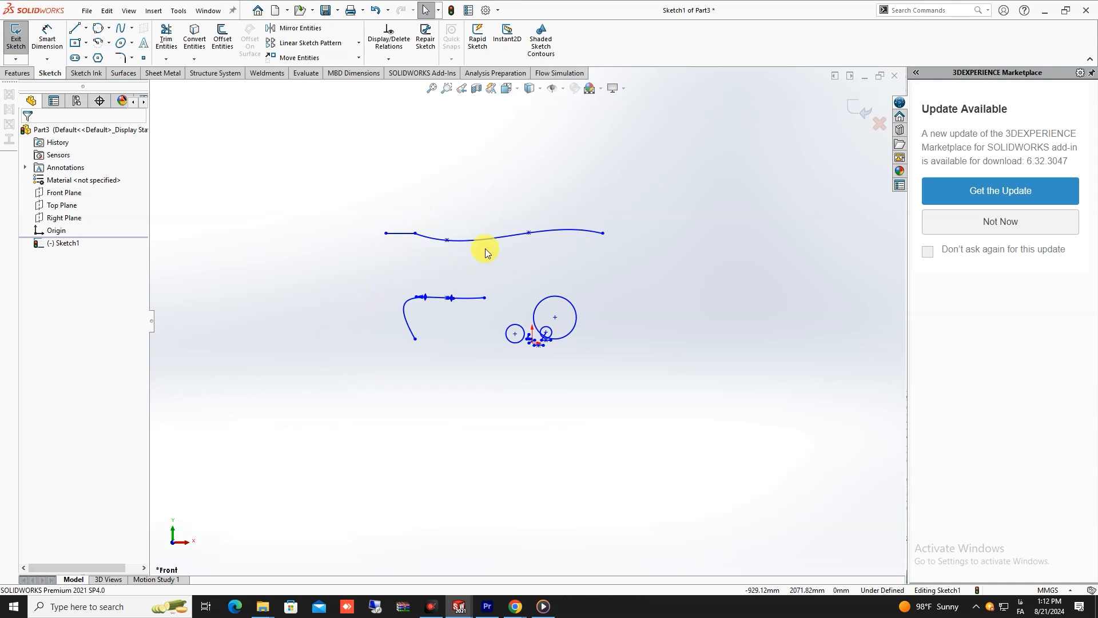
# - Sketch a rising S-shaped style spline with six control vertices to the right of the circles, drawn from lower left to upper right
pyautogui.click(132, 30)
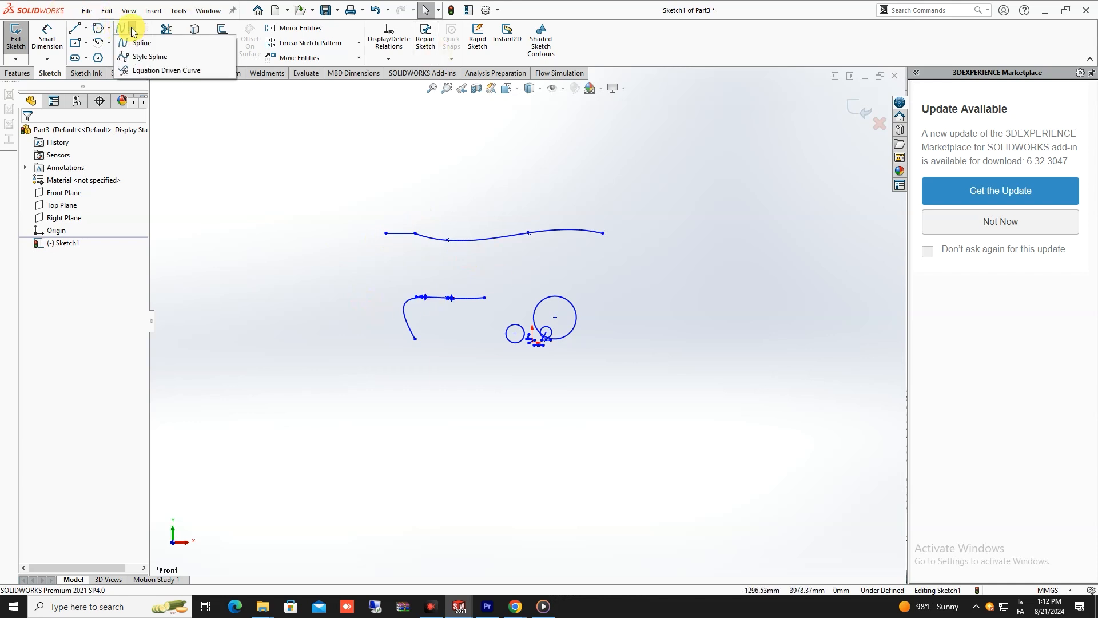
pyautogui.click(149, 57)
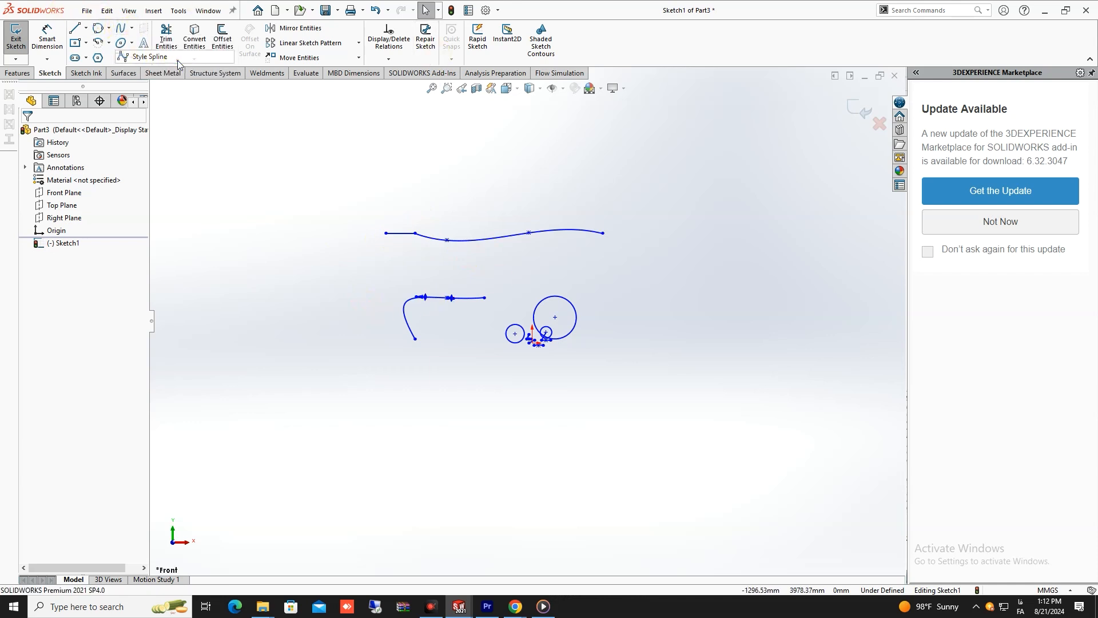
pyautogui.click(493, 397)
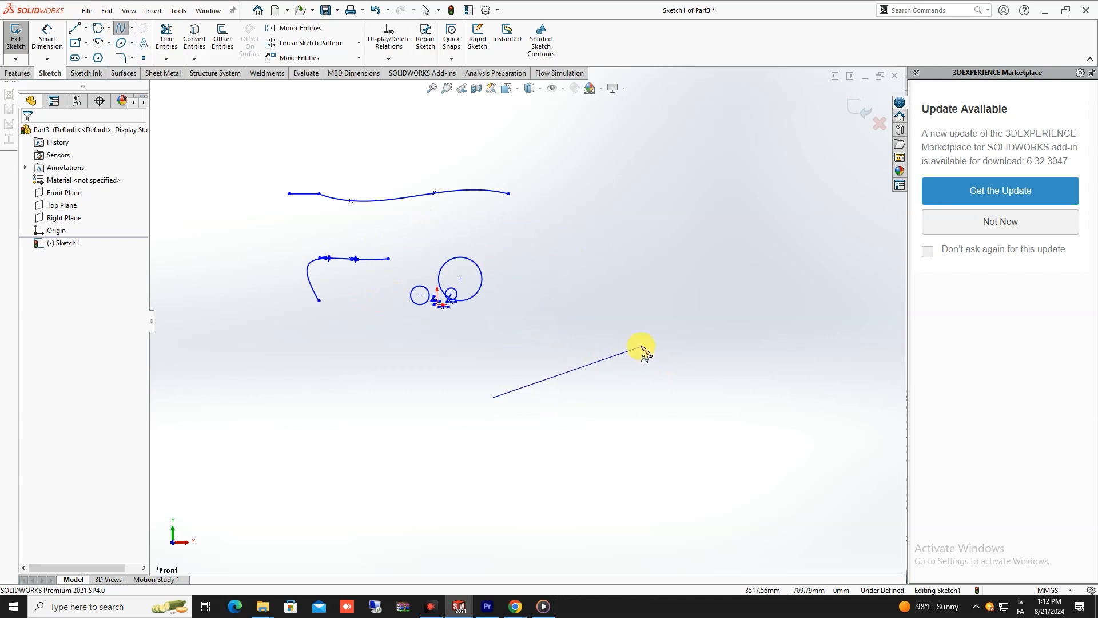
pyautogui.click(656, 345)
pyautogui.click(667, 240)
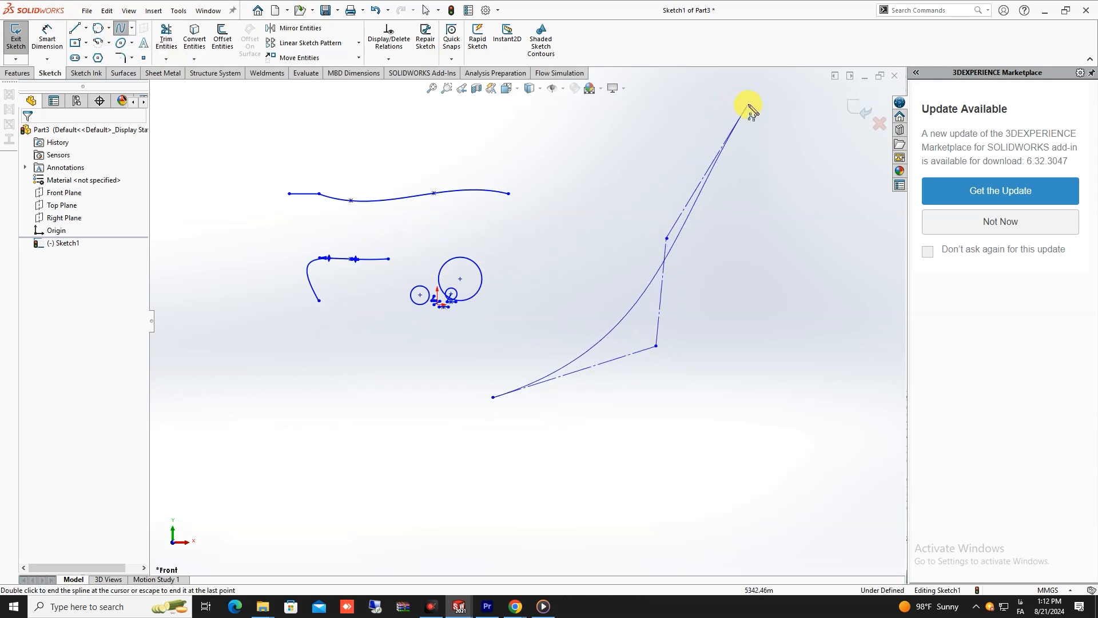
pyautogui.click(767, 121)
pyautogui.scroll(4, 807, 194)
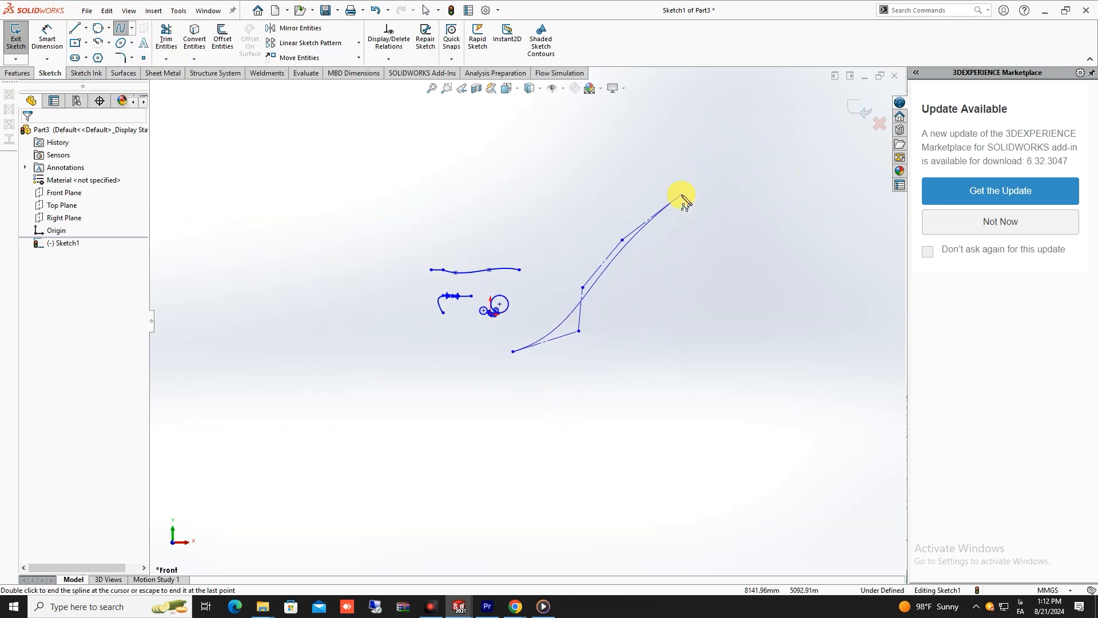
pyautogui.click(707, 201)
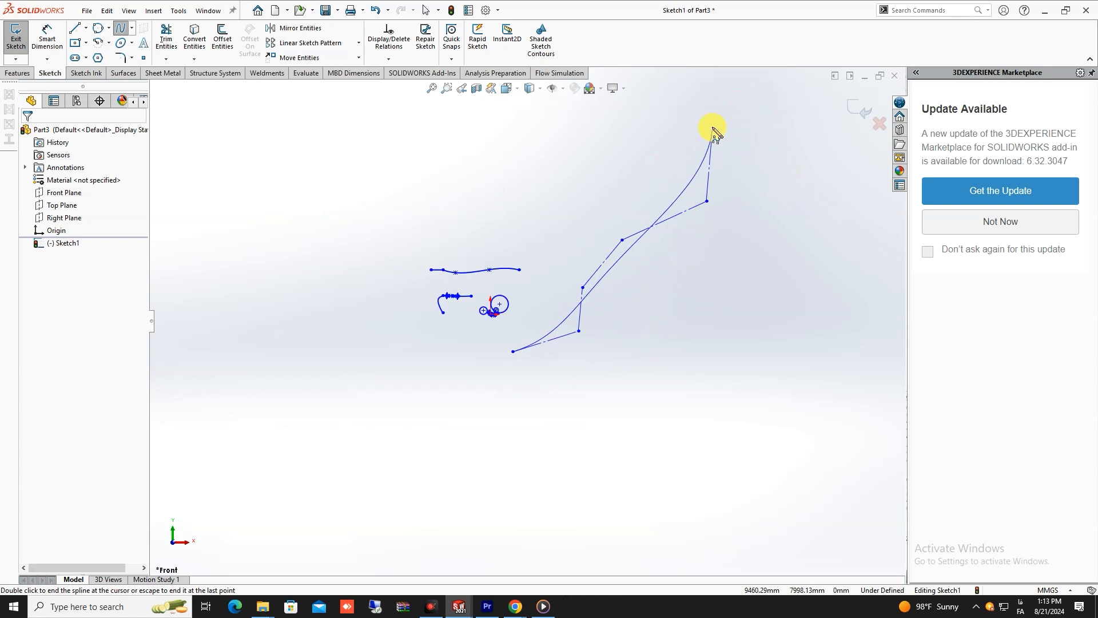
pyautogui.rightClick(676, 135)
pyautogui.click(706, 142)
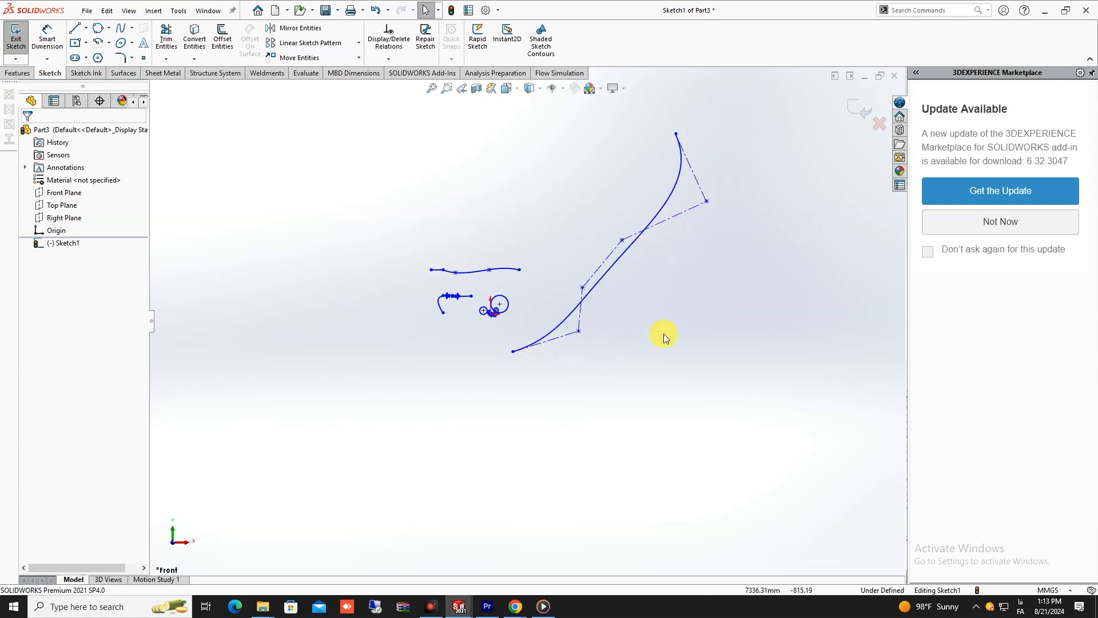
# - Reshape the wavy spline with the tangent handle at its third point from the left, bulging its right section downward
pyautogui.scroll(-3, 681, 264)
pyautogui.click(353, 278)
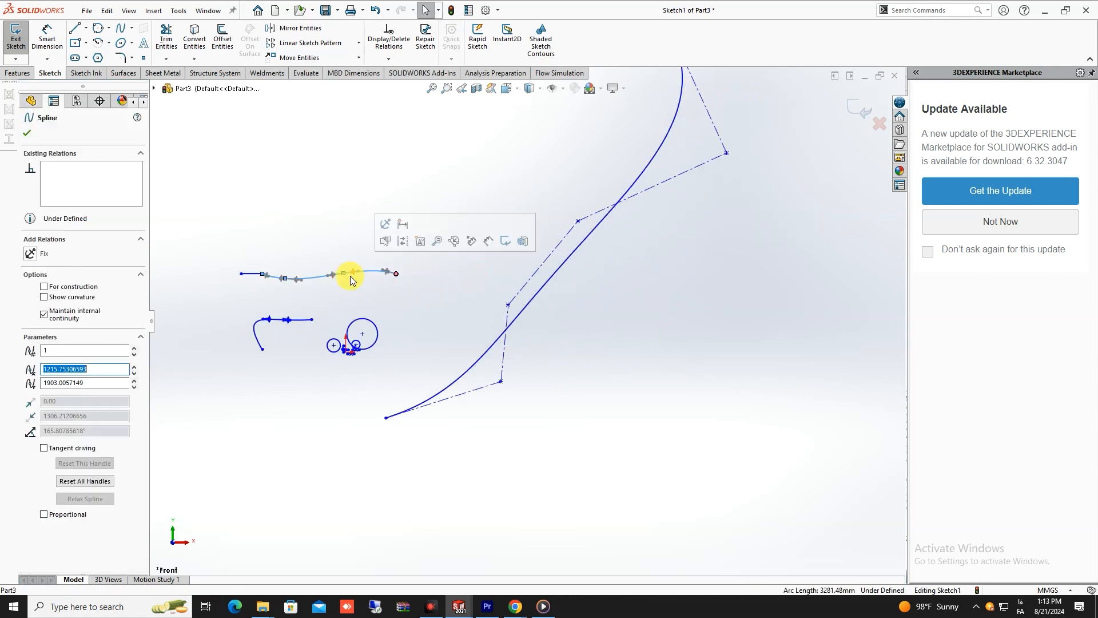
pyautogui.scroll(2, 587, 304)
pyautogui.click(605, 304)
pyautogui.click(400, 288)
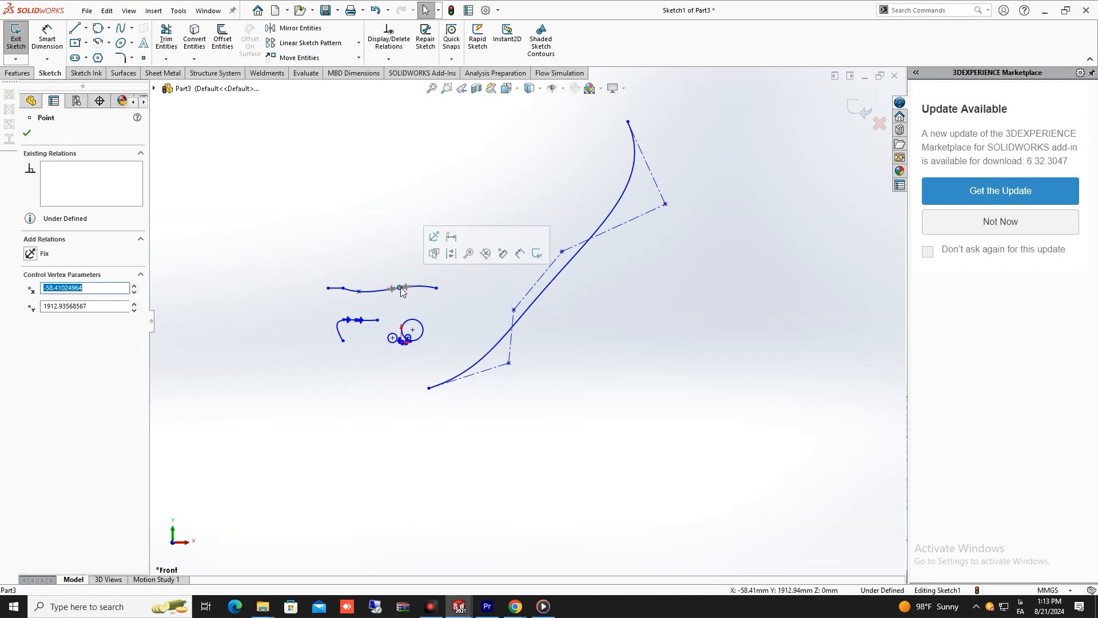
pyautogui.moveTo(402, 288); pyautogui.dragTo(420, 293)
pyautogui.click(628, 322)
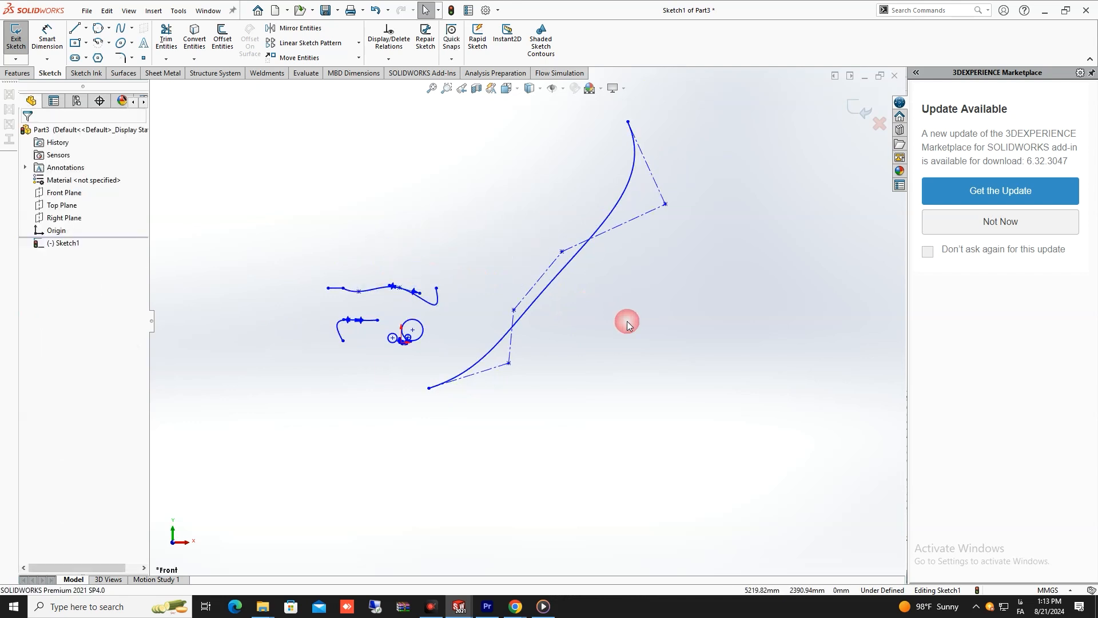
# - Reshape the style spline by moving its upper three inner control vertices, pulling the middle one of them far up and to the left
pyautogui.click(563, 246)
pyautogui.moveTo(561, 252); pyautogui.dragTo(448, 112)
pyautogui.moveTo(665, 207); pyautogui.dragTo(559, 263)
pyautogui.moveTo(514, 311); pyautogui.dragTo(507, 326)
pyautogui.click(511, 417)
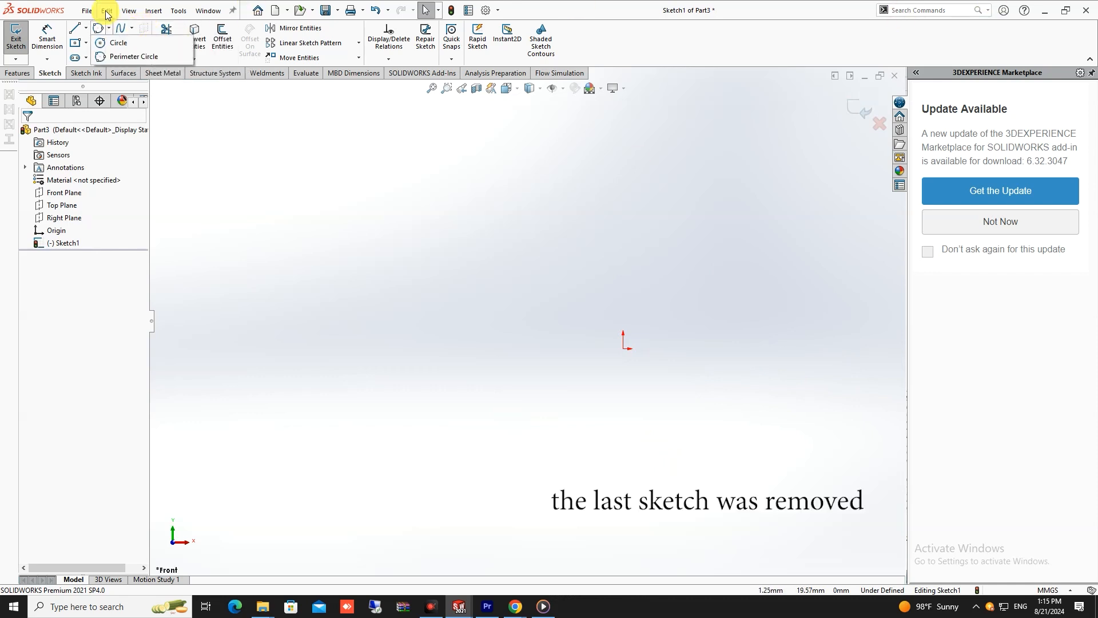
# - Create an explicit equation driven curve with the equation sin(x) from x1 = -10 to x2 = 10
pyautogui.click(131, 28)
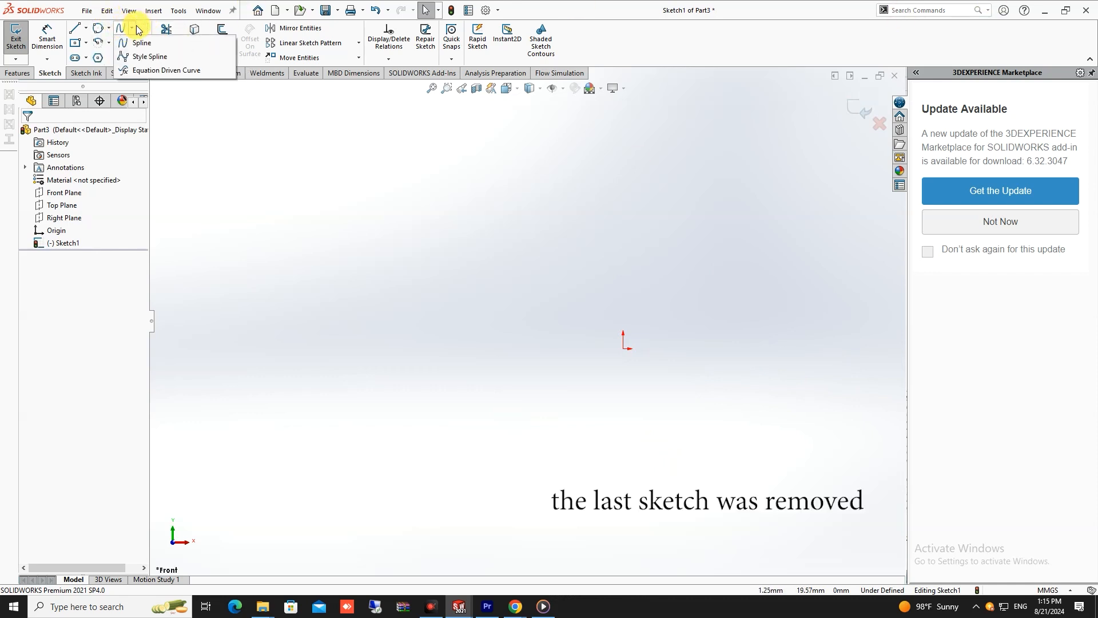
pyautogui.click(176, 71)
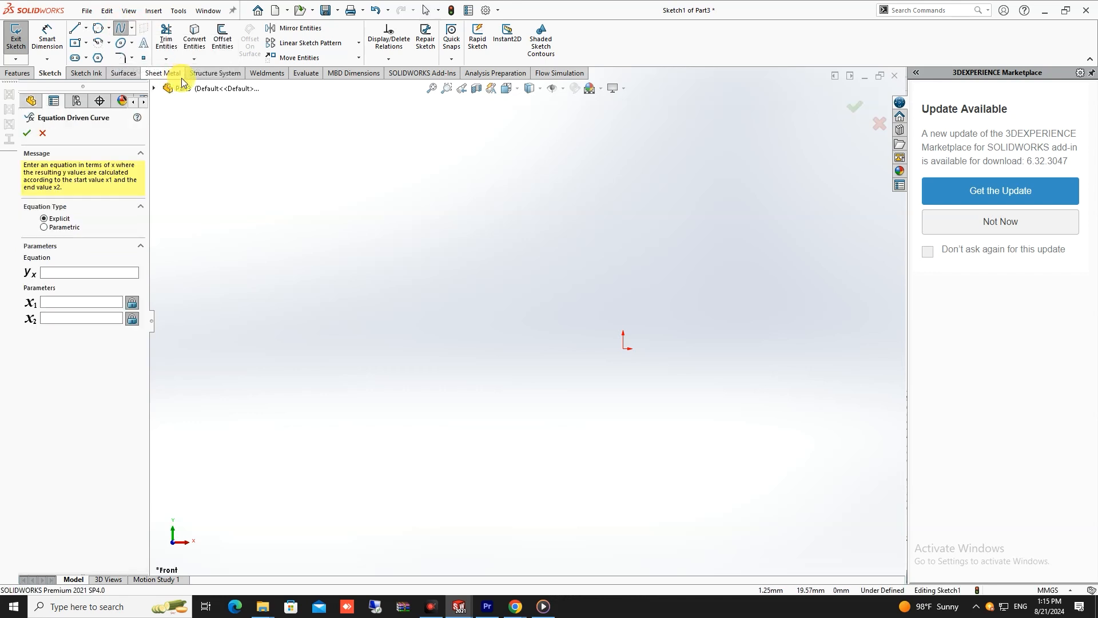
pyautogui.click(71, 271)
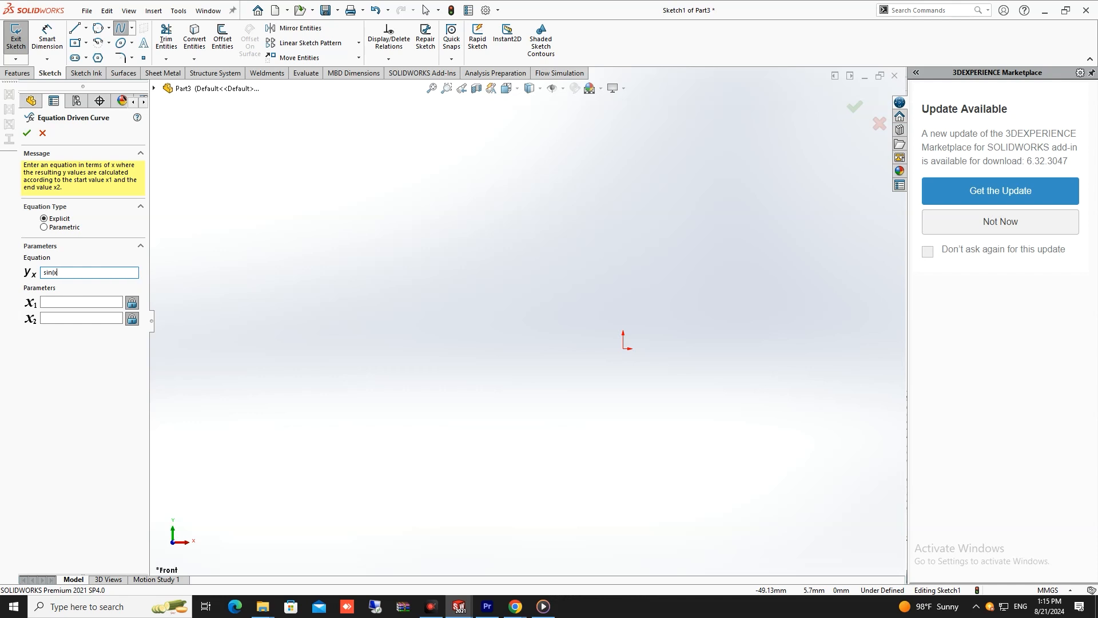
pyautogui.click(68, 301)
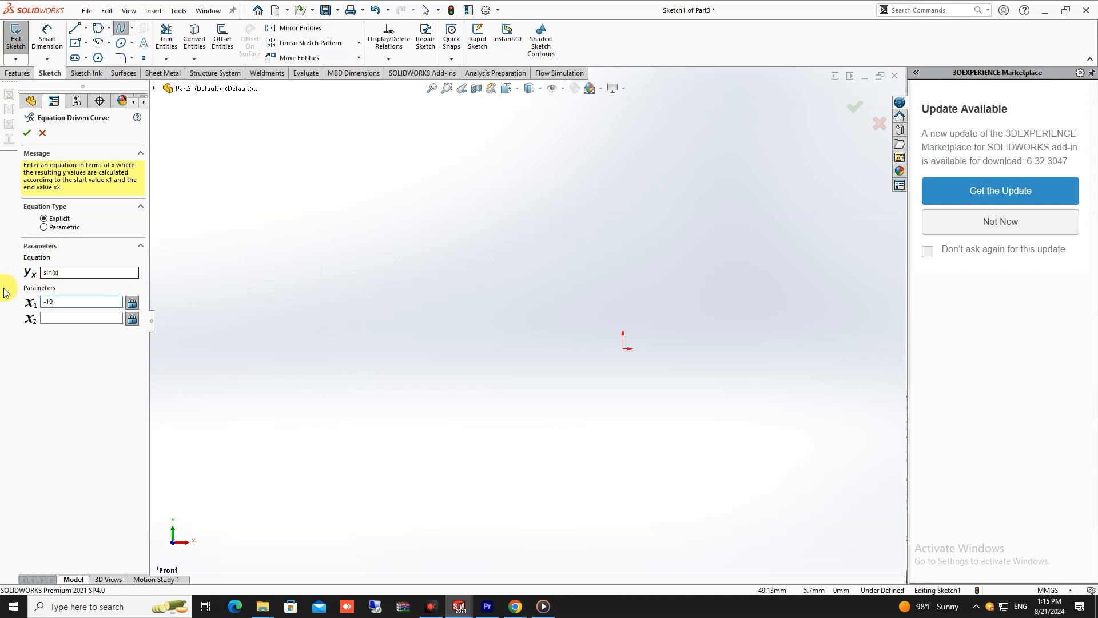
pyautogui.click(74, 318)
pyautogui.write('10')
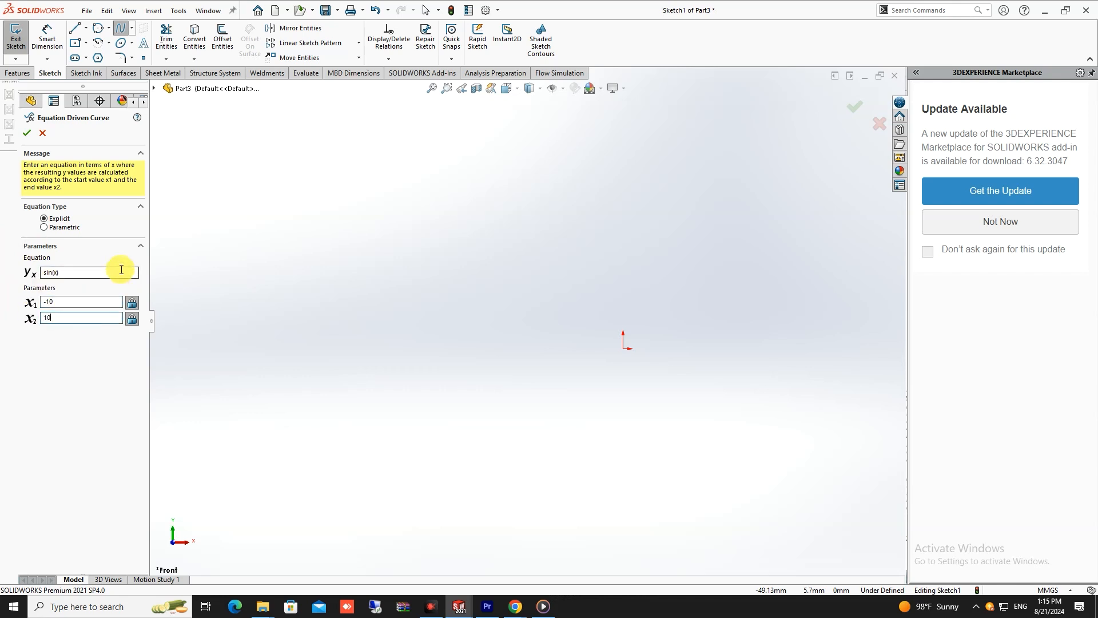
pyautogui.click(26, 132)
# - Examine the sine curve's waves, its crossing at the origin and its two endpoints
pyautogui.scroll(-4, 445, 350)
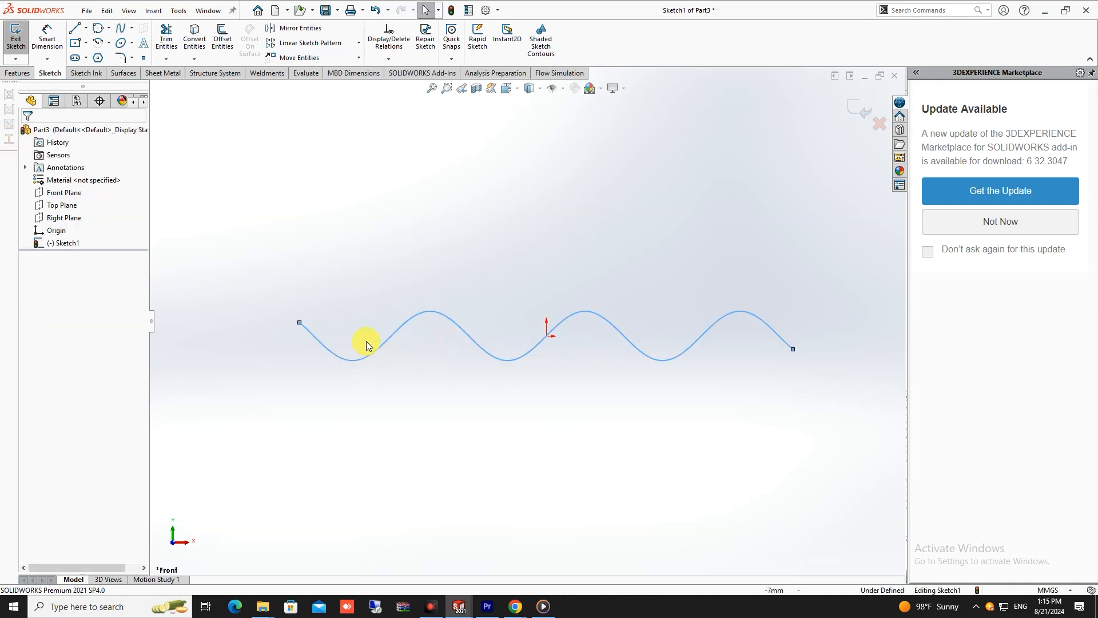
pyautogui.scroll(3, 602, 370)
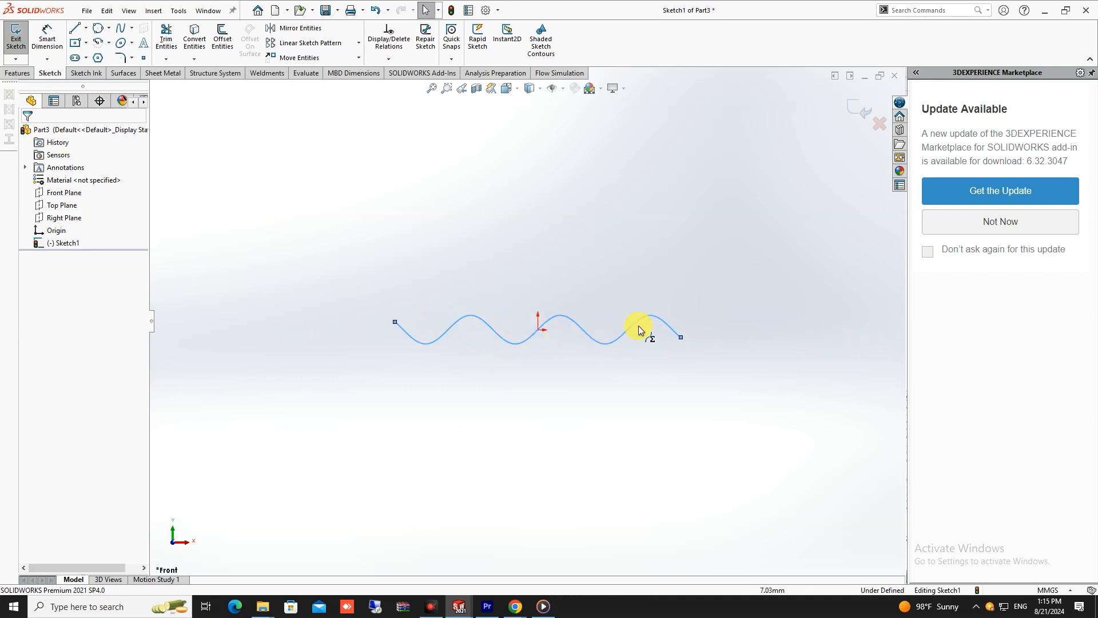
pyautogui.scroll(1, 533, 331)
pyautogui.scroll(-5, 535, 323)
pyautogui.scroll(3, 539, 315)
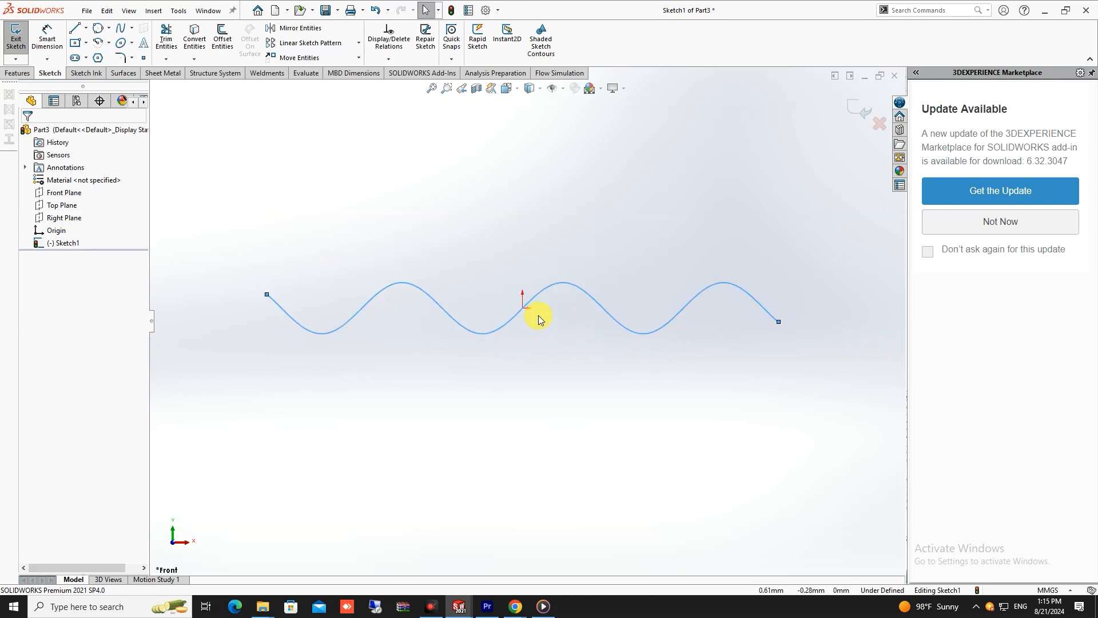
pyautogui.scroll(2, 529, 313)
pyautogui.scroll(3, 533, 321)
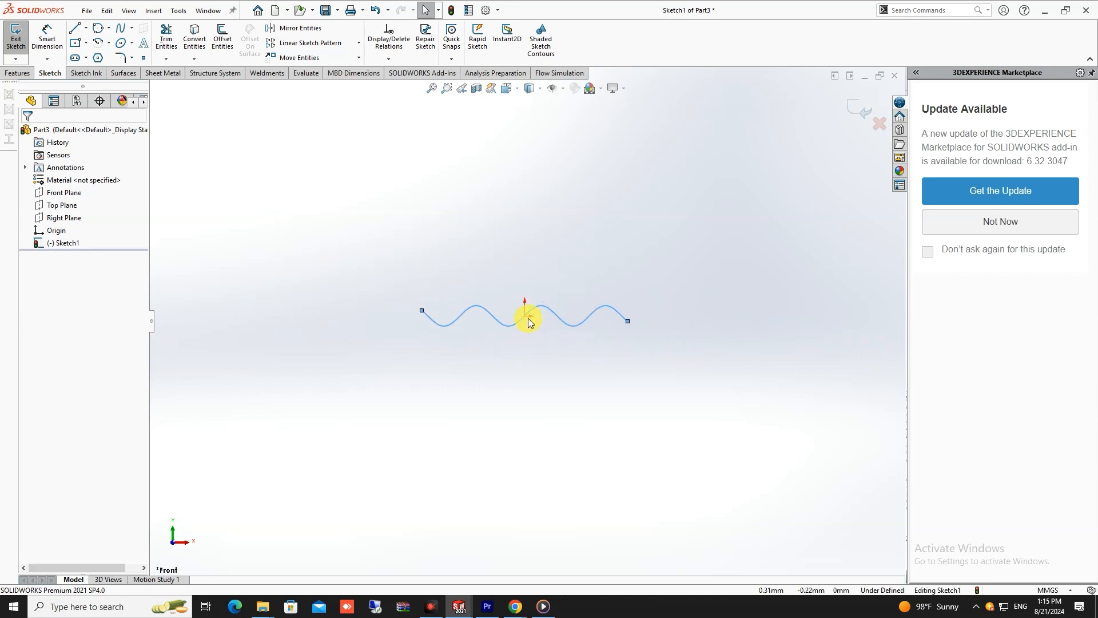
pyautogui.scroll(-3, 529, 318)
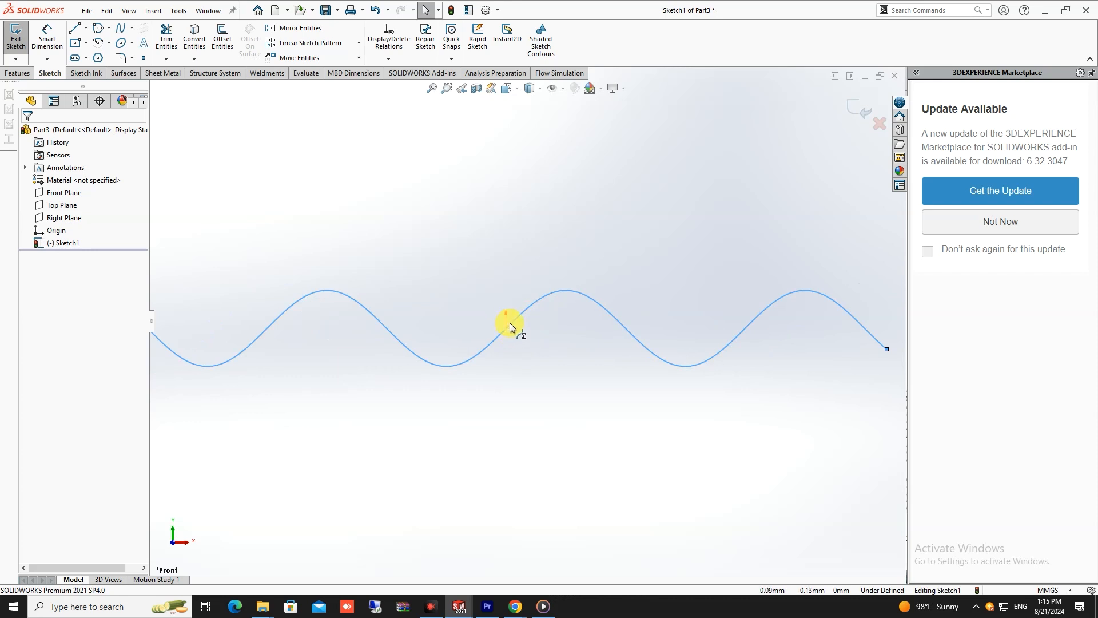
pyautogui.scroll(2, 509, 322)
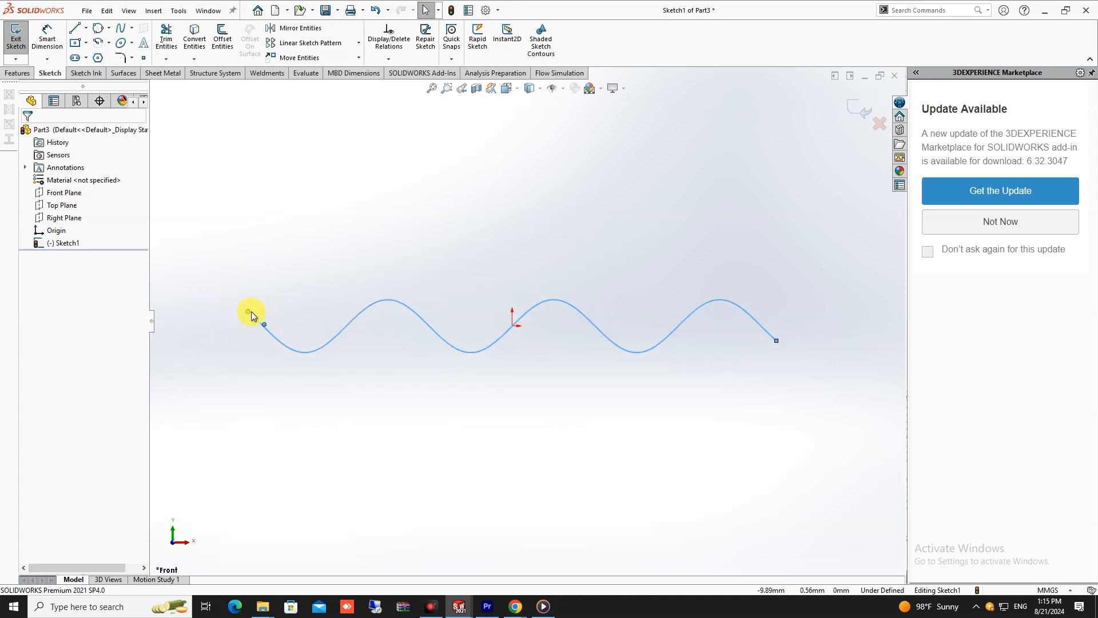
pyautogui.press('z')
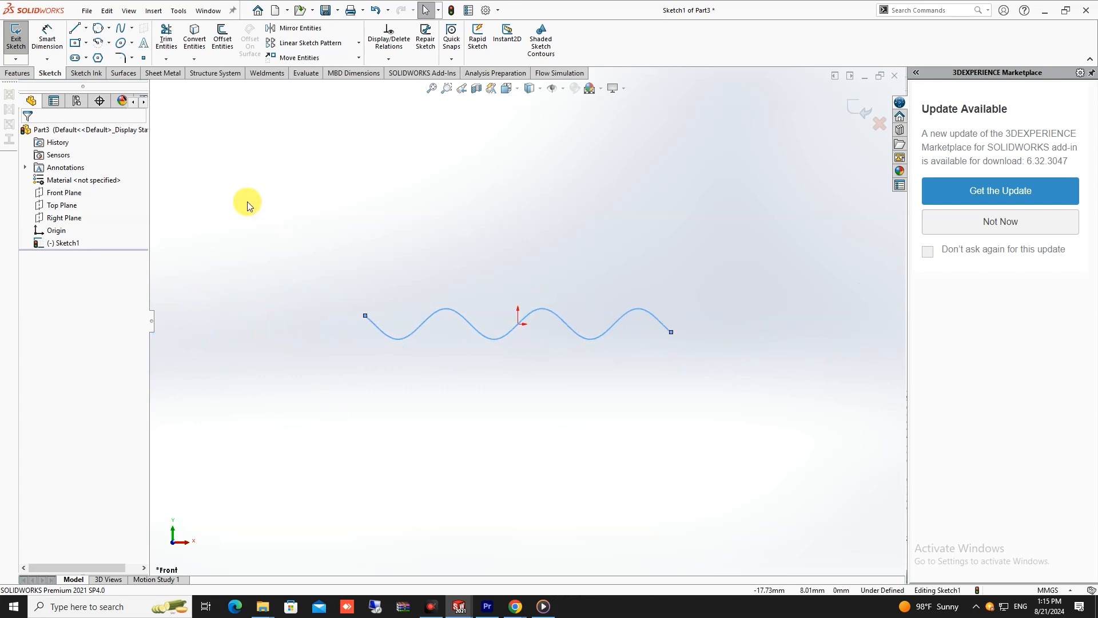
# - Sketch a corner rectangle above the sine curve's left end, with its lower-left corner about 34.5 mm left of and 0.5 mm above the origin
pyautogui.click(87, 44)
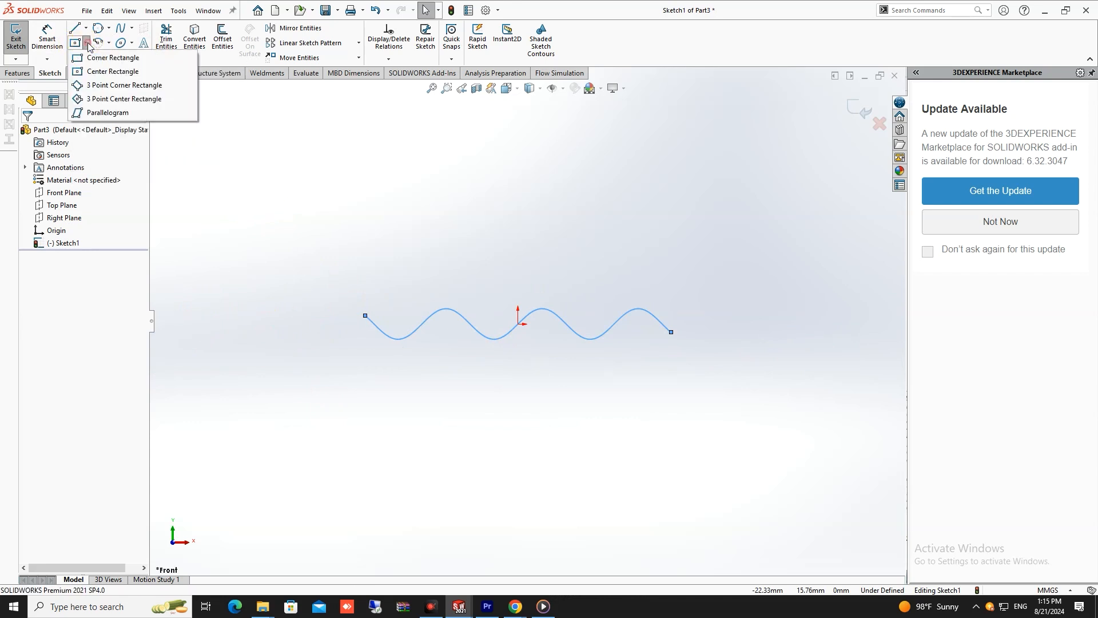
pyautogui.click(105, 66)
pyautogui.scroll(3, 532, 343)
pyautogui.click(267, 318)
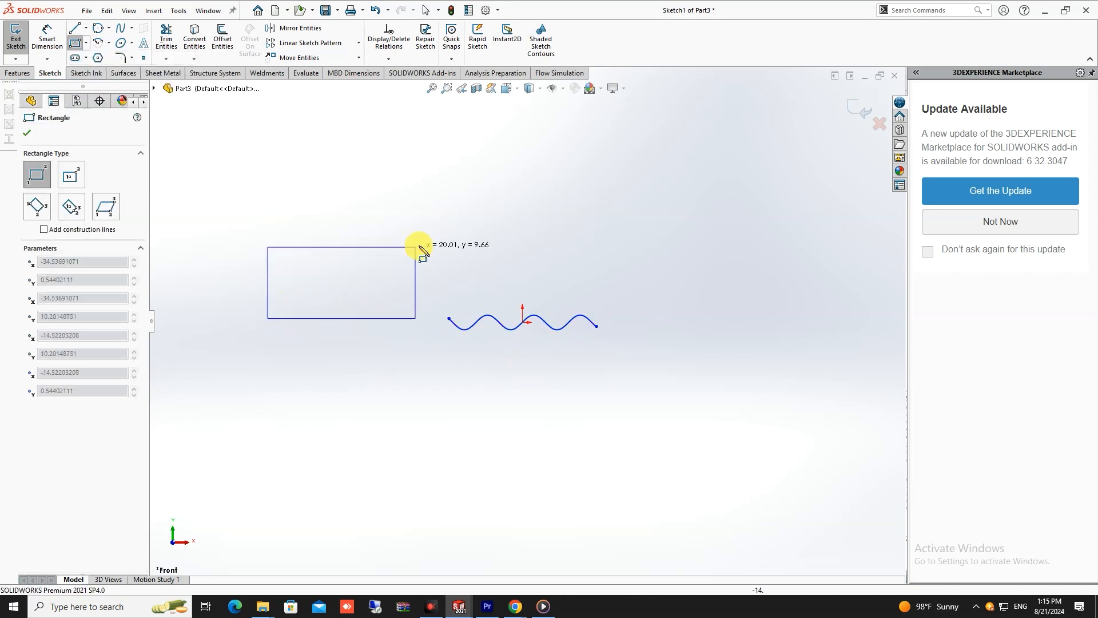
pyautogui.click(490, 212)
pyautogui.press('Escape')
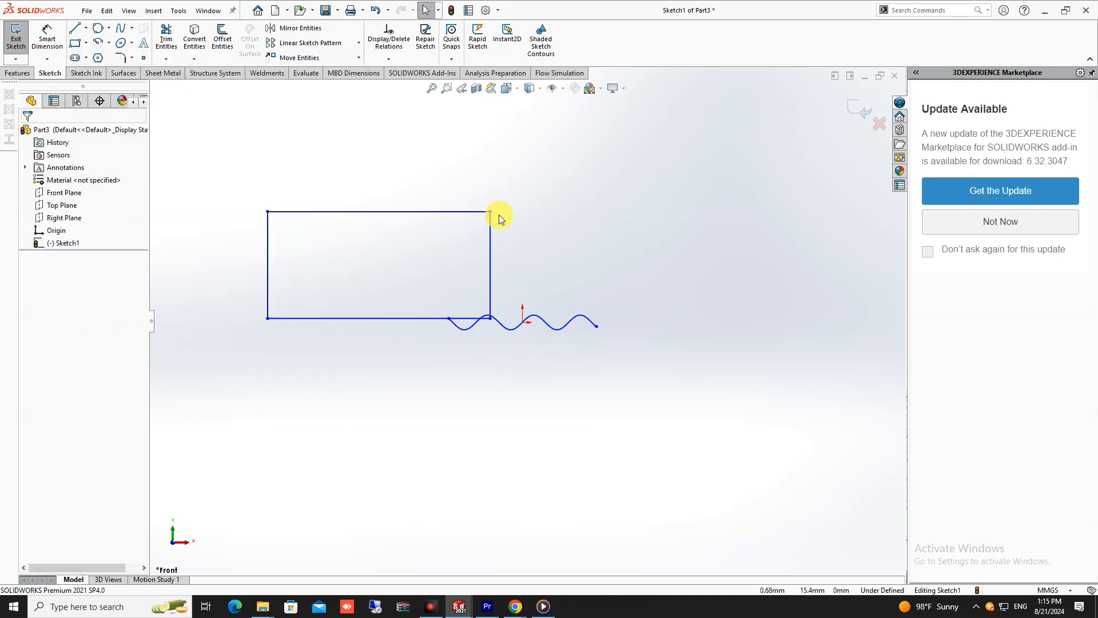
# - Sketch a center rectangle about 16 mm wide and 15 mm high, centered about 14 mm right of and 12 mm above the origin
pyautogui.click(87, 46)
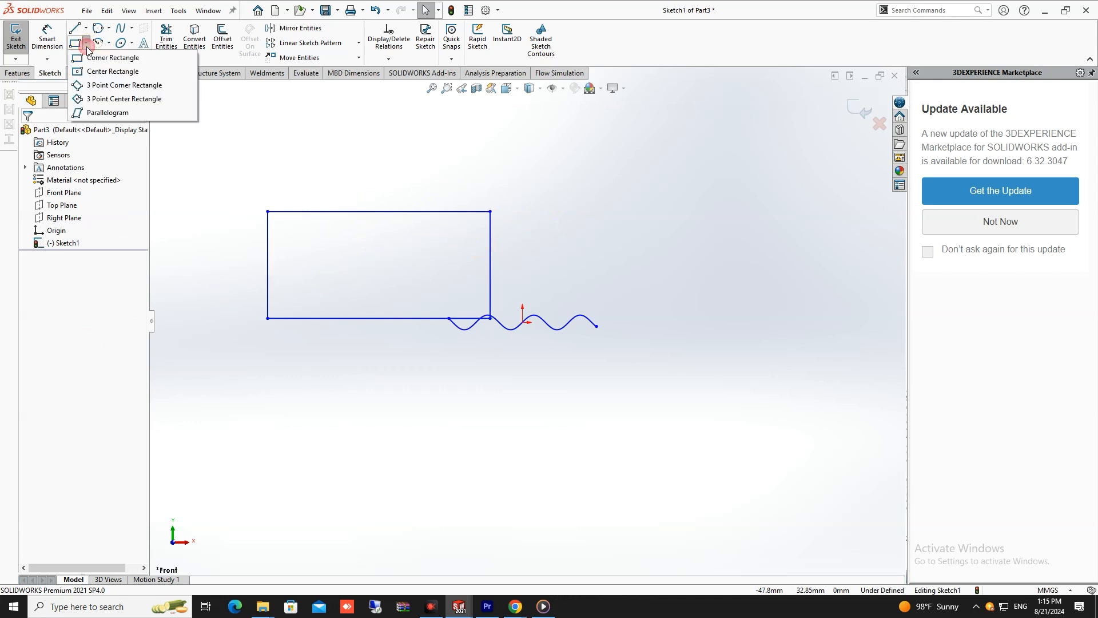
pyautogui.click(98, 70)
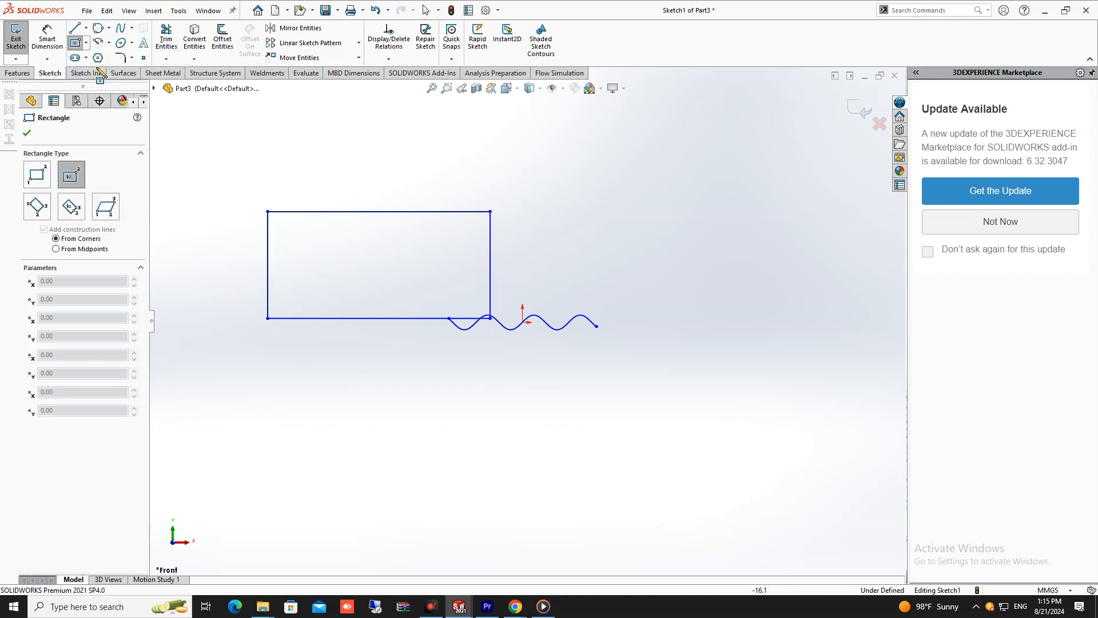
pyautogui.click(87, 46)
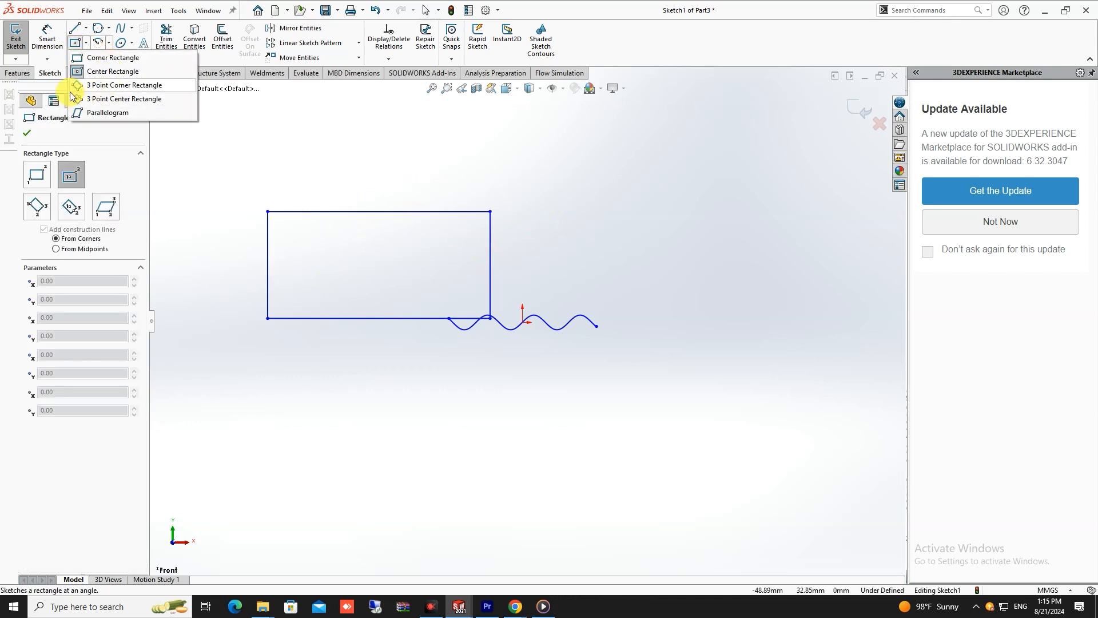
pyautogui.click(88, 57)
pyautogui.click(86, 43)
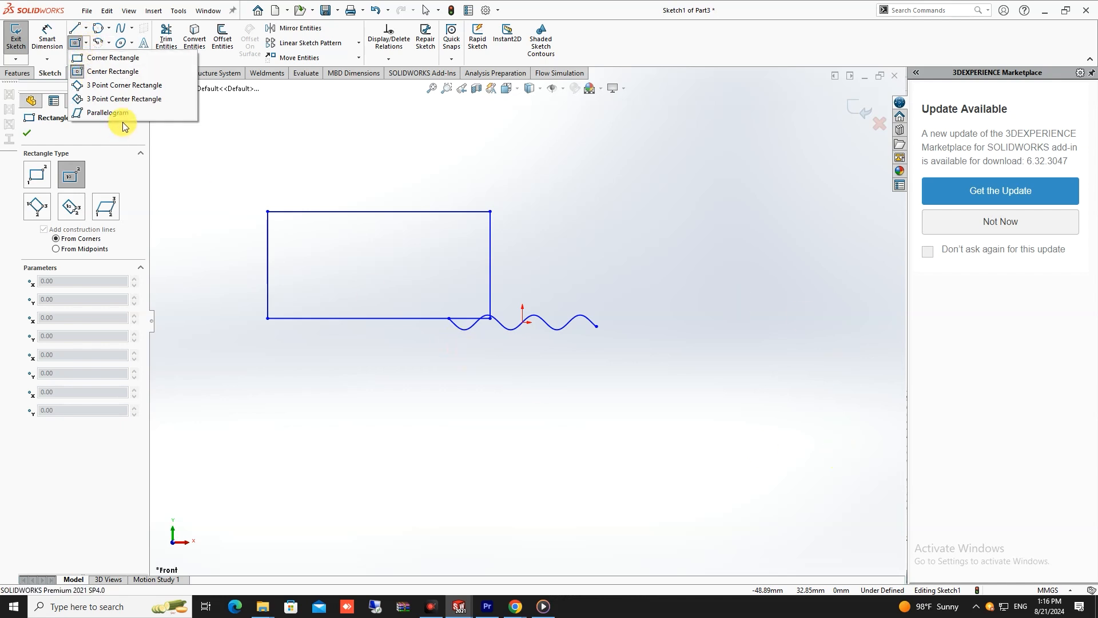
pyautogui.click(122, 75)
pyautogui.click(87, 43)
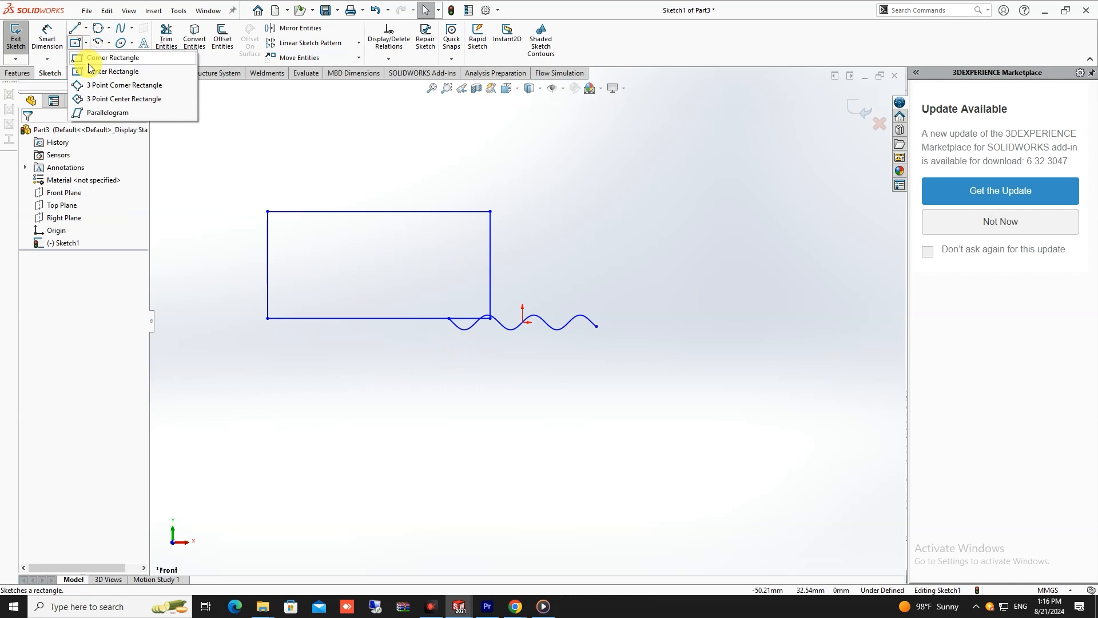
pyautogui.click(109, 71)
pyautogui.moveTo(625, 234); pyautogui.dragTo(686, 179)
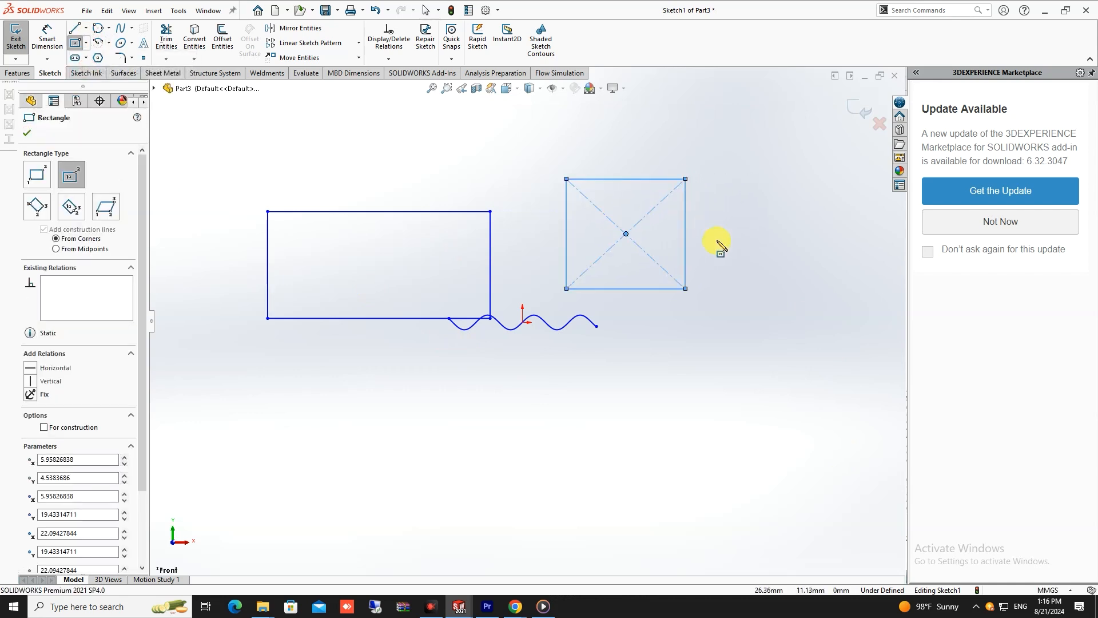
pyautogui.press('Escape')
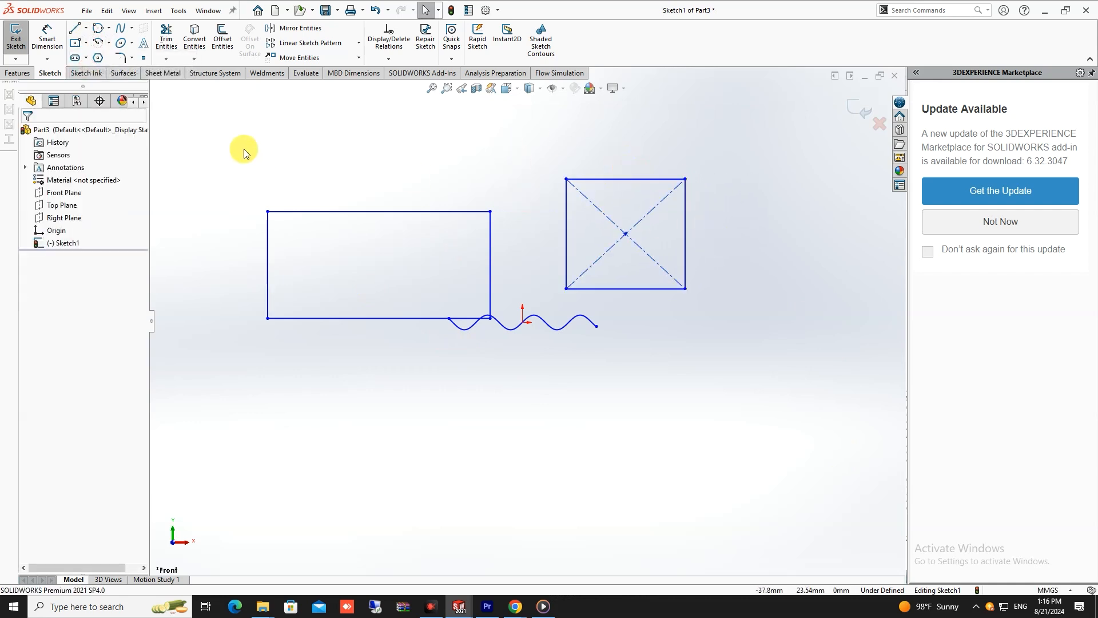
# - Sketch a 3 point corner rectangle about 81 mm by 67 mm, slightly tilted, below the sine curve
pyautogui.click(86, 43)
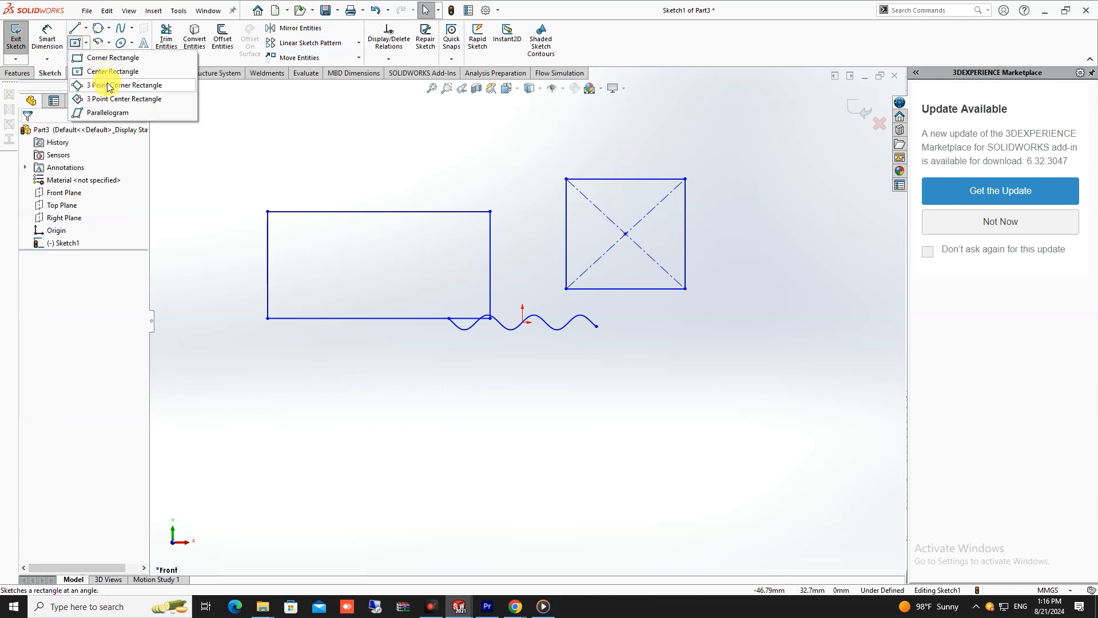
pyautogui.click(150, 90)
pyautogui.scroll(4, 571, 346)
pyautogui.scroll(-6, 513, 328)
pyautogui.scroll(6, 524, 323)
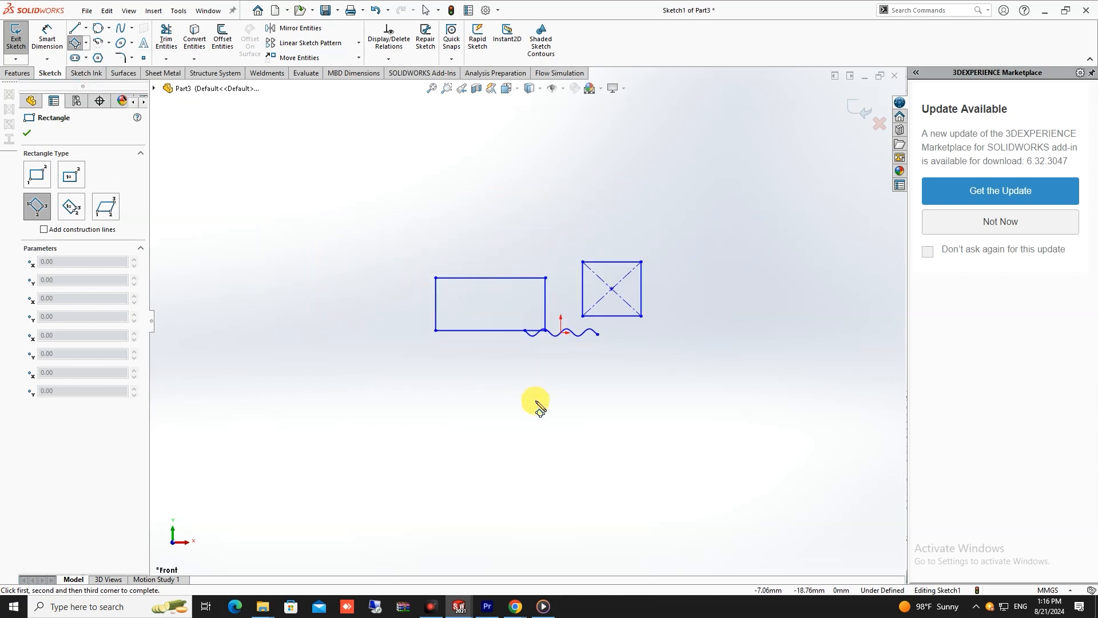
pyautogui.click(533, 423)
pyautogui.click(827, 389)
pyautogui.scroll(4, 765, 445)
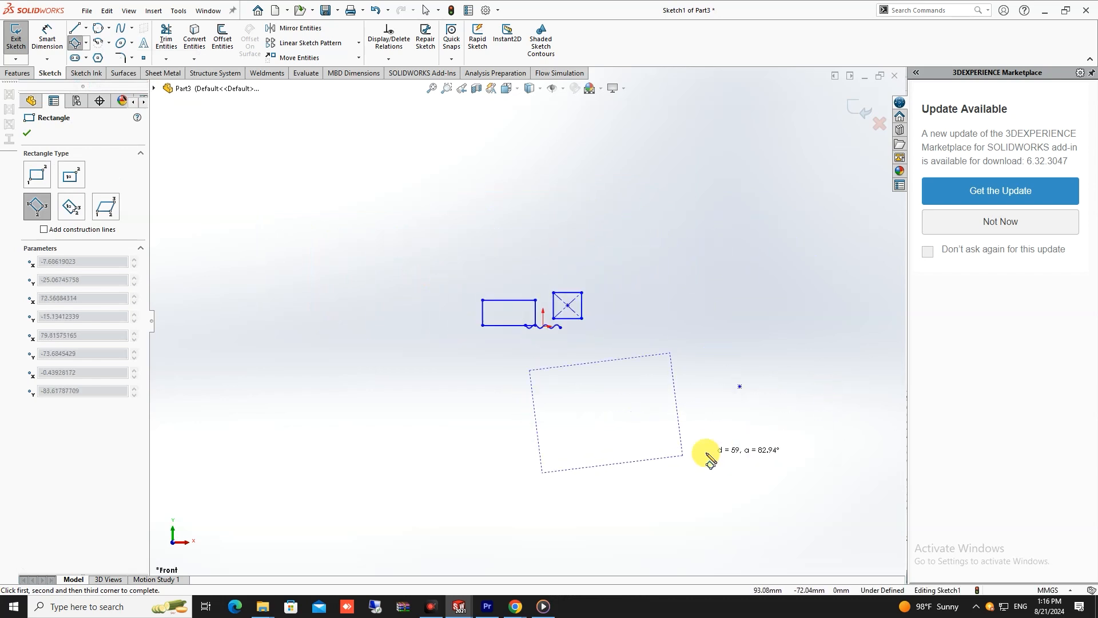
pyautogui.click(662, 482)
pyautogui.press('Escape')
pyautogui.scroll(3, 549, 400)
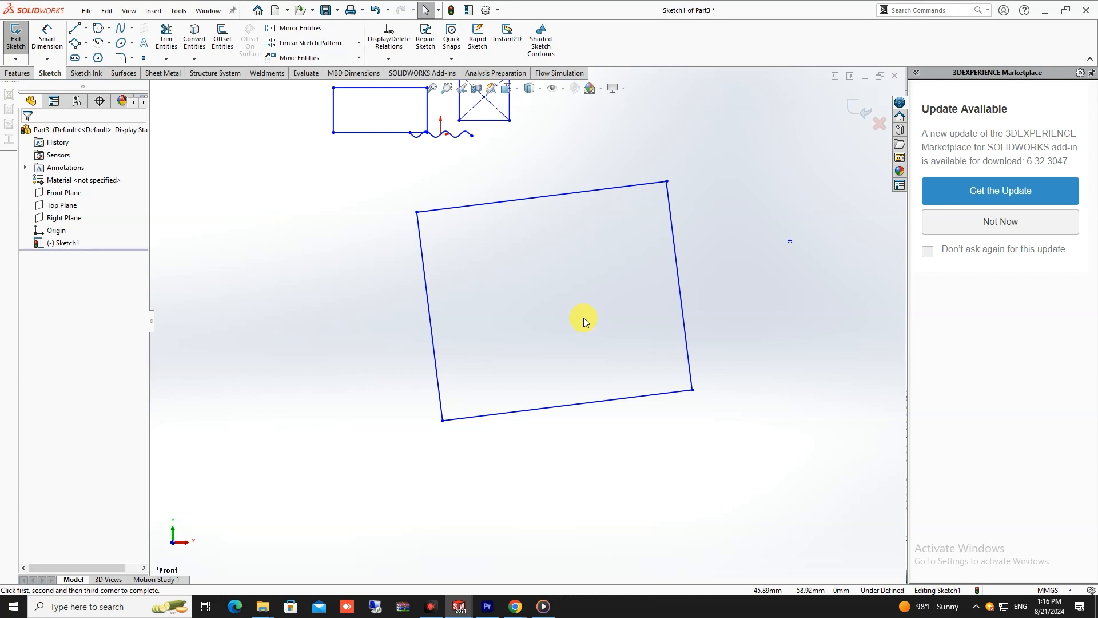
pyautogui.scroll(2, 583, 317)
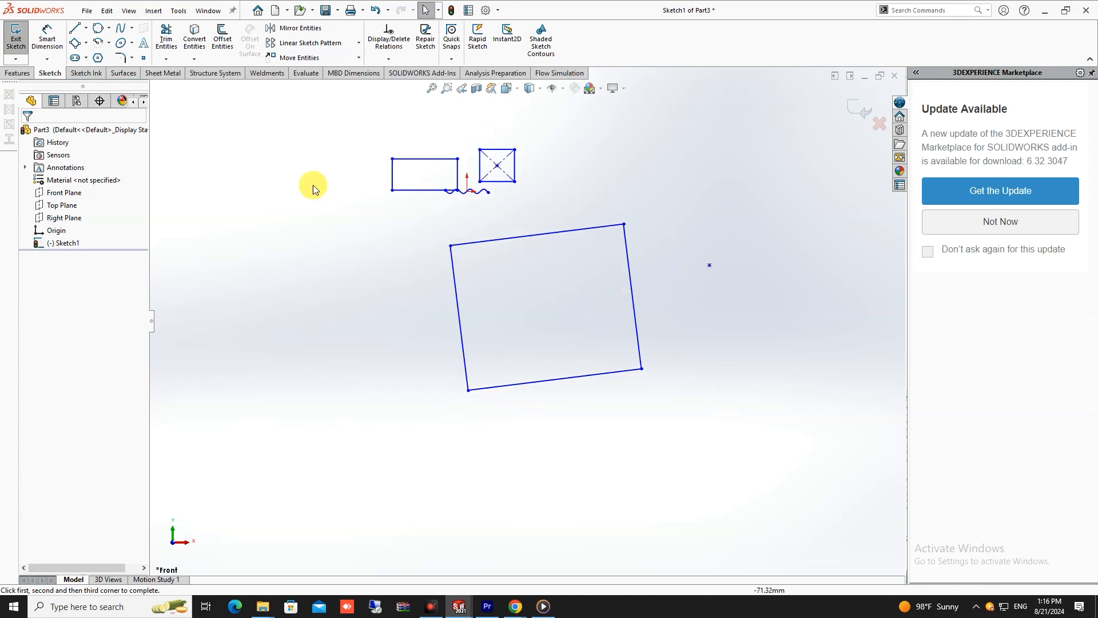
# - Sketch a tilted 3 point center rectangle about 217 mm by 201 mm, centered about 194 mm left of and 92 mm below the origin
pyautogui.click(87, 42)
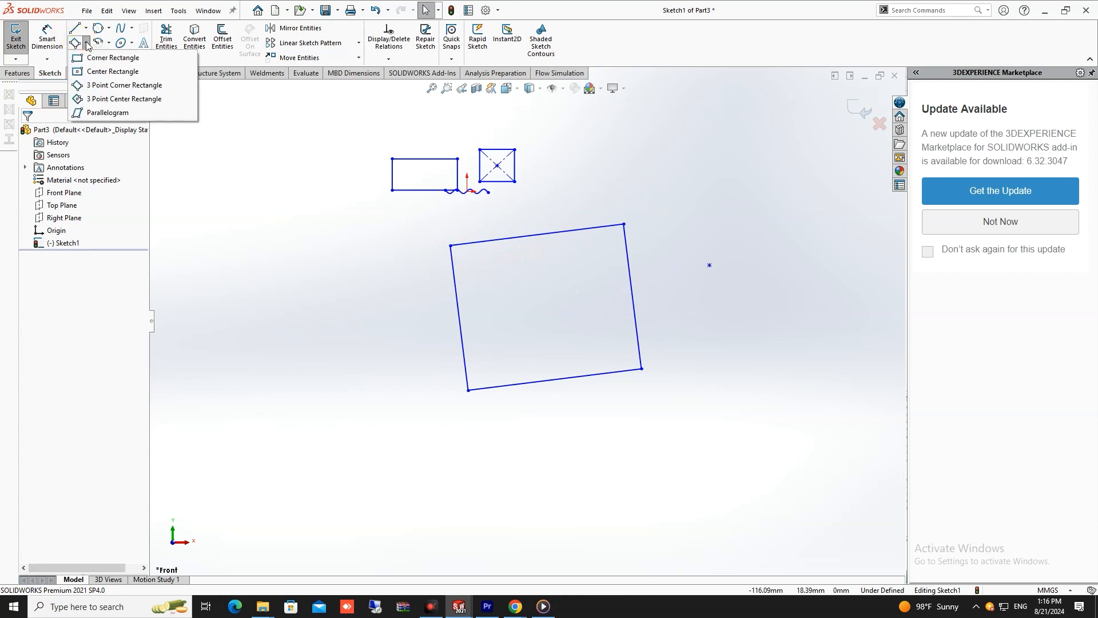
pyautogui.click(104, 99)
pyautogui.scroll(2, 385, 228)
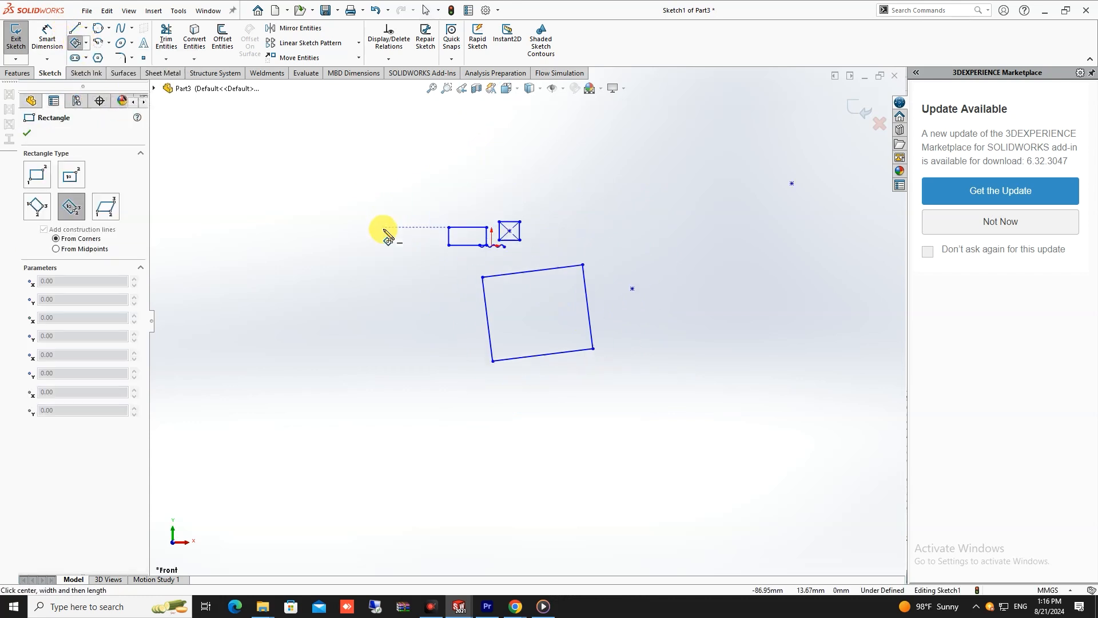
pyautogui.click(296, 357)
pyautogui.click(349, 267)
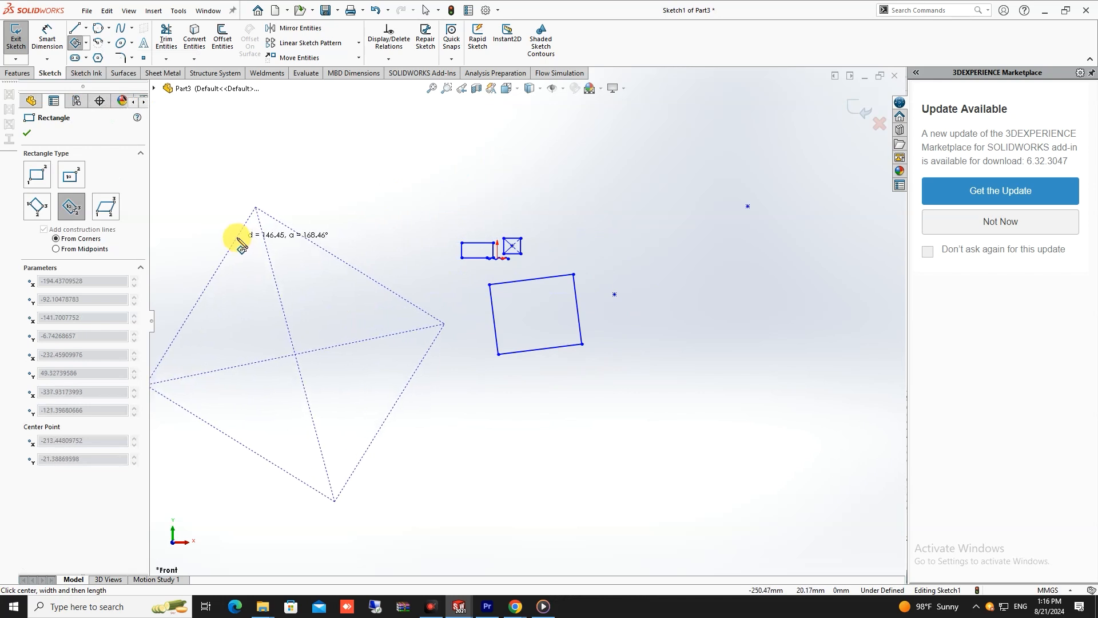
pyautogui.click(235, 240)
pyautogui.scroll(3, 320, 283)
pyautogui.scroll(-6, 430, 321)
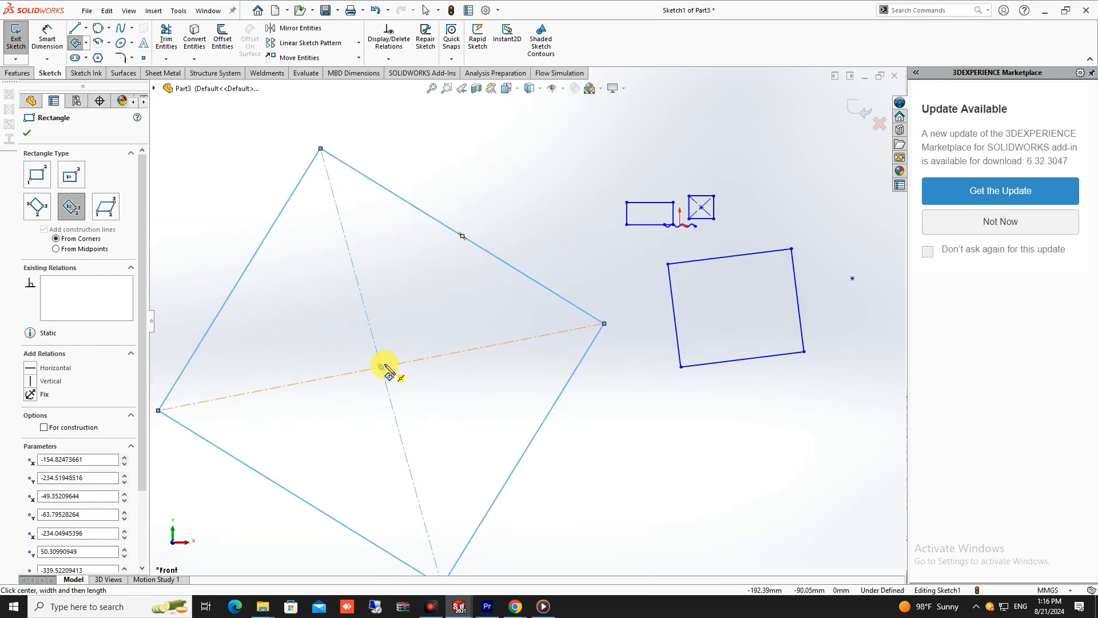
pyautogui.scroll(2, 387, 369)
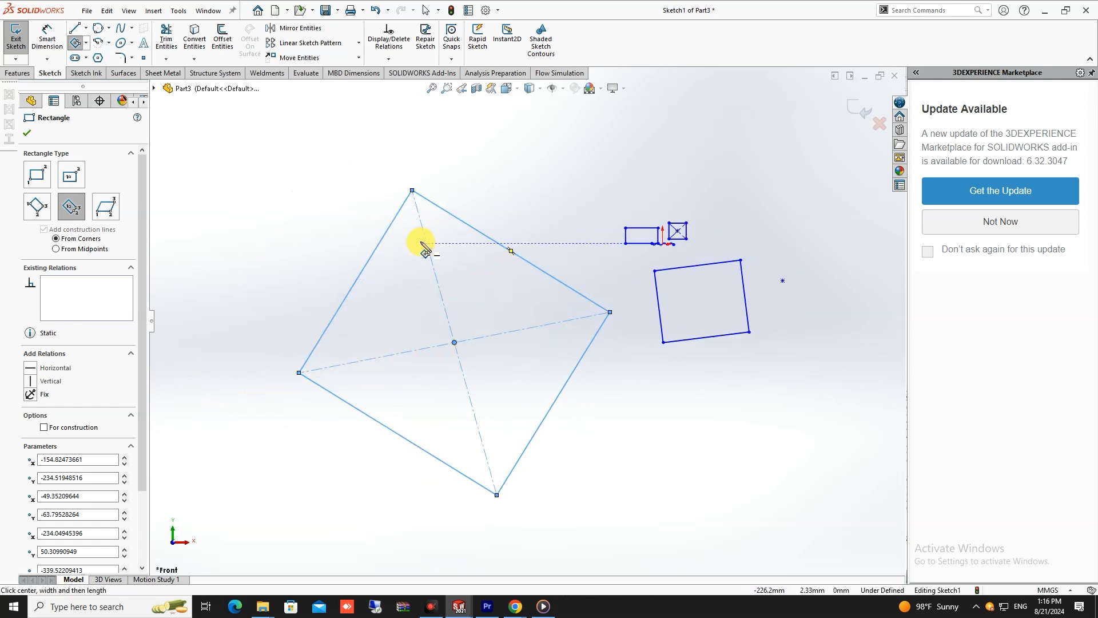
pyautogui.scroll(3, 421, 241)
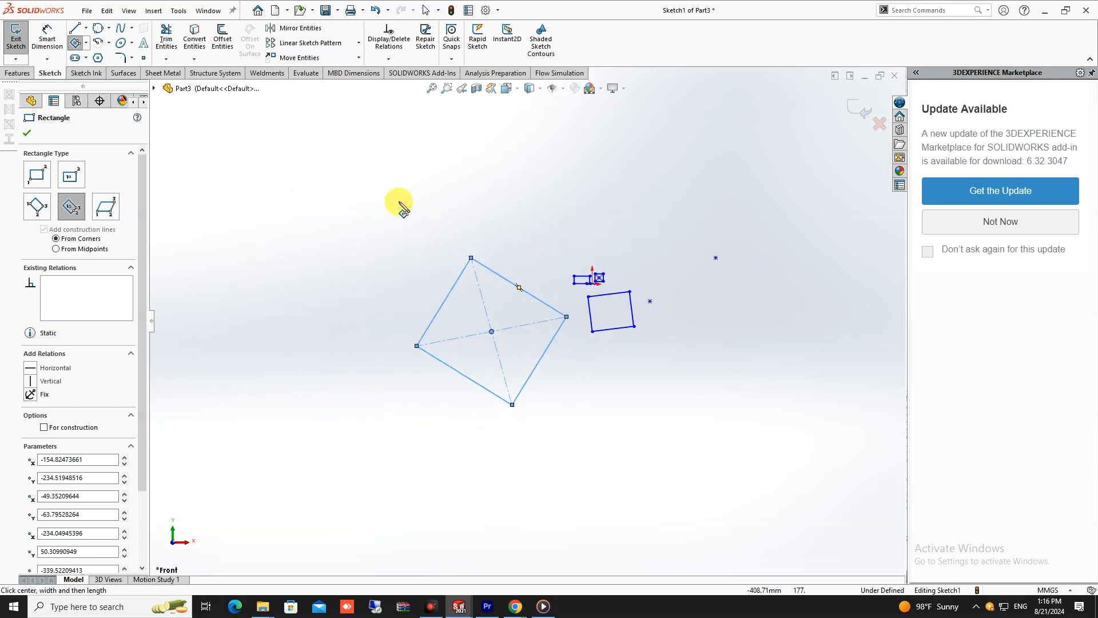
# - Sketch a centerpoint arc of about 385 mm radius and 62° sweep, centered about 640 mm left of and 90 mm above the origin
pyautogui.click(107, 47)
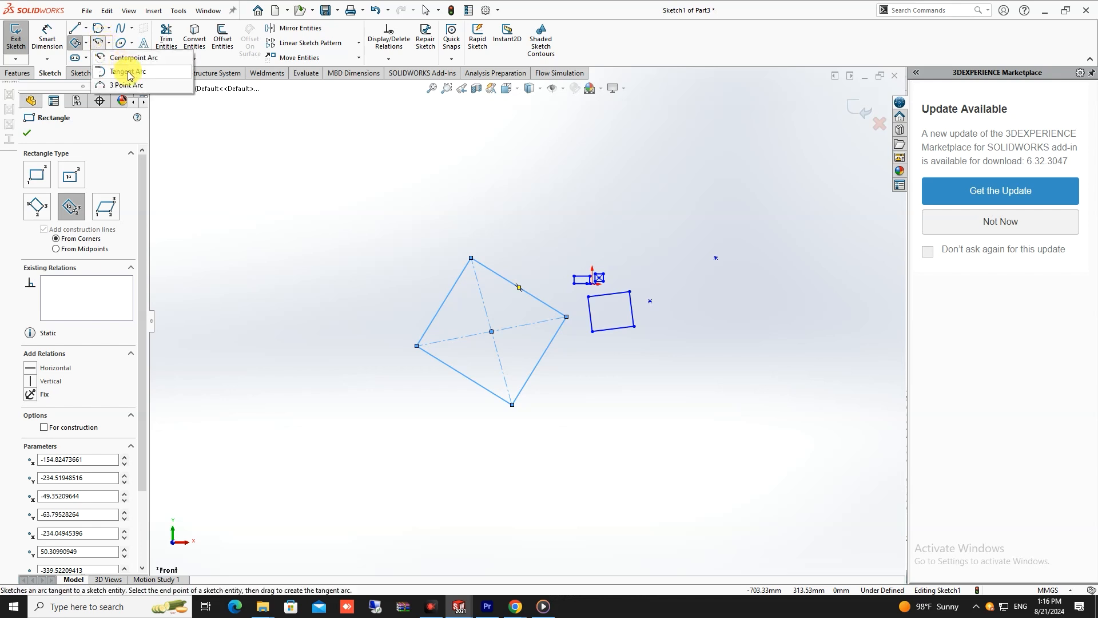
pyautogui.click(128, 59)
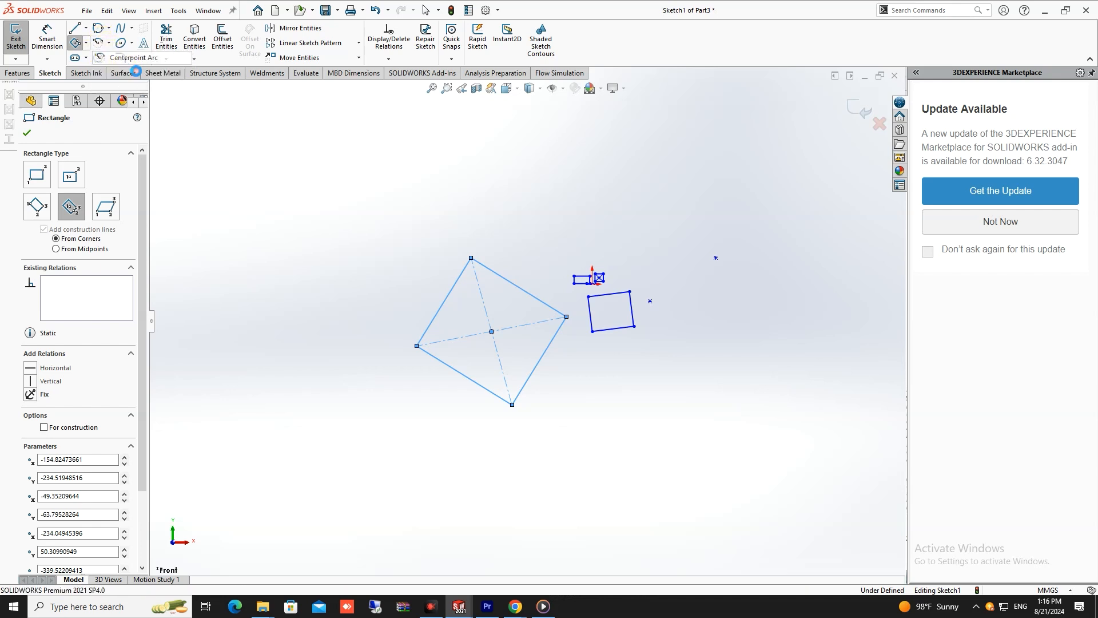
pyautogui.click(262, 237)
pyautogui.scroll(2, 311, 200)
pyautogui.scroll(-2, 318, 199)
pyautogui.scroll(3, 349, 215)
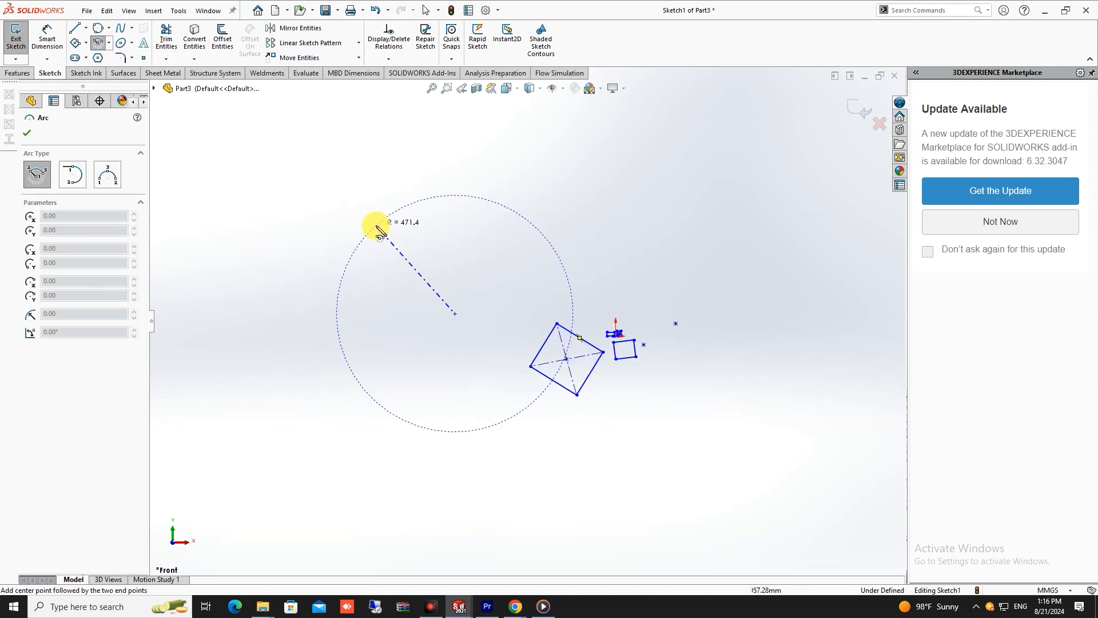
pyautogui.scroll(-1, 383, 246)
pyautogui.click(380, 269)
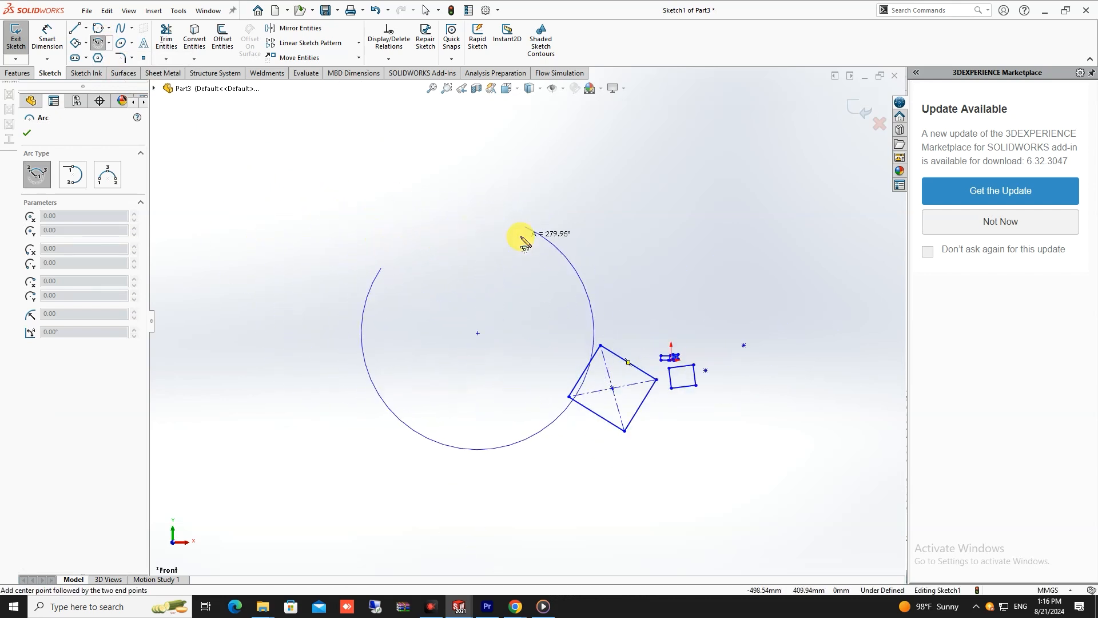
pyautogui.click(378, 397)
pyautogui.scroll(2, 522, 323)
pyautogui.scroll(-3, 496, 318)
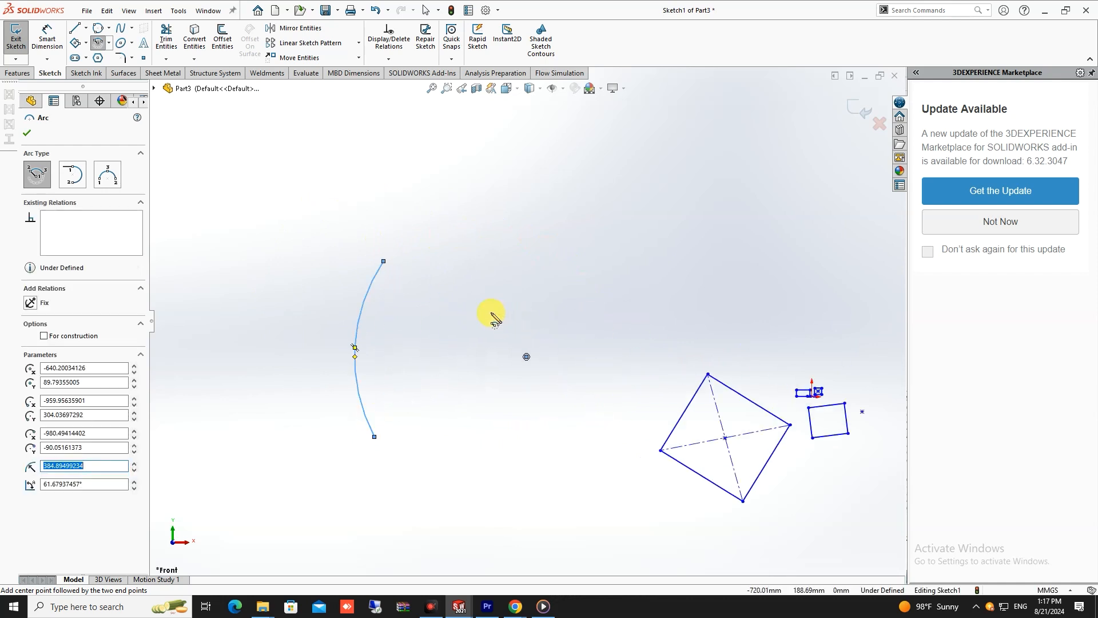
pyautogui.scroll(-3, 497, 316)
pyautogui.scroll(5, 465, 358)
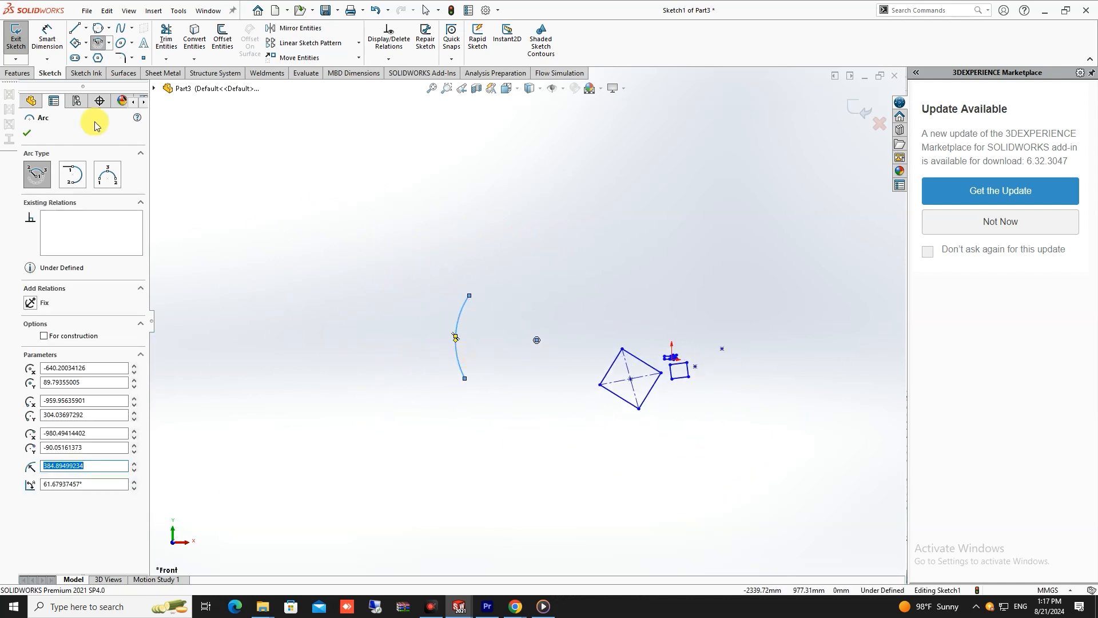
# - Sketch a vertical line about 633 mm long to the left of the centerpoint arc
pyautogui.click(108, 43)
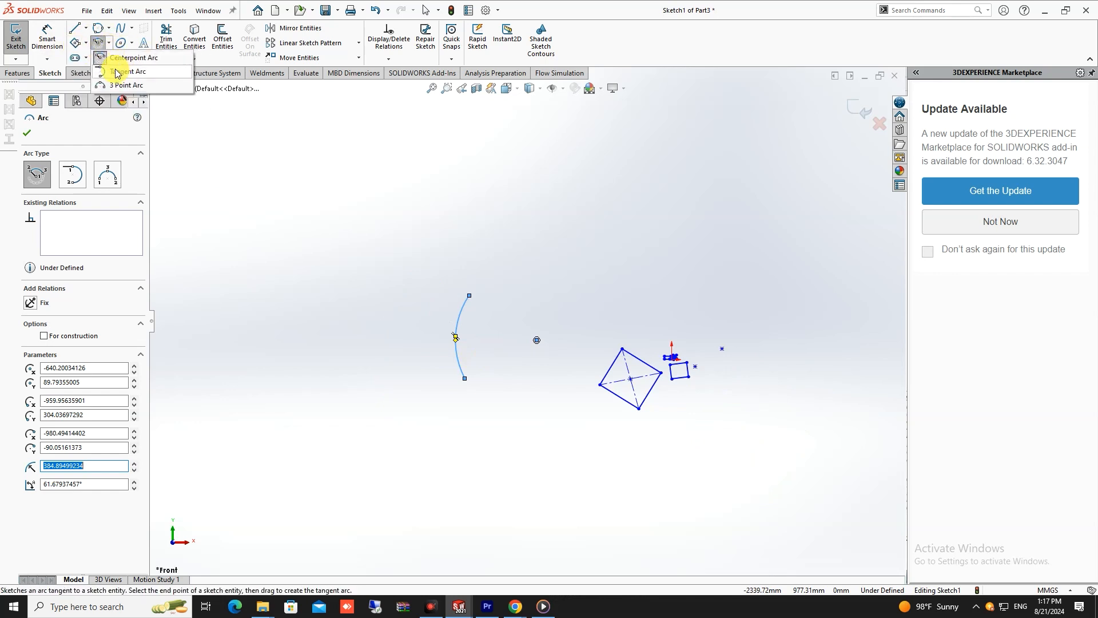
pyautogui.click(74, 28)
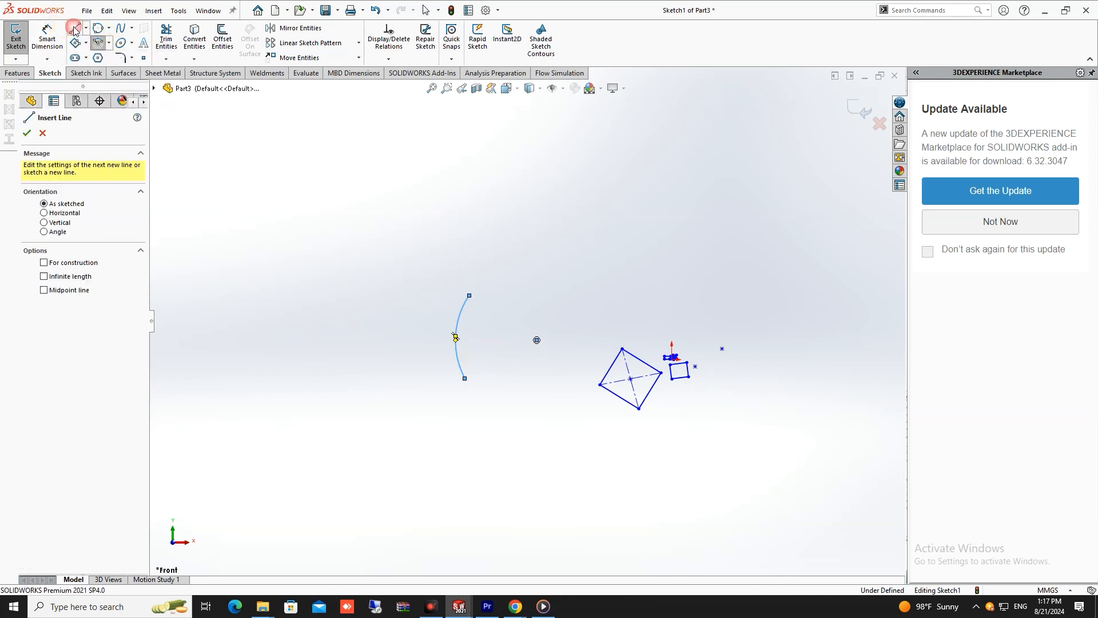
pyautogui.moveTo(270, 265); pyautogui.dragTo(260, 233)
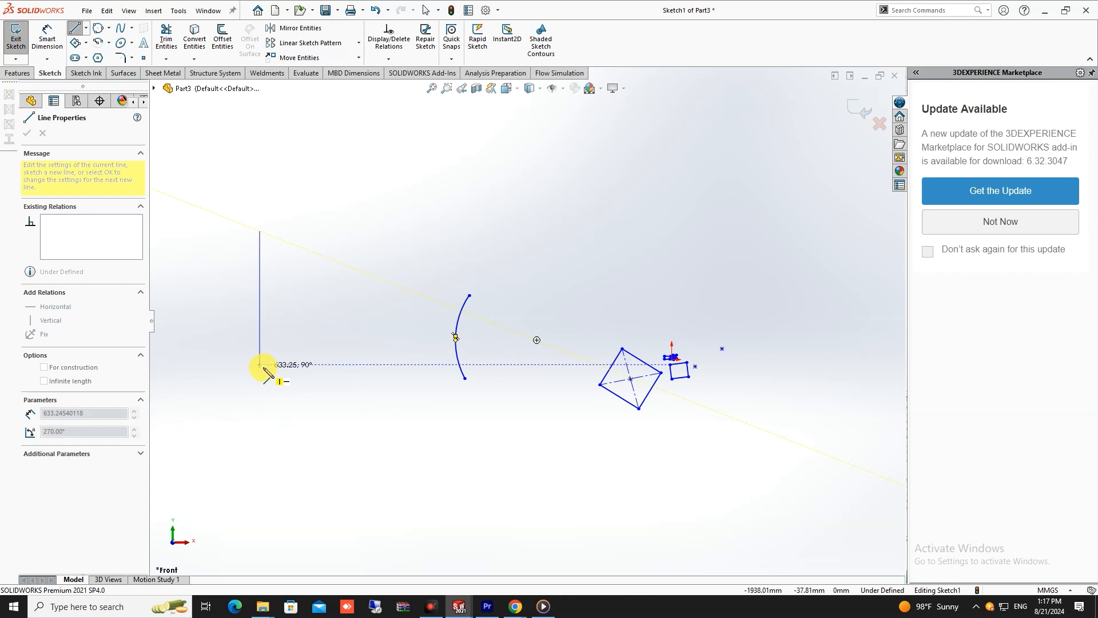
pyautogui.click(260, 364)
pyautogui.press('Escape')
# - Sketch a centerpoint arc from the vertical line's upper endpoint, curving down and right, and inspect where the two meet
pyautogui.click(98, 42)
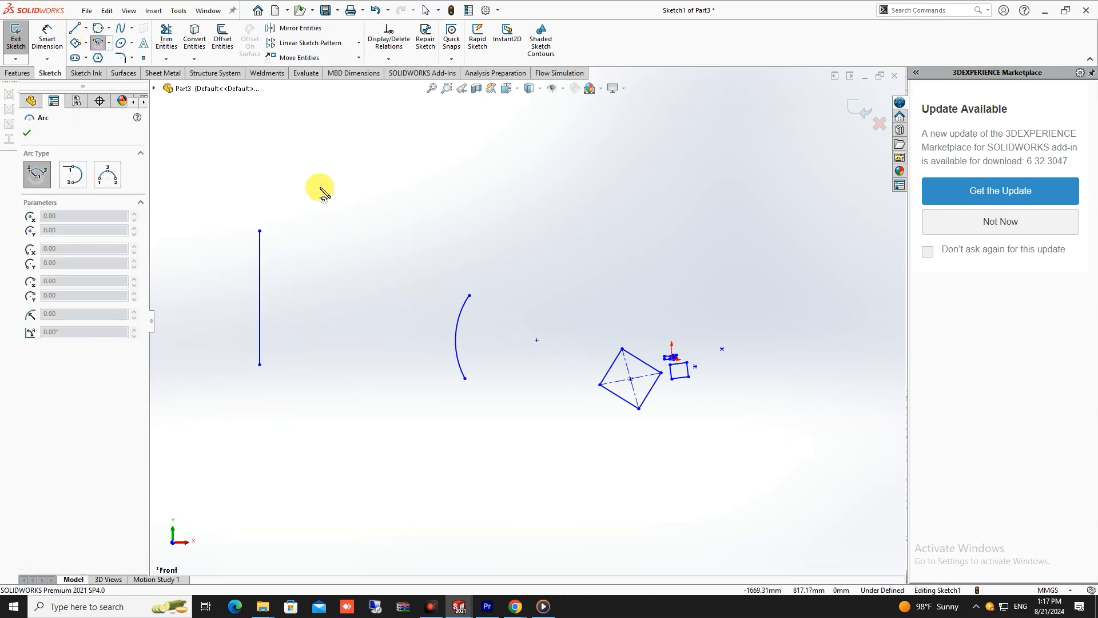
pyautogui.click(346, 226)
pyautogui.click(261, 231)
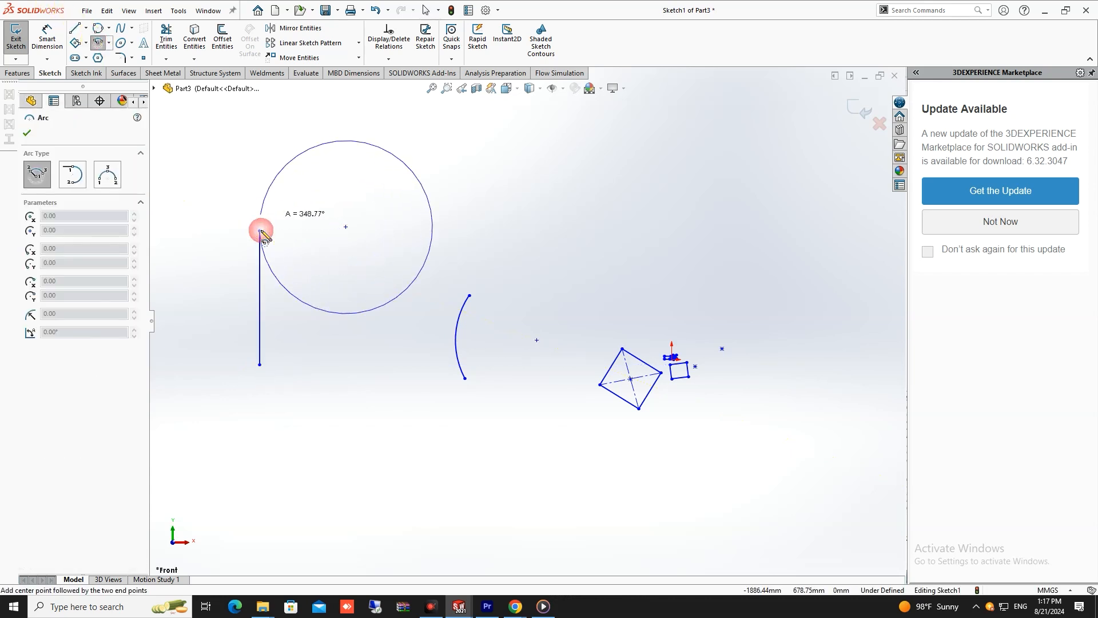
pyautogui.click(330, 312)
pyautogui.press('Escape')
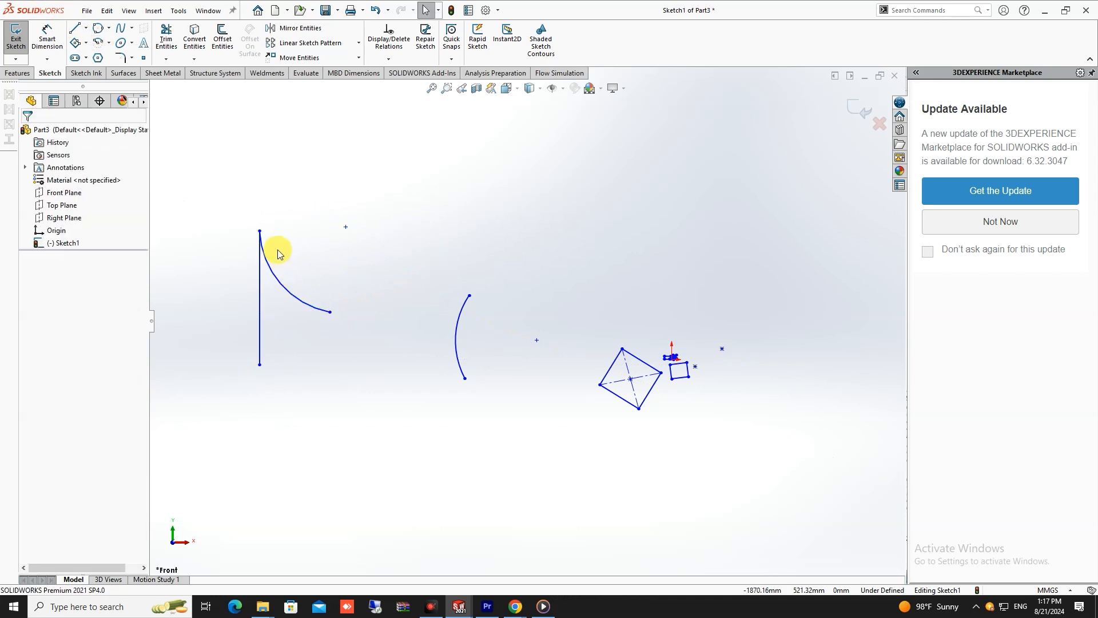
pyautogui.scroll(-5, 405, 314)
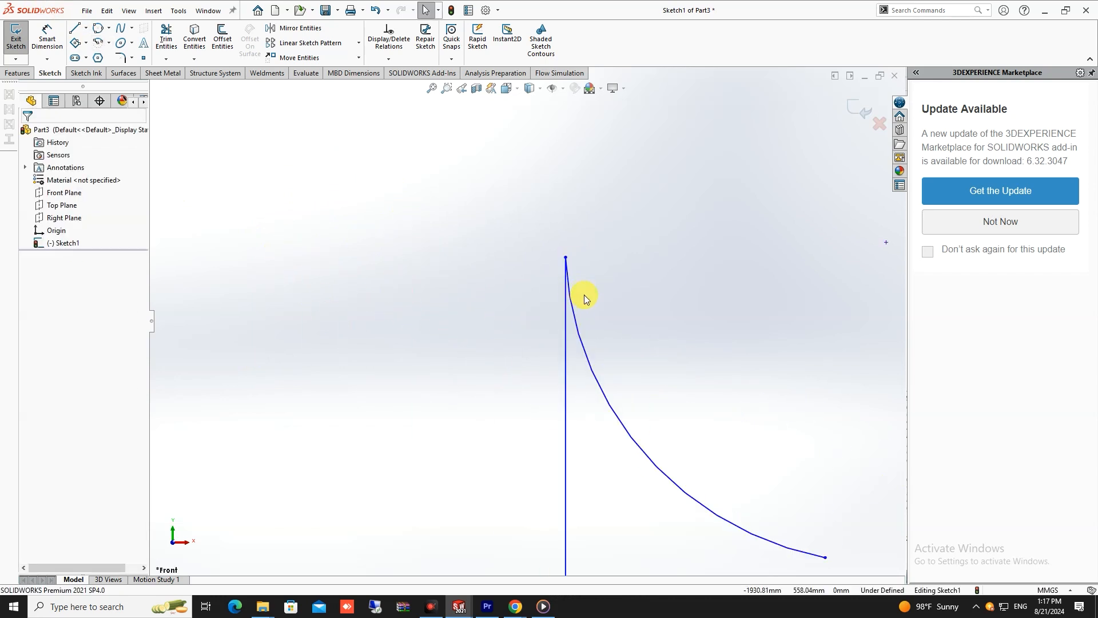
pyautogui.scroll(3, 589, 303)
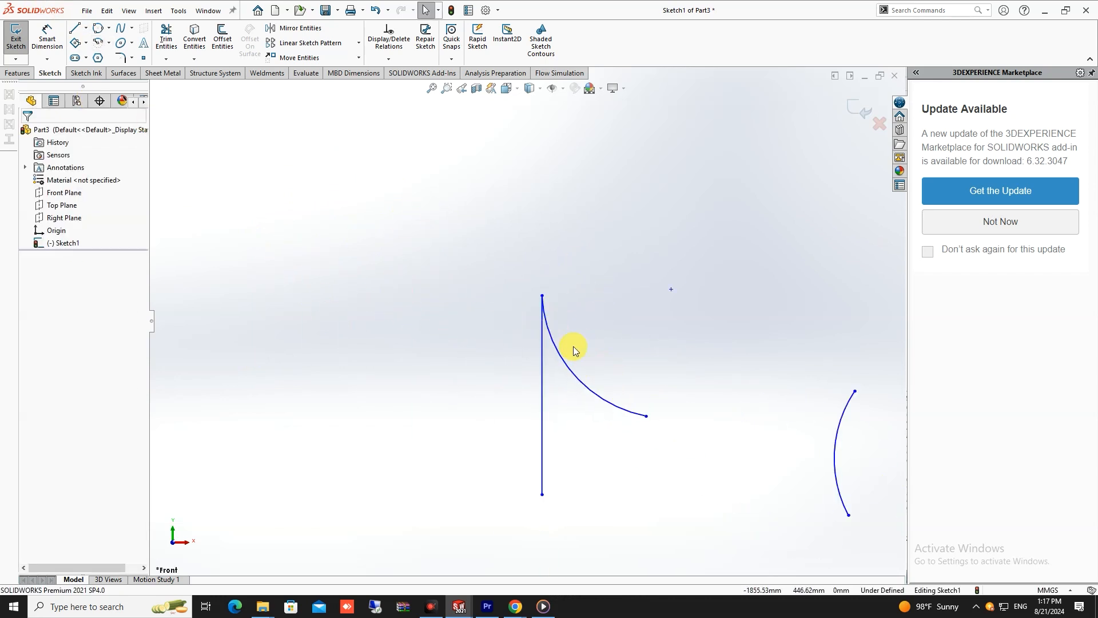
# - Sketch a large 3 point arc with endpoints about 2828 mm apart, bulging upward above and left of the vertical line
pyautogui.click(109, 43)
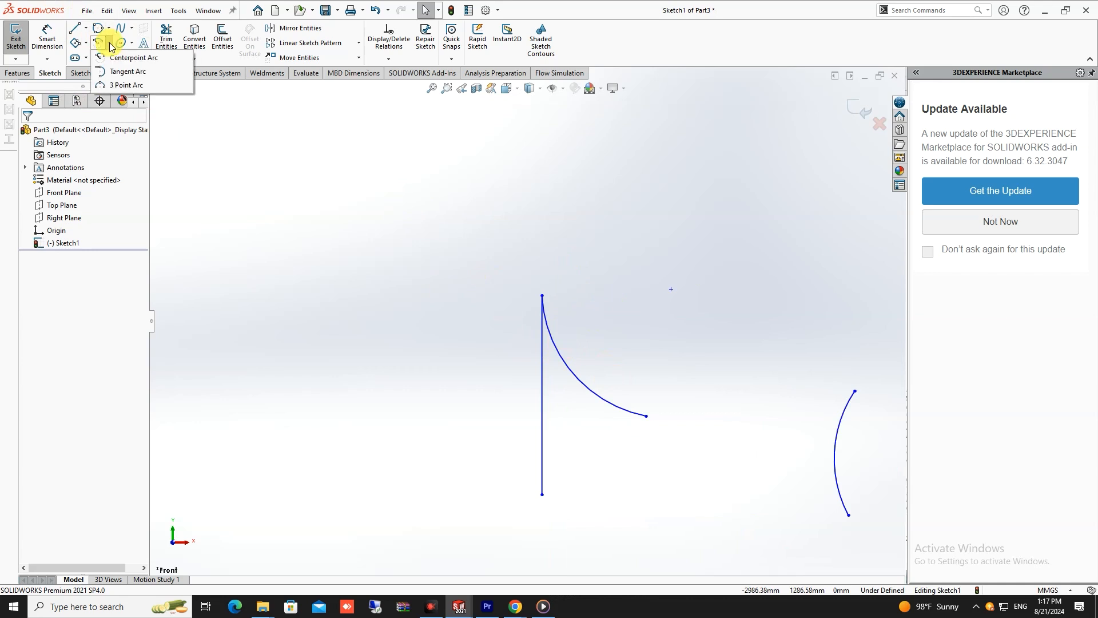
pyautogui.click(127, 85)
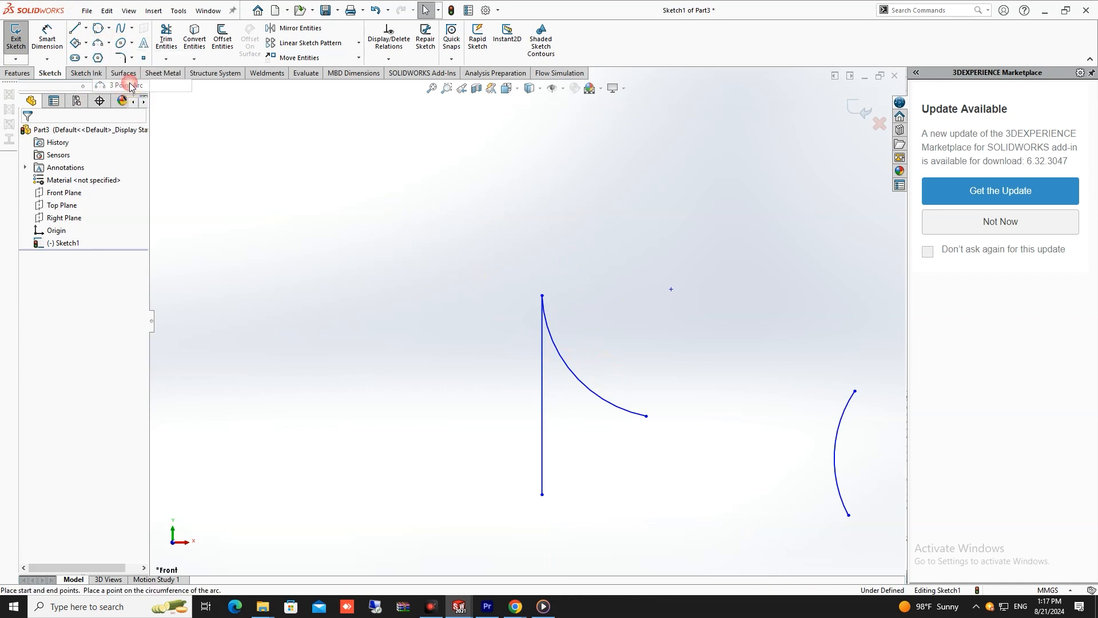
pyautogui.scroll(4, 496, 303)
pyautogui.scroll(3, 496, 303)
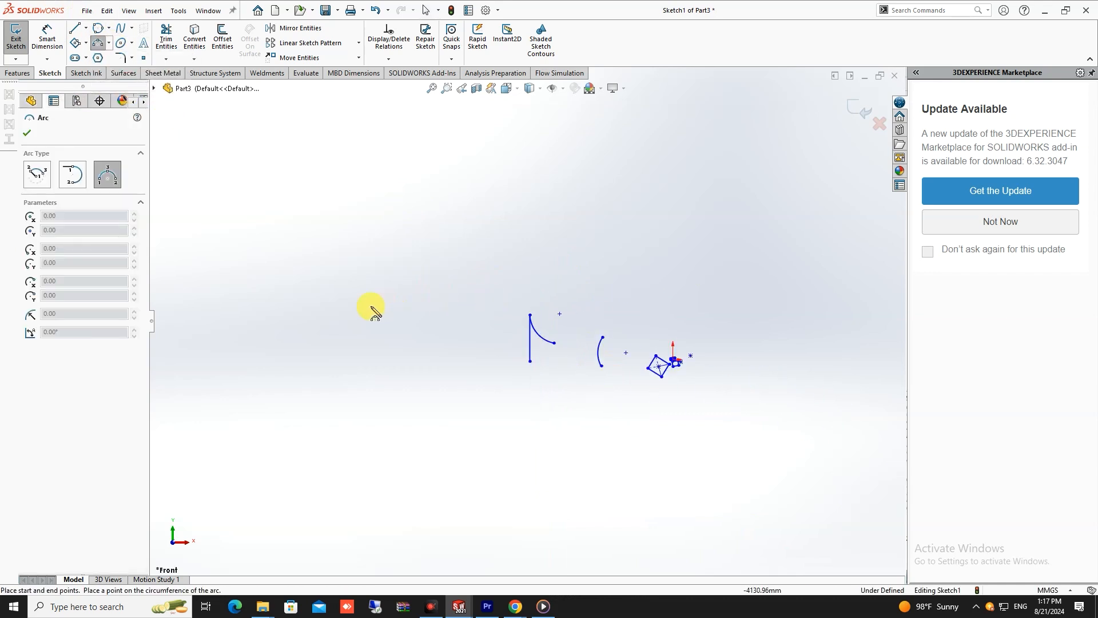
pyautogui.click(502, 199)
pyautogui.click(318, 139)
pyautogui.press('Escape')
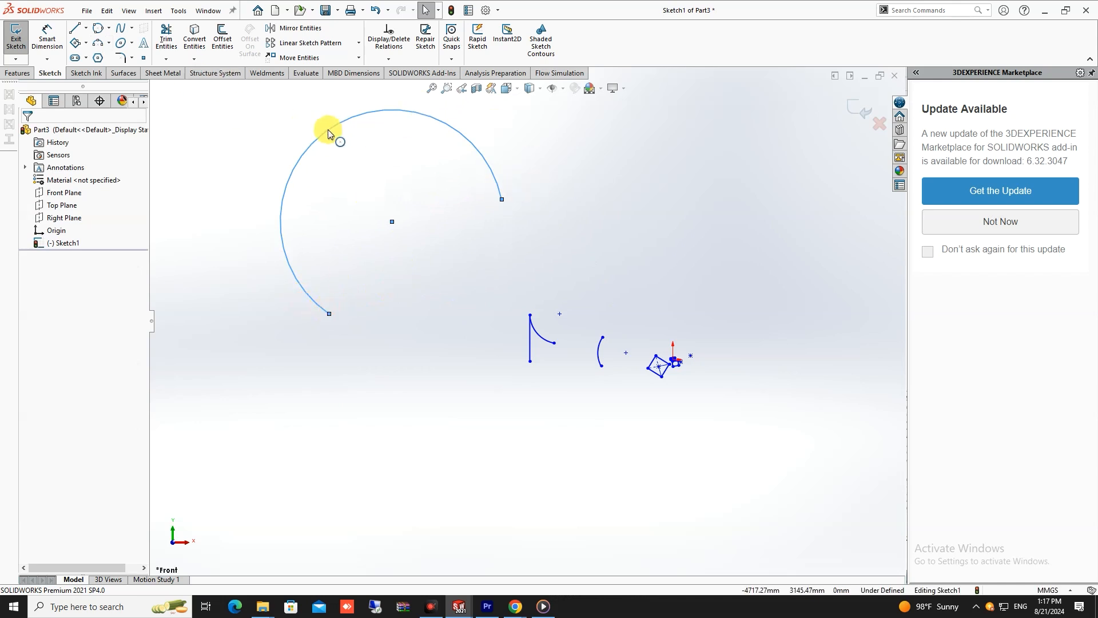
pyautogui.scroll(6, 579, 208)
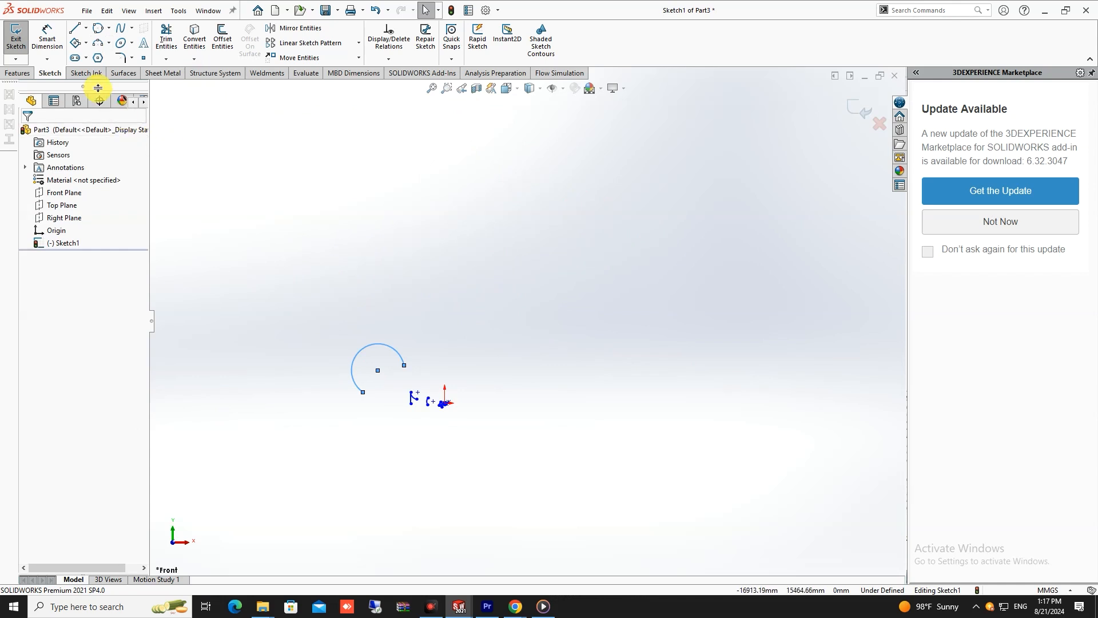
# - Sketch a horizontal straight slot about 9555 mm between centers and 2636 mm wide, centered about 9930 mm above the origin
pyautogui.click(86, 58)
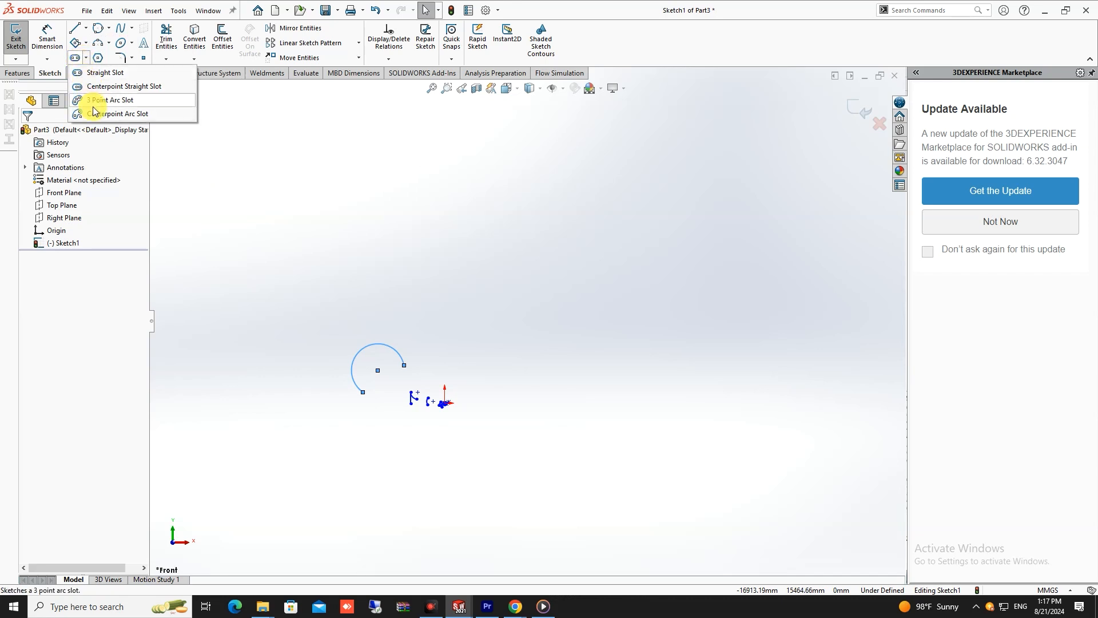
pyautogui.click(91, 75)
pyautogui.moveTo(370, 231); pyautogui.dragTo(538, 230)
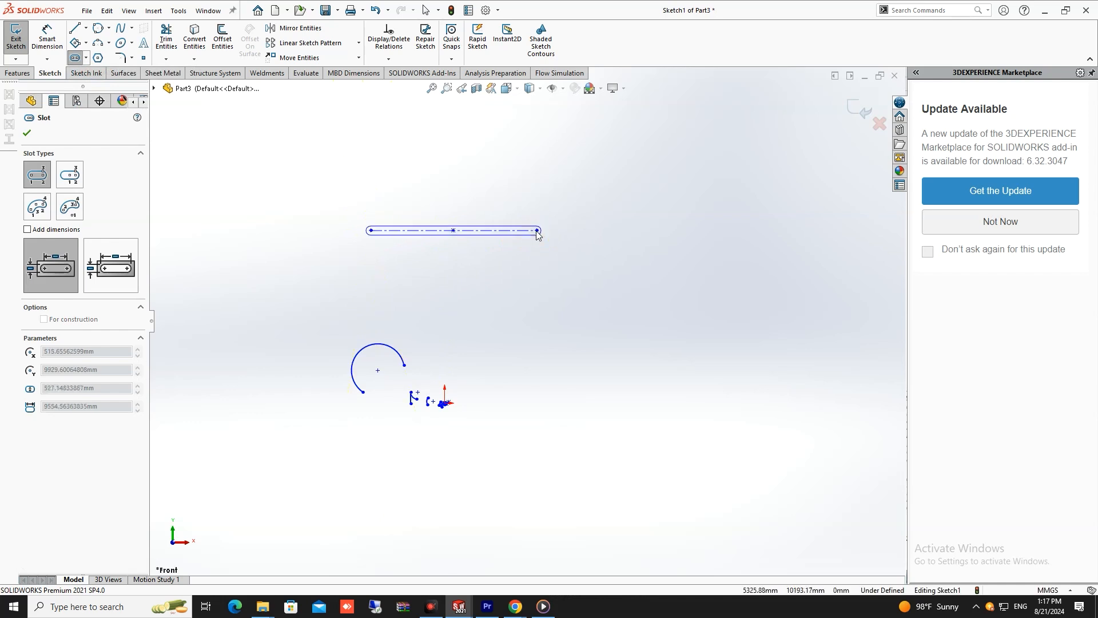
pyautogui.click(543, 209)
pyautogui.scroll(2, 542, 208)
pyautogui.scroll(-5, 503, 226)
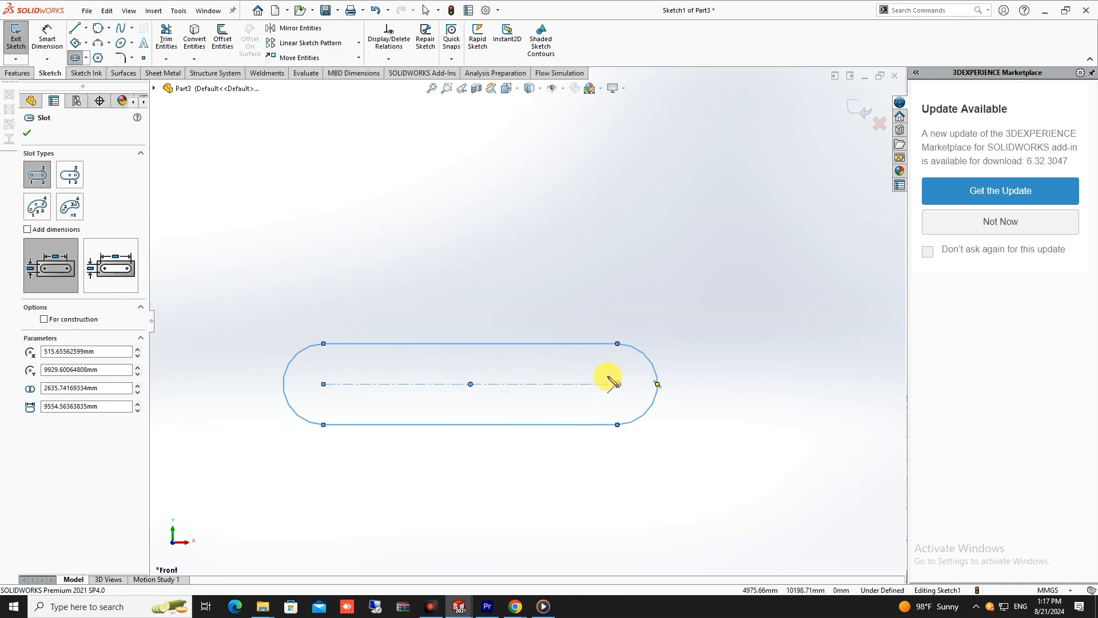
# - Sketch a second horizontal straight slot above the first, about 10011 mm between centers and 2349 mm wide, centered about 16018 mm above the origin
pyautogui.scroll(3, 514, 361)
pyautogui.scroll(-1, 458, 338)
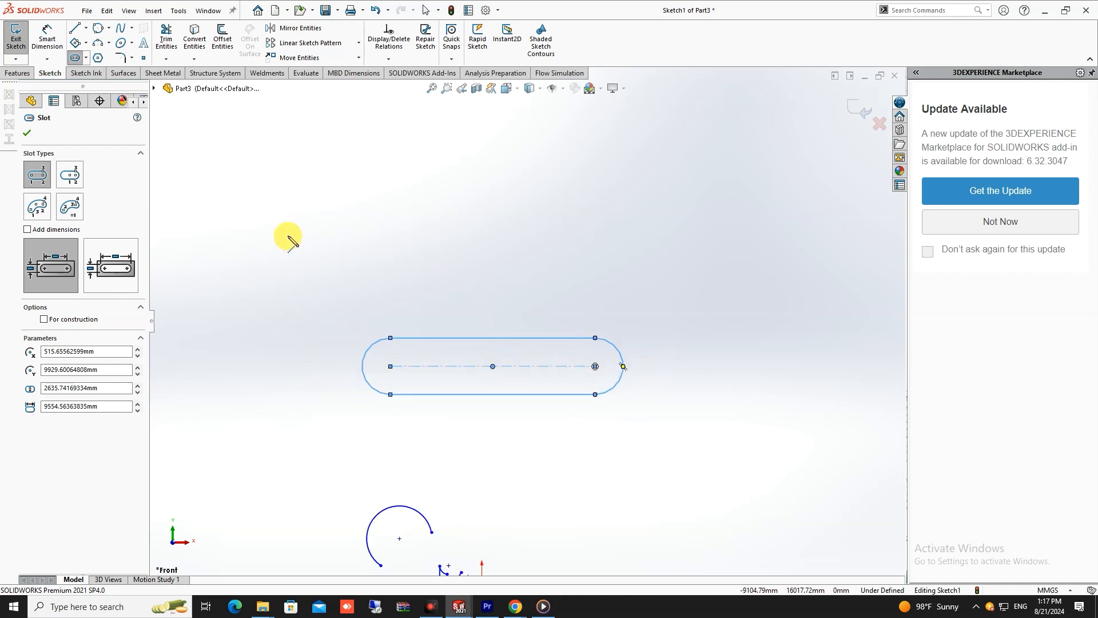
pyautogui.click(286, 235)
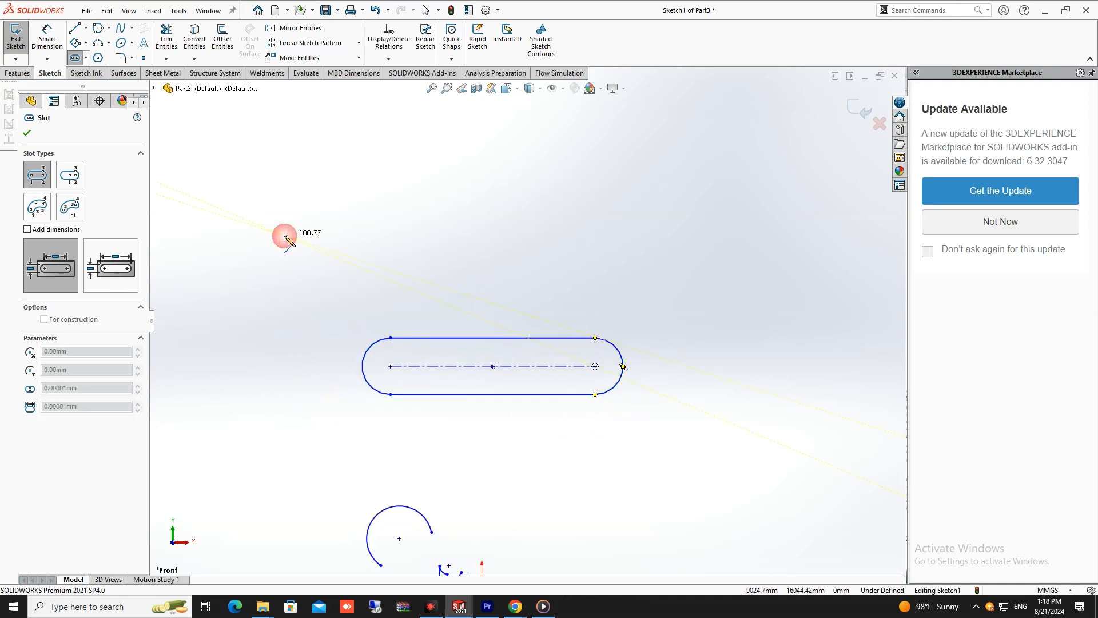
pyautogui.click(499, 236)
pyautogui.click(503, 211)
pyautogui.scroll(3, 524, 320)
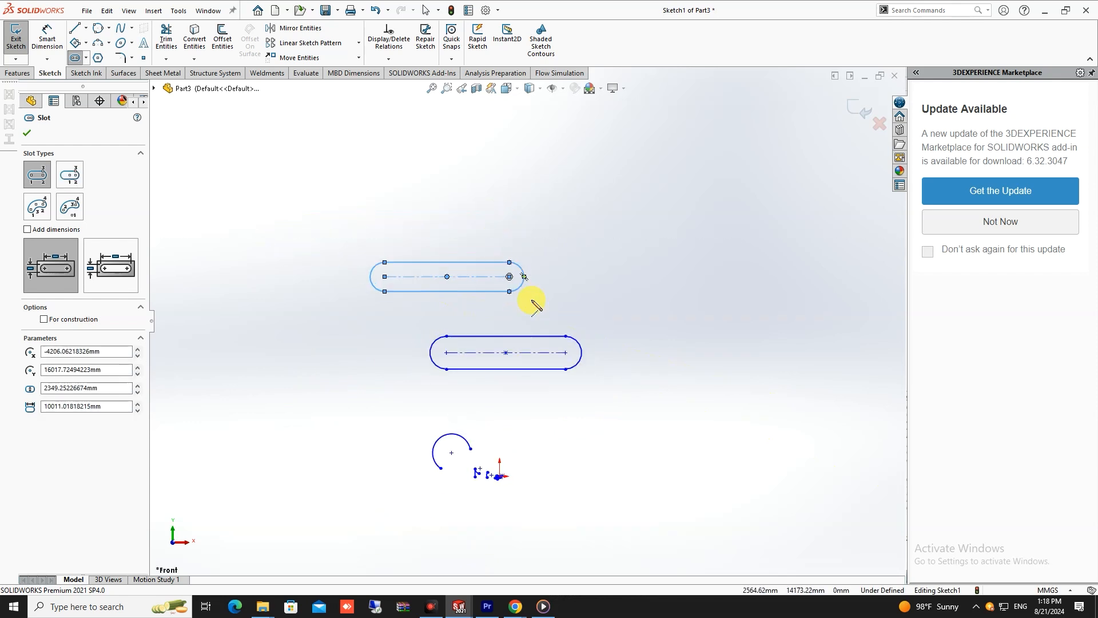
pyautogui.scroll(2, 532, 301)
pyautogui.press('Escape')
pyautogui.scroll(7, 536, 308)
pyautogui.scroll(-5, 568, 328)
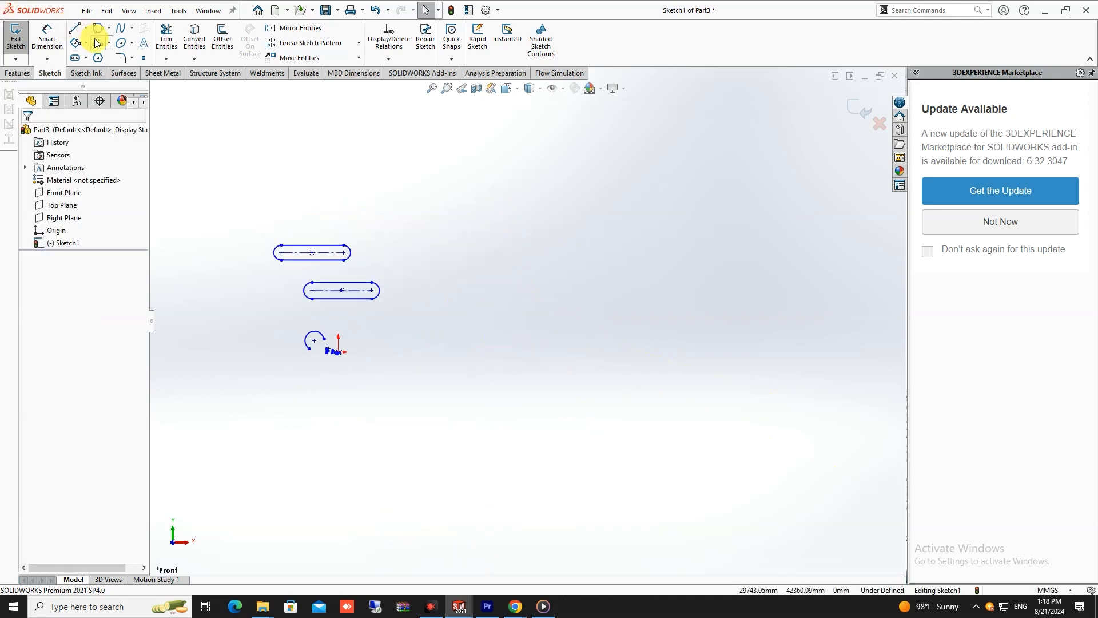
# - Sketch a horizontal centerpoint straight slot to the right of the origin, about 32477 mm between centers and 6638 mm wide
pyautogui.click(86, 59)
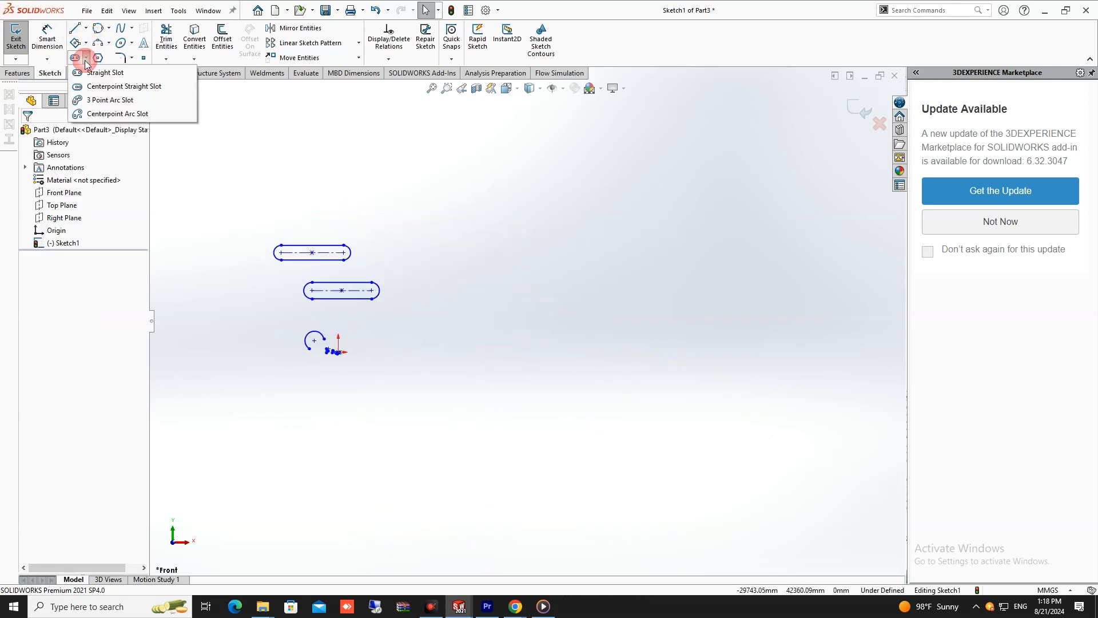
pyautogui.click(130, 87)
pyautogui.scroll(3, 613, 314)
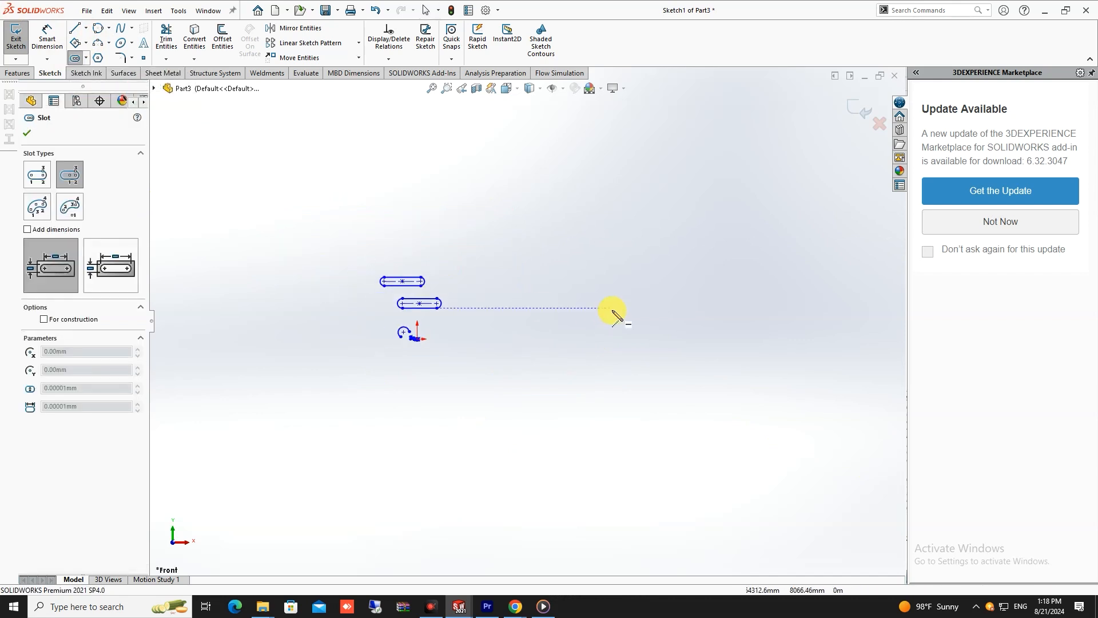
pyautogui.scroll(-3, 498, 299)
pyautogui.scroll(2, 440, 314)
pyautogui.scroll(-3, 440, 313)
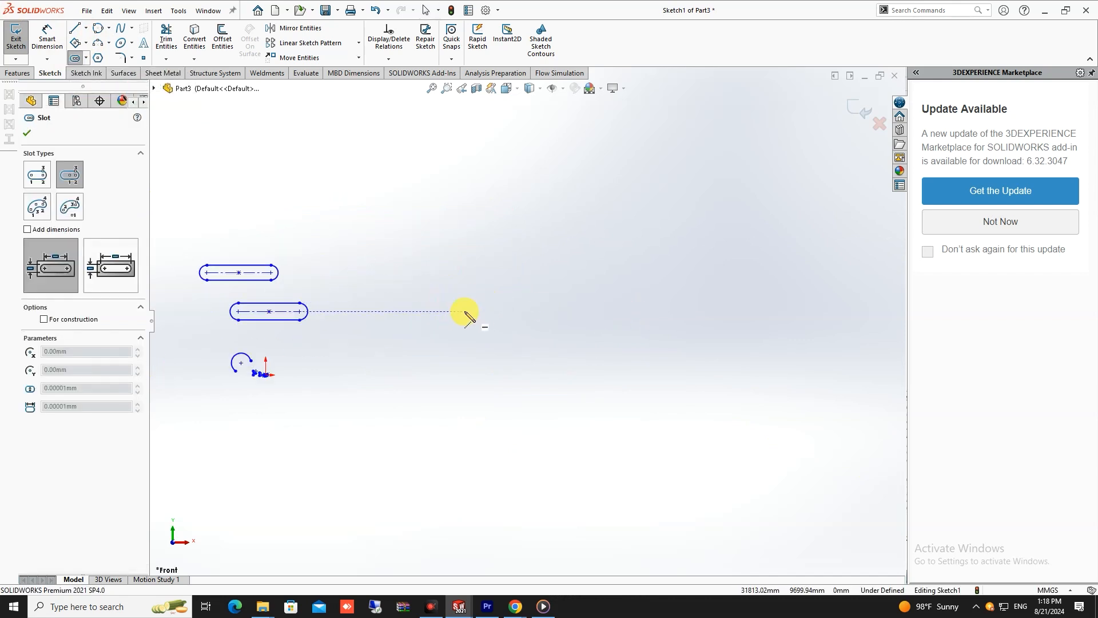
pyautogui.moveTo(539, 336); pyautogui.dragTo(610, 338)
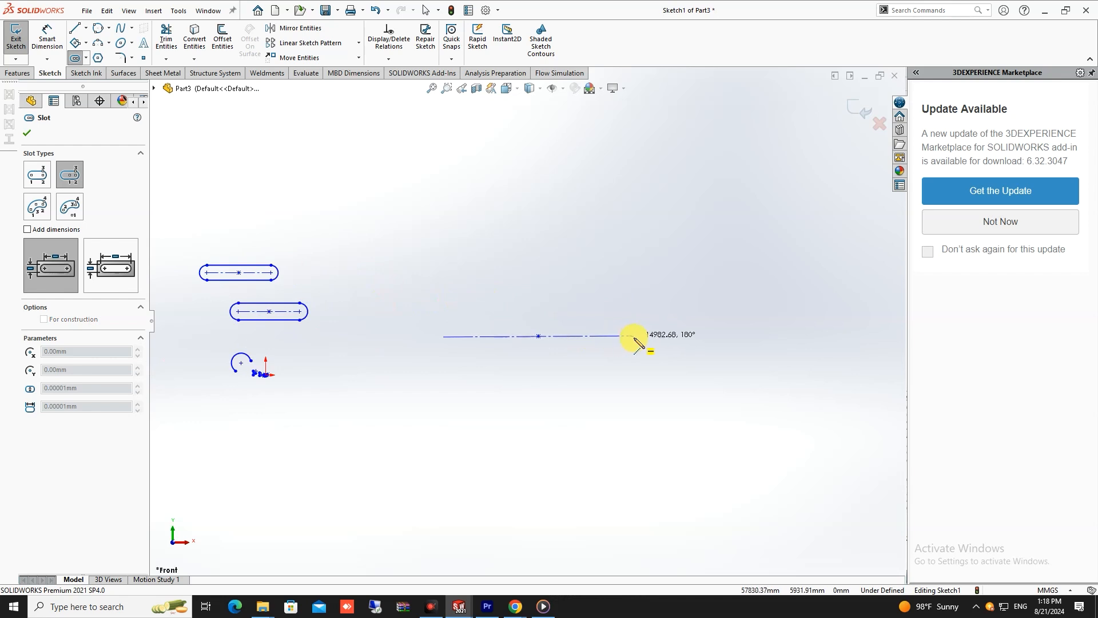
pyautogui.click(643, 336)
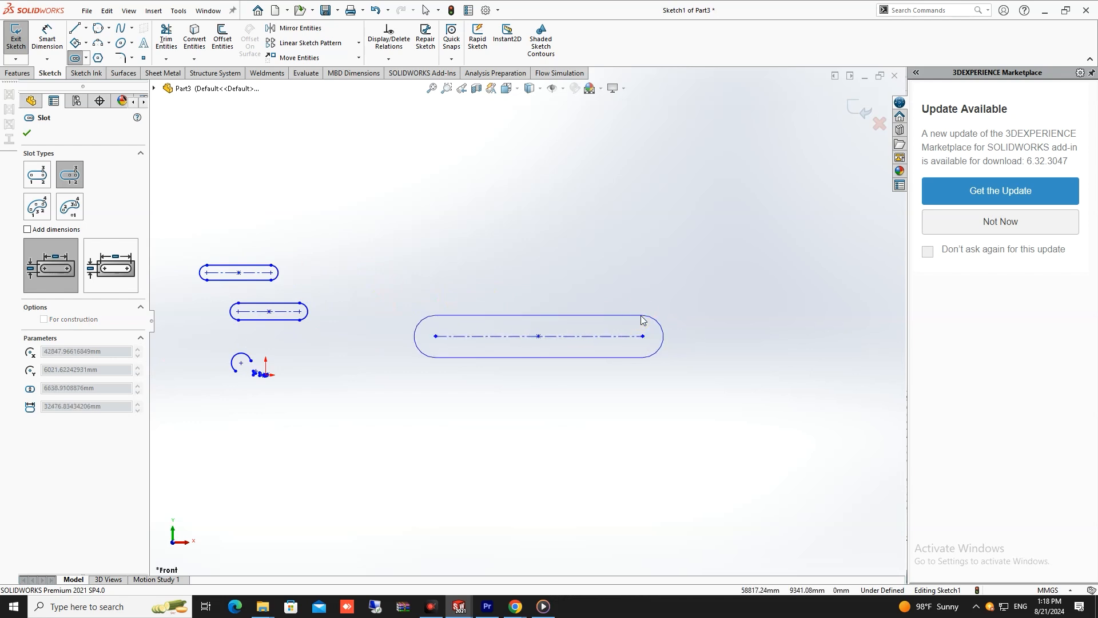
pyautogui.click(644, 315)
pyautogui.scroll(-2, 412, 377)
pyautogui.press('Escape')
pyautogui.scroll(-1, 665, 286)
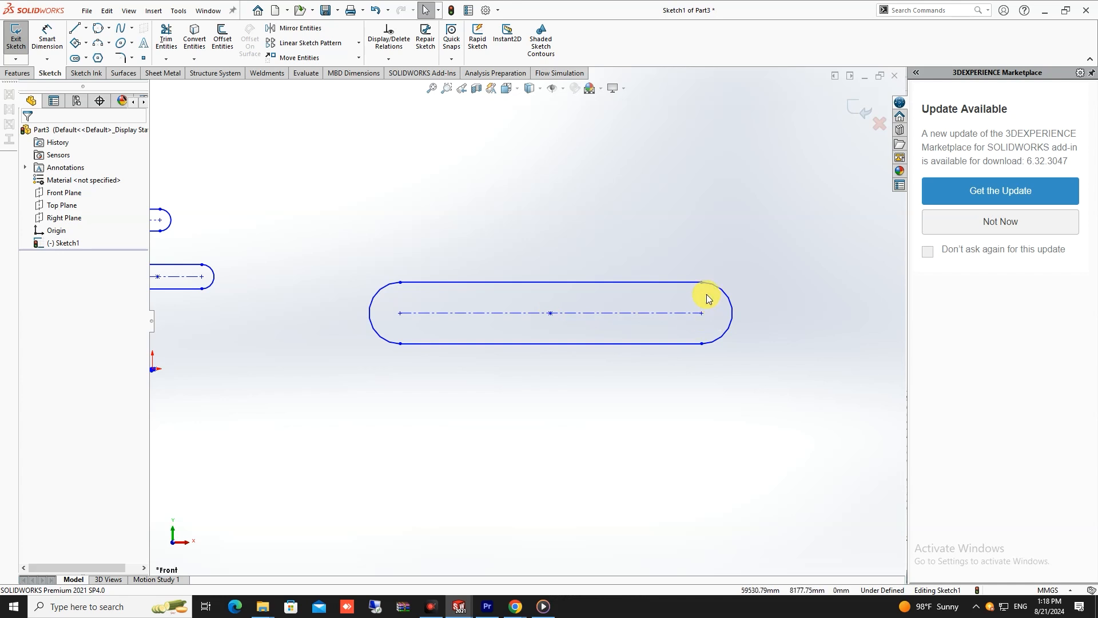
pyautogui.scroll(3, 707, 298)
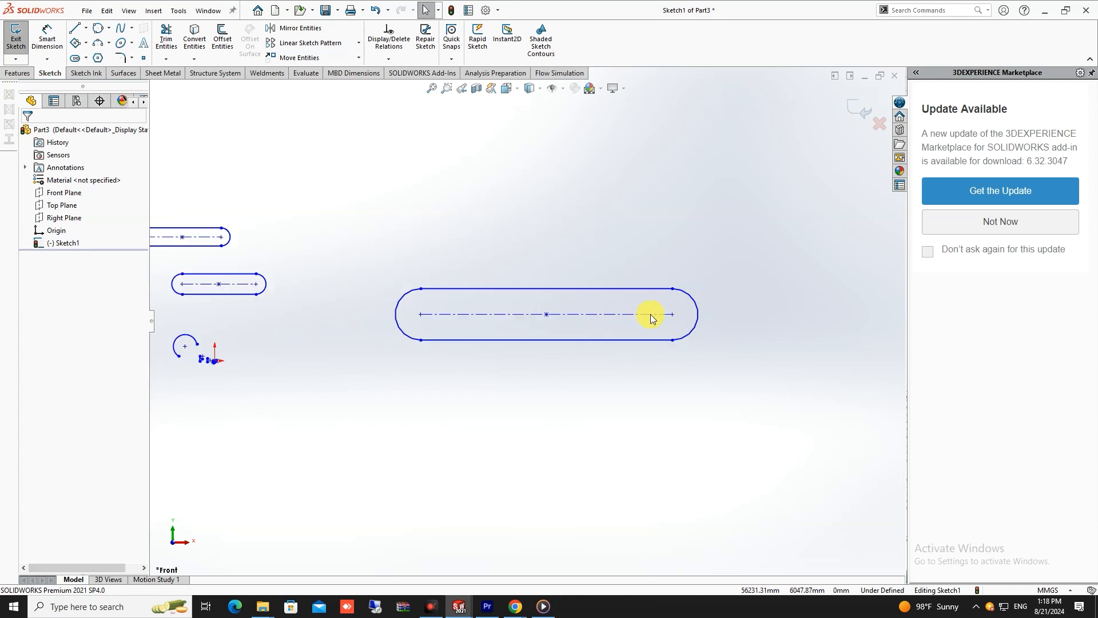
# - Sketch a 3 point arc slot left of the origin, with a centerline radius of about 16609 mm, 90° arc and 9598 mm width
pyautogui.click(87, 59)
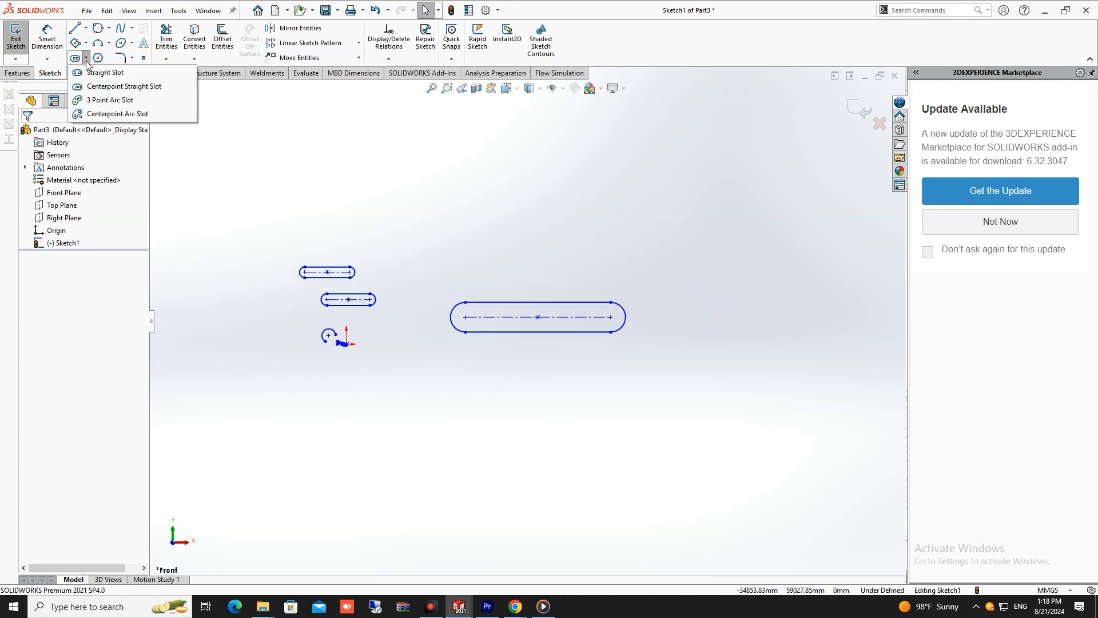
pyautogui.click(108, 106)
pyautogui.scroll(3, 366, 326)
pyautogui.scroll(-2, 401, 392)
pyautogui.scroll(4, 327, 343)
pyautogui.scroll(-3, 332, 269)
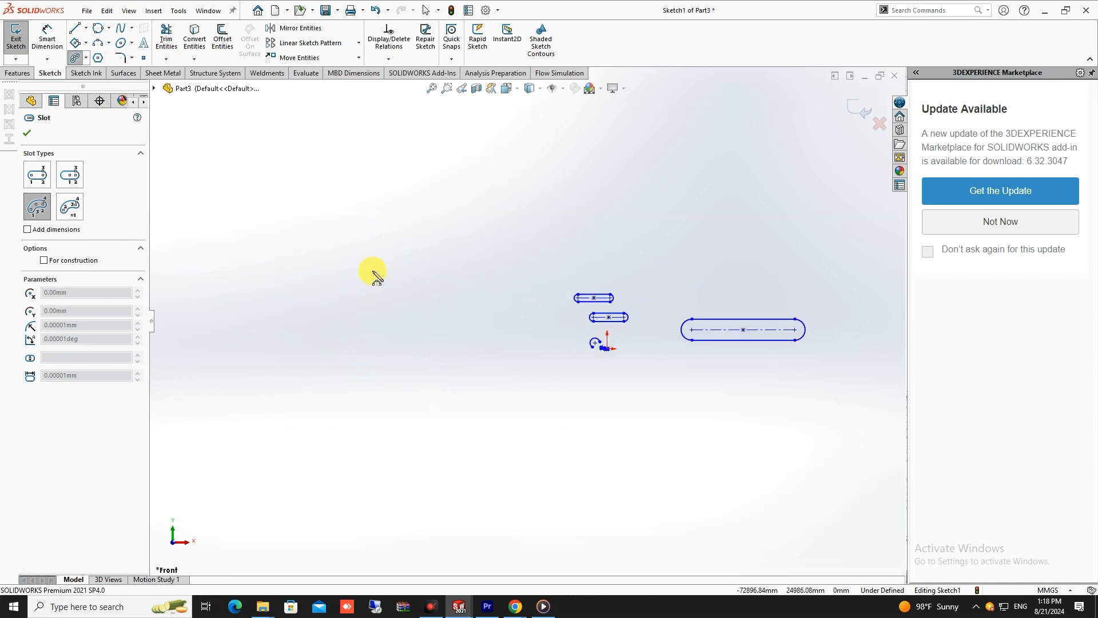
pyautogui.scroll(-3, 600, 299)
pyautogui.scroll(4, 626, 294)
pyautogui.scroll(-5, 559, 269)
pyautogui.scroll(3, 543, 356)
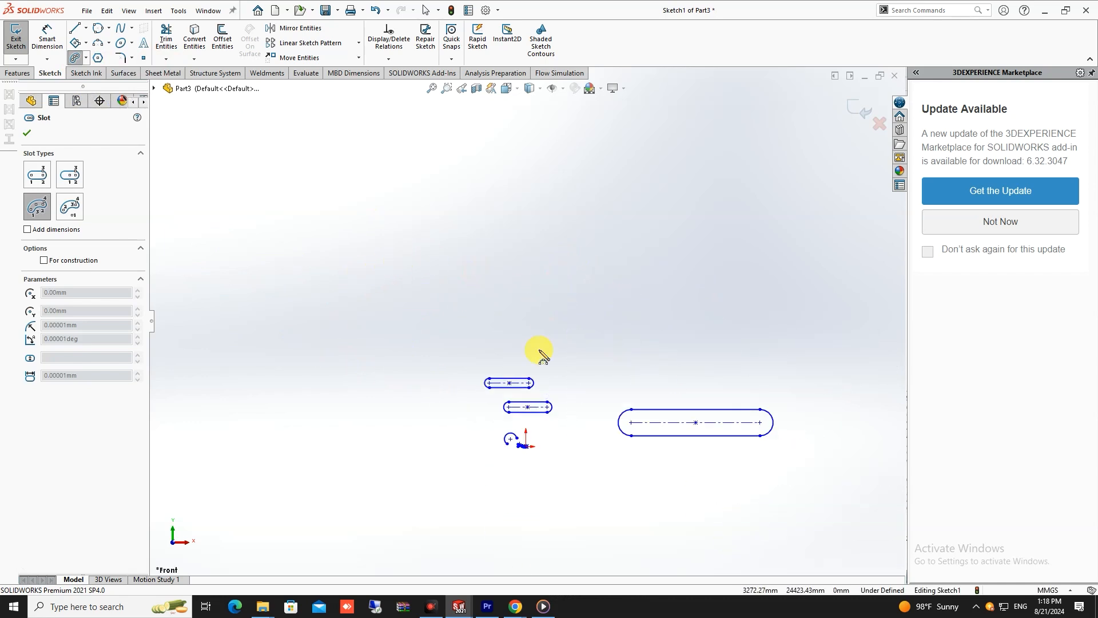
pyautogui.scroll(-2, 475, 412)
pyautogui.scroll(-3, 254, 410)
pyautogui.click(273, 400)
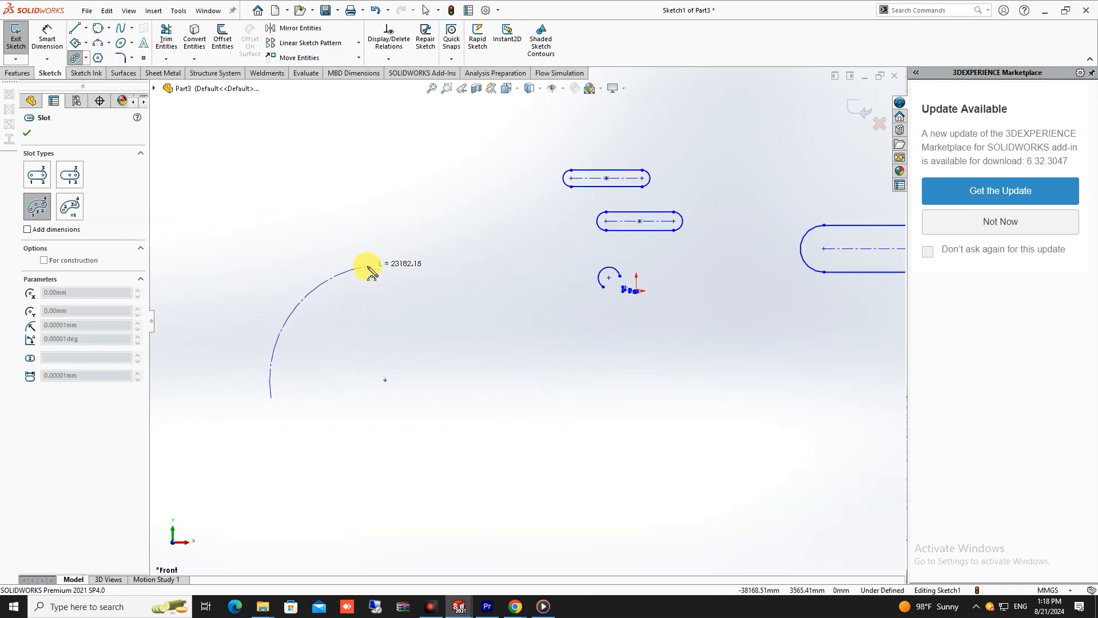
pyautogui.click(347, 273)
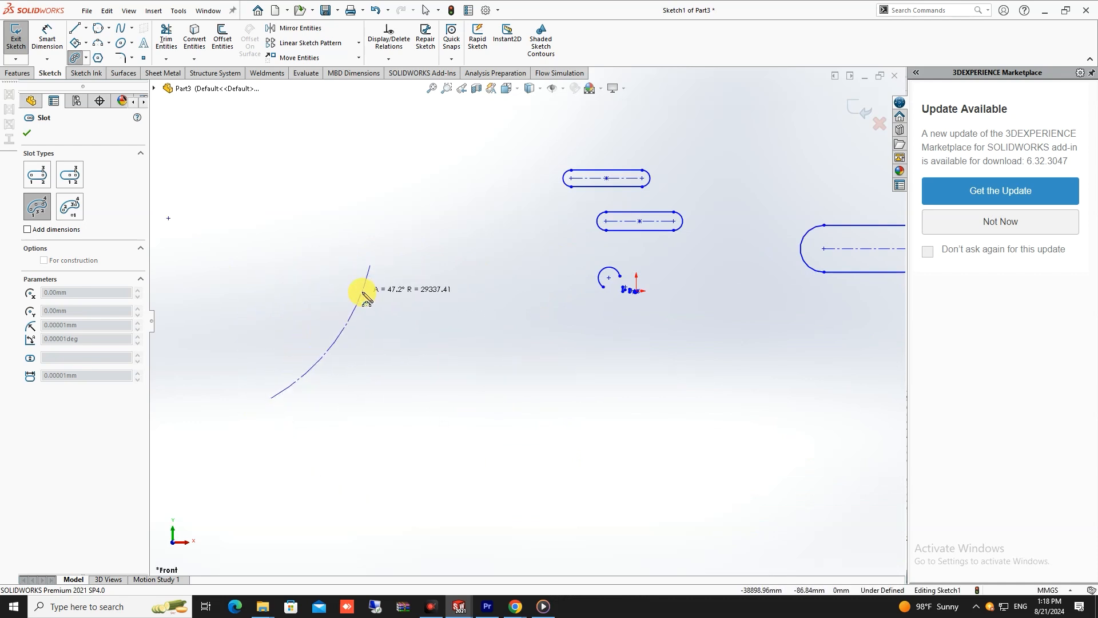
pyautogui.click(322, 285)
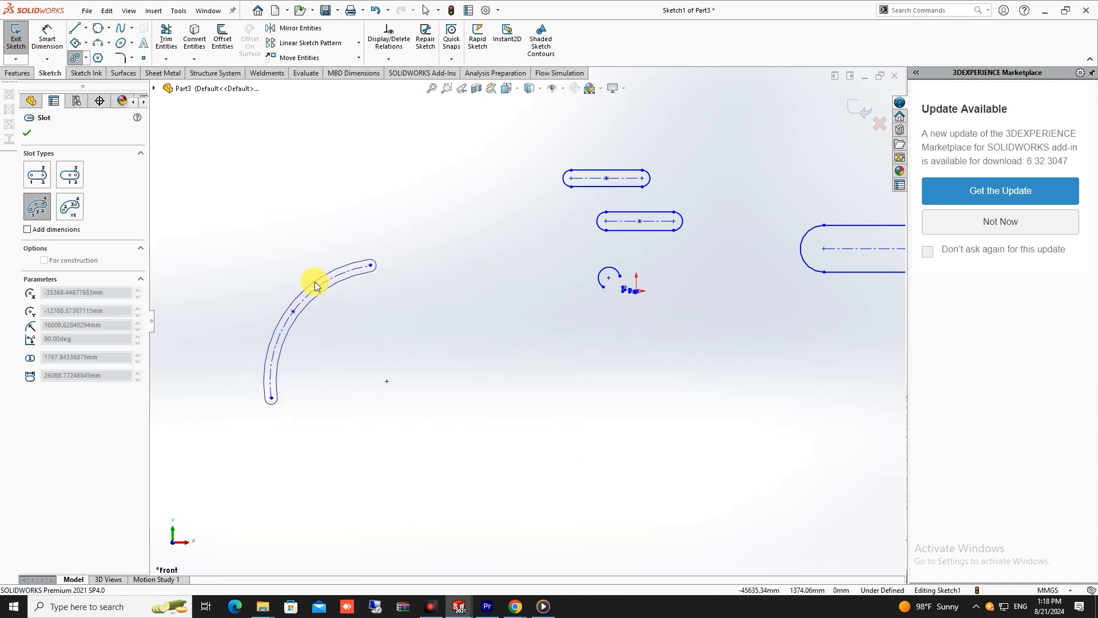
pyautogui.click(282, 279)
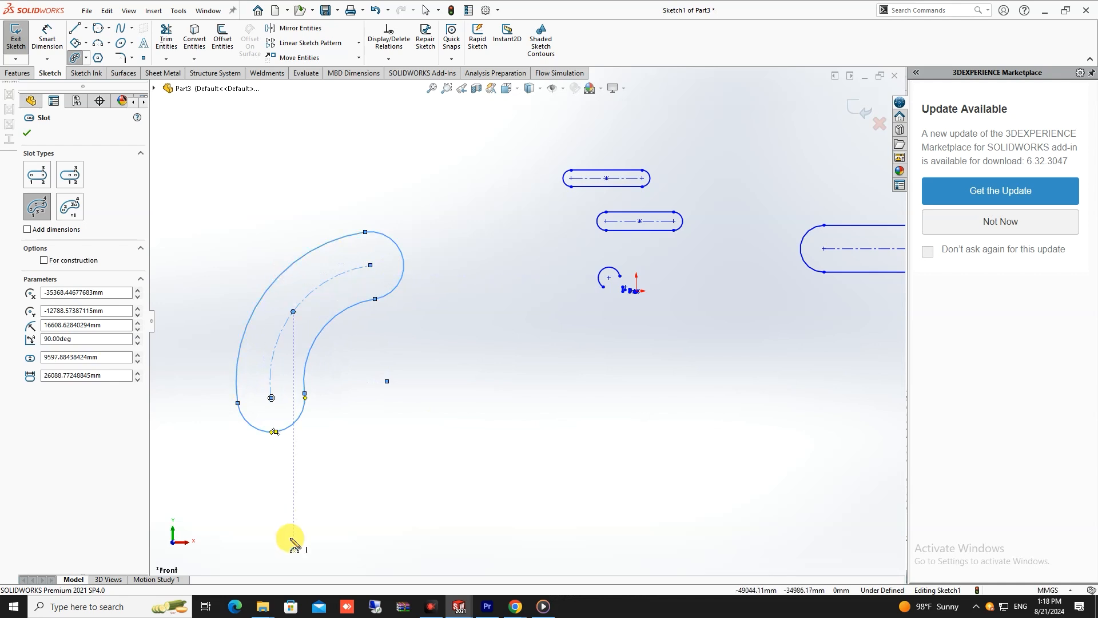
pyautogui.press('Escape')
pyautogui.scroll(3, 486, 336)
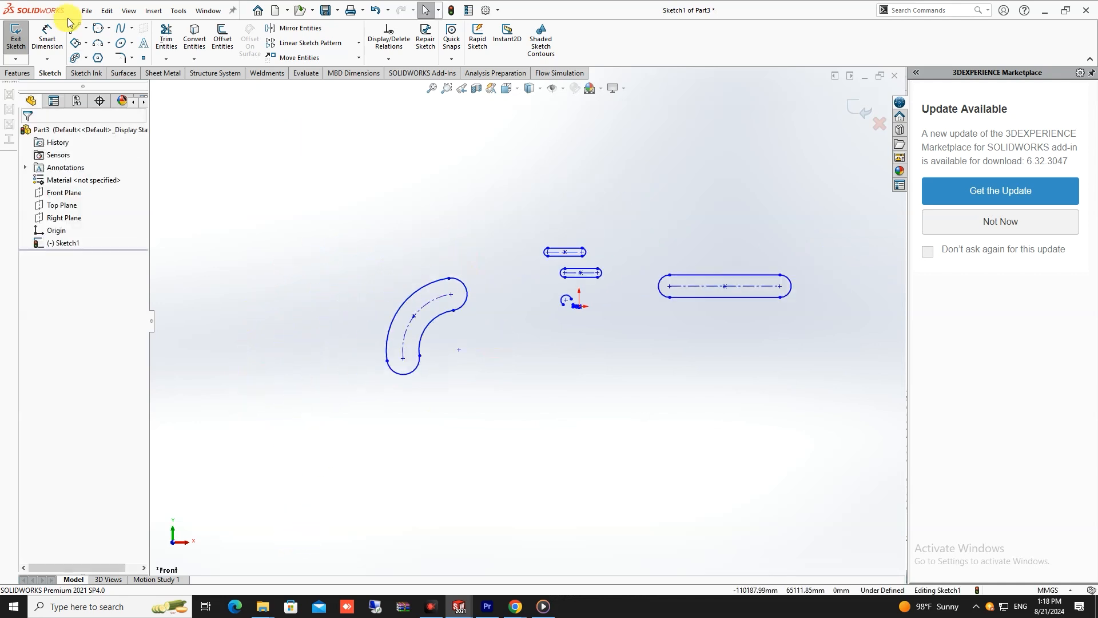
# - Sketch a larger 3 point arc slot above and left of the first one, with a centerline radius of about 32854 mm spanning about 120°
pyautogui.click(73, 58)
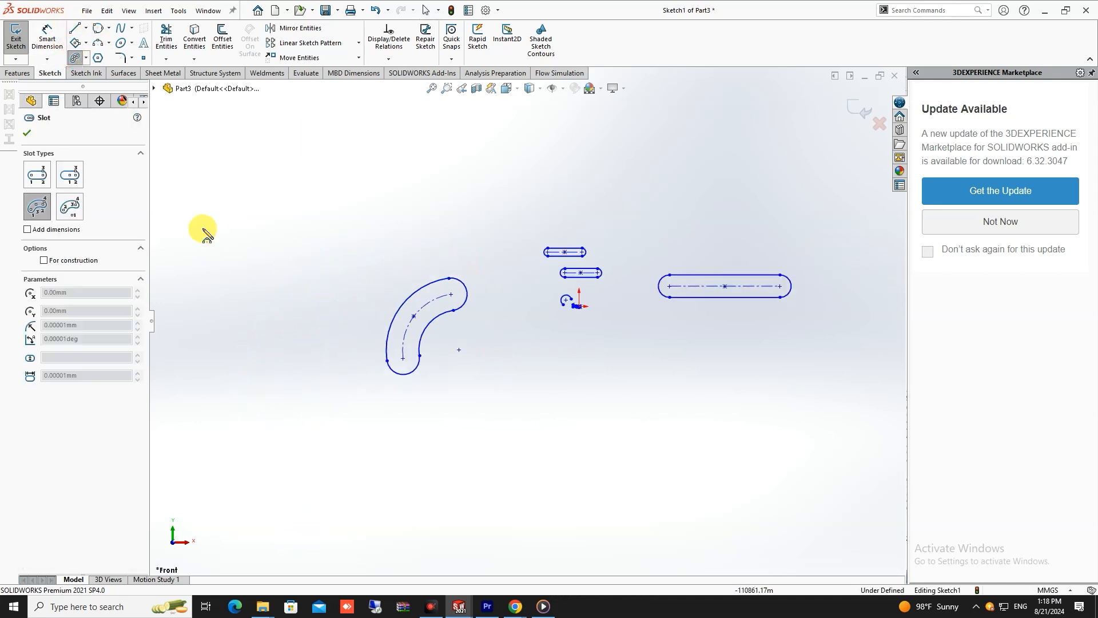
pyautogui.click(228, 336)
pyautogui.click(343, 180)
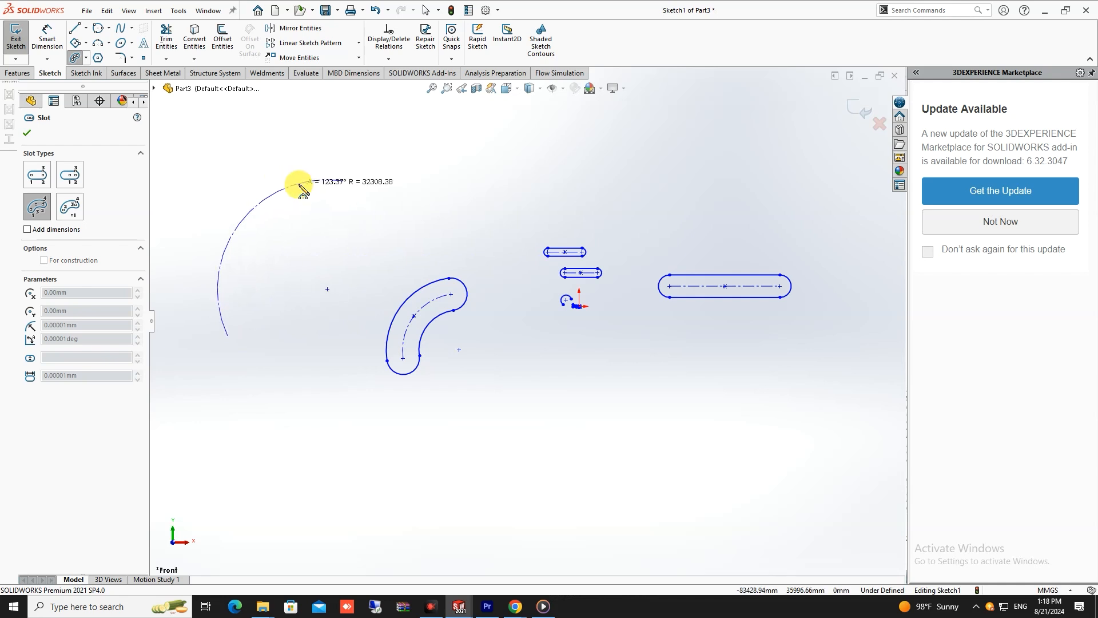
pyautogui.click(240, 226)
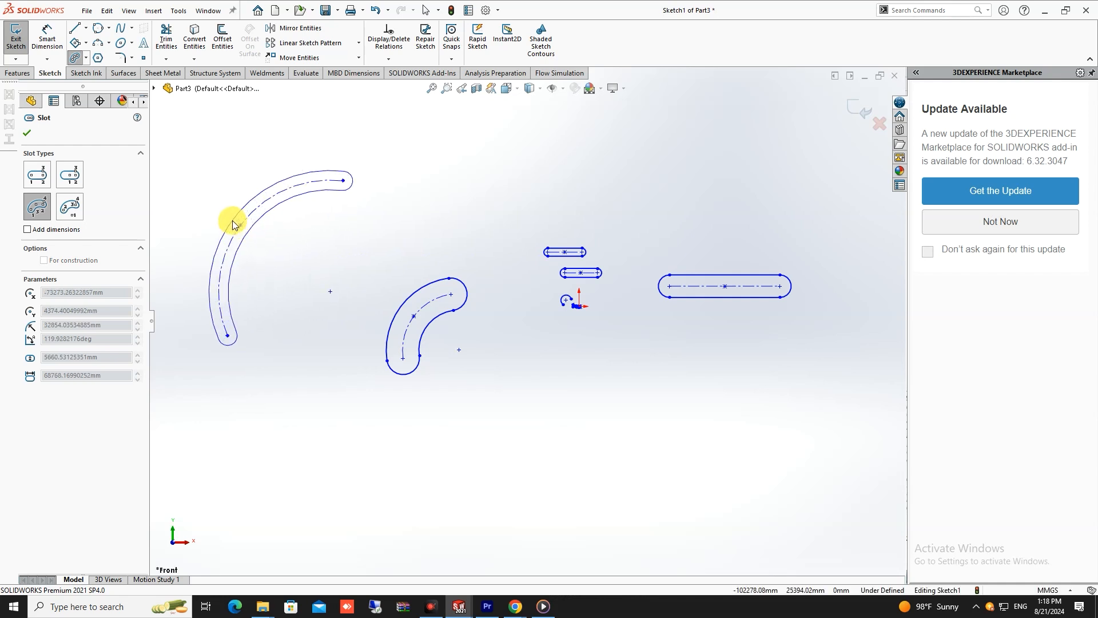
pyautogui.click(219, 218)
pyautogui.press('Escape')
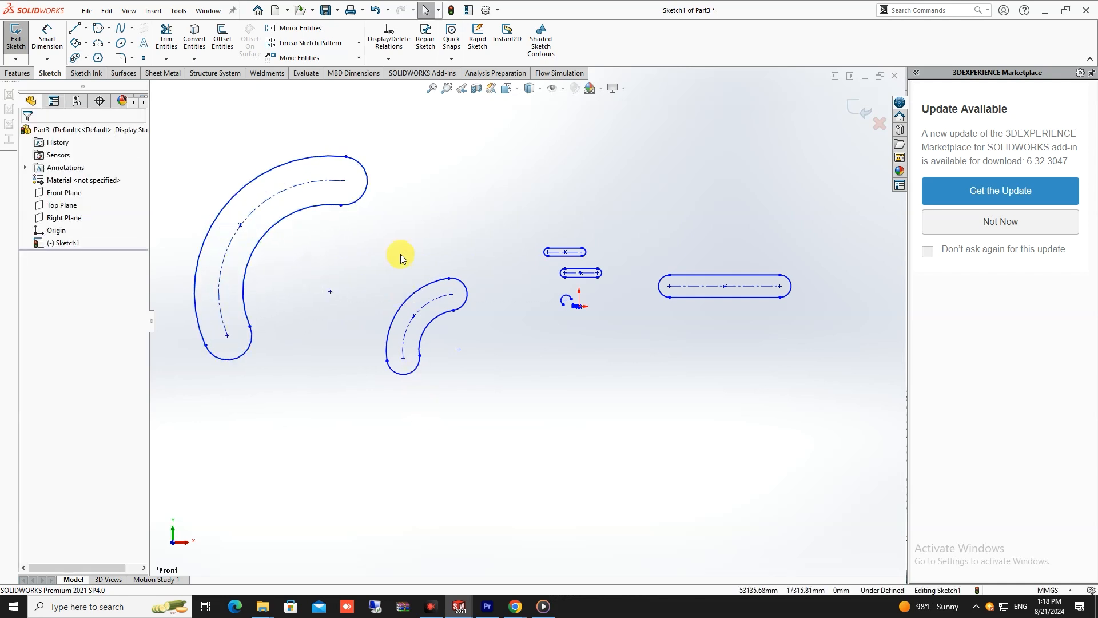
pyautogui.scroll(3, 286, 318)
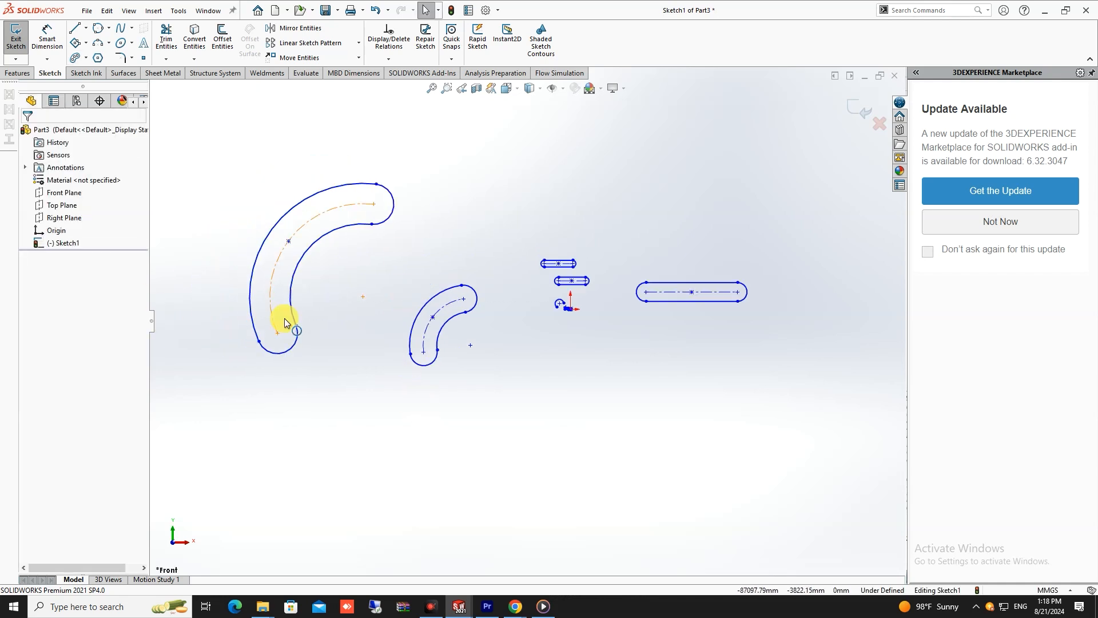
# - Sketch a centerpoint arc slot far left of the existing slots, with a centerline radius of about 100180 mm and a 90° arc
pyautogui.click(86, 58)
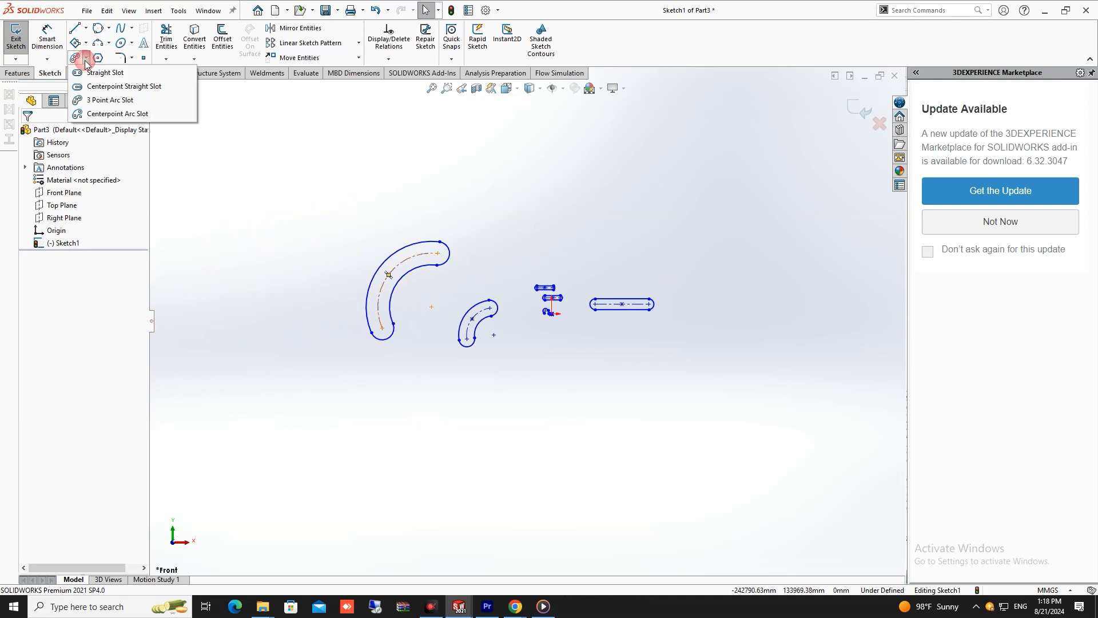
pyautogui.click(114, 113)
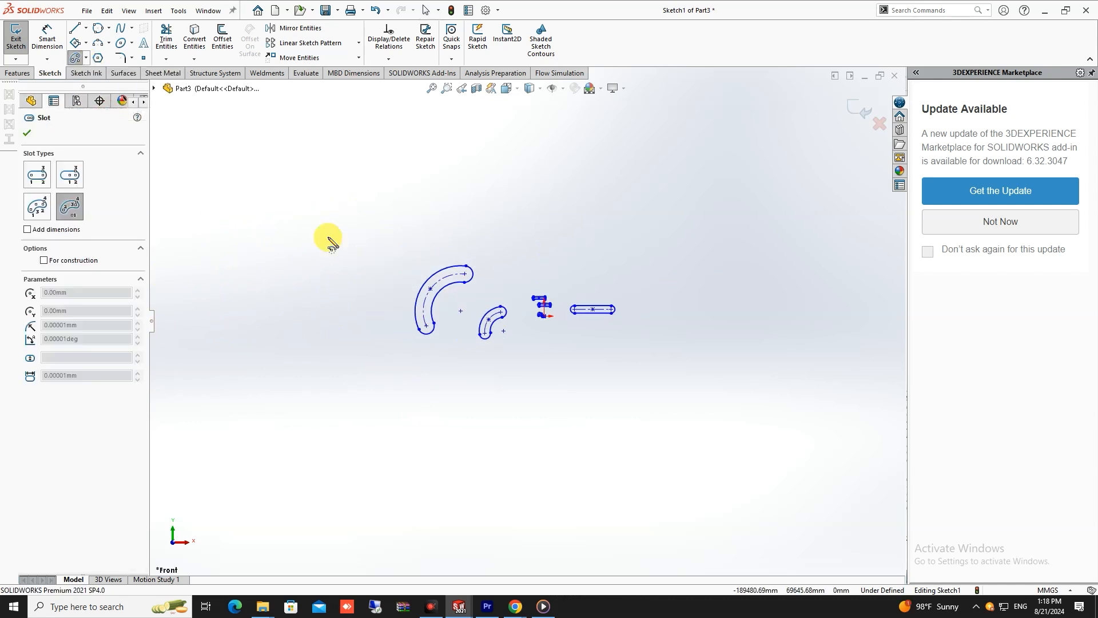
pyautogui.click(384, 373)
pyautogui.click(349, 264)
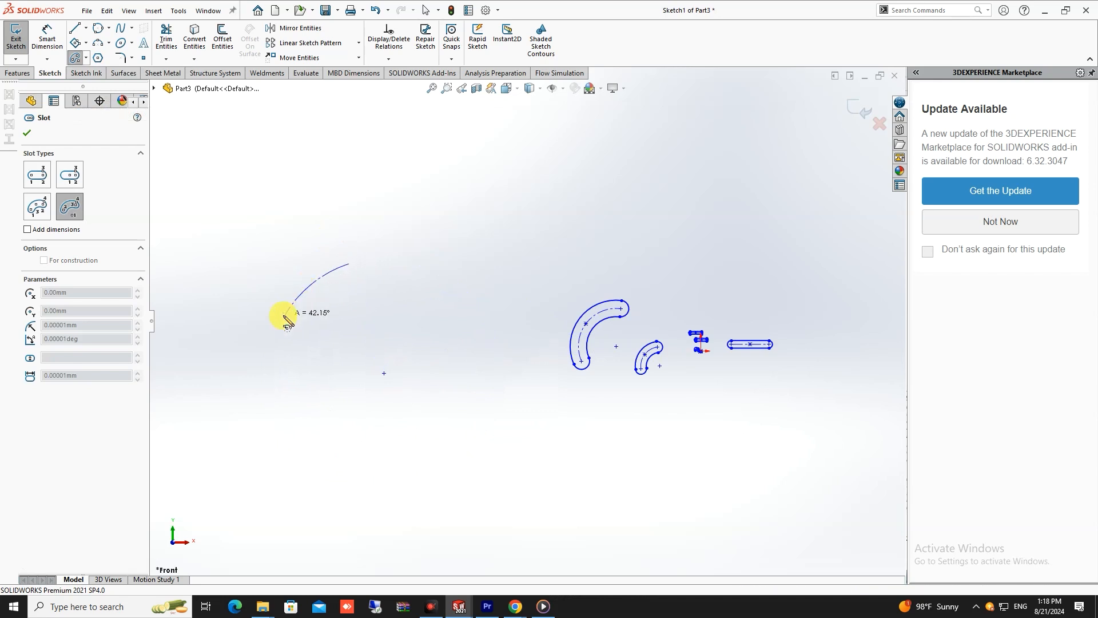
pyautogui.click(247, 426)
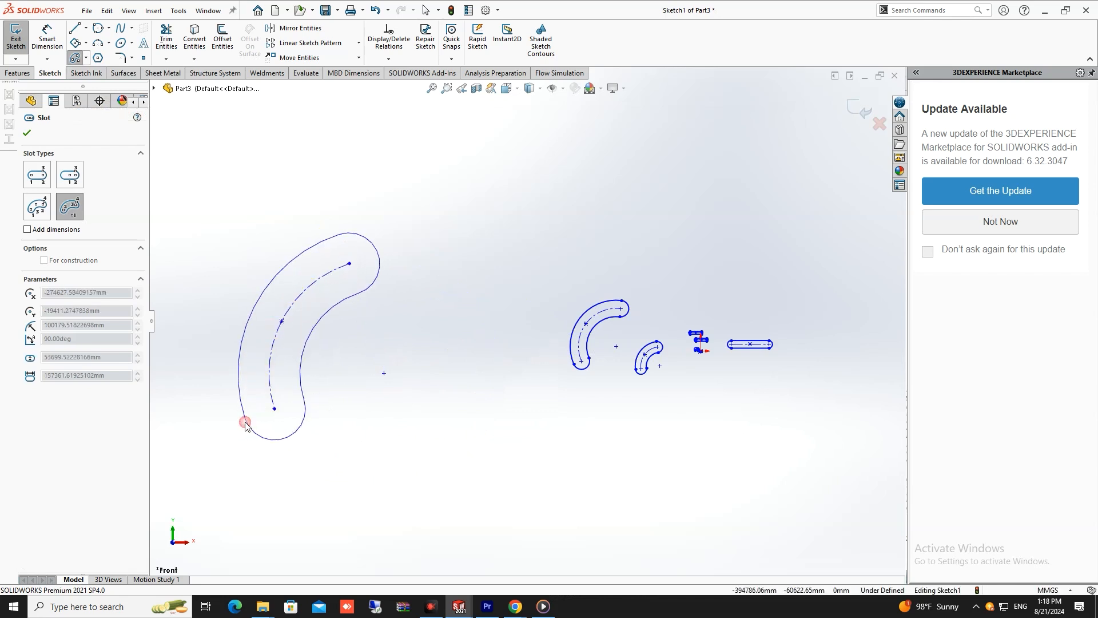
pyautogui.click(245, 384)
pyautogui.press('Escape')
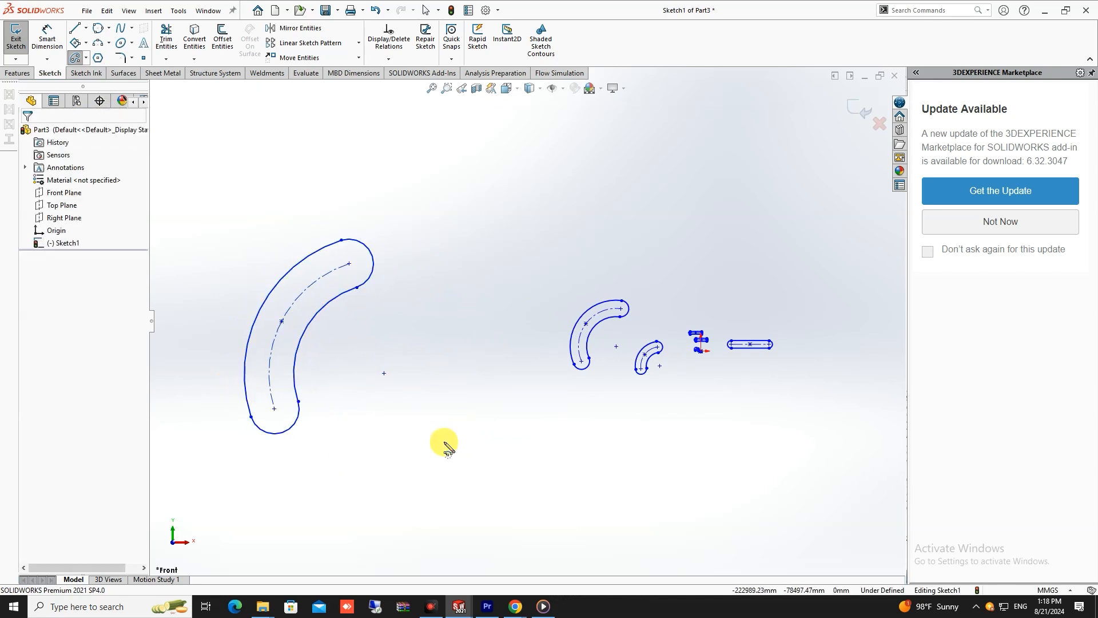
# - Sketch a second centerpoint arc slot above the first, with a centerline radius of about 180457 mm spanning about 71°
pyautogui.click(78, 62)
pyautogui.scroll(2, 434, 191)
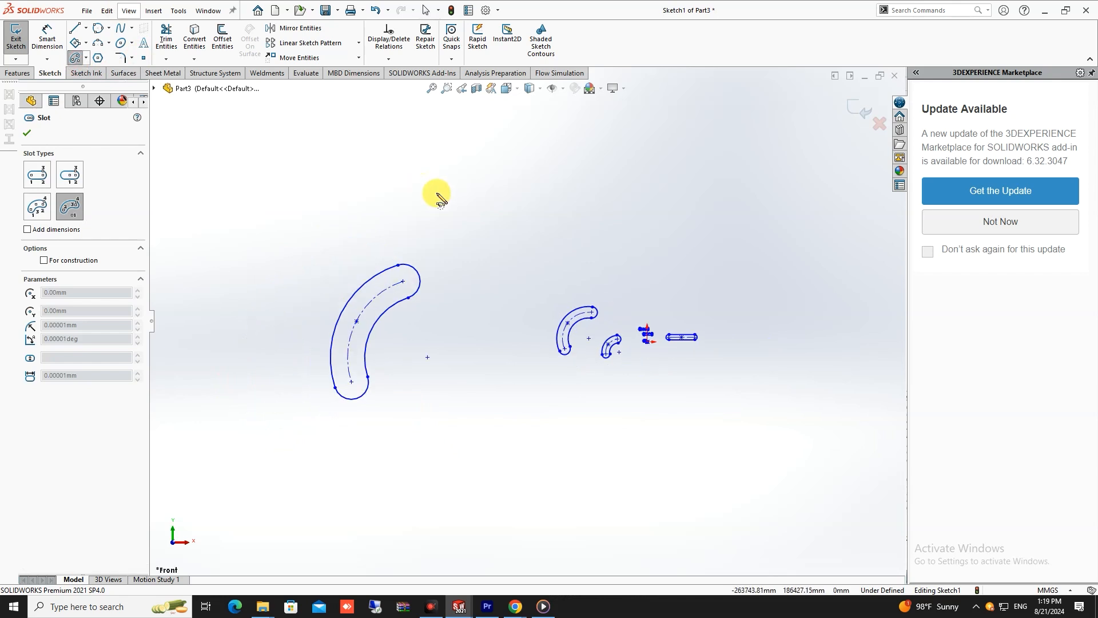
pyautogui.click(434, 194)
pyautogui.scroll(-2, 433, 147)
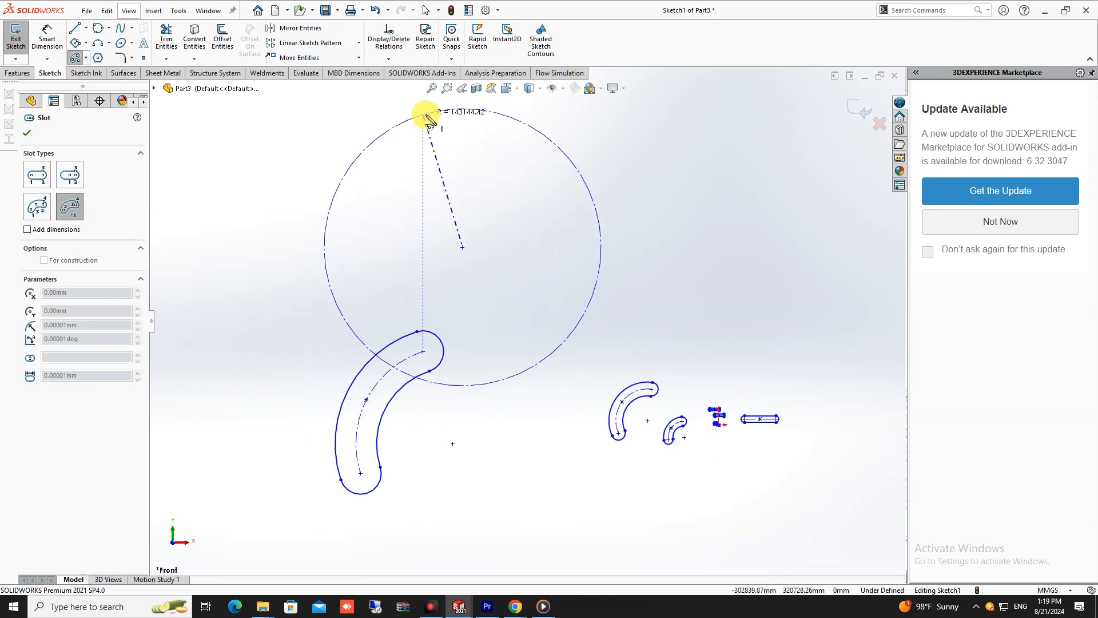
pyautogui.scroll(-3, 433, 126)
pyautogui.click(478, 179)
pyautogui.scroll(3, 480, 183)
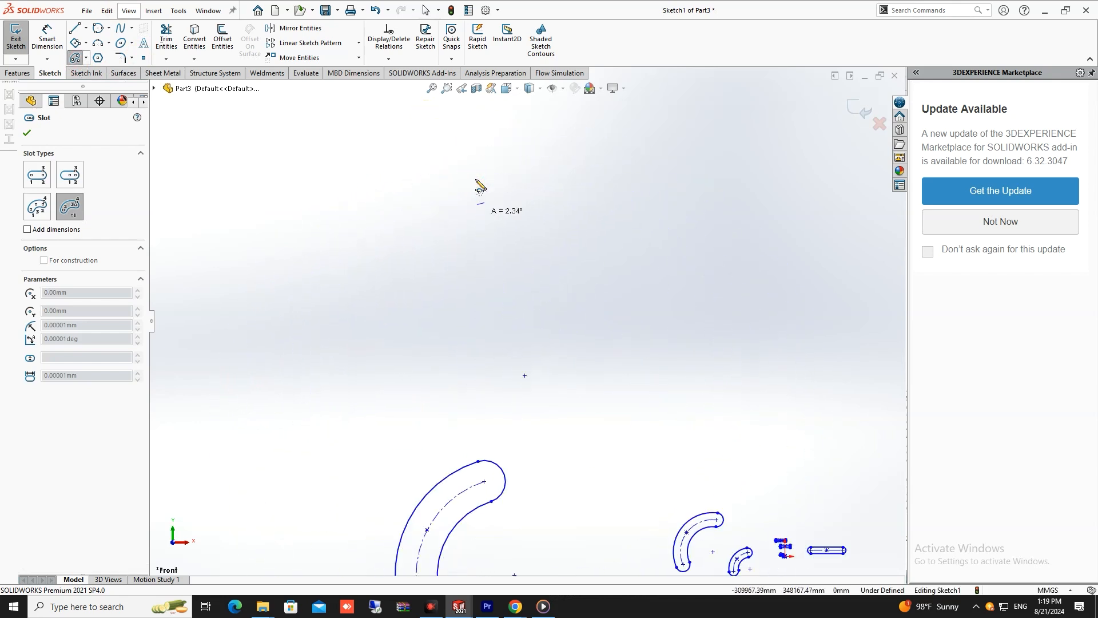
pyautogui.click(458, 346)
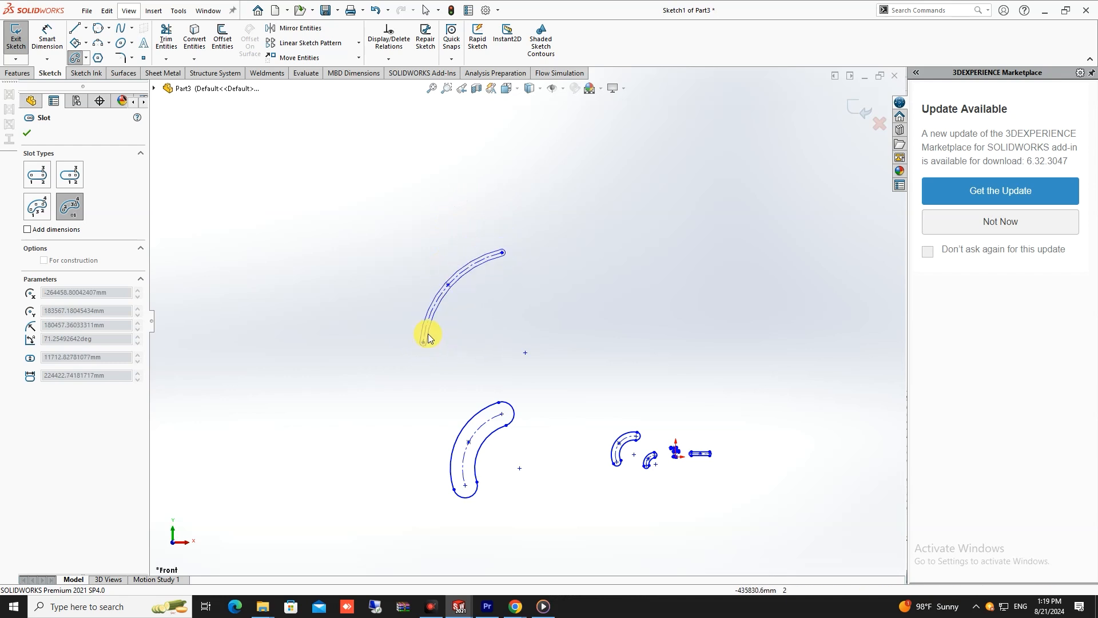
pyautogui.click(447, 342)
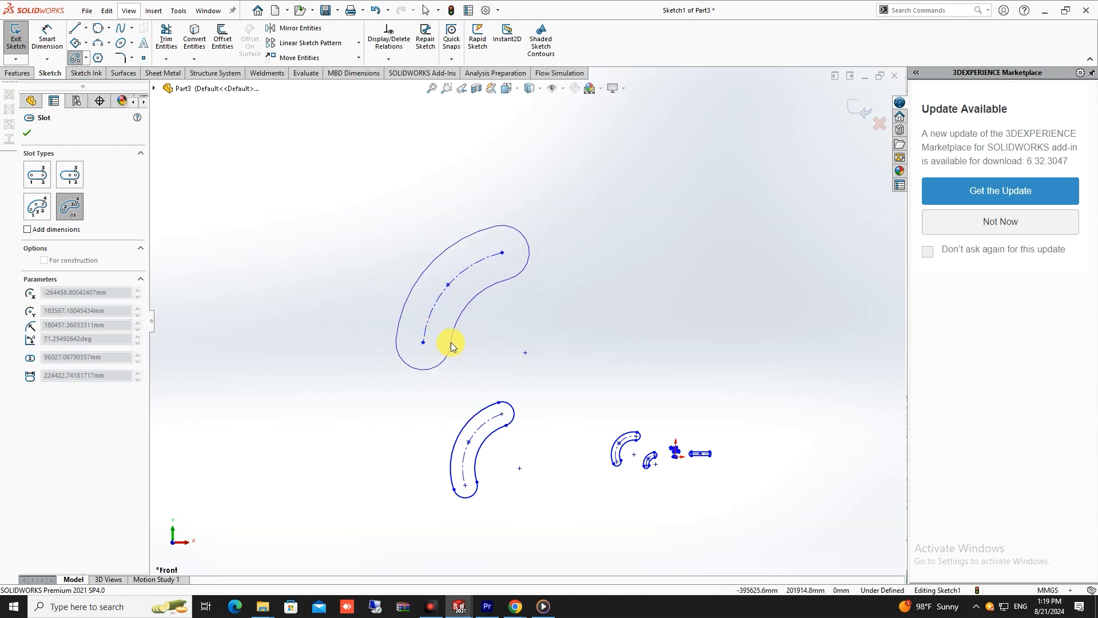
pyautogui.click(447, 343)
pyautogui.press('Escape')
pyautogui.scroll(2, 558, 351)
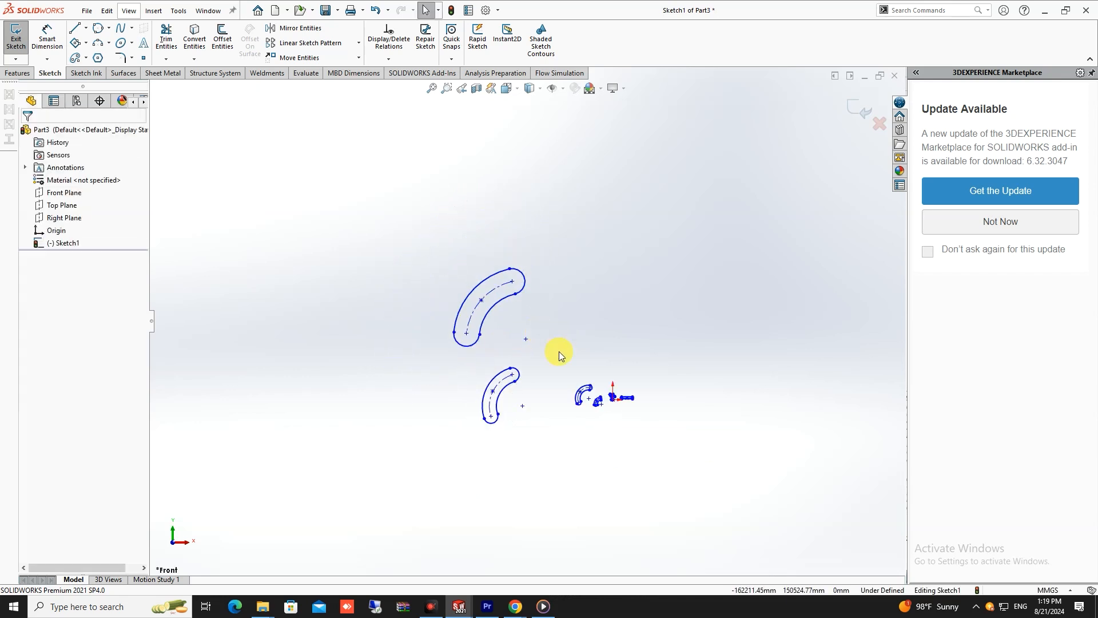
# - Delete all existing slots and other entities from the sketch
pyautogui.scroll(-2, 627, 391)
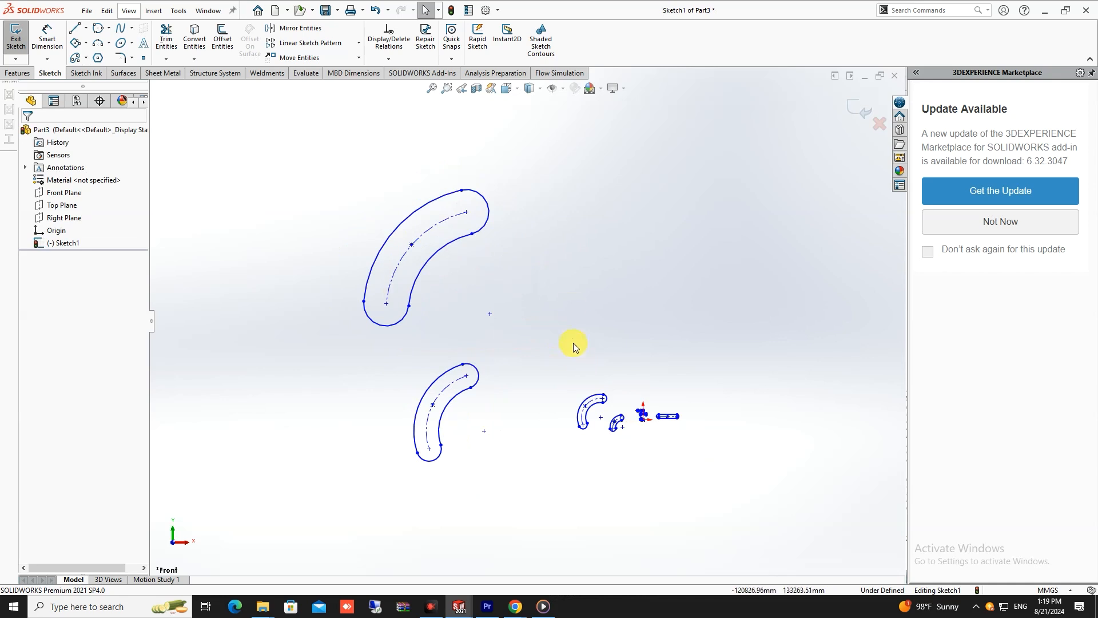
pyautogui.hotkey('ctrl', 'a')
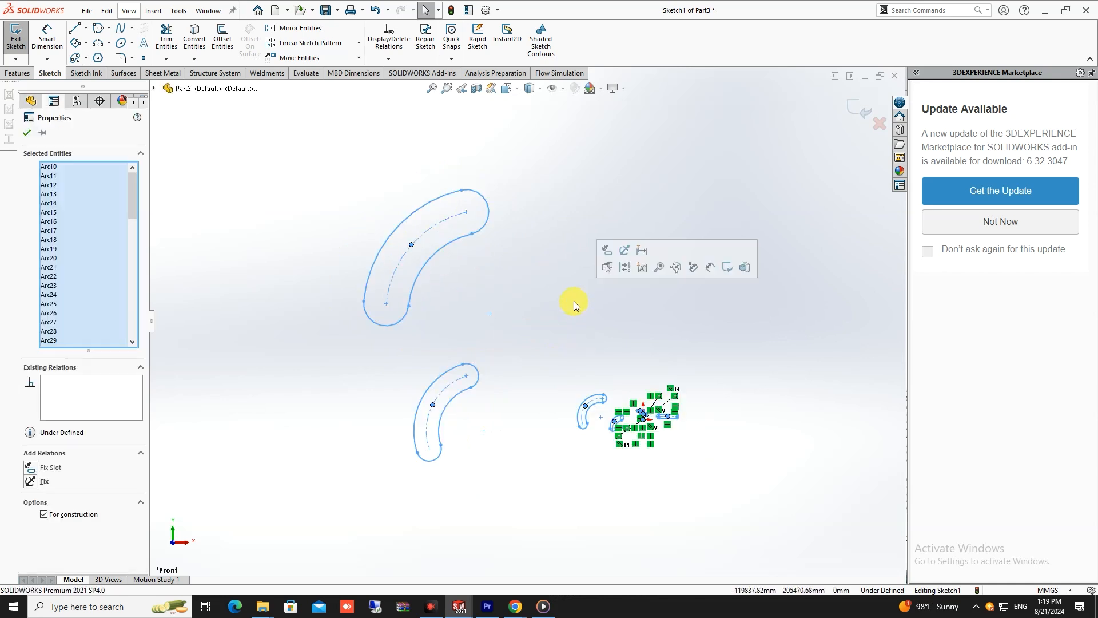
pyautogui.press('Delete')
pyautogui.scroll(-5, 670, 428)
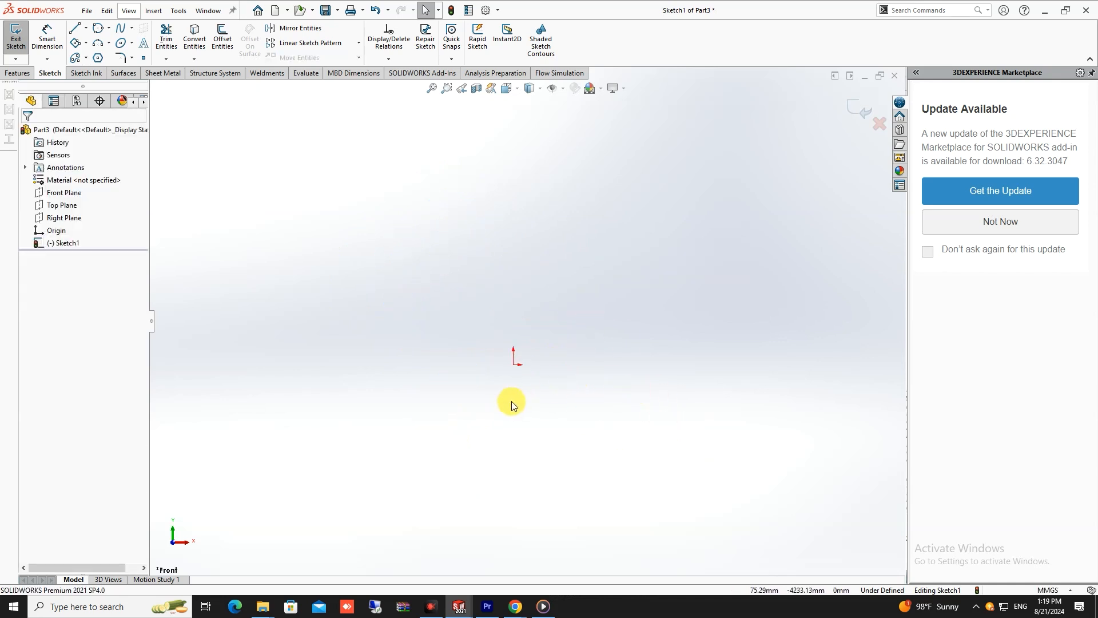
# - Sketch a hexagon left of the origin with an inscribed circle about 10338 mm in diameter, and switch it to a circumscribed circle
pyautogui.click(103, 56)
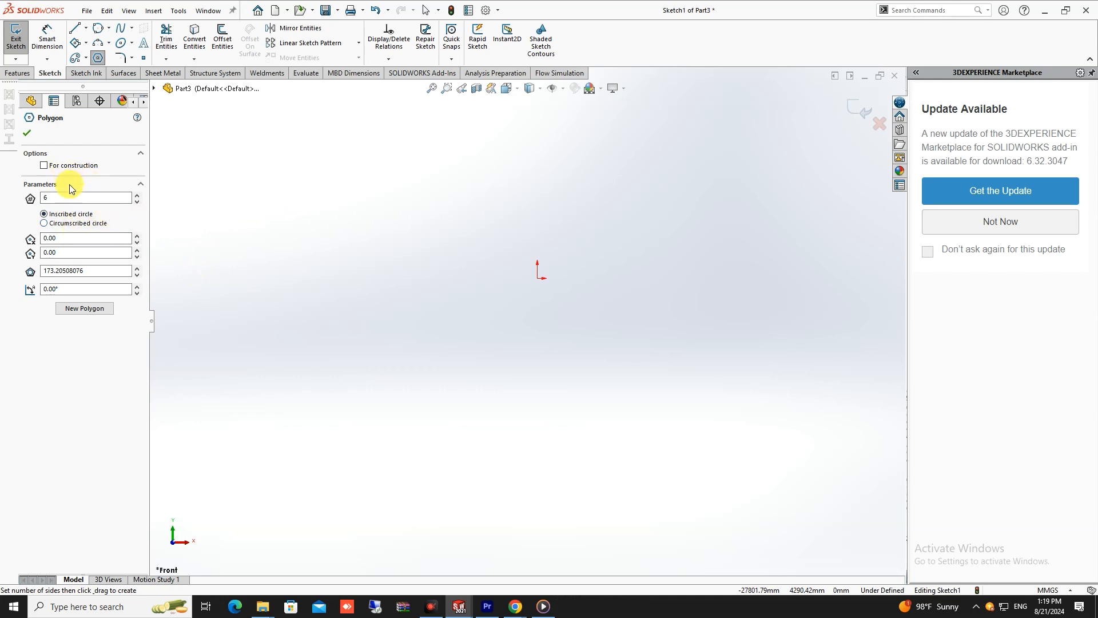
pyautogui.click(343, 240)
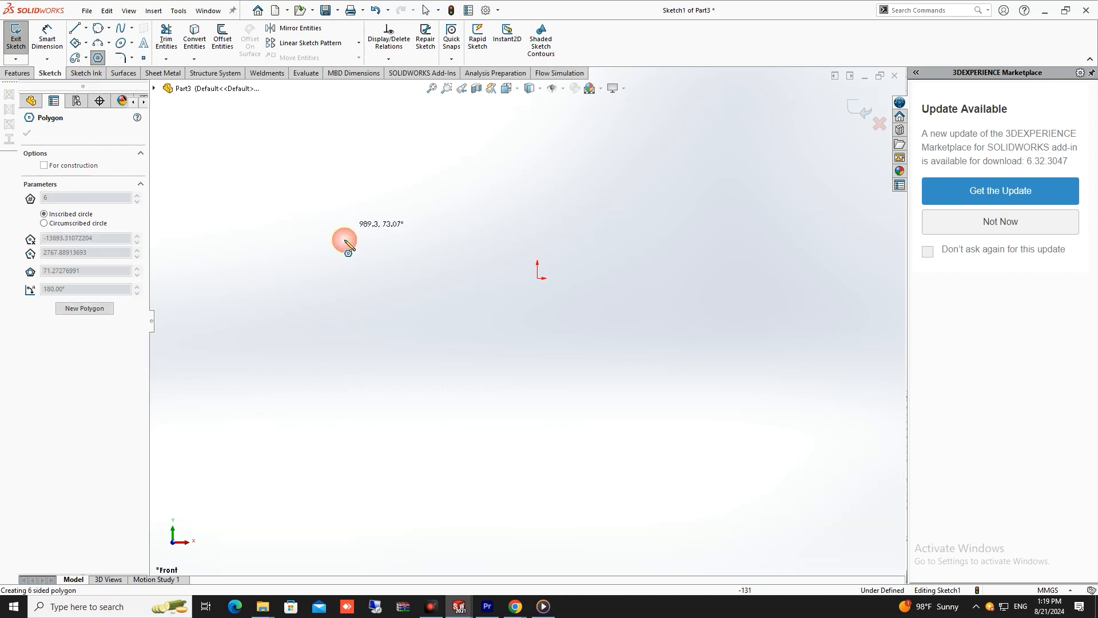
pyautogui.click(408, 207)
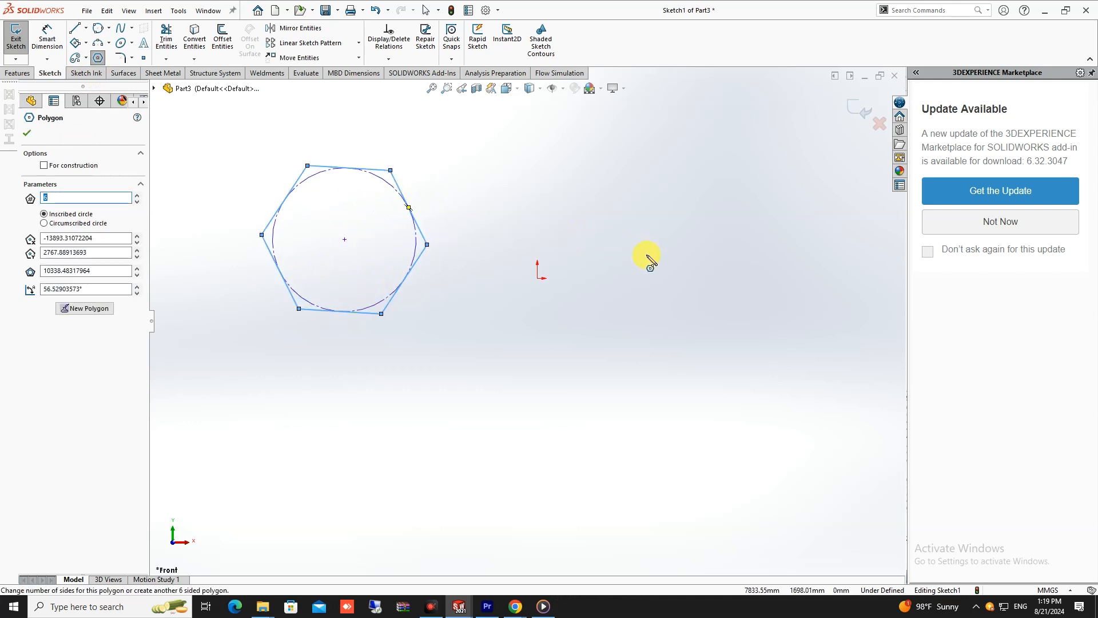
pyautogui.click(44, 223)
# - Sketch a second, larger hexagon with a circumscribed circle on the right side of the origin
pyautogui.click(706, 272)
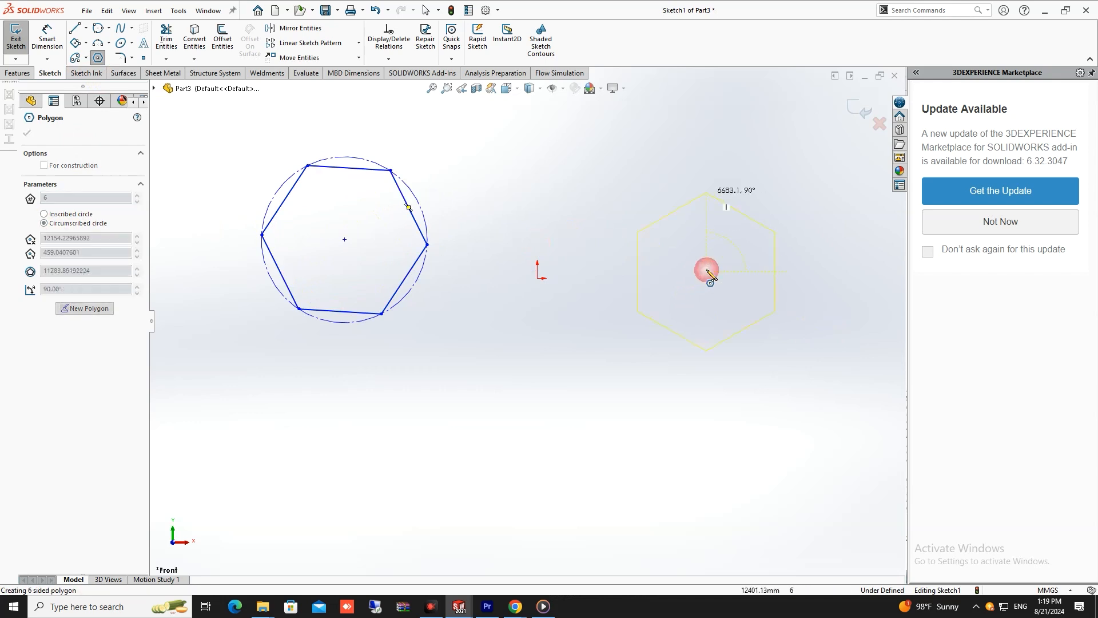
pyautogui.click(738, 152)
pyautogui.press('Escape')
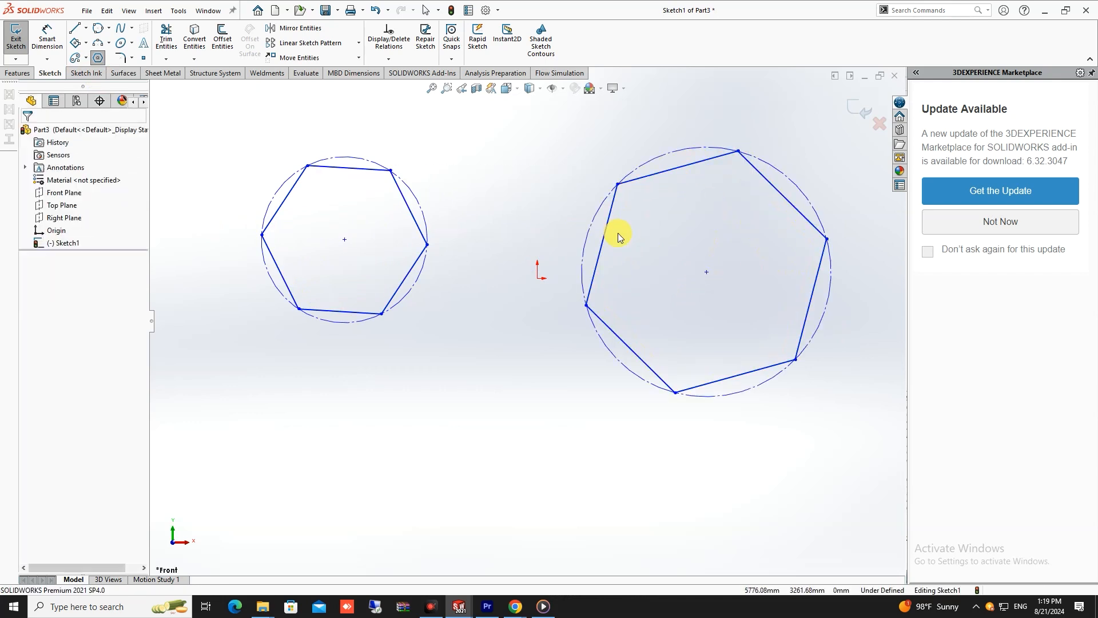
pyautogui.scroll(4, 628, 225)
pyautogui.scroll(-4, 657, 197)
pyautogui.press('f')
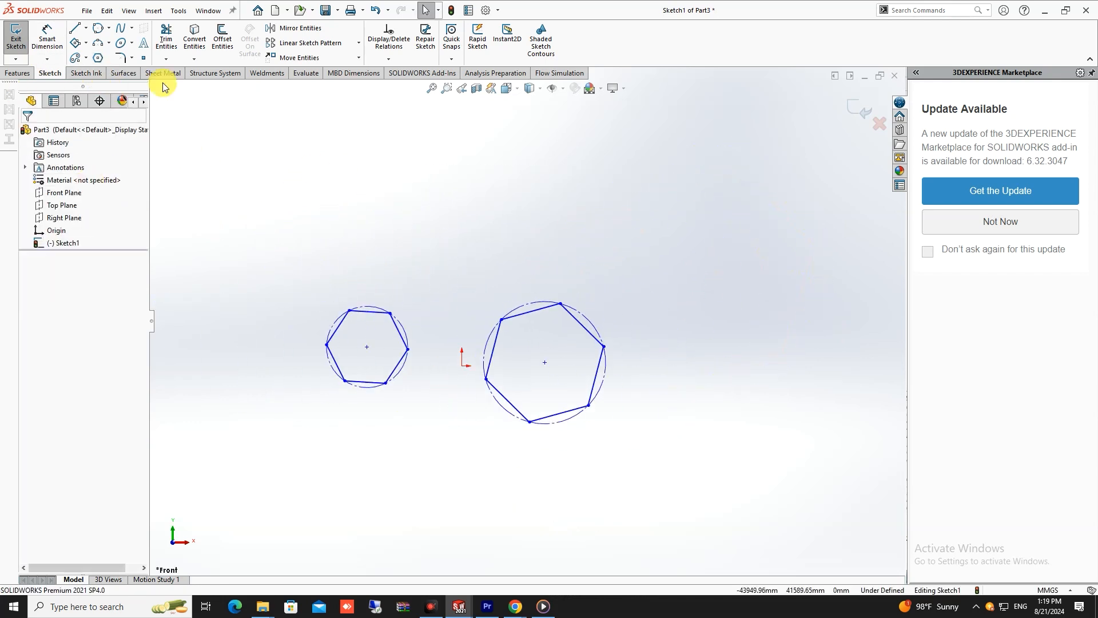
# - Sketch a circumscribed hexagon far left of the others, about 35154 mm in circle diameter and rotated about 46°, and switch it to an inscribed circle
pyautogui.click(98, 58)
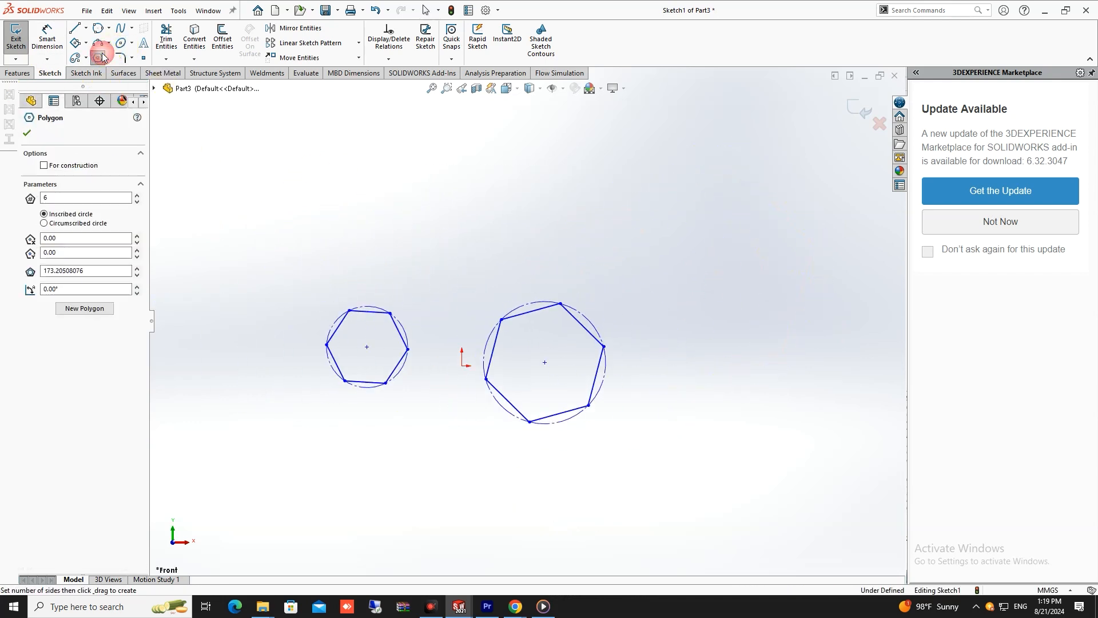
pyautogui.click(41, 224)
pyautogui.scroll(3, 188, 295)
pyautogui.scroll(-1, 188, 296)
pyautogui.click(326, 324)
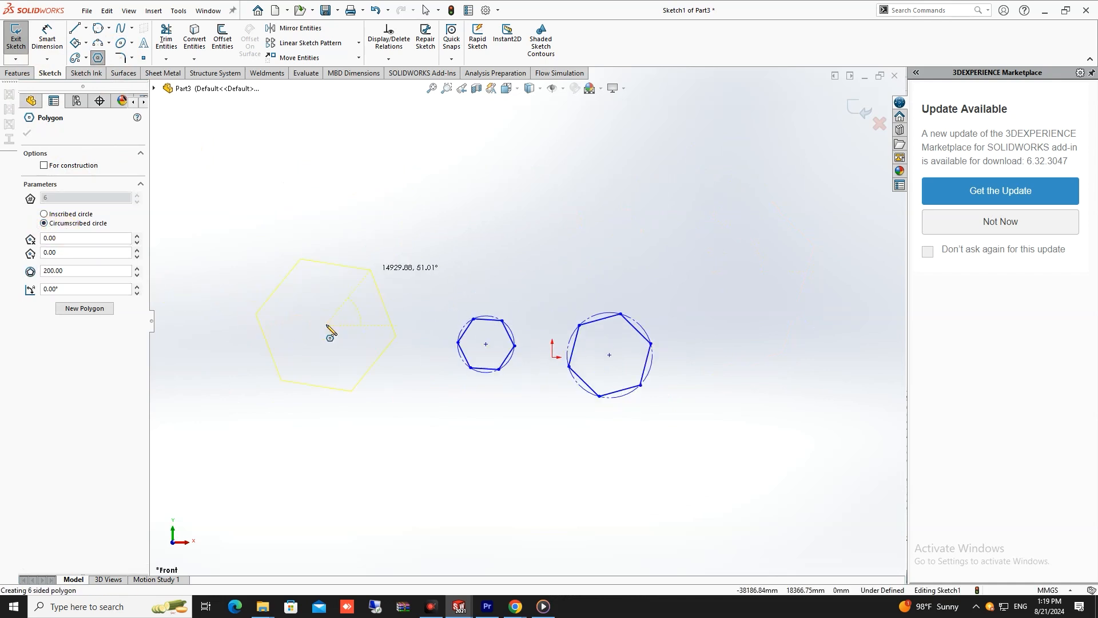
pyautogui.click(384, 264)
pyautogui.scroll(-2, 400, 337)
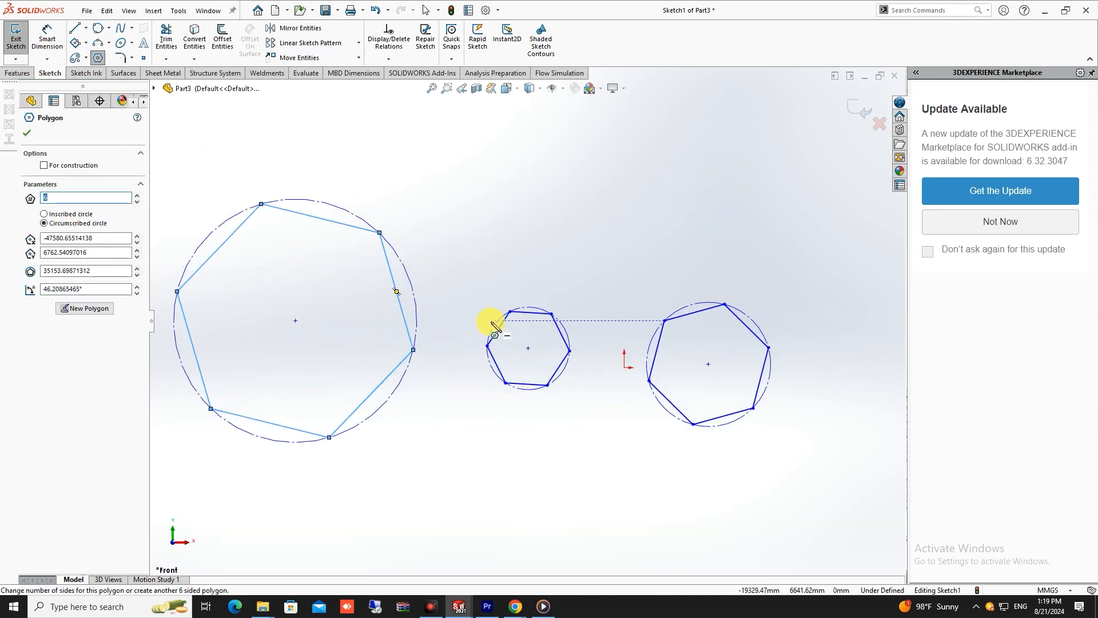
pyautogui.scroll(-1, 491, 326)
pyautogui.click(44, 213)
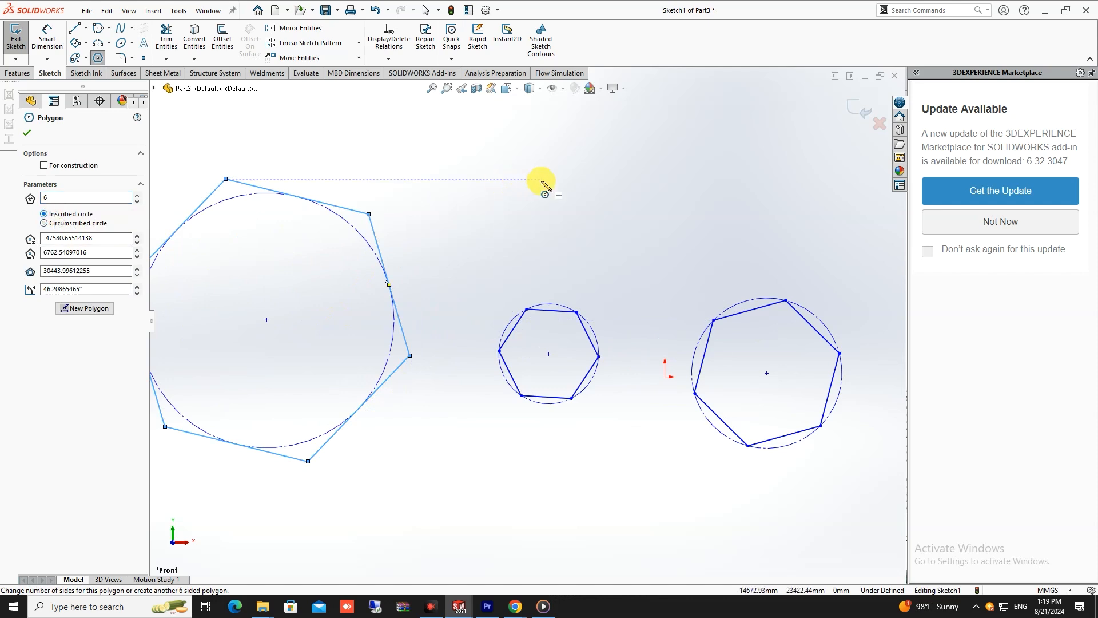
# - Sketch a fourth hexagon with an inscribed circle above the smallest hexagon
pyautogui.click(576, 186)
pyautogui.click(674, 142)
pyautogui.scroll(-1, 674, 160)
pyautogui.scroll(5, 614, 200)
pyautogui.press('Escape')
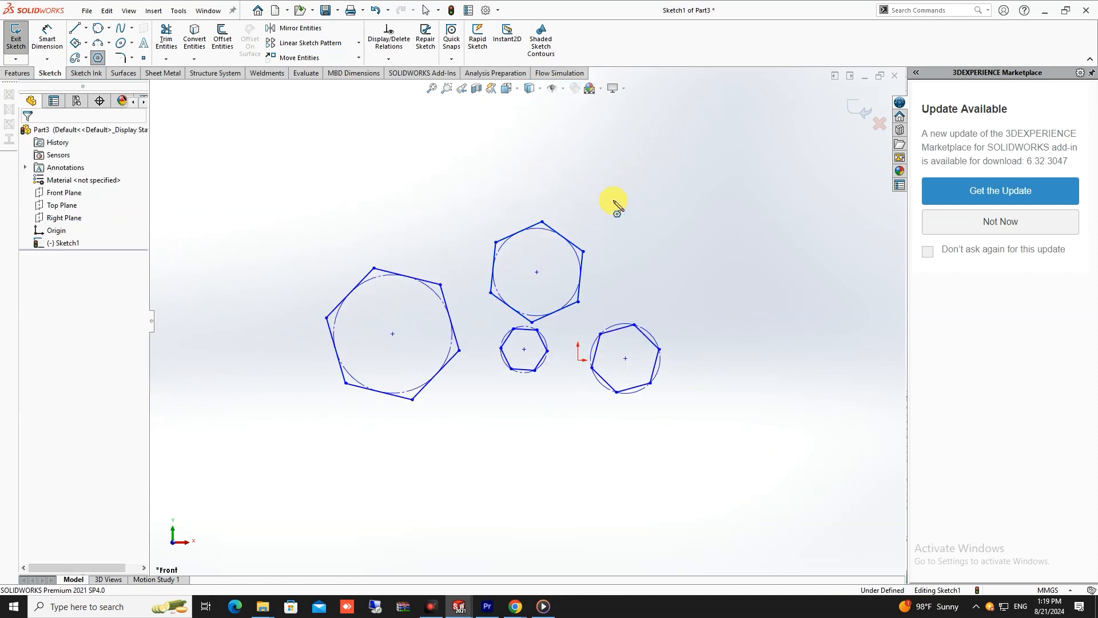
# - Compare how the construction circles meet the corners or sides of the circumscribed-circle and inscribed-circle hexagons
pyautogui.scroll(-3, 459, 262)
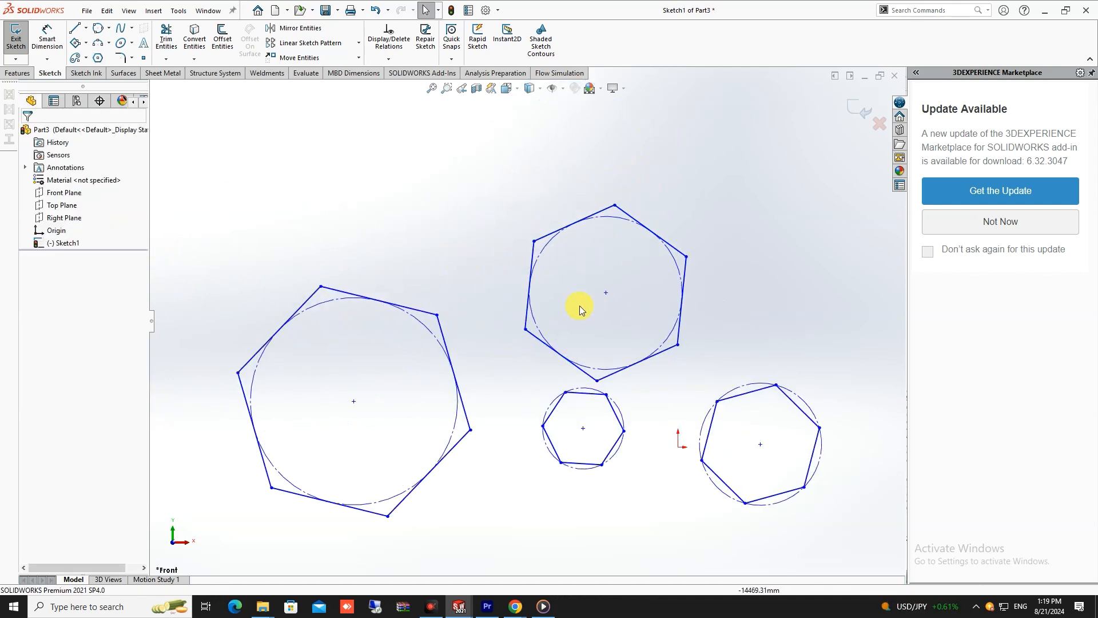
pyautogui.scroll(-3, 666, 456)
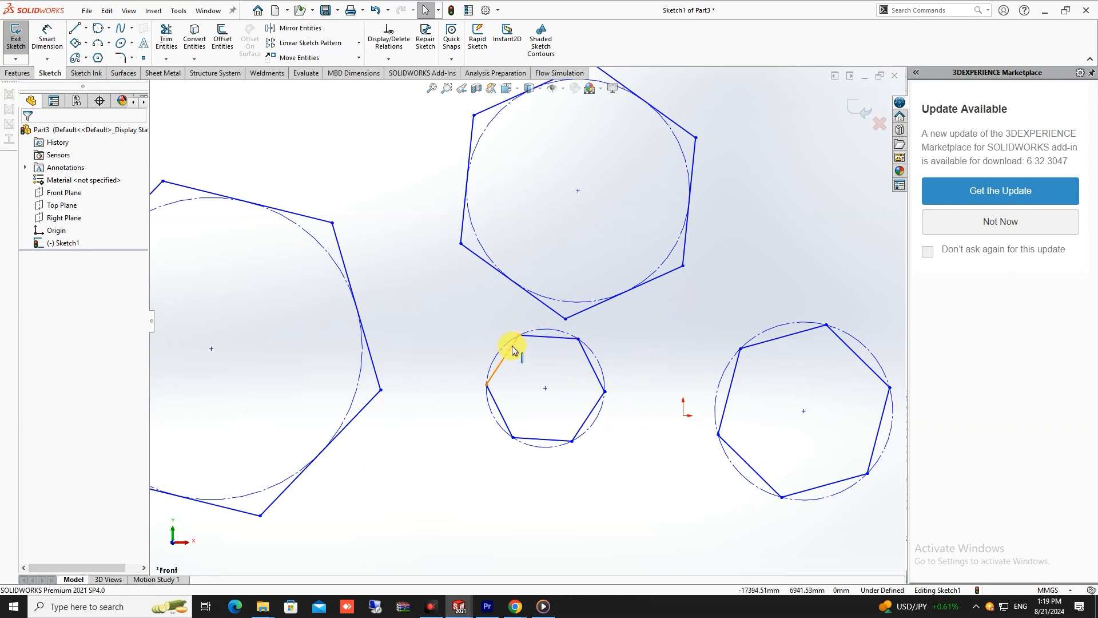
pyautogui.scroll(2, 557, 381)
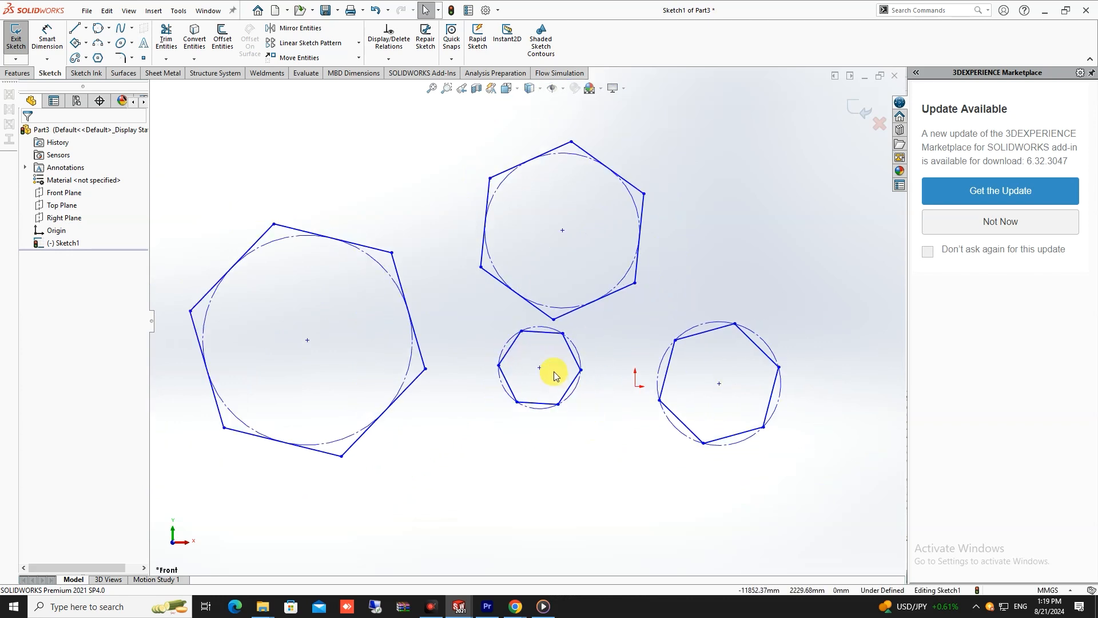
pyautogui.scroll(-2, 529, 343)
pyautogui.scroll(2, 529, 344)
pyautogui.scroll(-2, 579, 311)
pyautogui.scroll(-2, 533, 327)
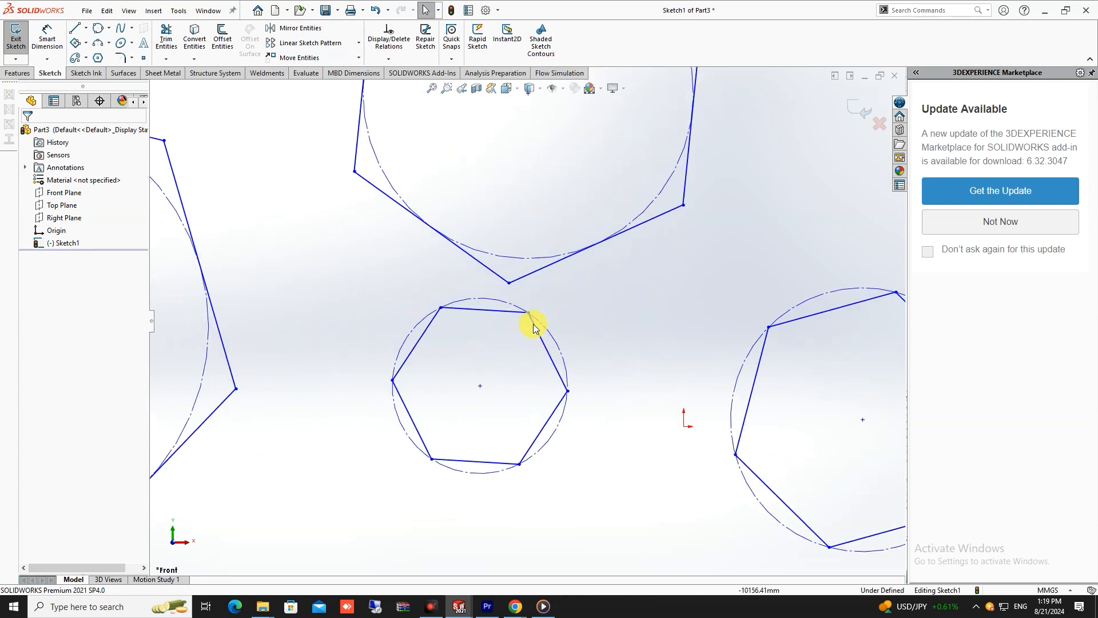
pyautogui.scroll(2, 520, 320)
pyautogui.scroll(2, 492, 228)
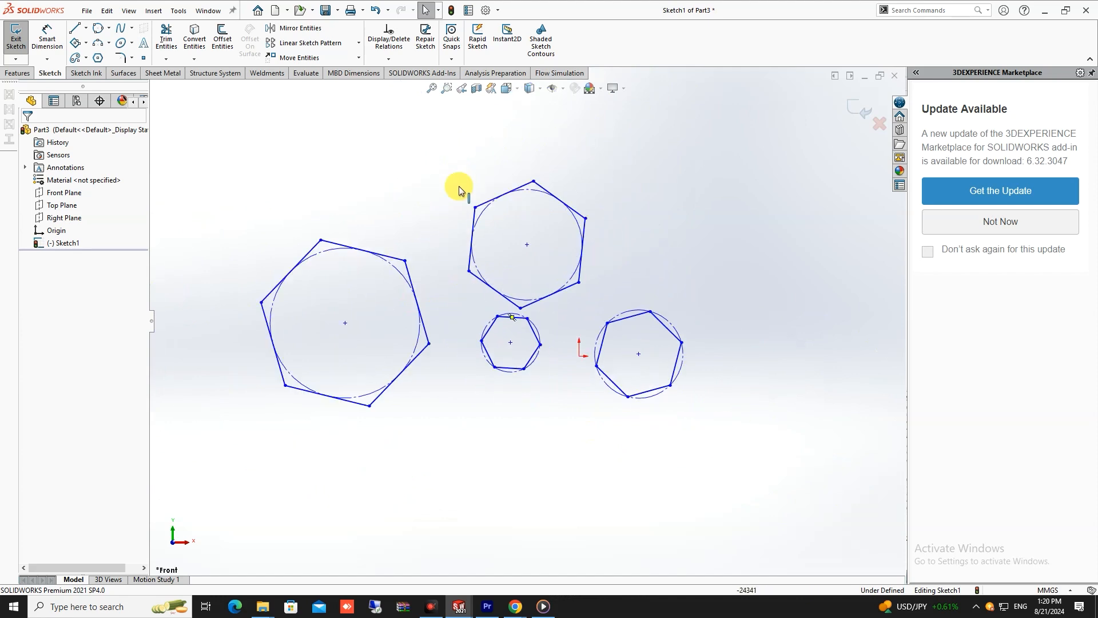
pyautogui.scroll(-1, 423, 217)
pyautogui.scroll(-3, 355, 275)
pyautogui.scroll(2, 387, 286)
pyautogui.scroll(-2, 454, 311)
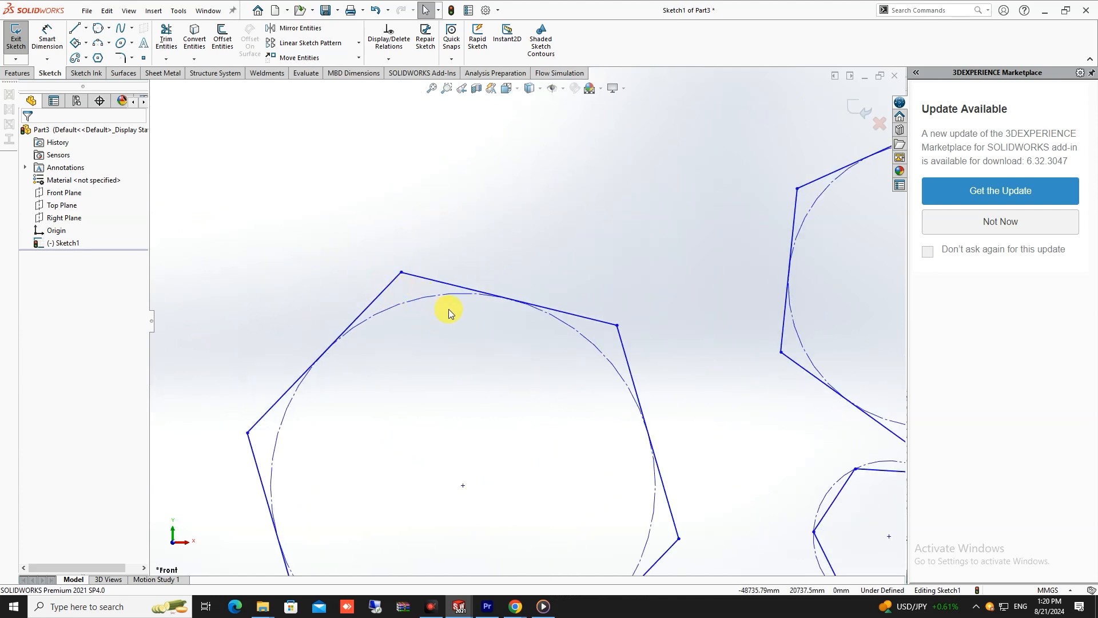
pyautogui.scroll(1, 512, 325)
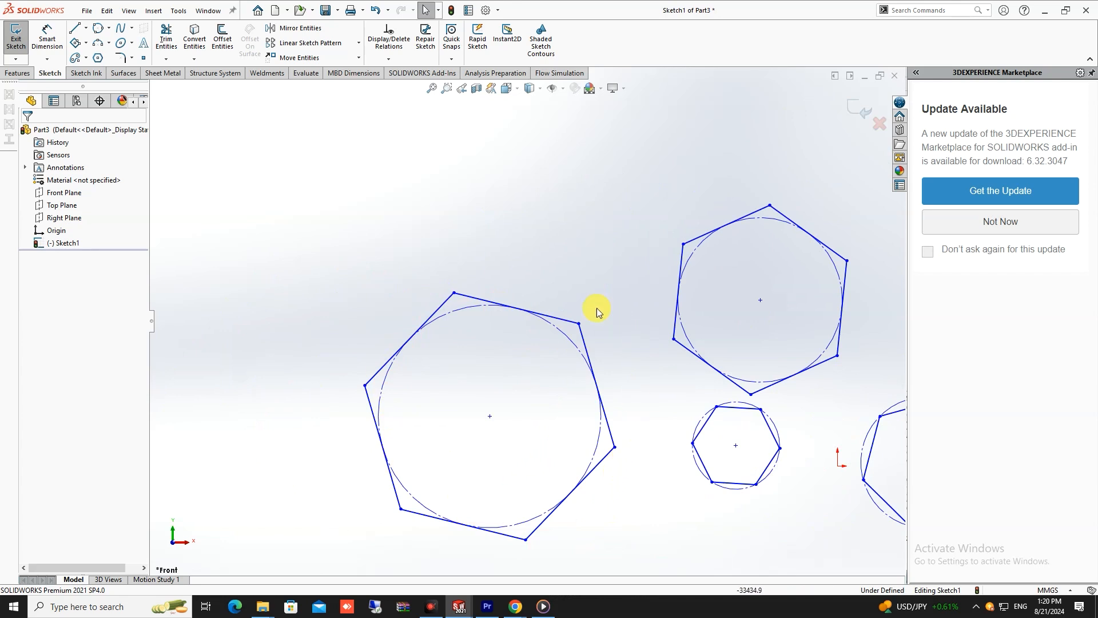
pyautogui.scroll(2, 551, 429)
pyautogui.scroll(-2, 718, 380)
pyautogui.scroll(4, 682, 345)
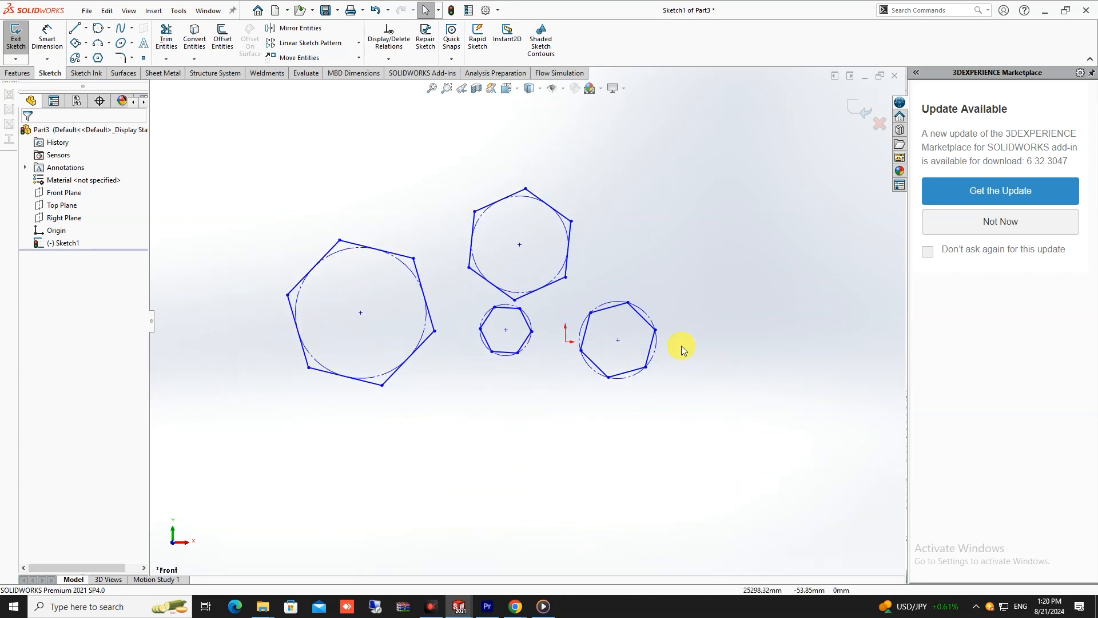
pyautogui.scroll(-1, 520, 303)
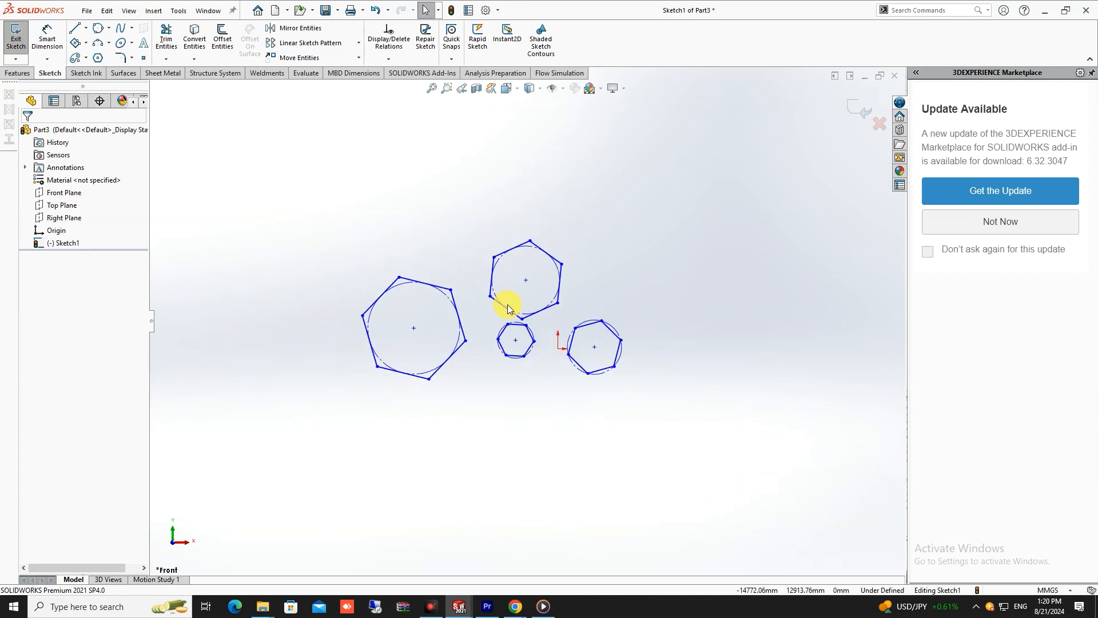
# - Sketch a large hexagon far left of the existing ones with an inscribed circle about 62999 mm in diameter, rotated about 44°
pyautogui.click(98, 59)
pyautogui.scroll(2, 486, 297)
pyautogui.scroll(-3, 338, 286)
pyautogui.click(318, 312)
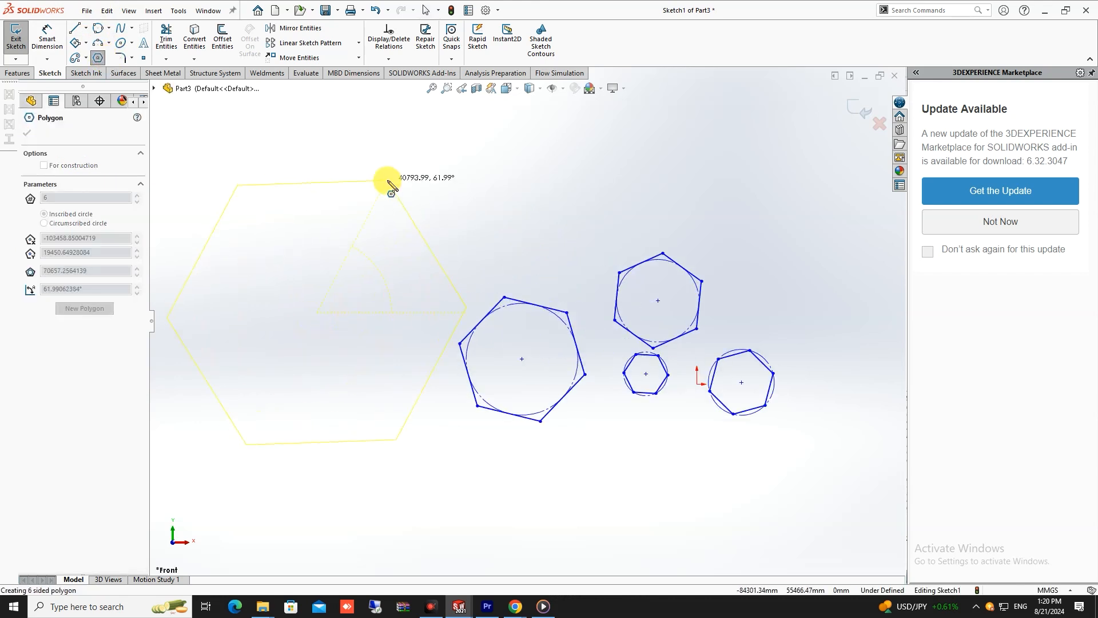
pyautogui.click(413, 219)
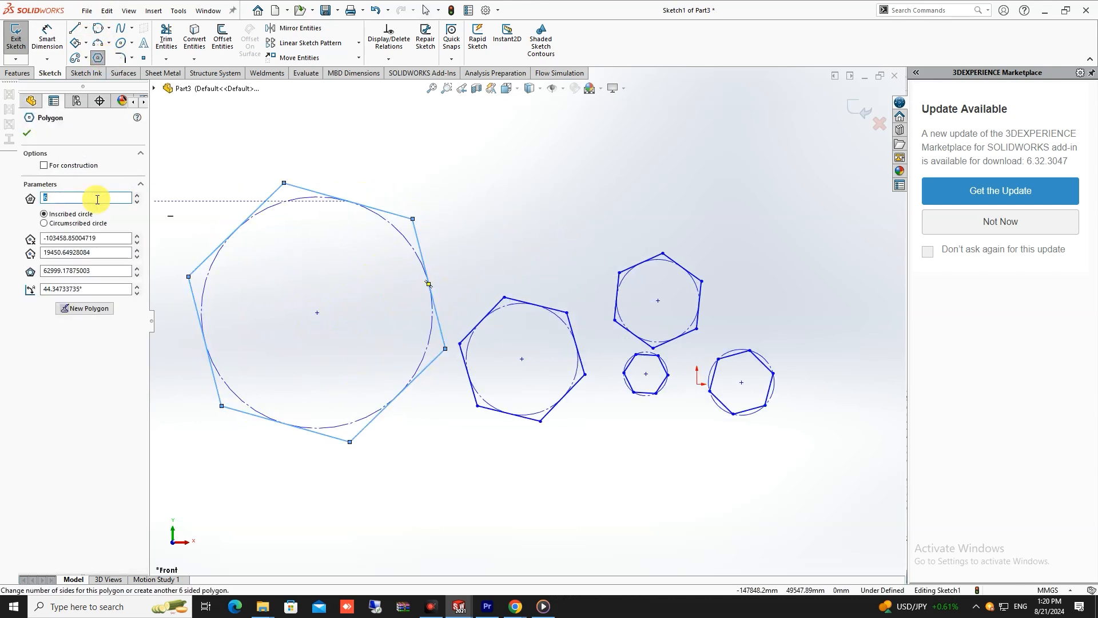
# - Change the large polygon's number of sides to 10, to 15 and finally to 40
pyautogui.write('10')
pyautogui.press('Return')
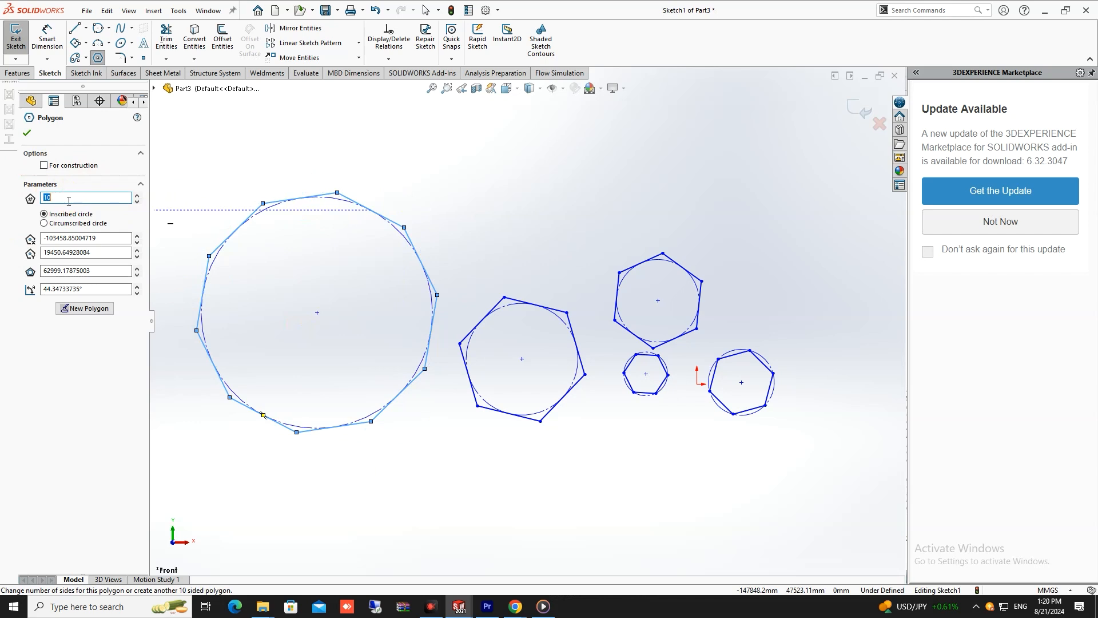
pyautogui.press('Return')
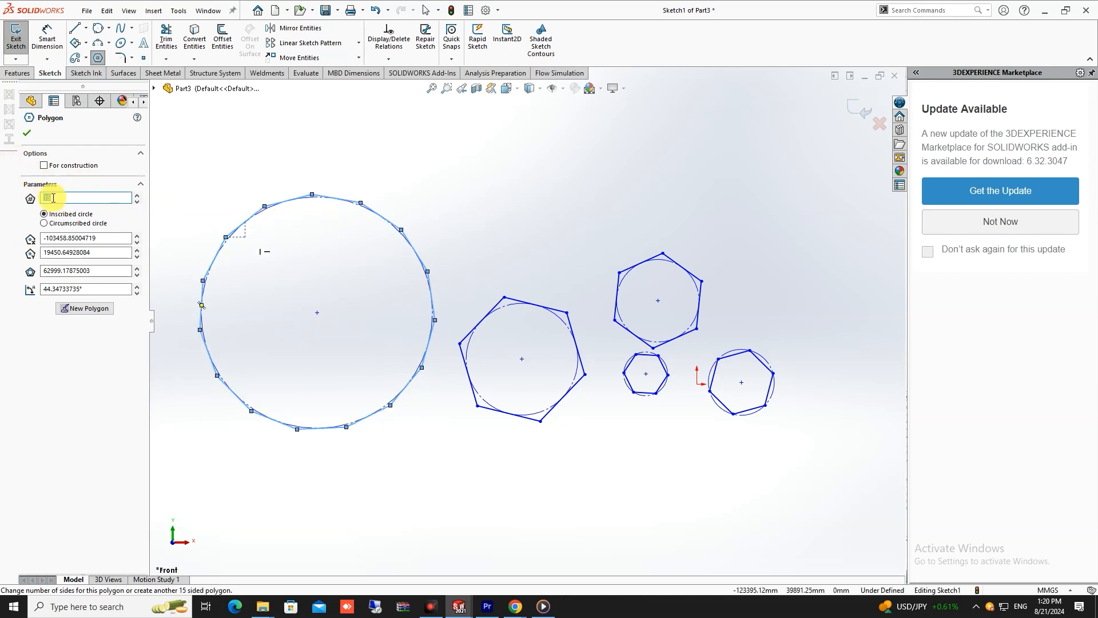
pyautogui.write('40')
pyautogui.press('Return')
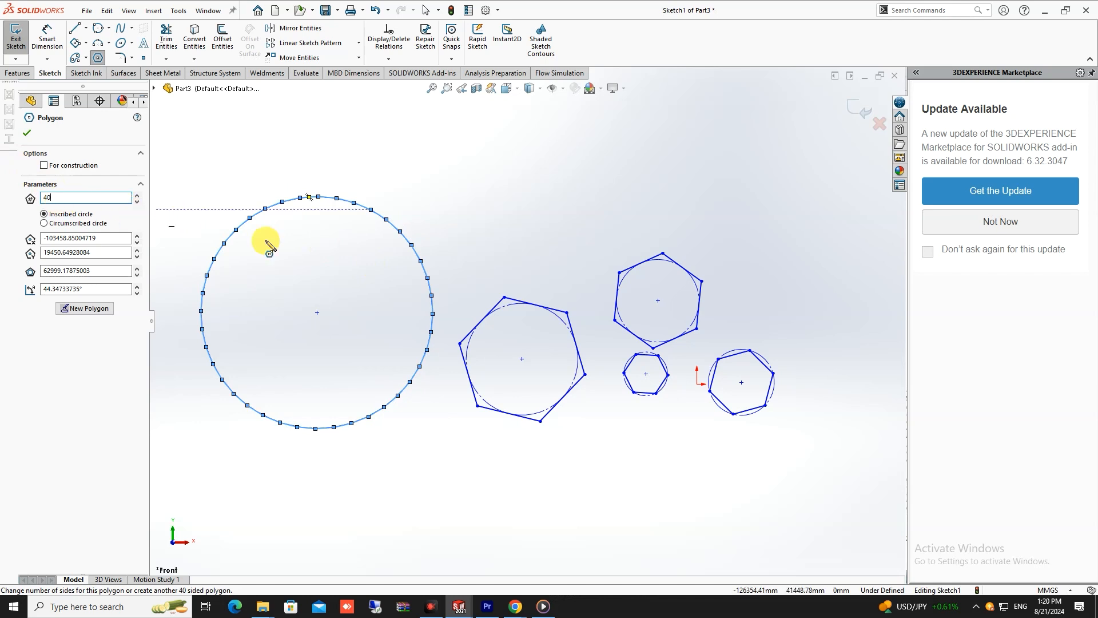
# - Examine how closely the 40-sided polygon's edges follow its inscribed circle, and finish the Polygon command
pyautogui.scroll(-5, 490, 294)
pyautogui.scroll(-4, 549, 269)
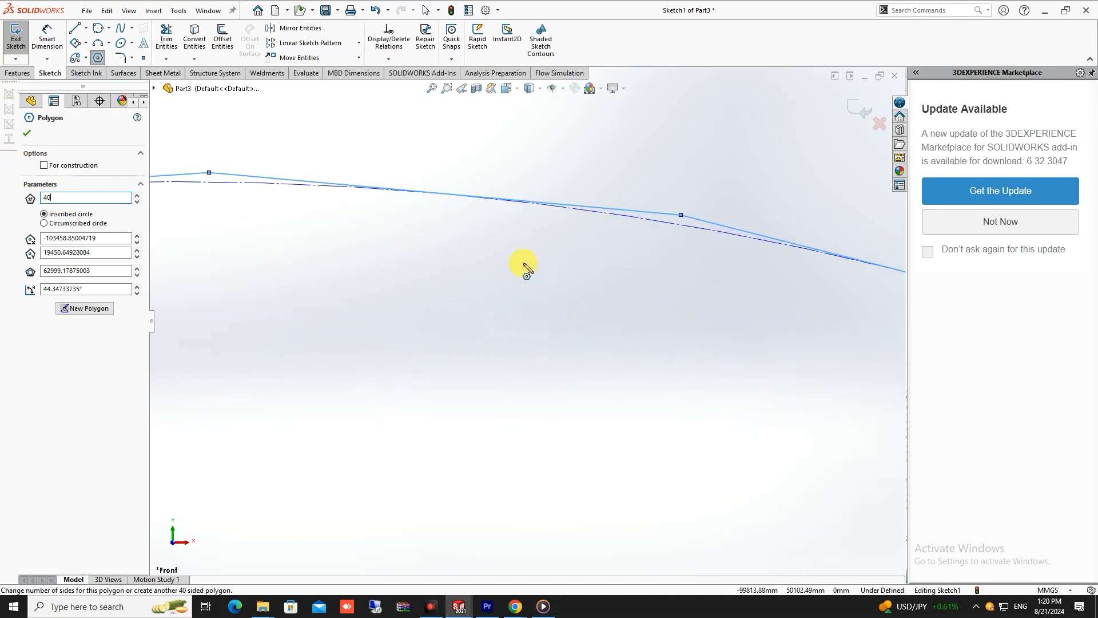
pyautogui.scroll(8, 583, 321)
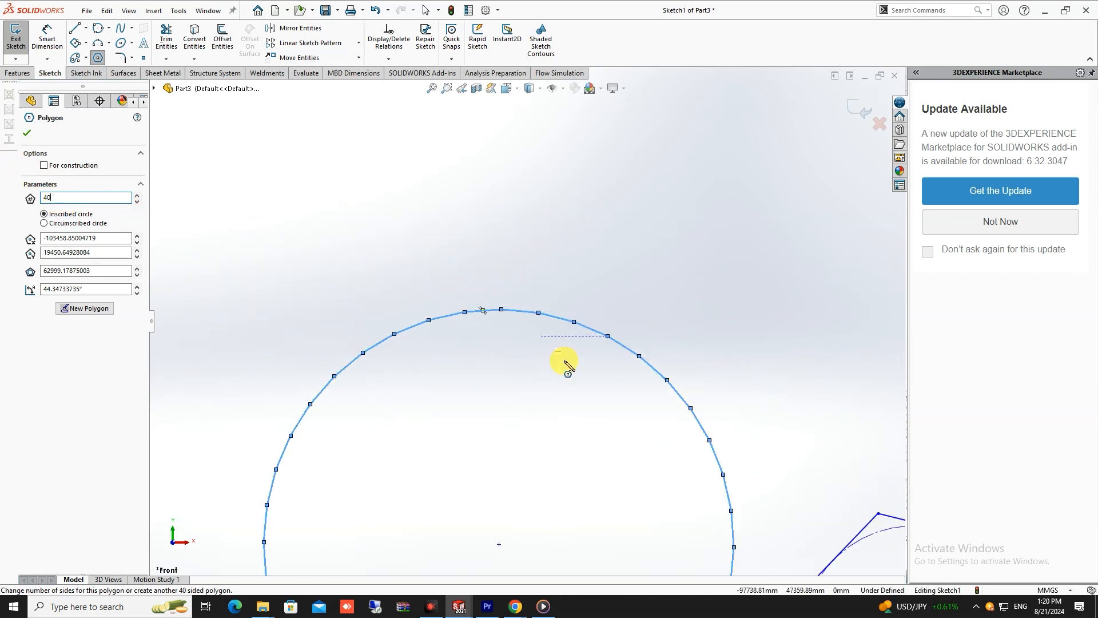
pyautogui.scroll(-3, 539, 389)
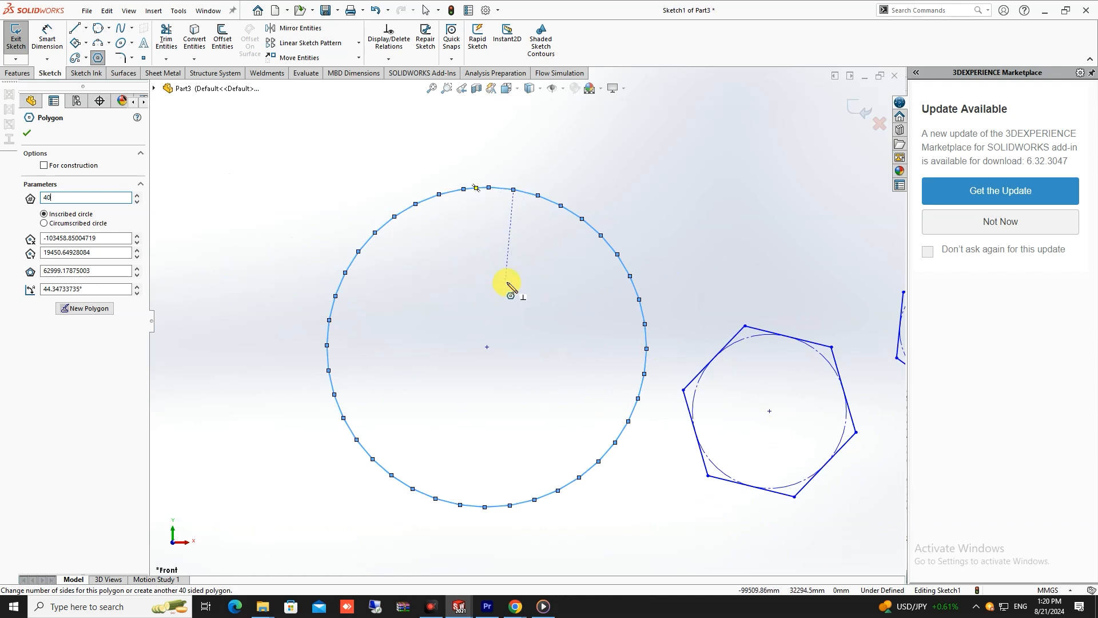
pyautogui.scroll(-4, 527, 217)
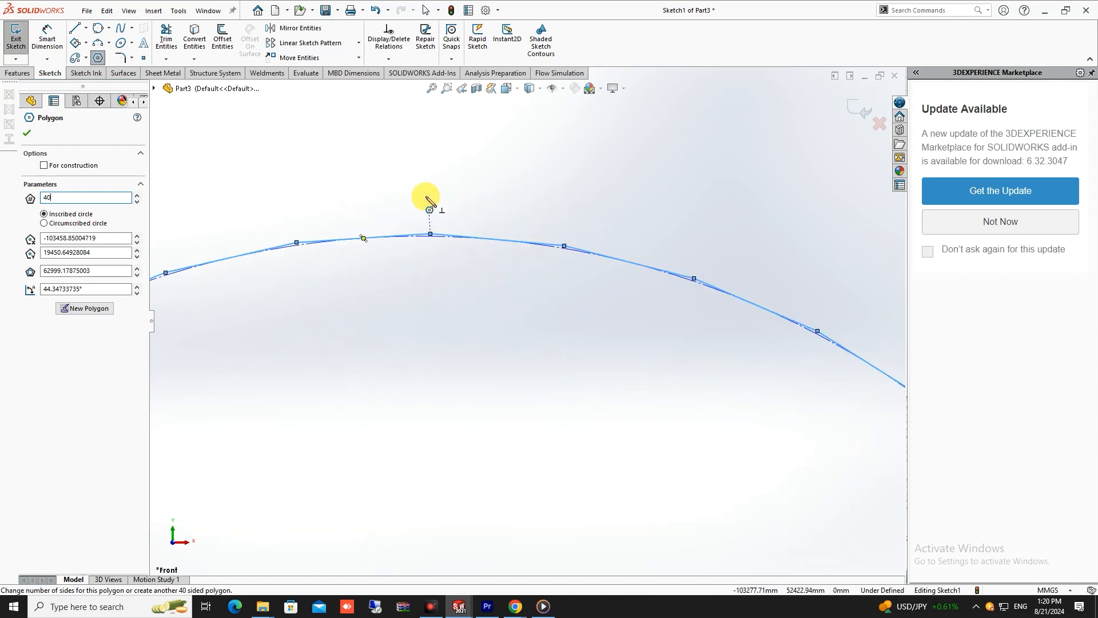
pyautogui.scroll(8, 463, 299)
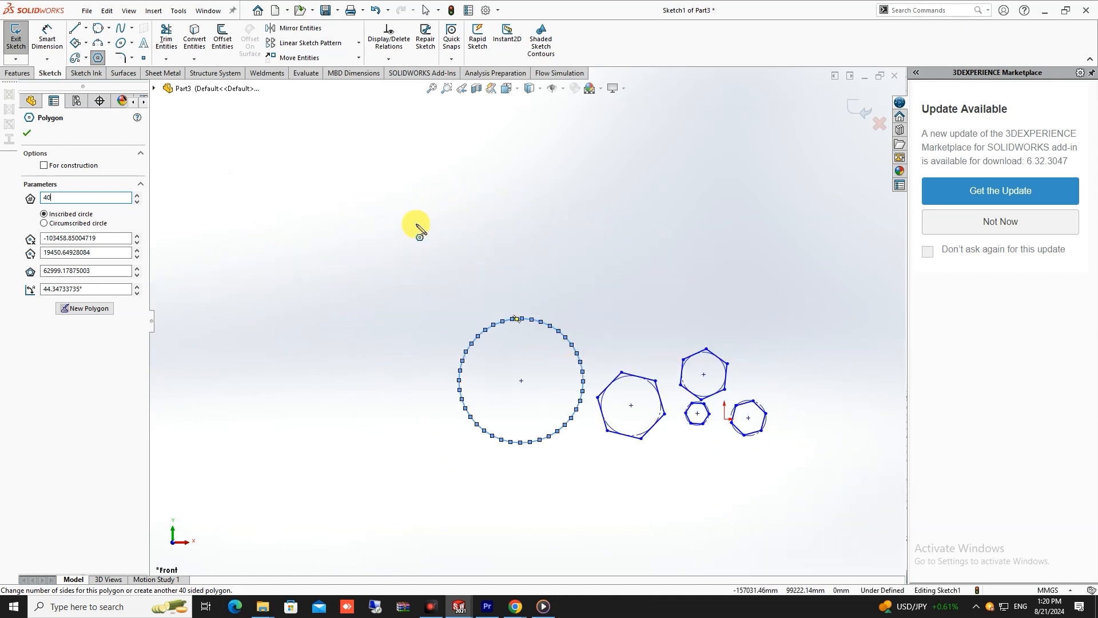
pyautogui.press('Escape')
pyautogui.scroll(3, 524, 320)
pyautogui.scroll(-3, 581, 351)
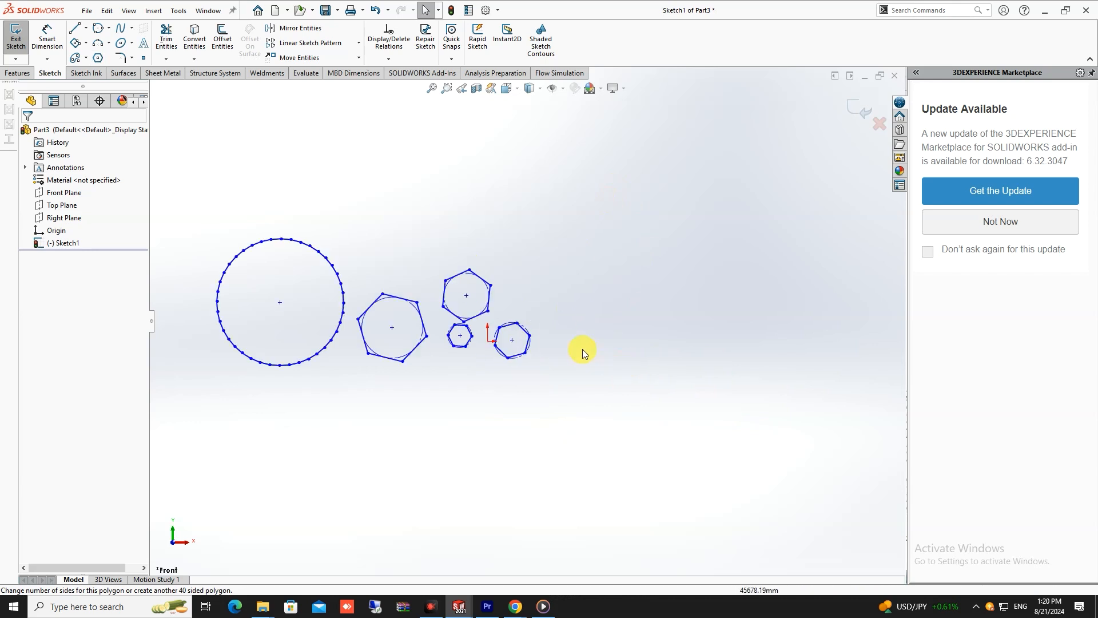
pyautogui.scroll(-2, 336, 287)
pyautogui.scroll(2, 396, 250)
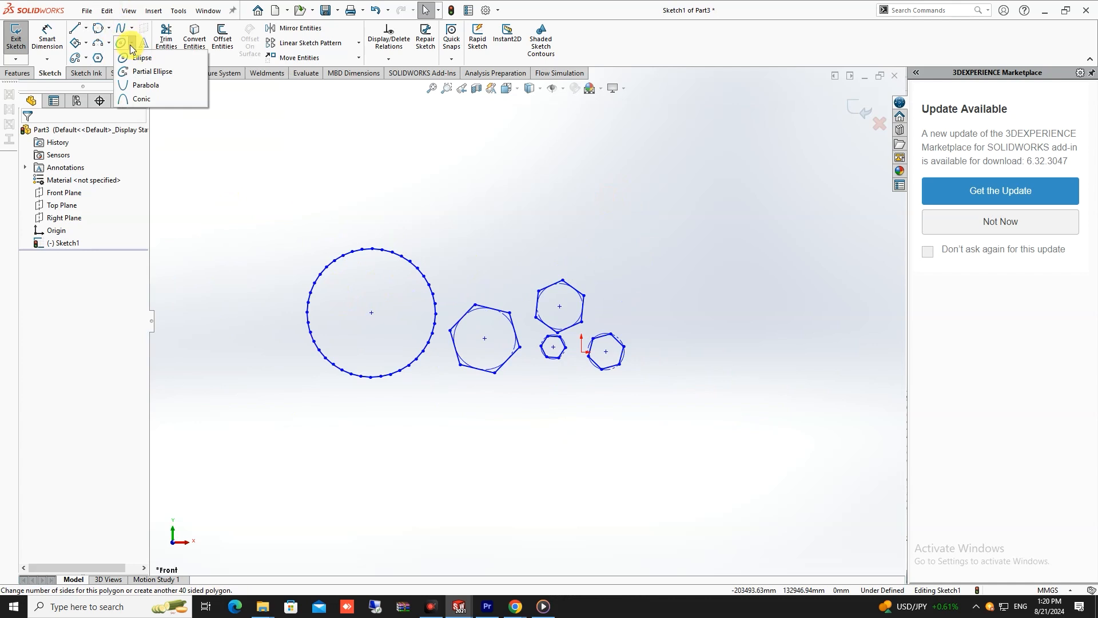
# - Sketch a wide horizontal ellipse above the polygons with a major radius of about 102704 mm and a minor radius of about 30849 mm
pyautogui.click(165, 62)
pyautogui.scroll(1, 435, 144)
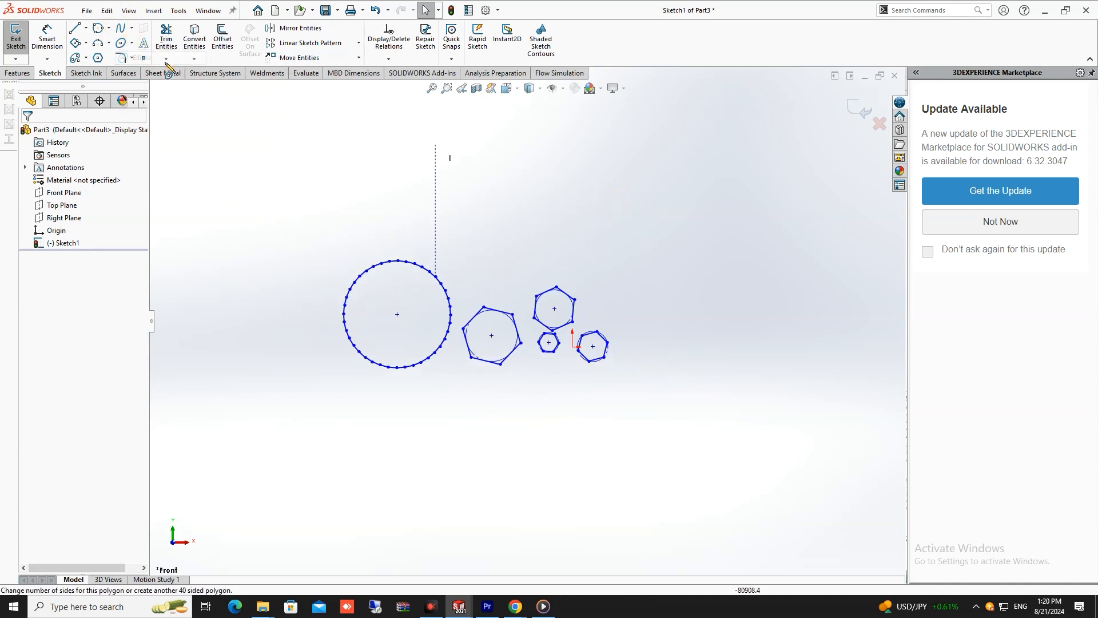
pyautogui.scroll(3, 529, 269)
pyautogui.scroll(-3, 516, 204)
pyautogui.click(516, 213)
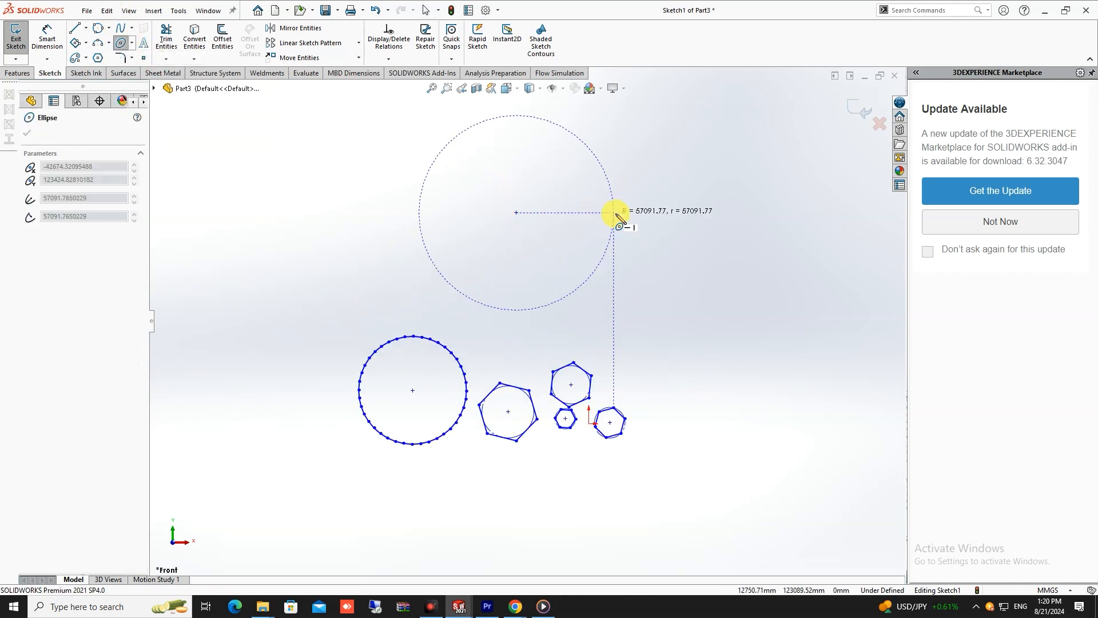
pyautogui.click(691, 212)
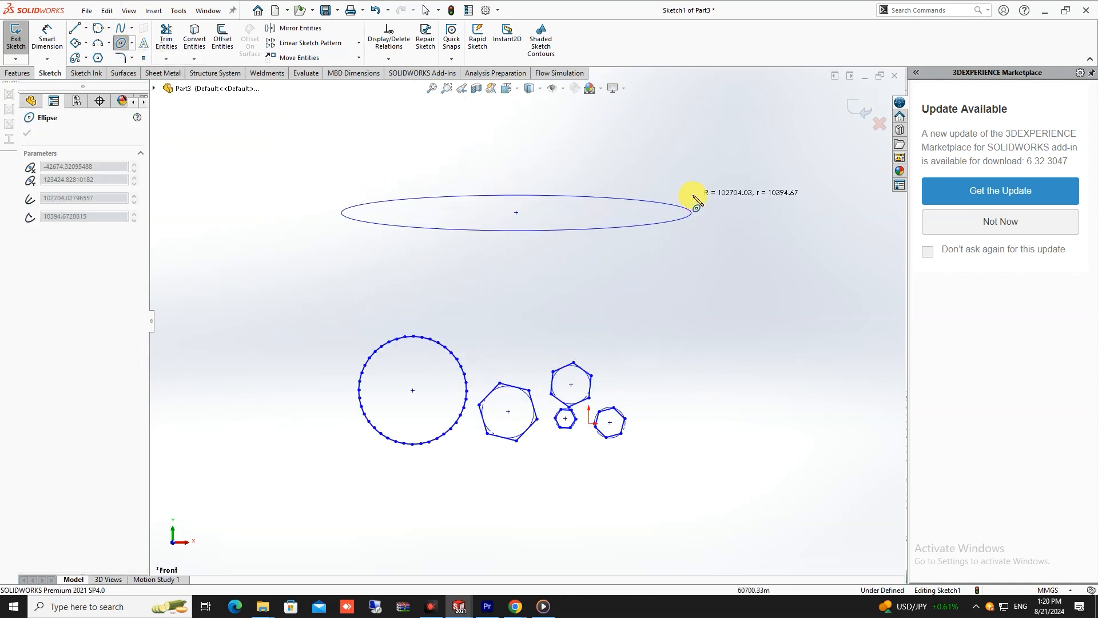
pyautogui.click(694, 160)
pyautogui.press('Escape')
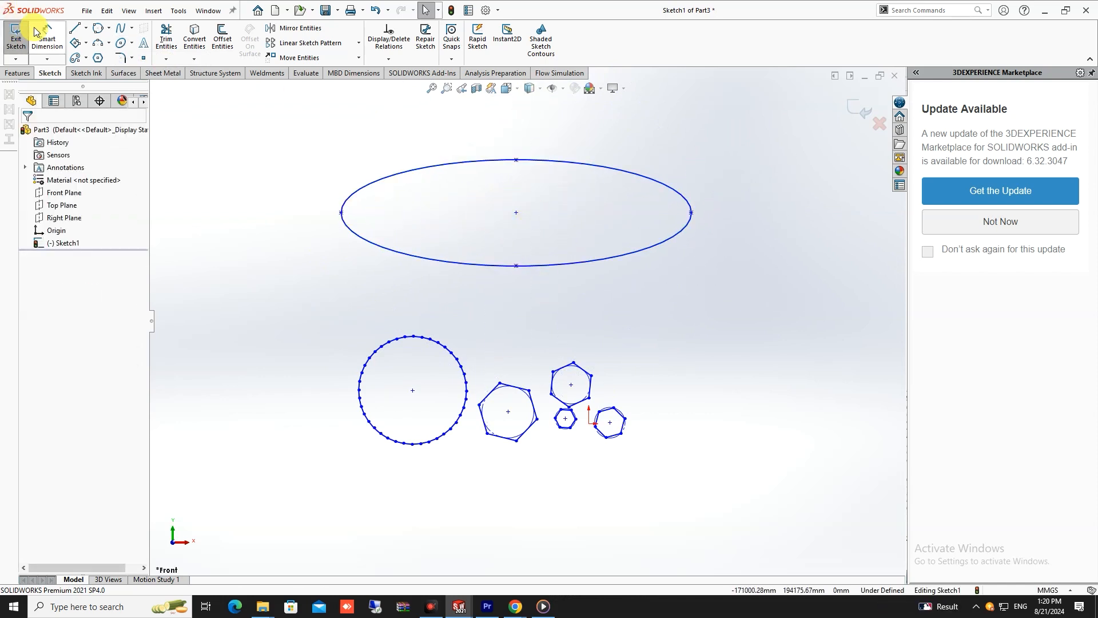
# - Sketch a tilted partial ellipse beside the full ellipse, with radii of about 146966 mm and 99560 mm, spanning about 326°
pyautogui.scroll(3, 601, 376)
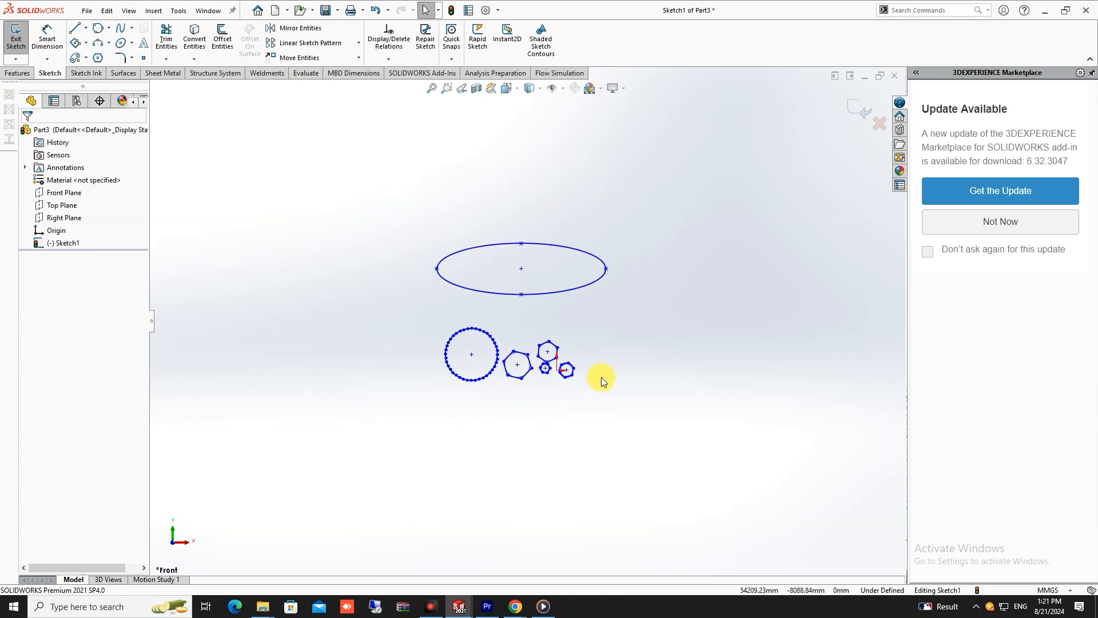
pyautogui.scroll(-3, 433, 414)
pyautogui.scroll(2, 434, 414)
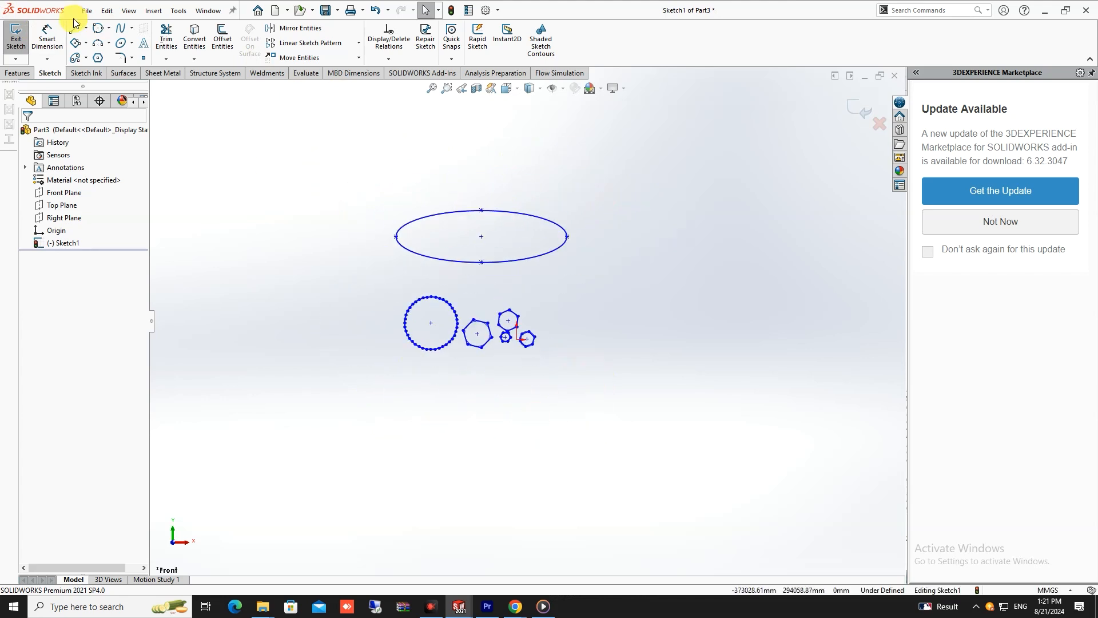
pyautogui.click(130, 44)
pyautogui.click(132, 44)
pyautogui.click(136, 43)
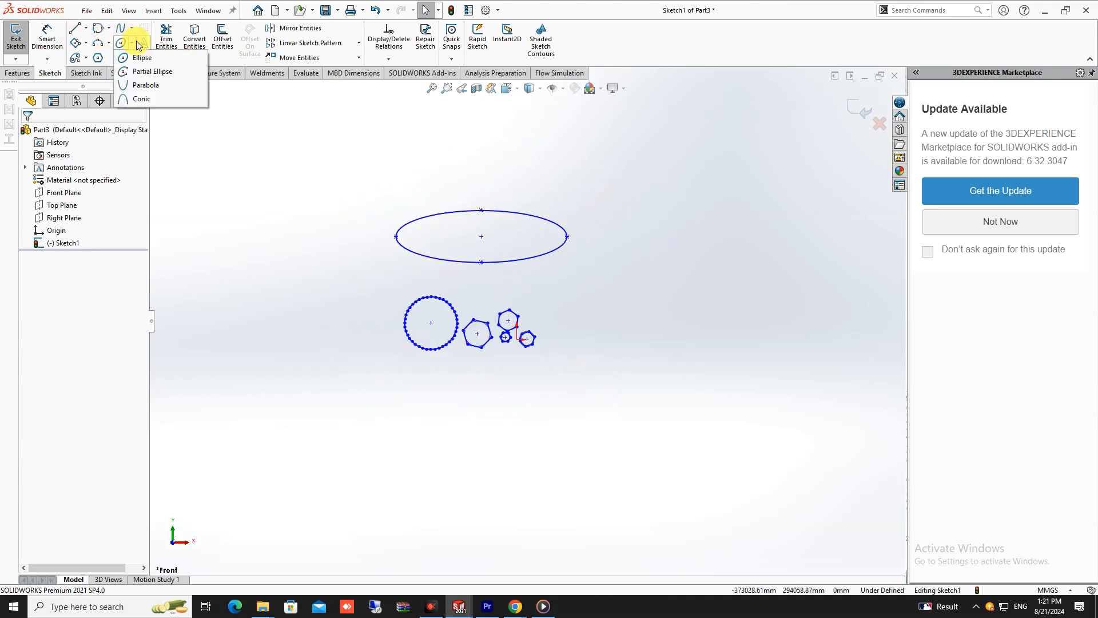
pyautogui.click(137, 72)
pyautogui.scroll(3, 283, 175)
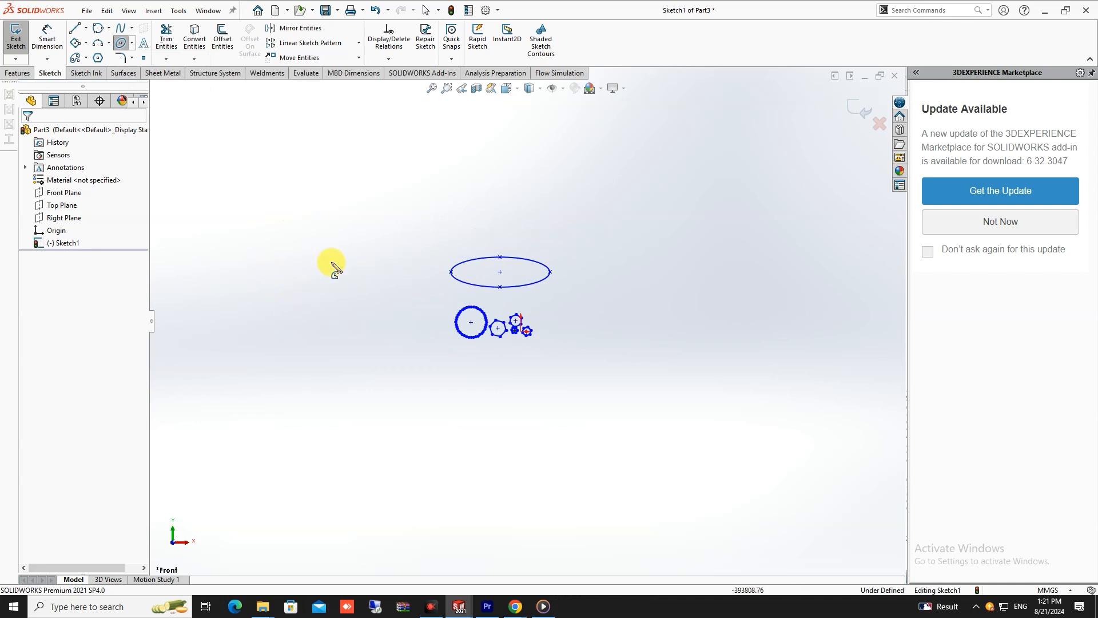
pyautogui.click(286, 272)
pyautogui.click(347, 241)
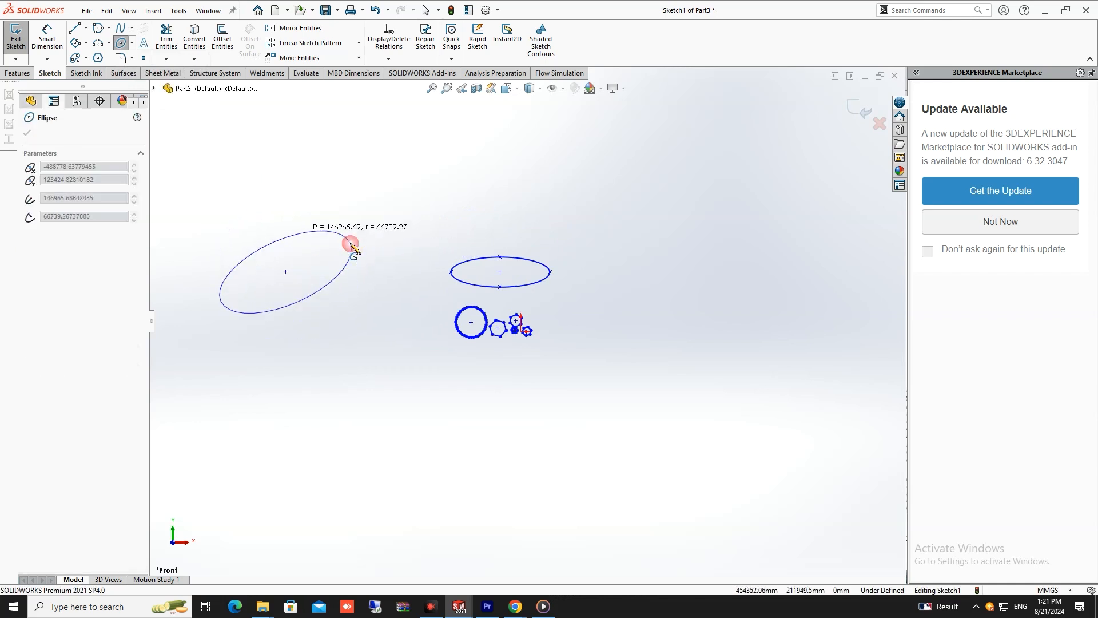
pyautogui.click(200, 259)
pyautogui.click(207, 257)
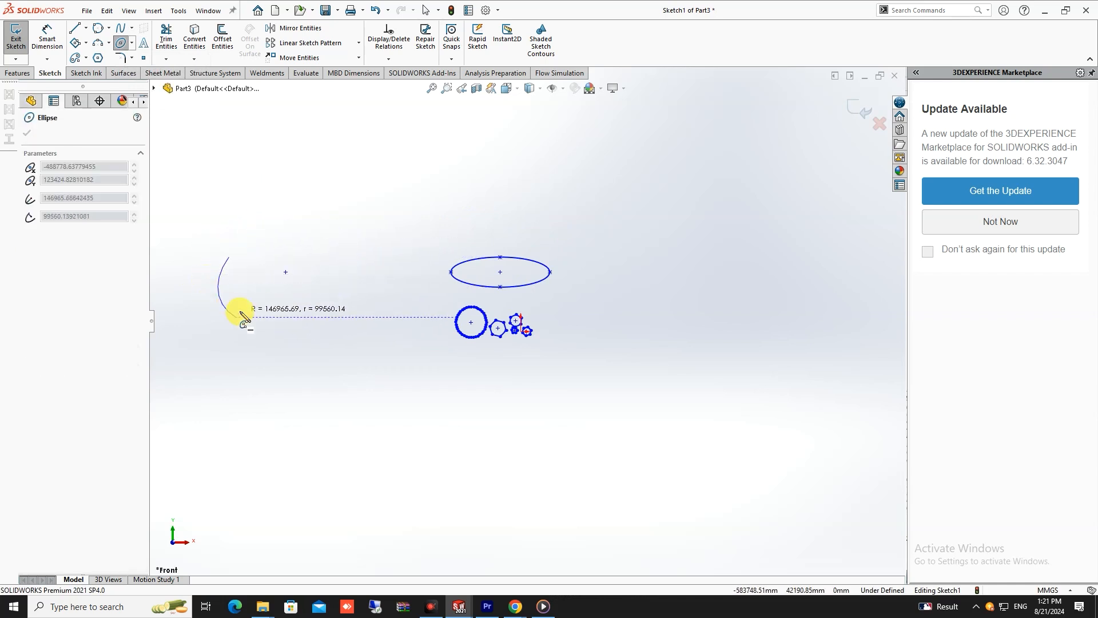
pyautogui.click(252, 236)
pyautogui.scroll(2, 261, 277)
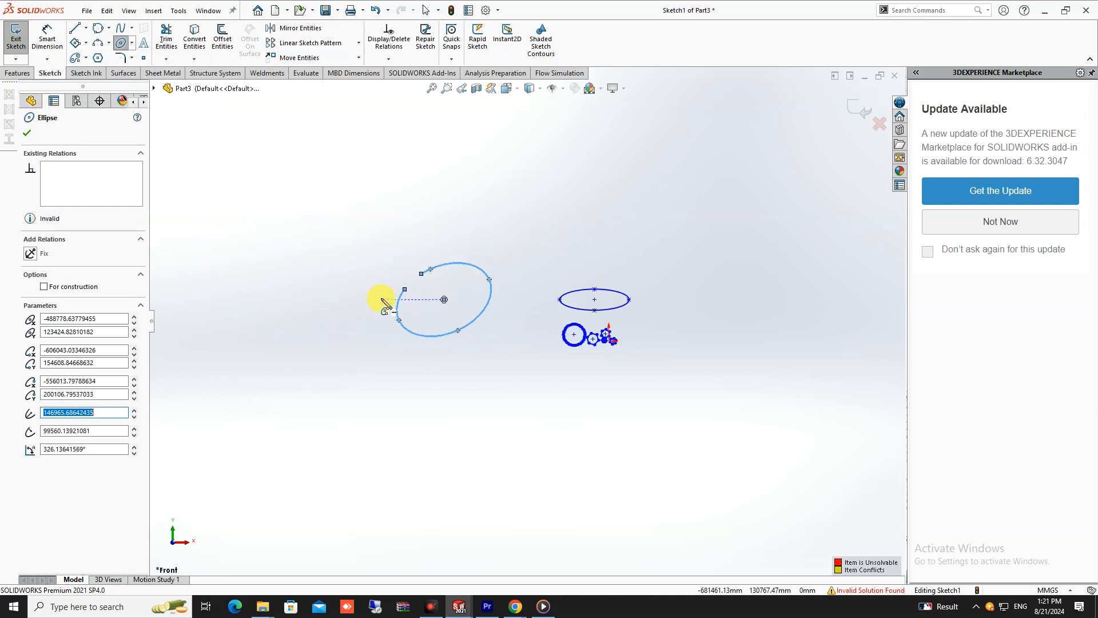
pyautogui.press('Escape')
# - Delete all entities from the sketch
pyautogui.scroll(-9, 420, 297)
pyautogui.scroll(7, 537, 312)
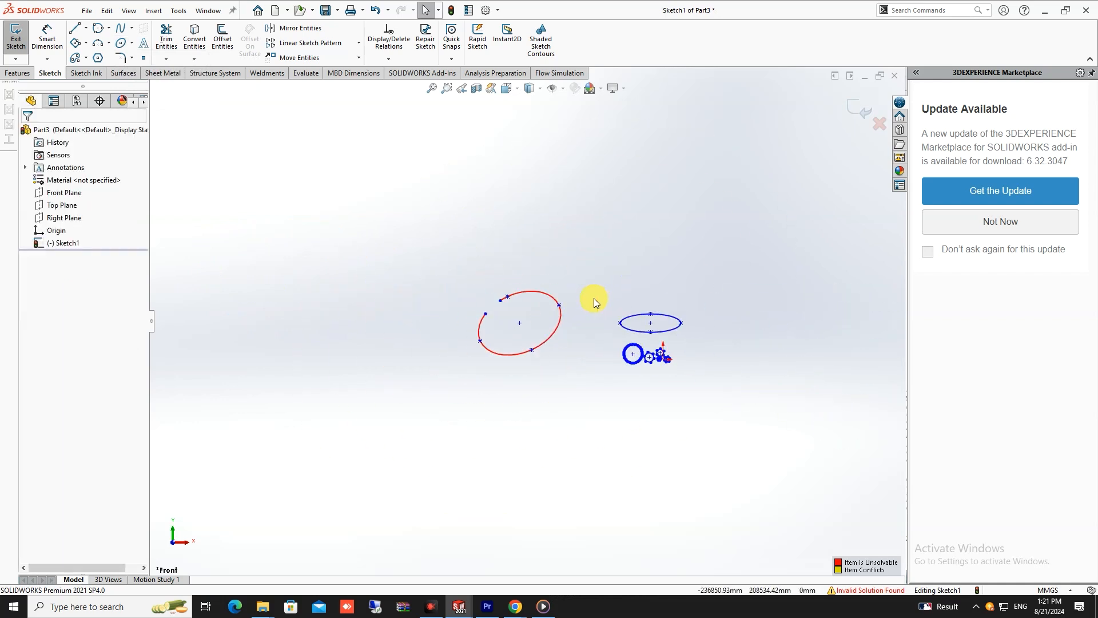
pyautogui.scroll(3, 602, 299)
pyautogui.scroll(-6, 607, 312)
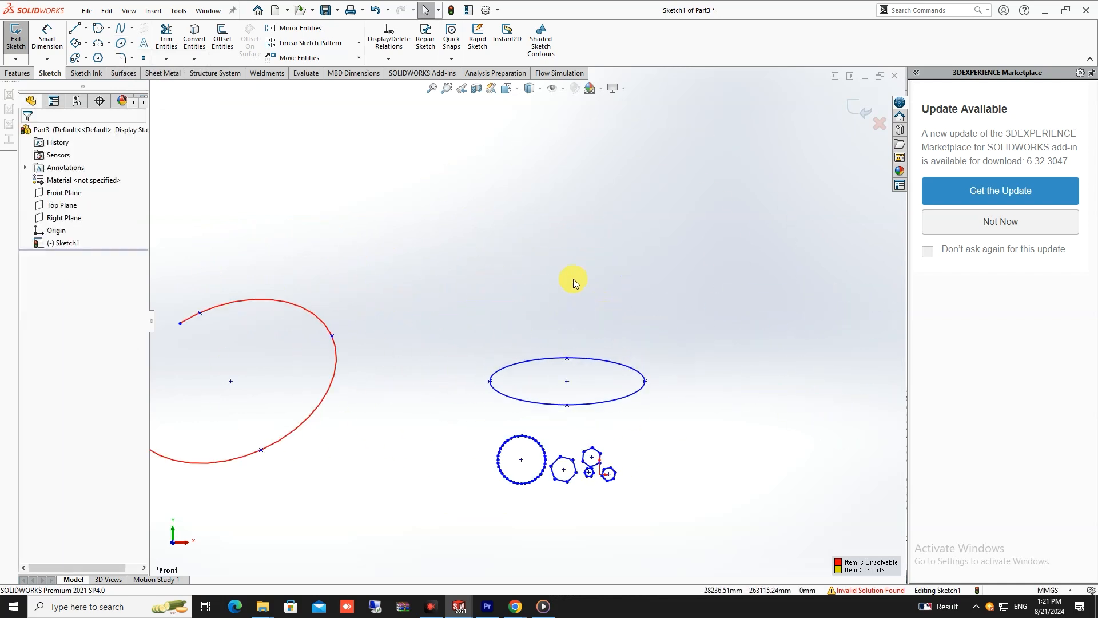
pyautogui.scroll(4, 573, 279)
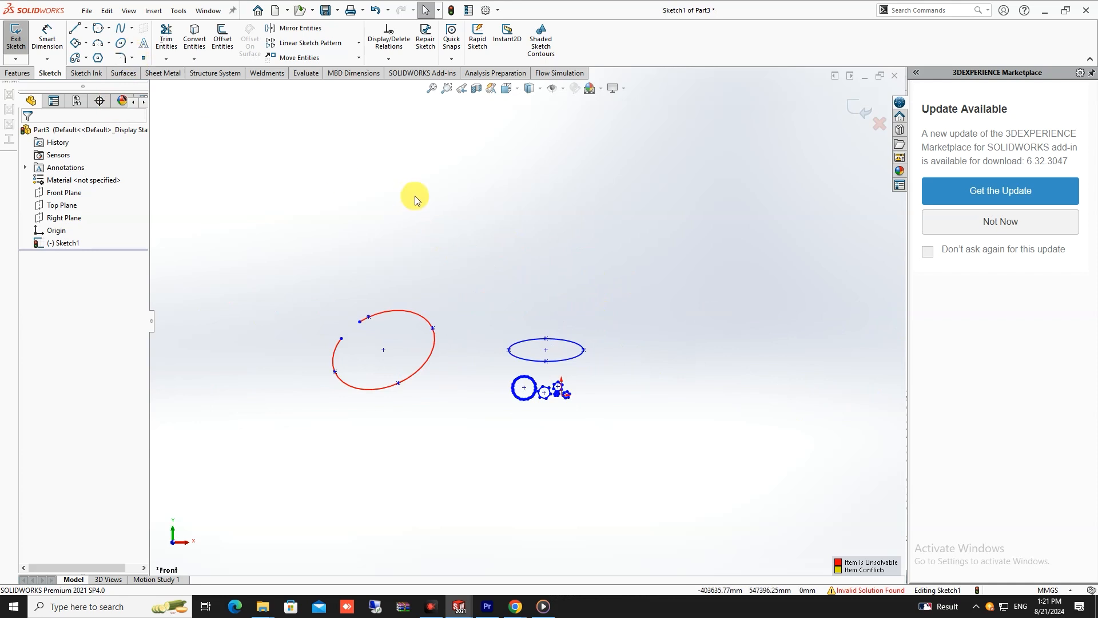
pyautogui.hotkey('ctrl', 'a')
pyautogui.press('Delete')
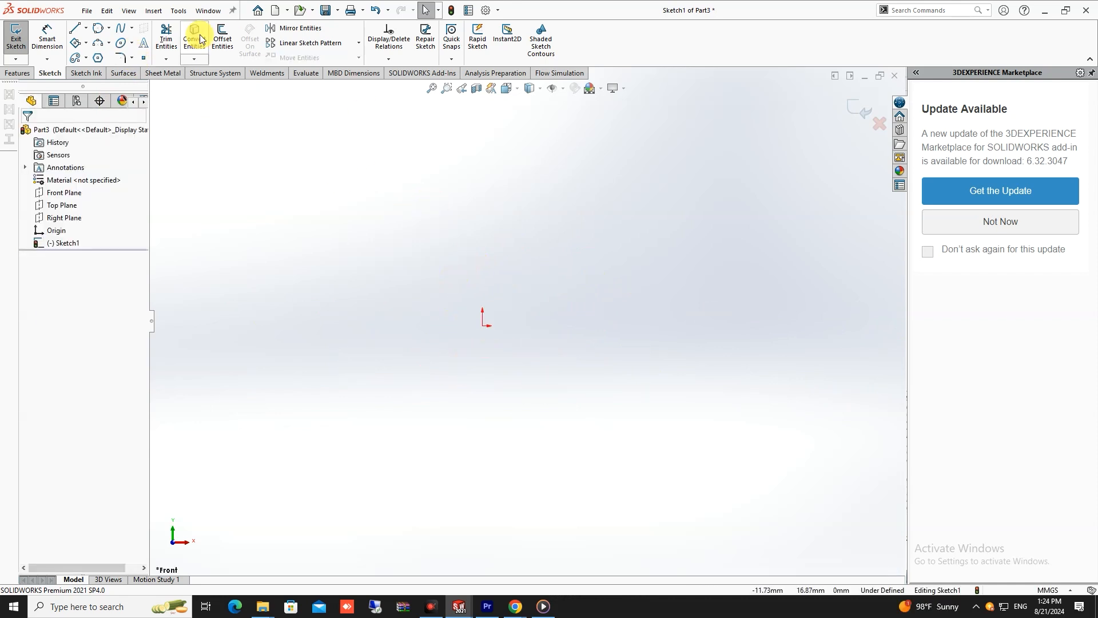
# - Sketch a parabola opening to the left around the origin, with its focus left of the origin and a focal length of about 15.65 mm
pyautogui.click(131, 43)
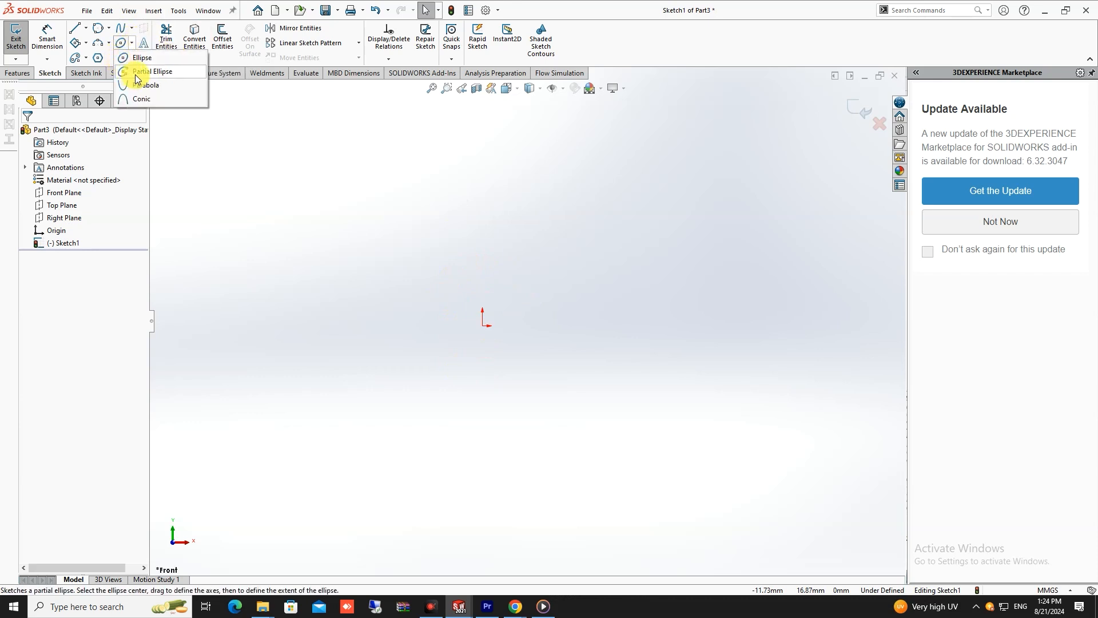
pyautogui.click(155, 100)
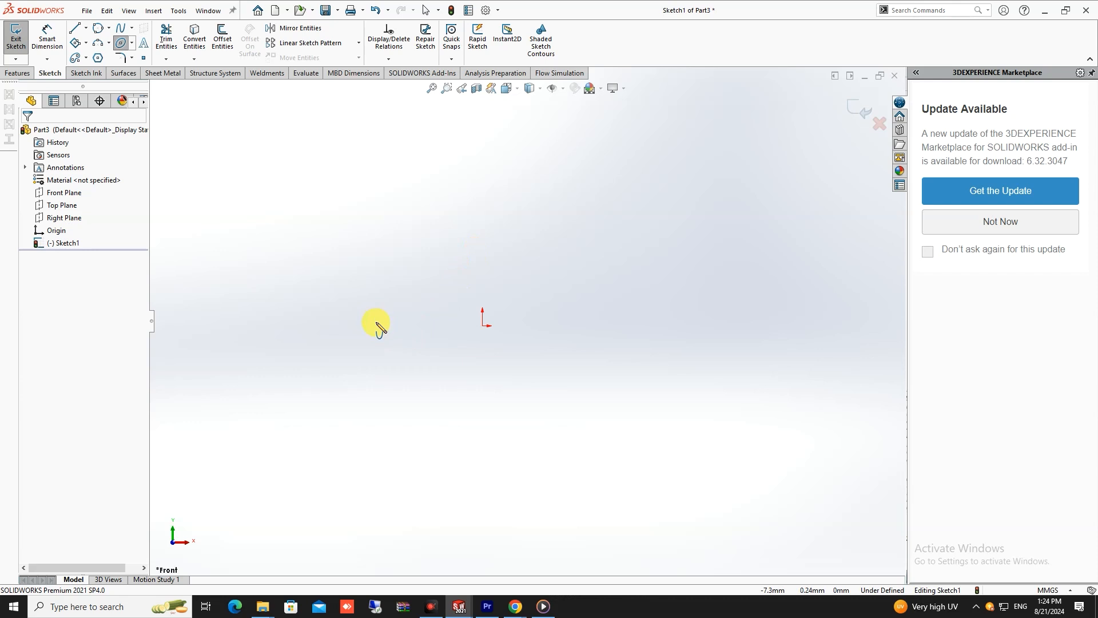
pyautogui.moveTo(373, 326); pyautogui.dragTo(602, 328)
pyautogui.scroll(5, 542, 212)
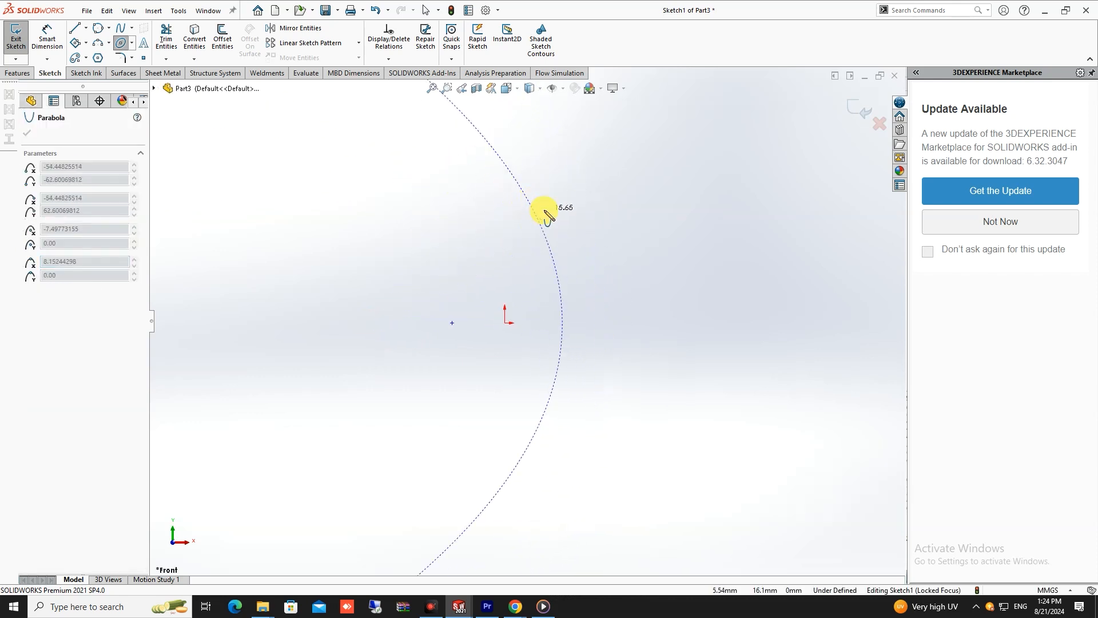
pyautogui.click(466, 258)
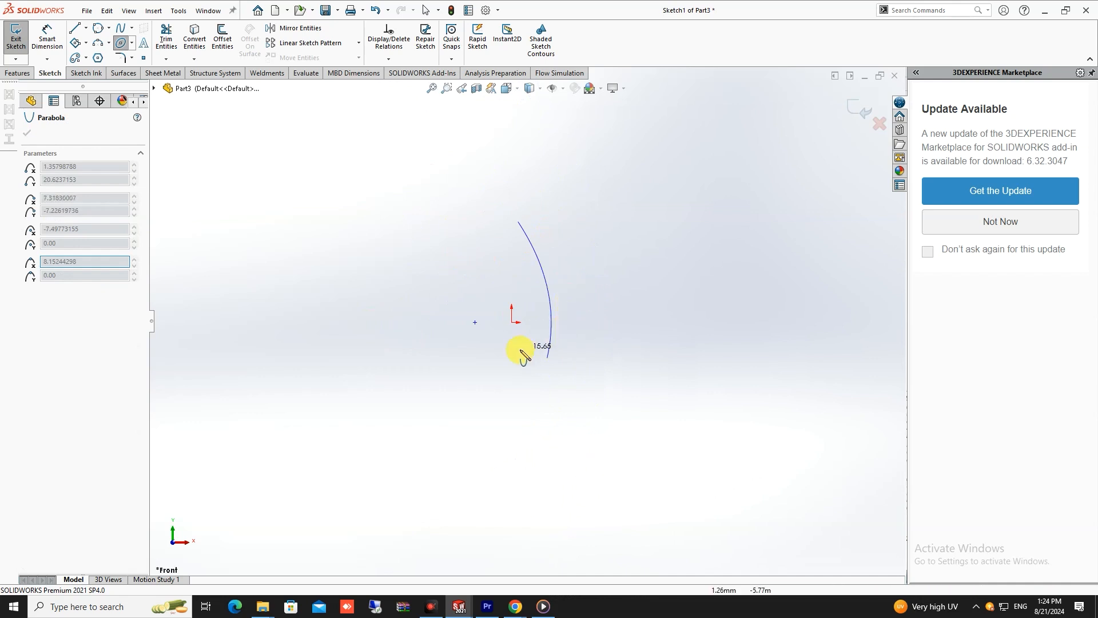
pyautogui.click(381, 401)
pyautogui.press('Escape')
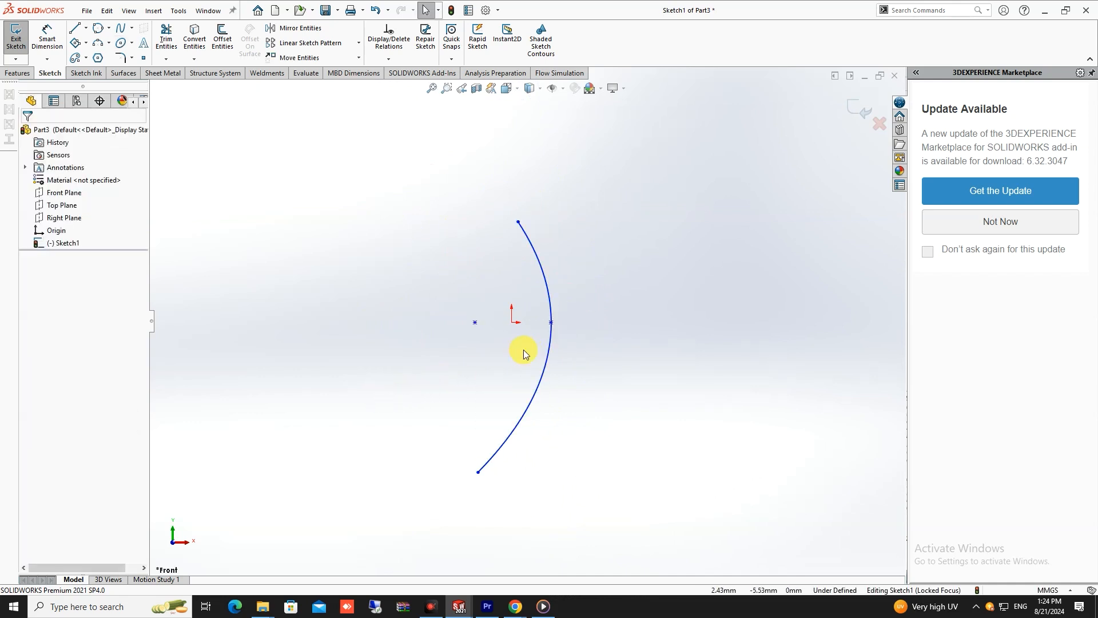
pyautogui.scroll(3, 497, 291)
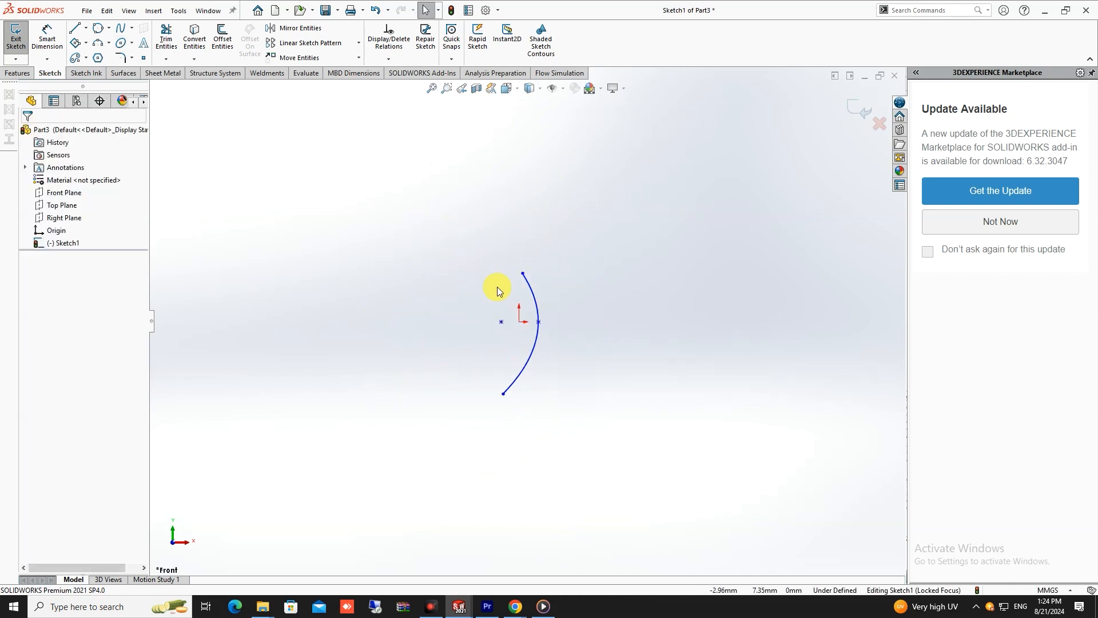
pyautogui.scroll(-5, 544, 365)
pyautogui.scroll(2, 548, 366)
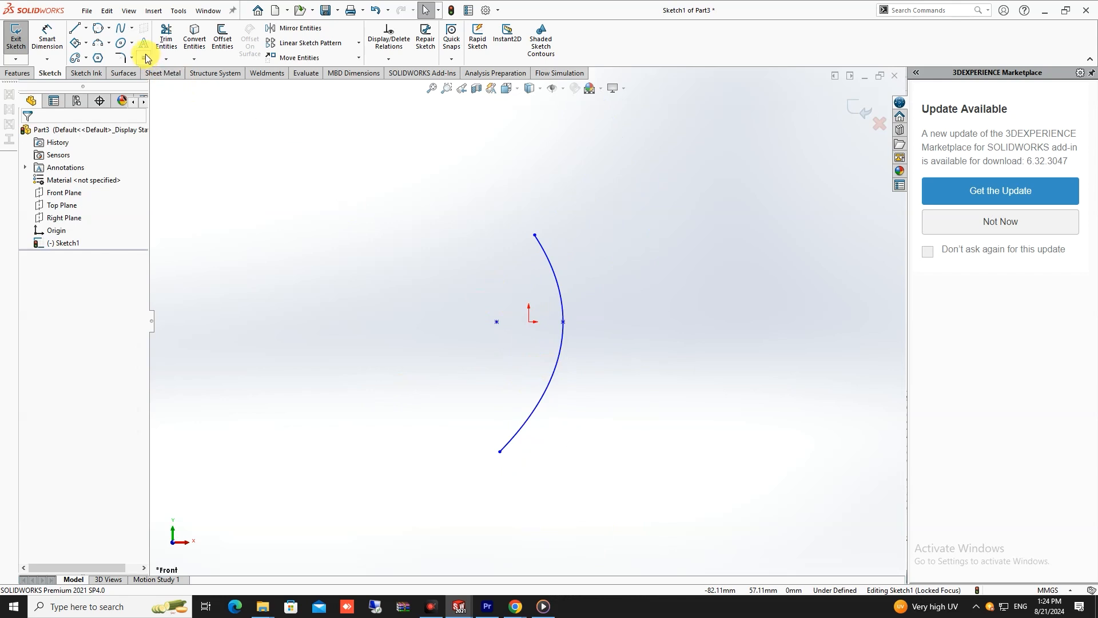
# - Sketch a three-point semicircular arc far left of the parabola, level with the origin, with a radius of about 18.18 mm
pyautogui.click(131, 44)
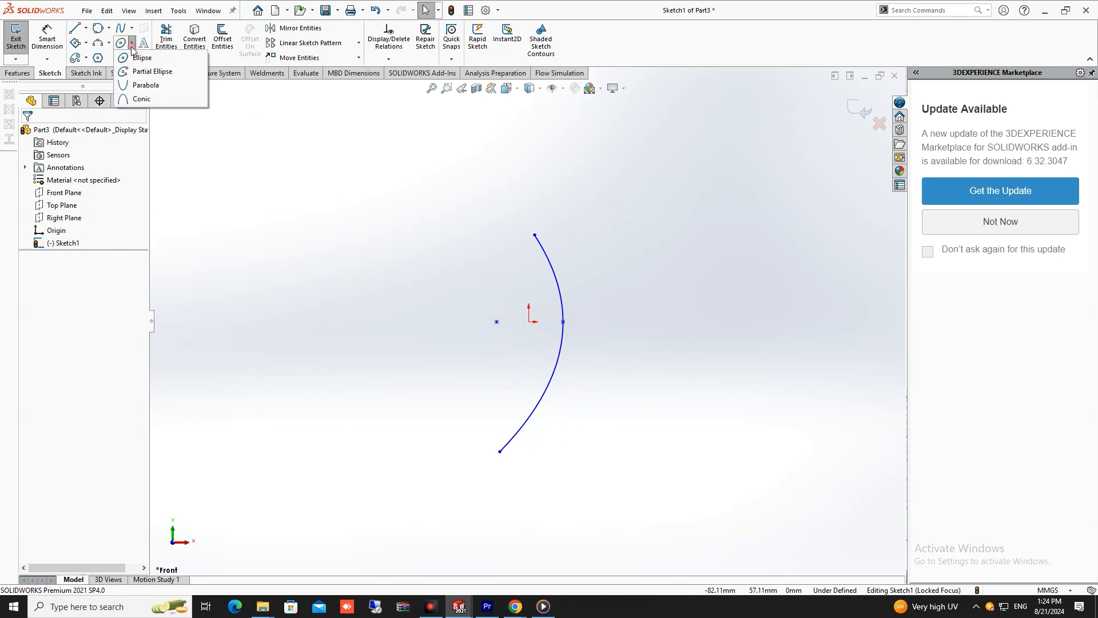
pyautogui.click(319, 221)
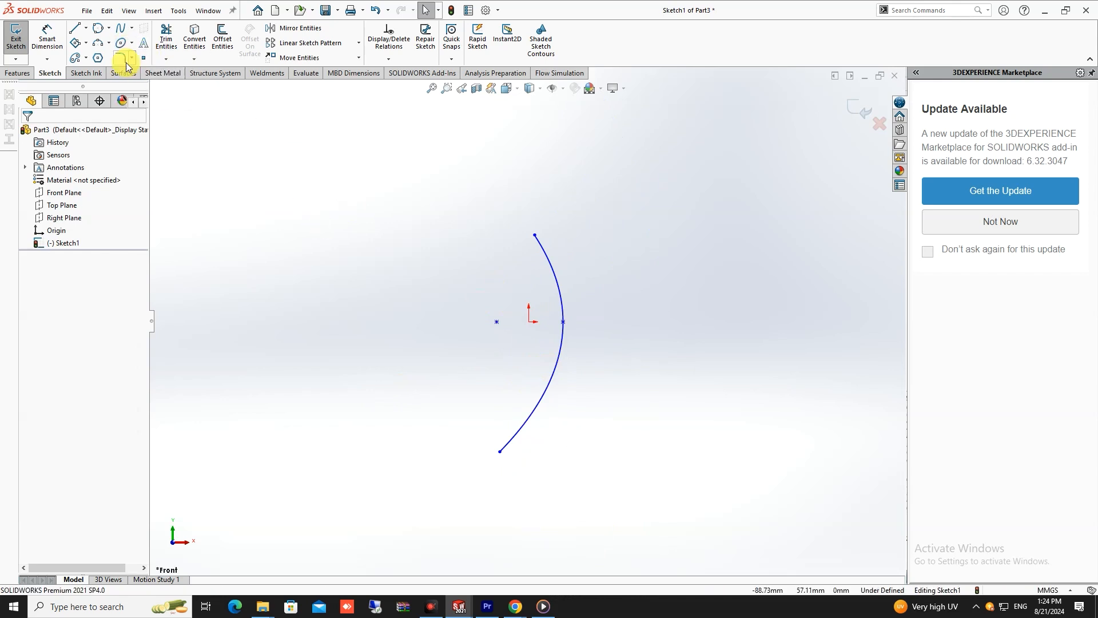
pyautogui.click(97, 43)
pyautogui.click(216, 324)
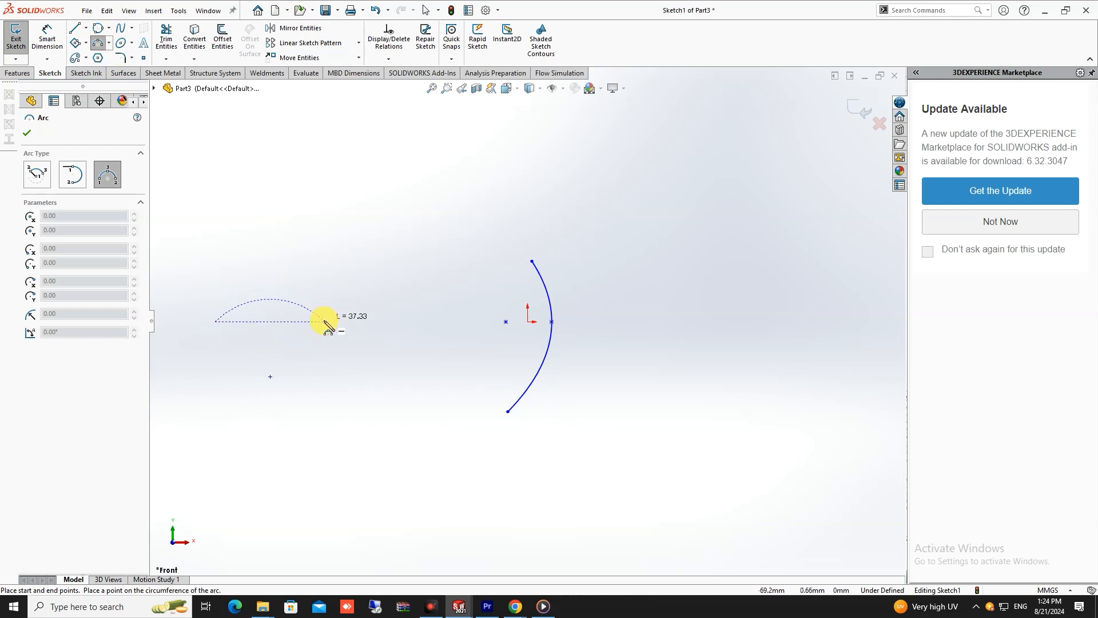
pyautogui.click(324, 321)
pyautogui.click(275, 270)
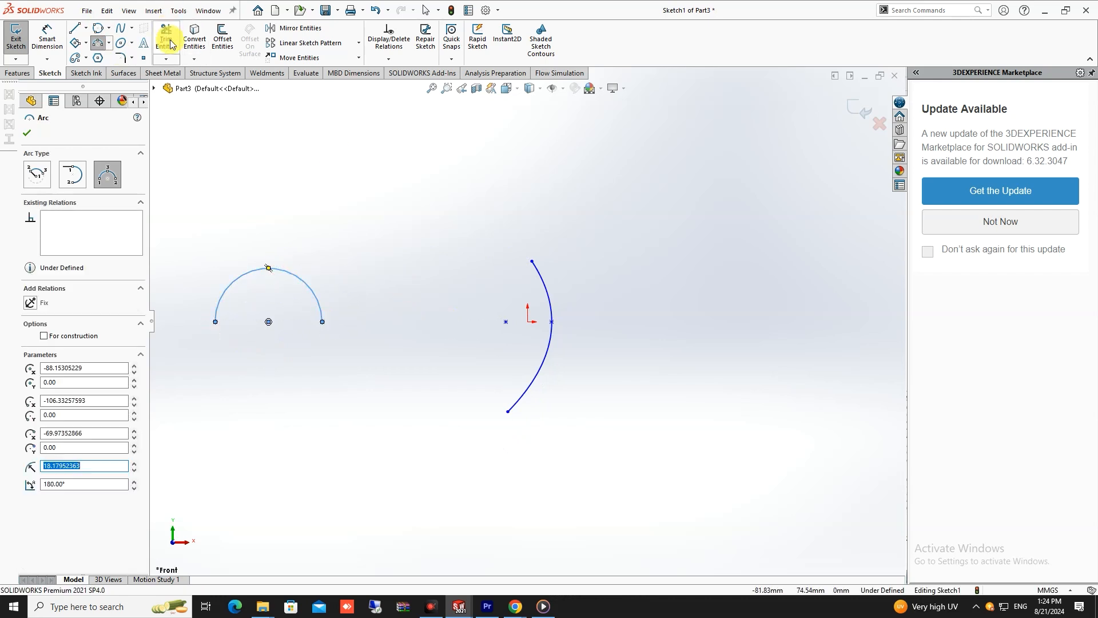
# - Sketch a three-point arched spline between the parabola and the arc, with both ends level with the arc's endpoints
pyautogui.click(120, 28)
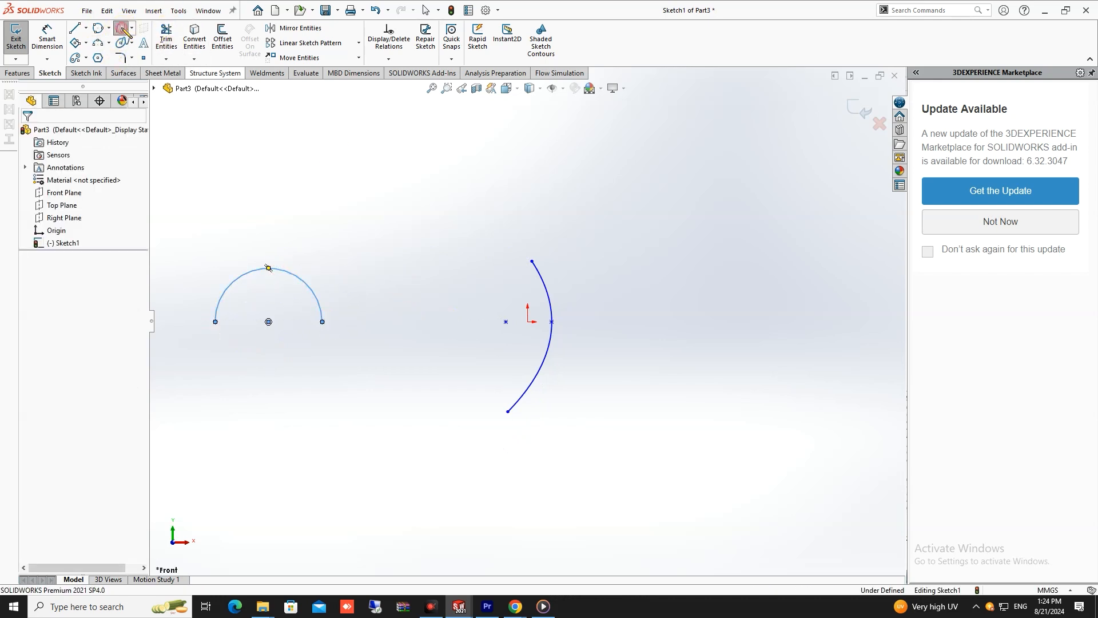
pyautogui.click(487, 321)
pyautogui.click(415, 245)
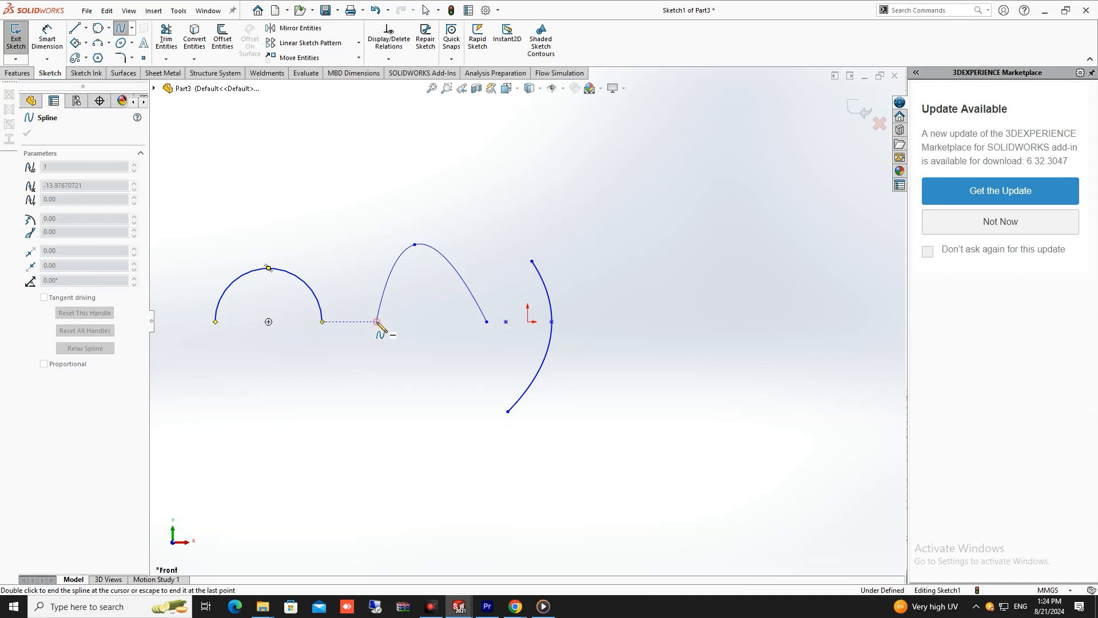
pyautogui.doubleClick(377, 321)
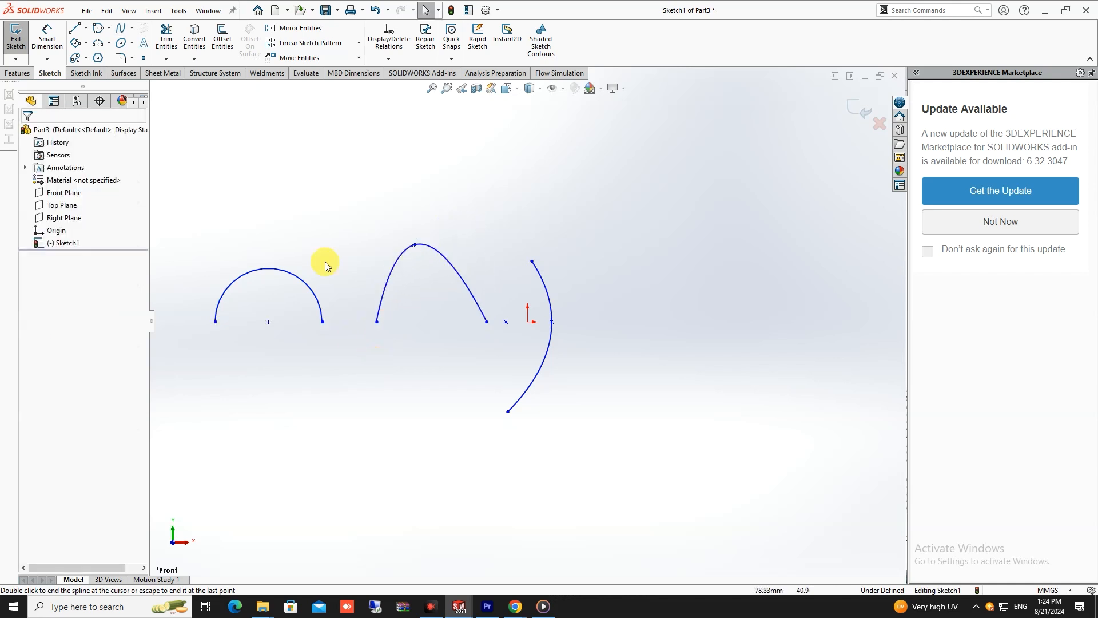
# - Try to sketch a downward conic from the arc's right endpoint to the spline's left endpoint
pyautogui.click(131, 44)
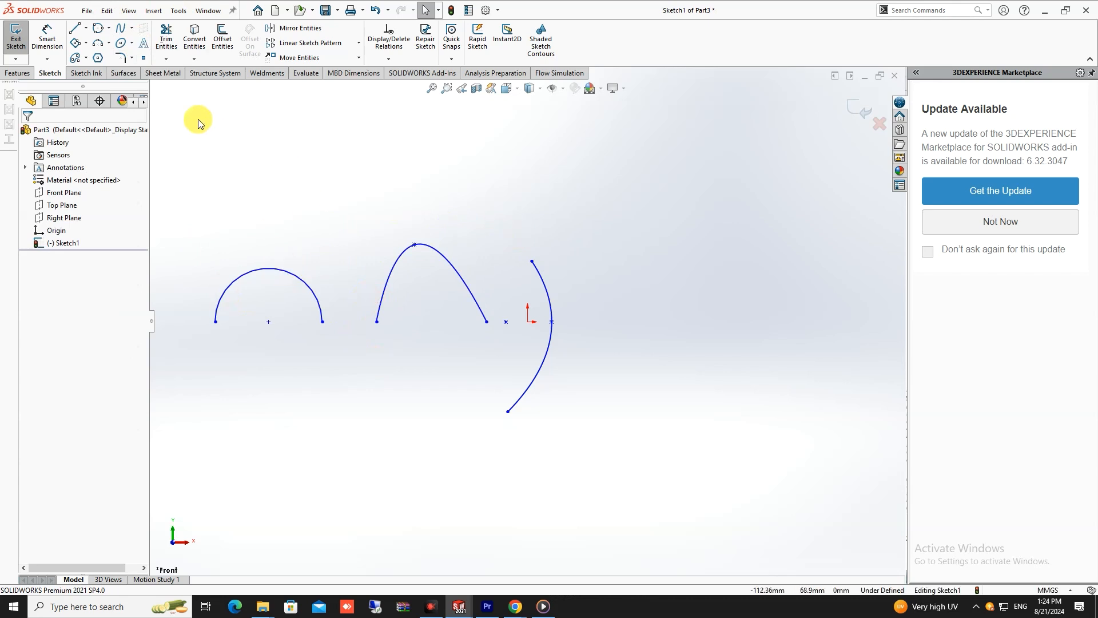
pyautogui.click(131, 43)
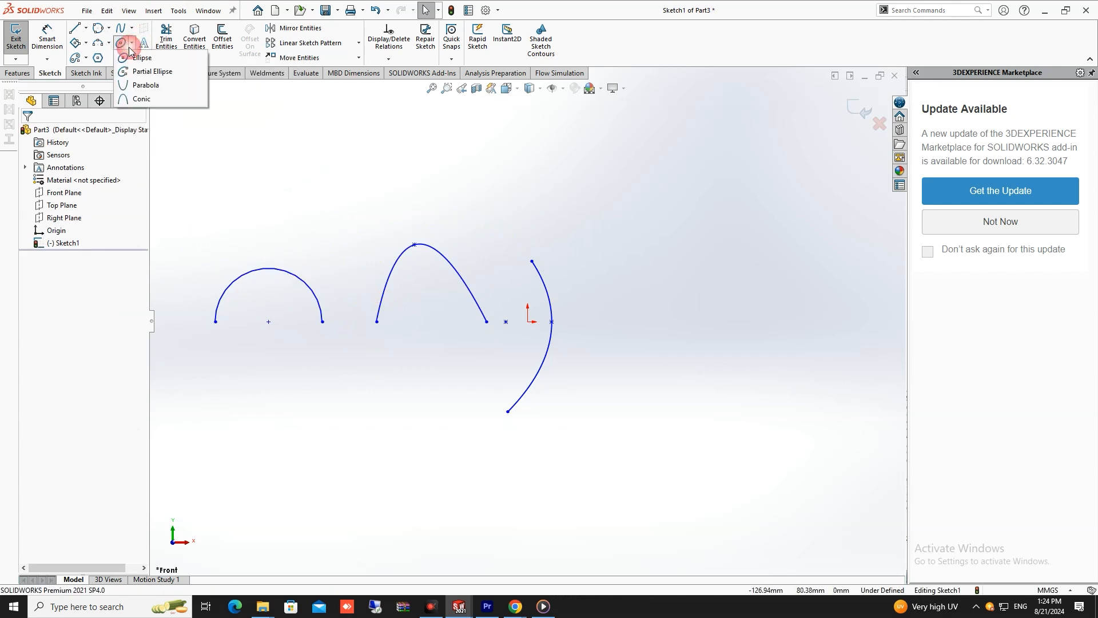
pyautogui.click(136, 103)
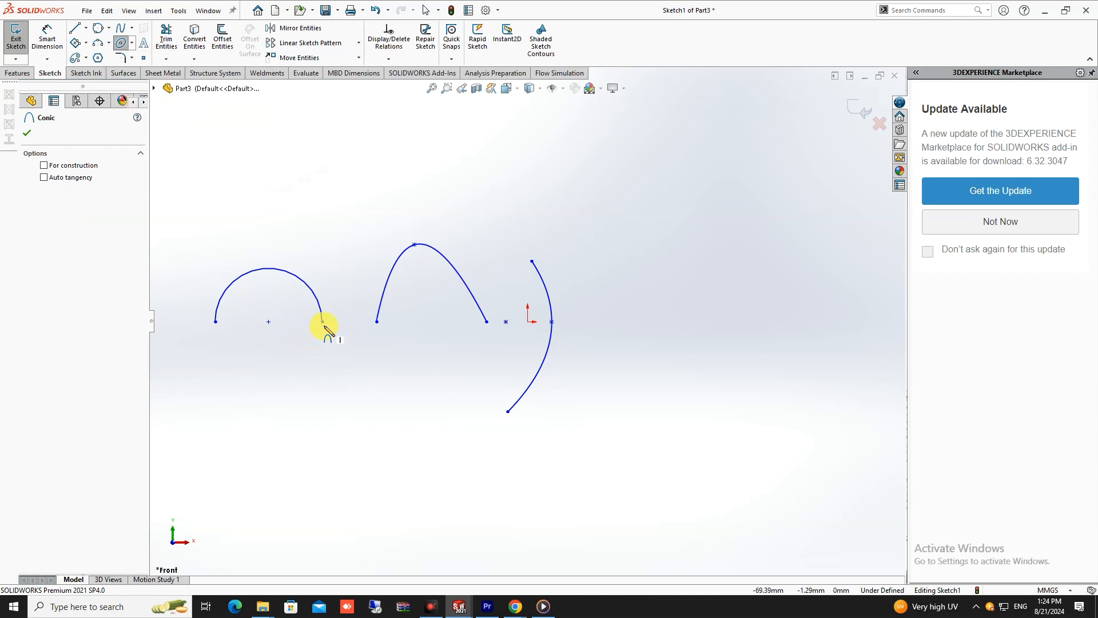
pyautogui.moveTo(323, 321); pyautogui.dragTo(382, 331)
pyautogui.click(378, 322)
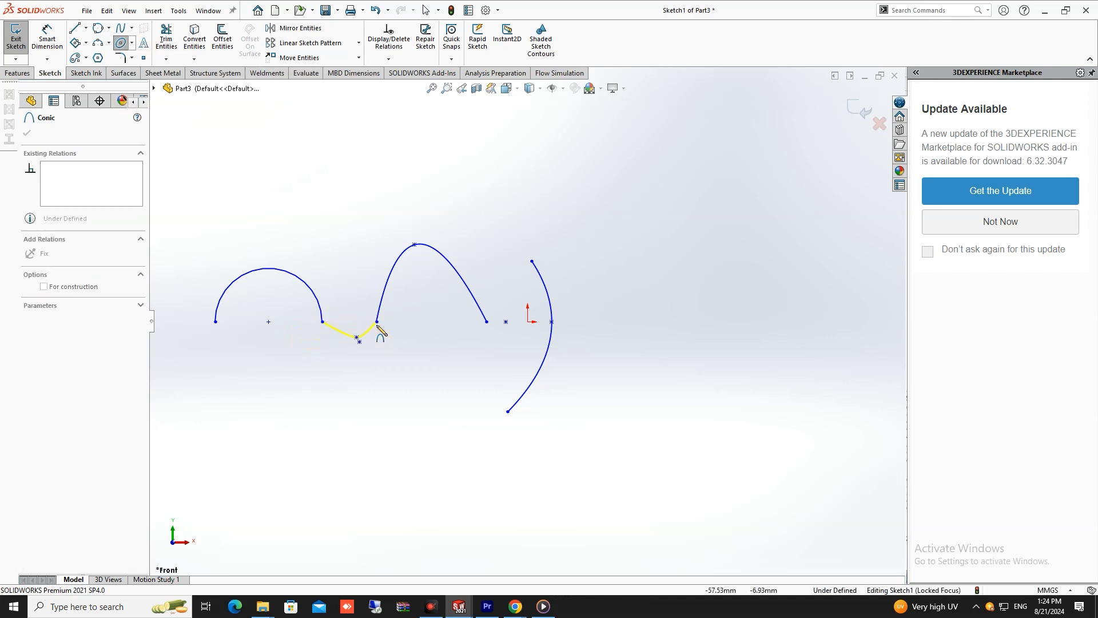
pyautogui.click(351, 421)
pyautogui.press('Escape')
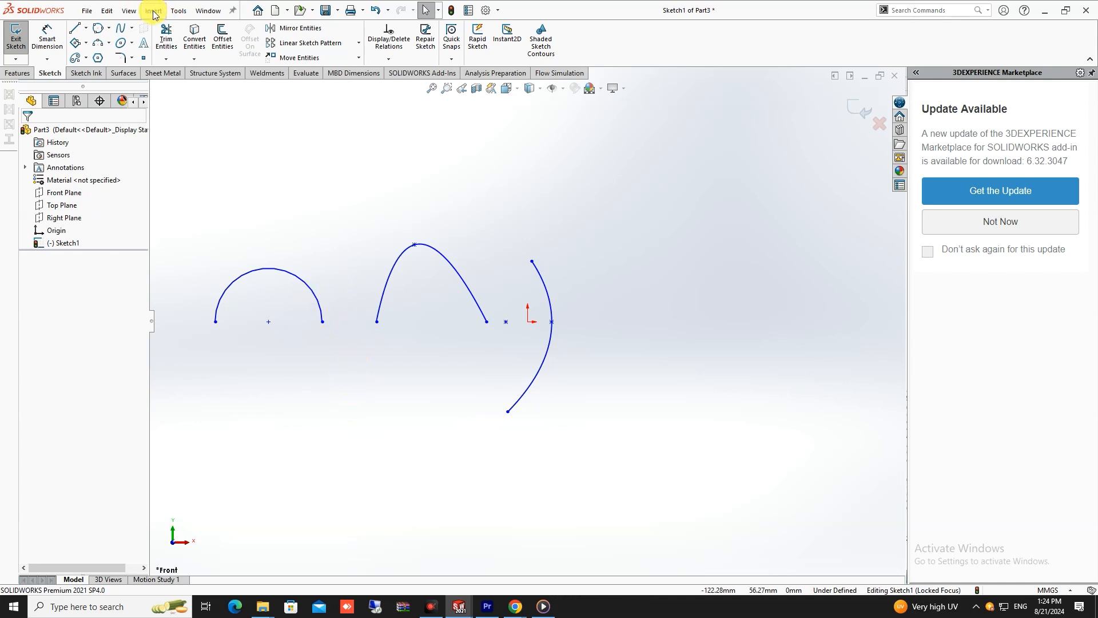
# - Sketch a downward conic from the semicircular arc's right endpoint to the spline's left endpoint, with its top vertex centred between them
pyautogui.click(132, 44)
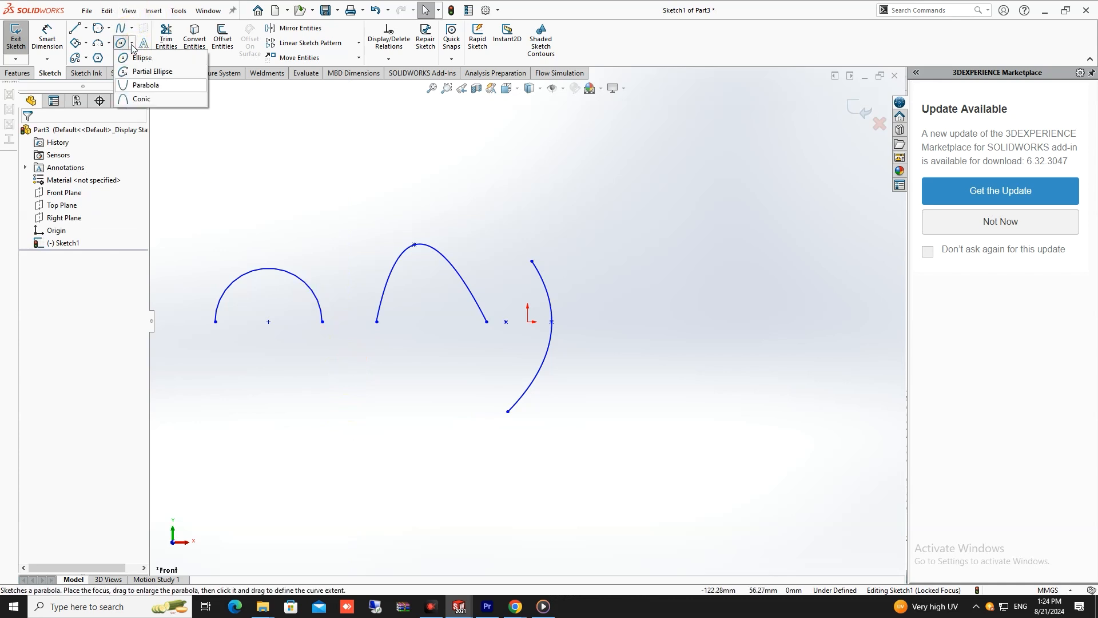
pyautogui.click(141, 99)
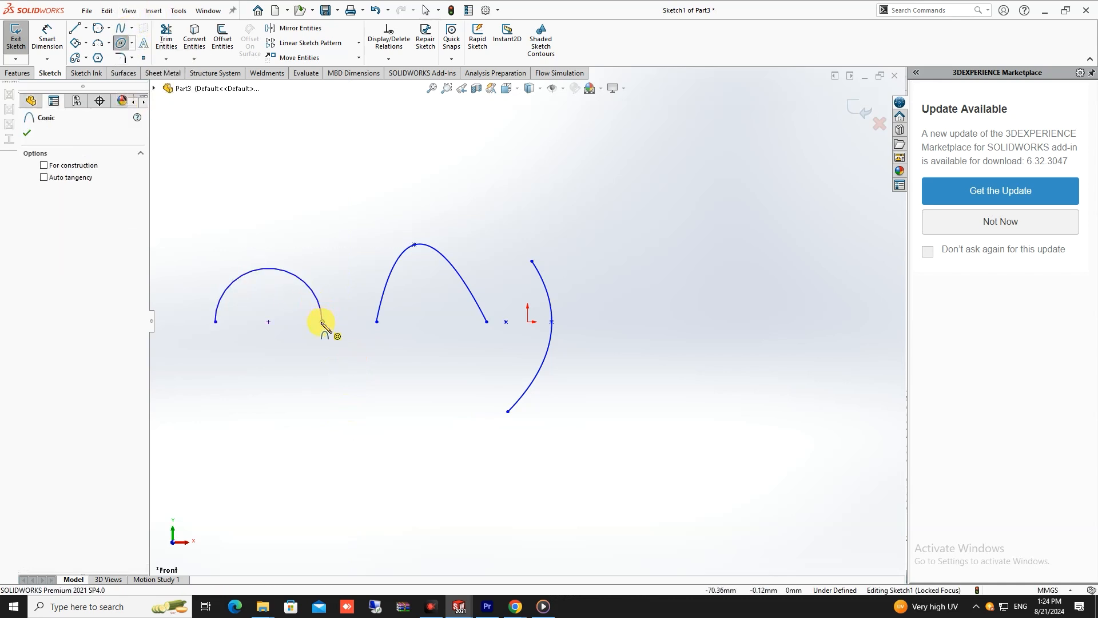
pyautogui.click(323, 322)
pyautogui.click(377, 322)
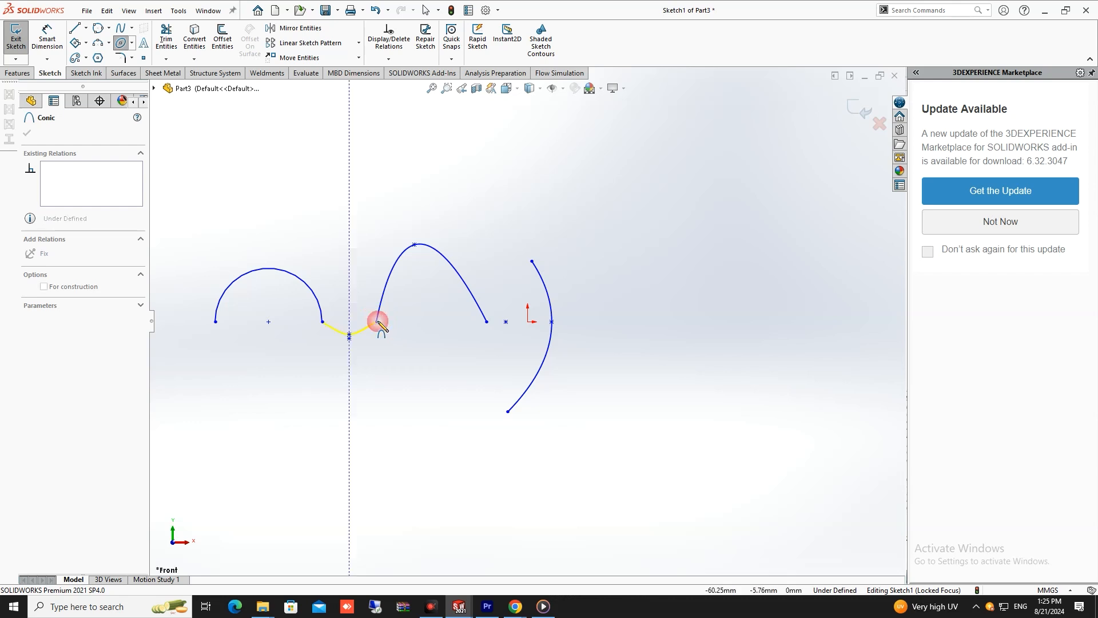
pyautogui.click(349, 387)
pyautogui.click(359, 415)
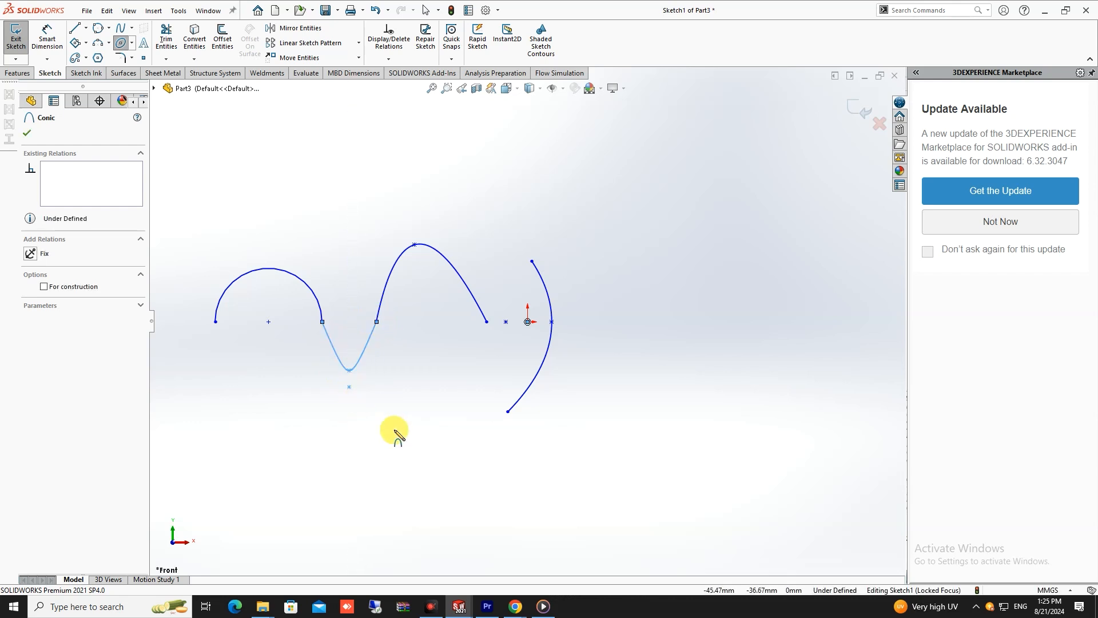
pyautogui.scroll(-3, 377, 377)
pyautogui.press('Escape')
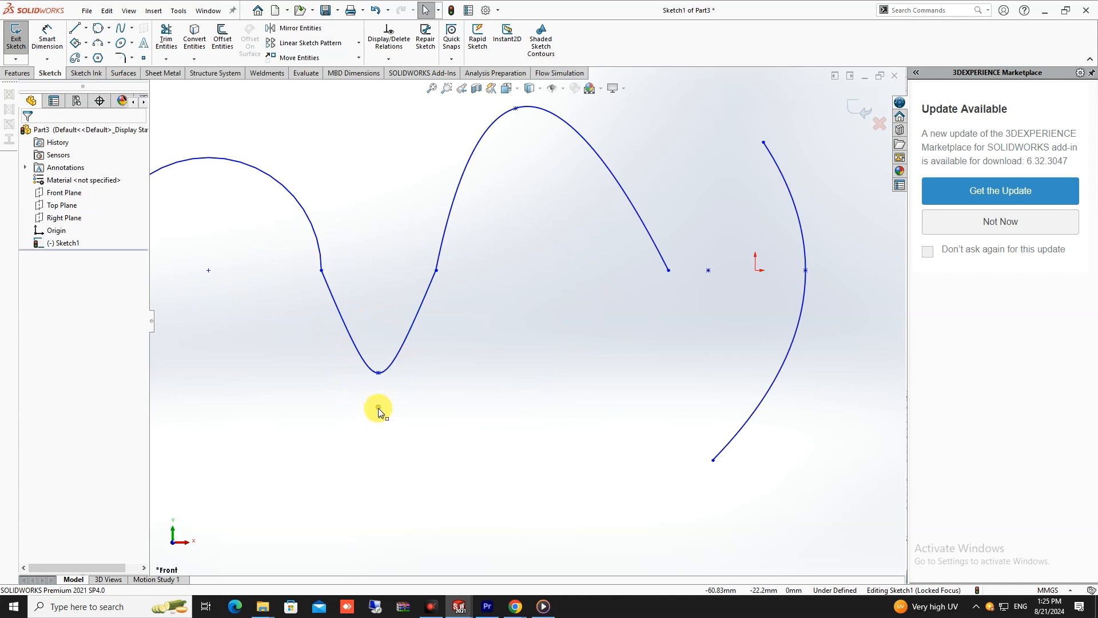
# - Stretch the downward conic by moving its control vertex straight down to about X -61.08, Y -44.63 mm
pyautogui.moveTo(378, 406); pyautogui.dragTo(377, 544)
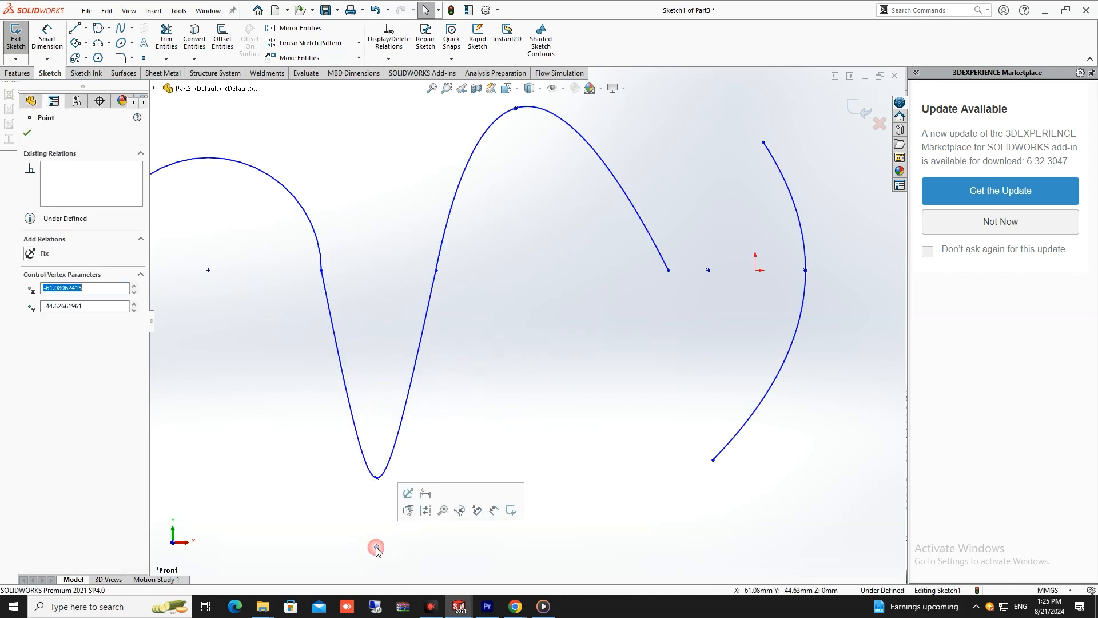
pyautogui.scroll(3, 495, 417)
pyautogui.press('Escape')
pyautogui.scroll(4, 513, 407)
pyautogui.scroll(-3, 587, 370)
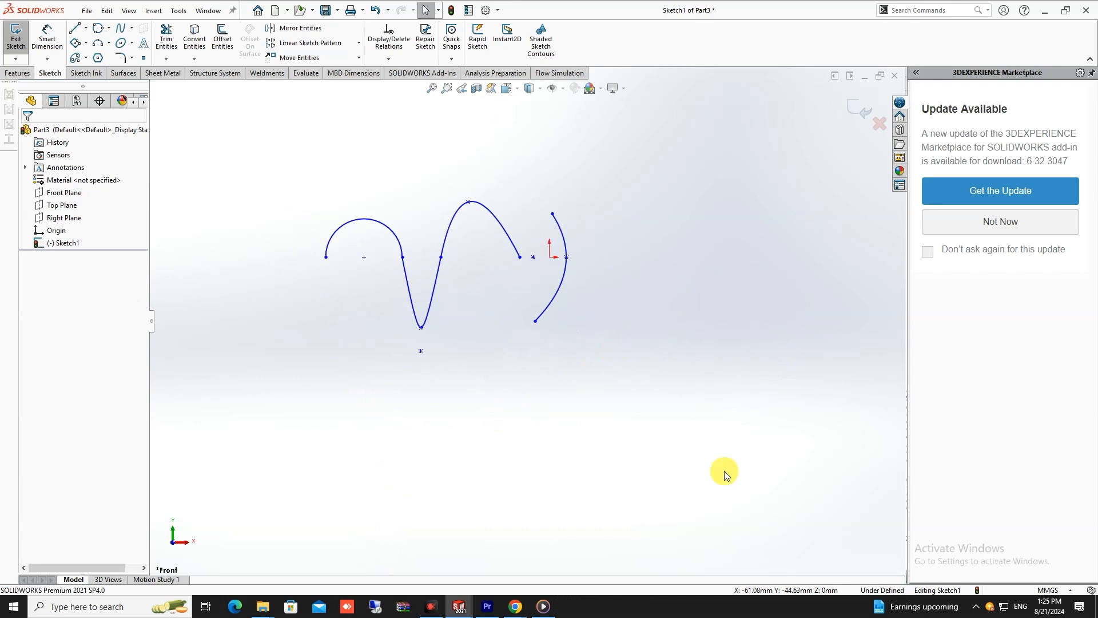
pyautogui.scroll(4, 590, 232)
pyautogui.scroll(-4, 597, 208)
pyautogui.scroll(3, 526, 320)
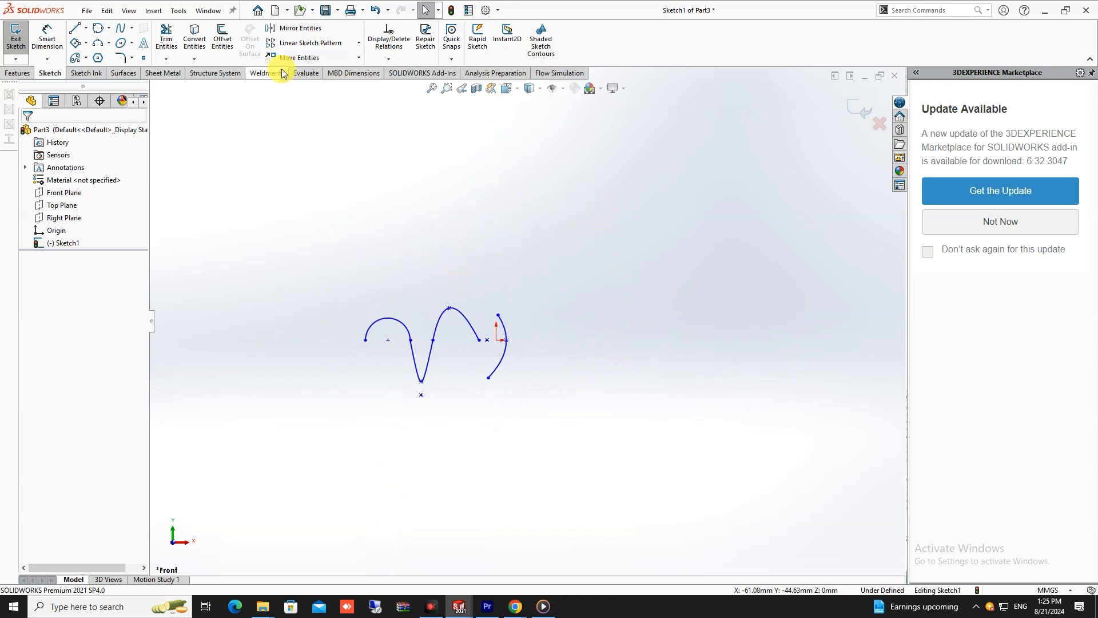
# - Sketch a horizontal midpoint line above and to the right of the origin, starting from its centre
pyautogui.click(86, 28)
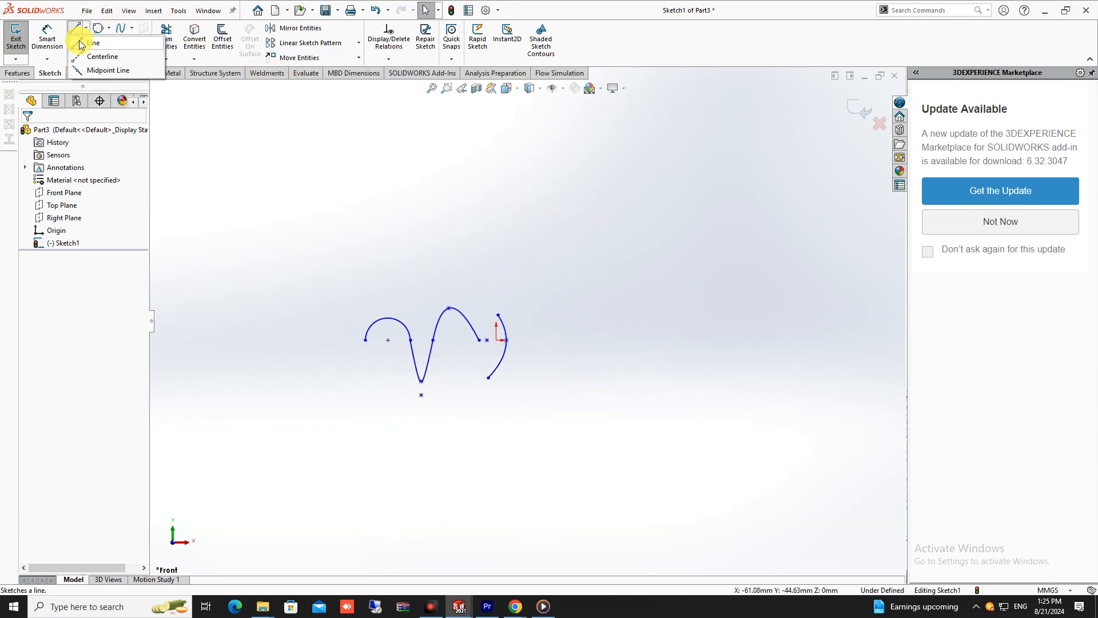
pyautogui.click(100, 66)
pyautogui.click(588, 252)
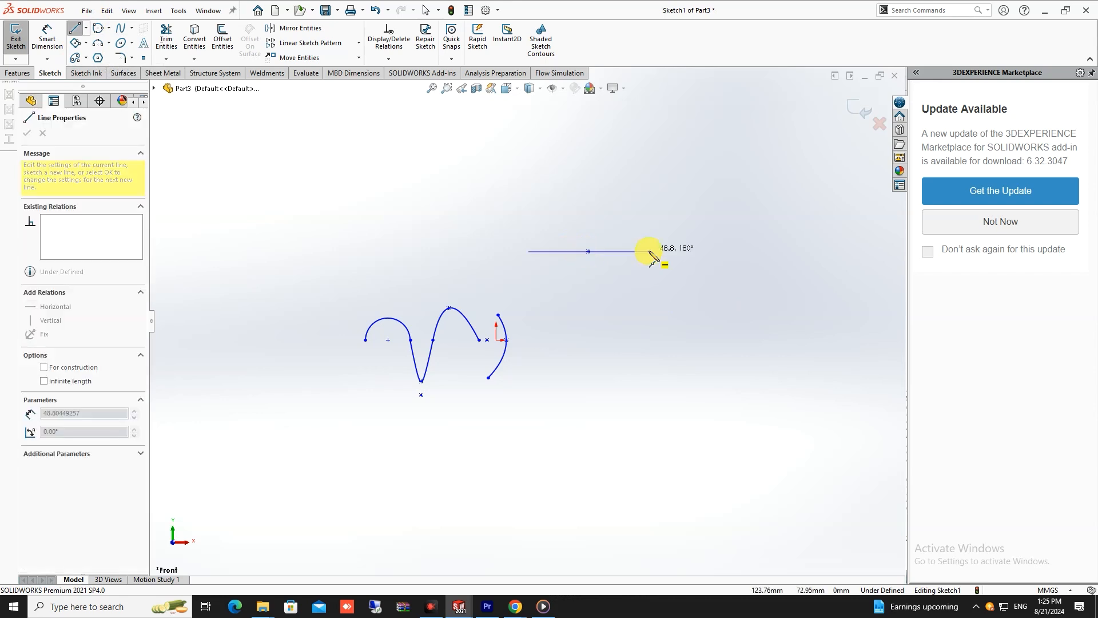
pyautogui.click(661, 251)
pyautogui.press('Escape')
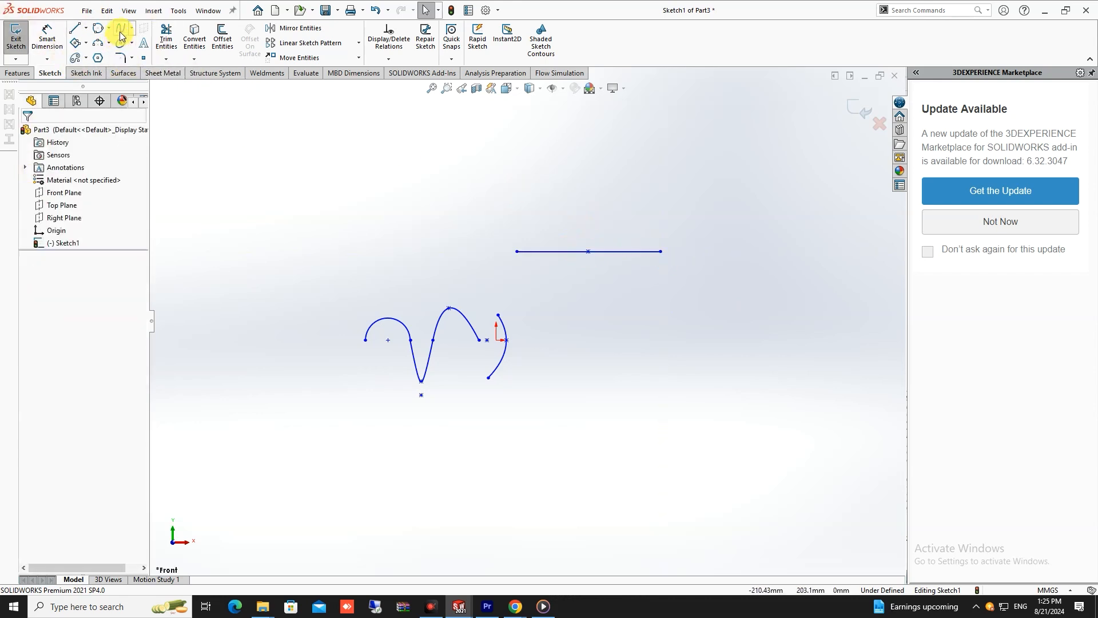
# - Sketch an upward conic between the horizontal line's endpoints, with its top vertex above the midpoint and a Rho of about 0.75
pyautogui.click(133, 44)
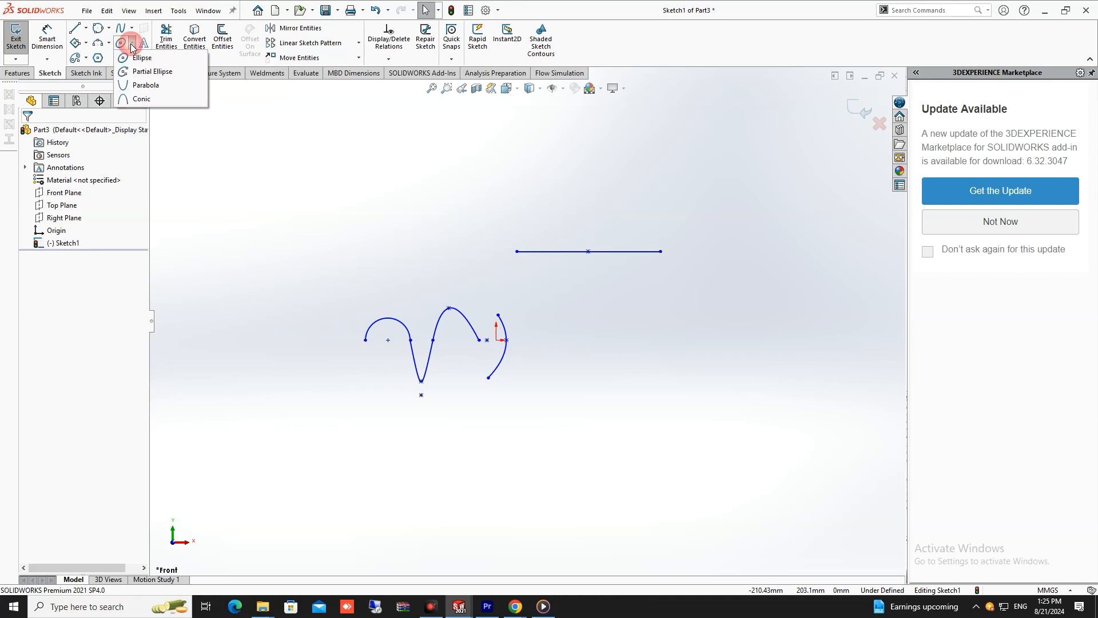
pyautogui.click(138, 99)
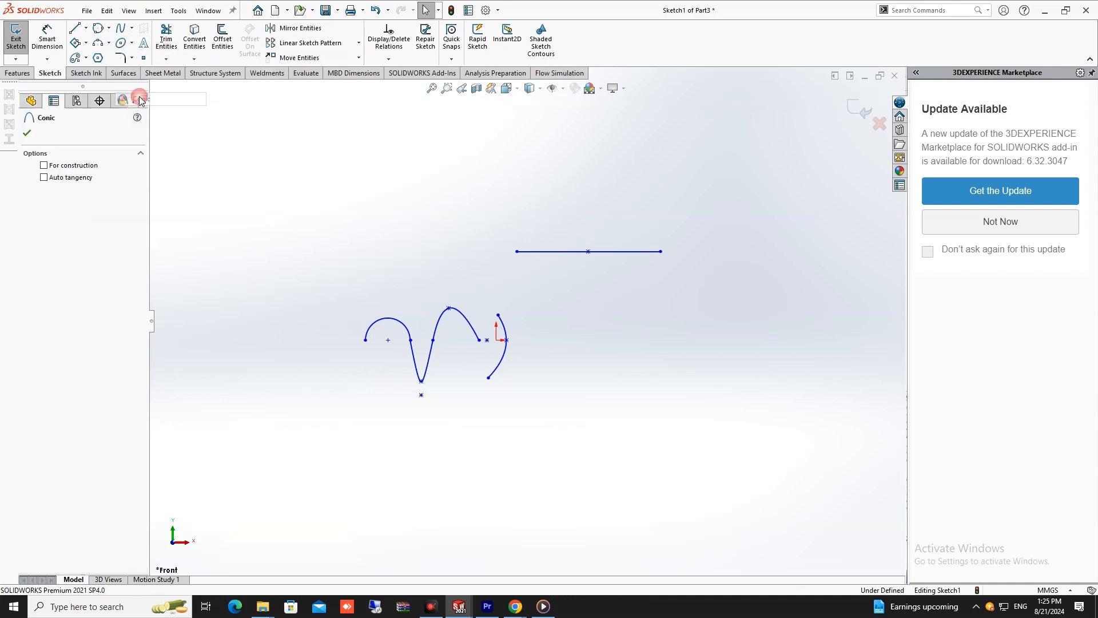
pyautogui.click(517, 251)
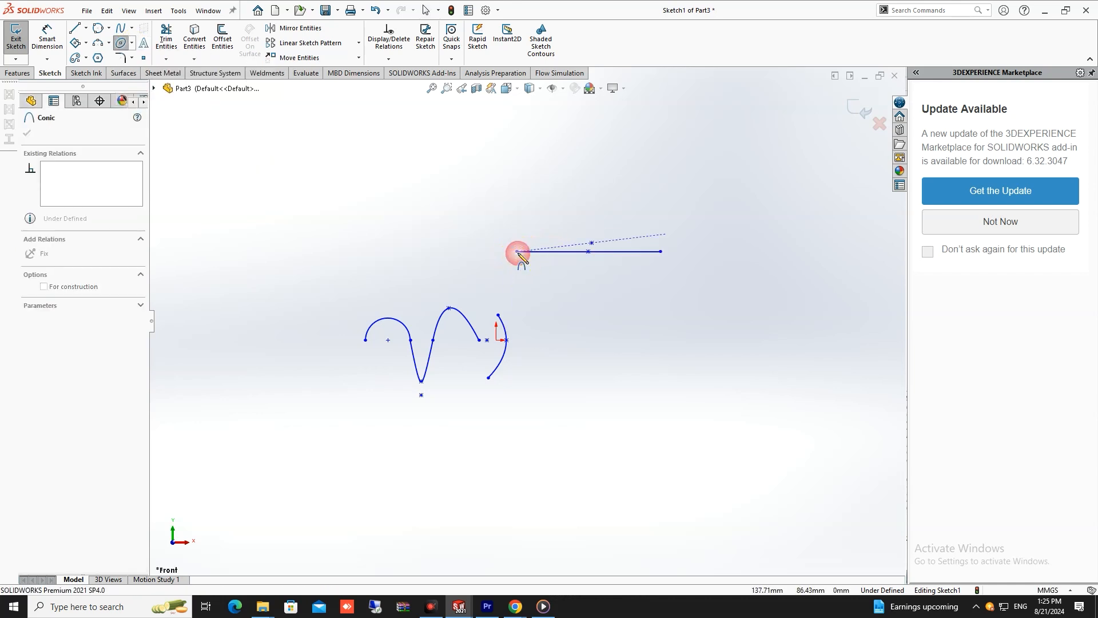
pyautogui.click(661, 251)
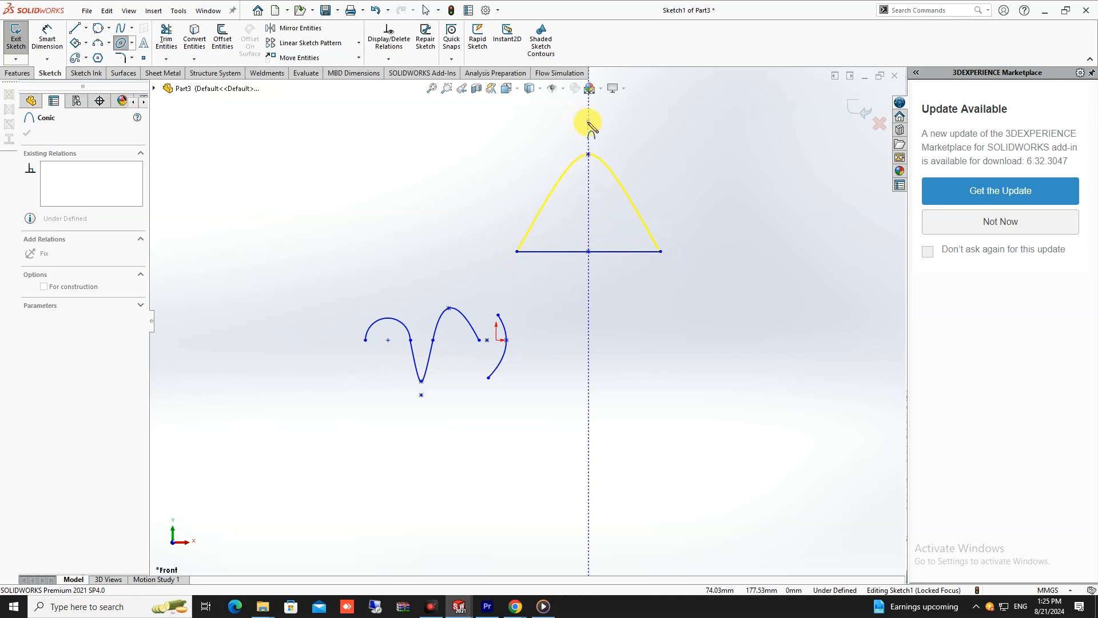
pyautogui.press('z')
pyautogui.press('z')
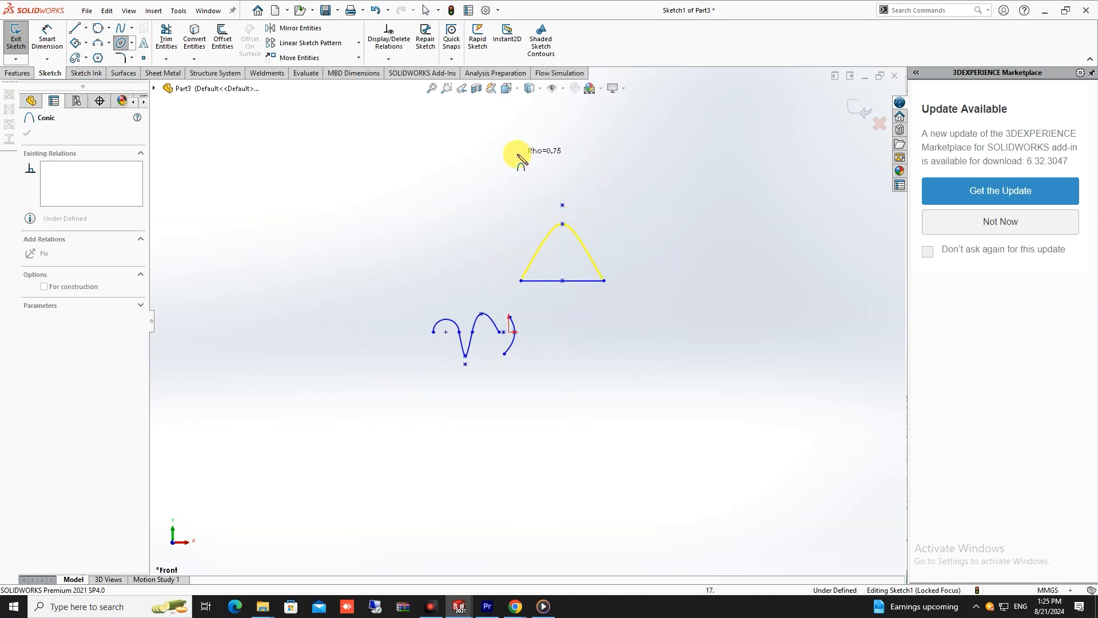
pyautogui.click(565, 166)
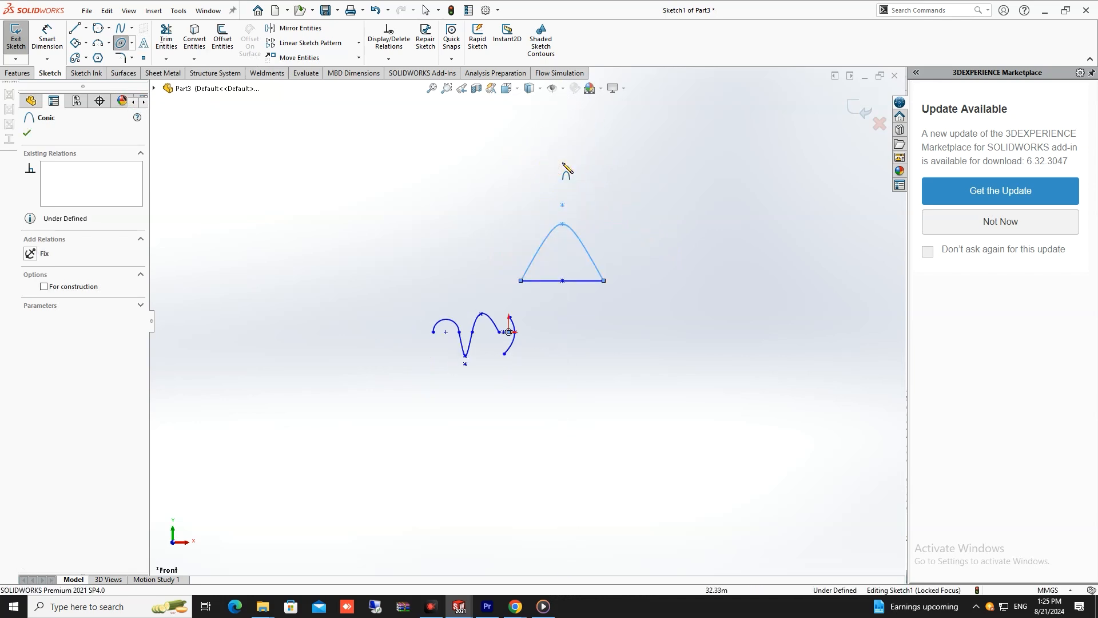
# - Sketch a second, taller conic between the same line endpoints, with its top vertex well above the first conic
pyautogui.click(521, 281)
pyautogui.click(604, 281)
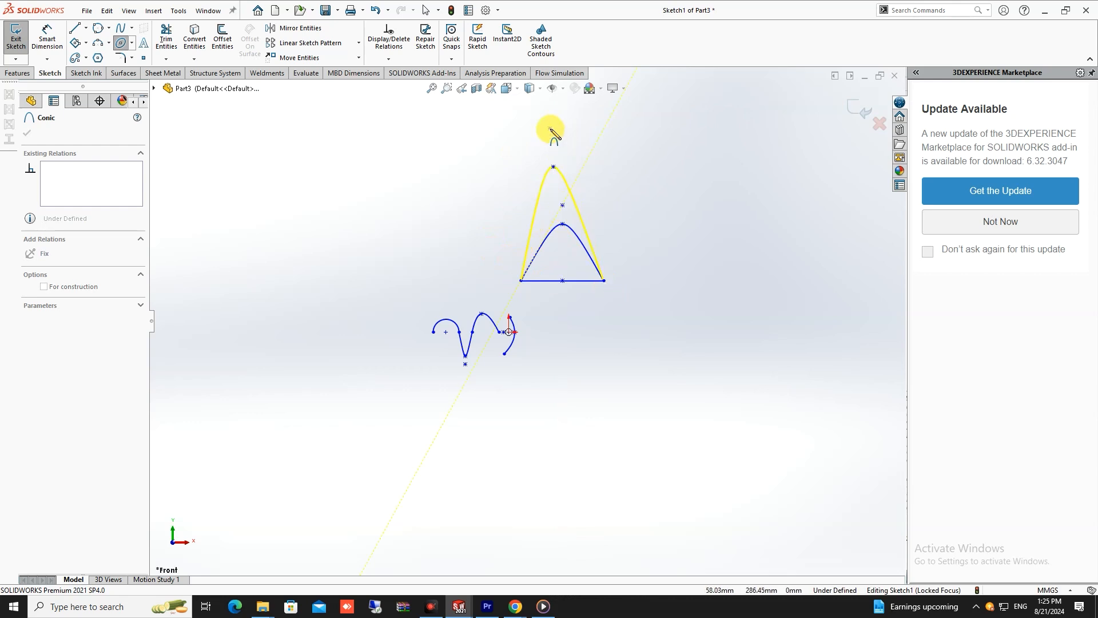
pyautogui.click(563, 120)
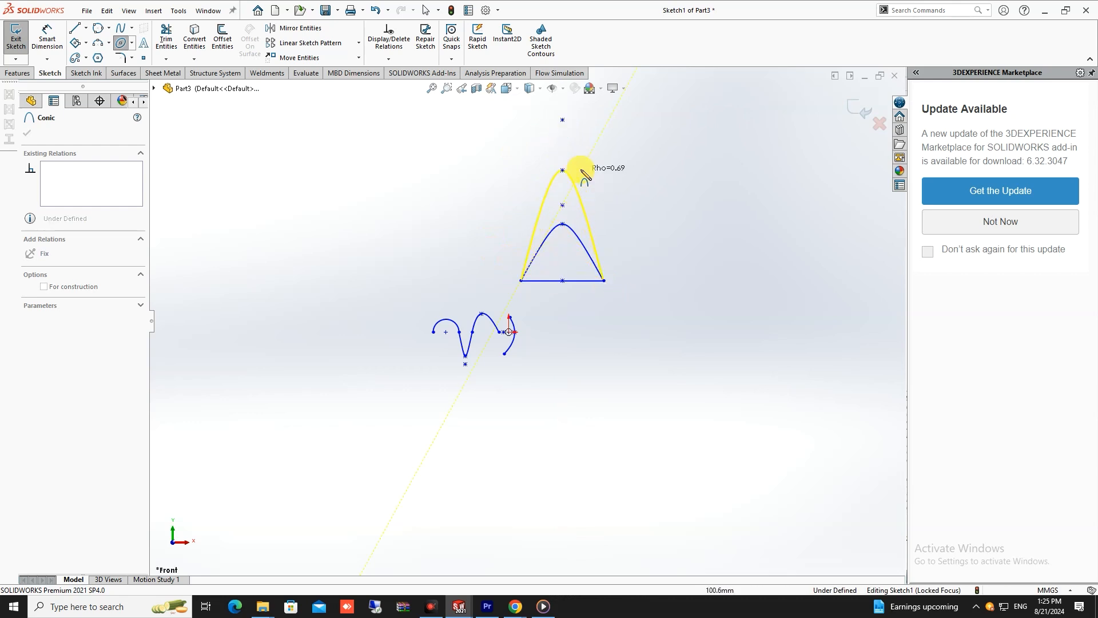
pyautogui.click(584, 152)
pyautogui.click(121, 43)
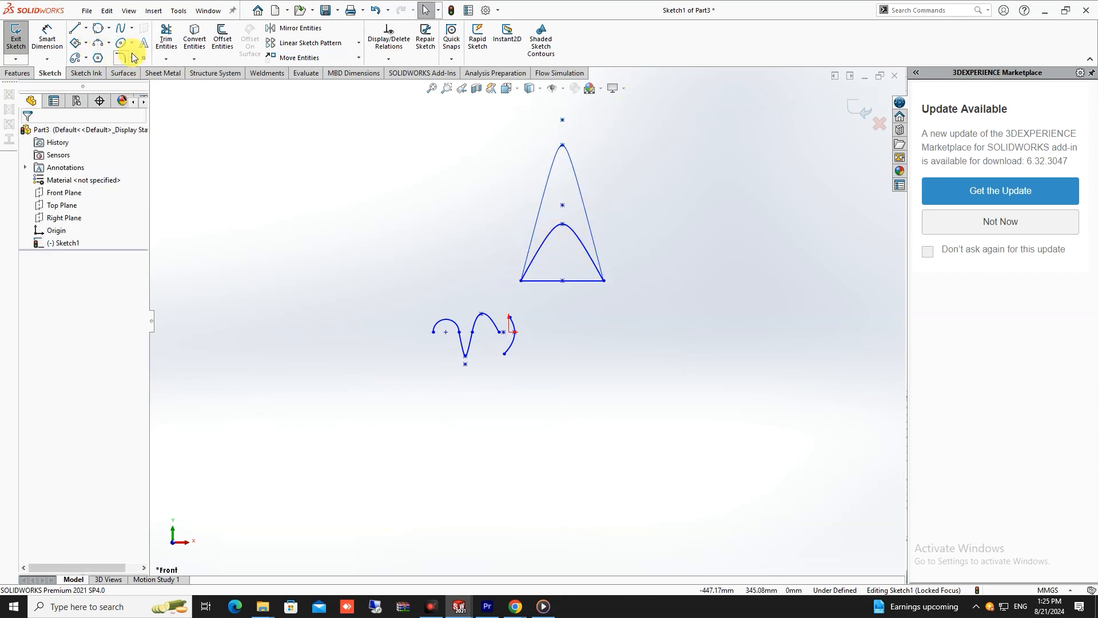
pyautogui.click(132, 28)
pyautogui.click(133, 58)
pyautogui.click(133, 58)
pyautogui.click(133, 43)
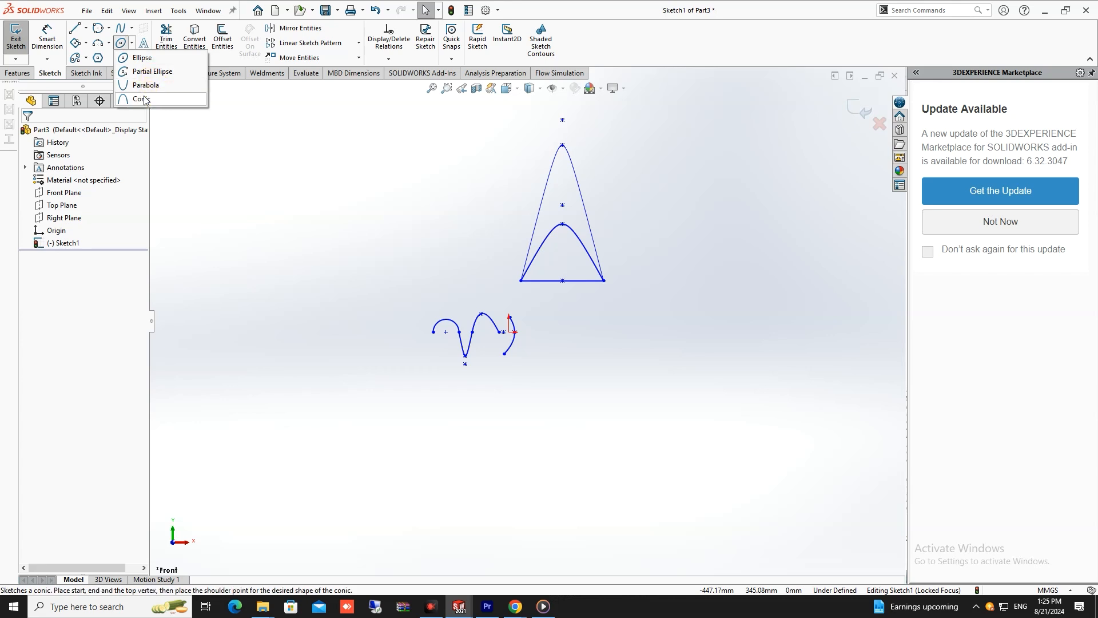
pyautogui.click(143, 99)
pyautogui.click(521, 280)
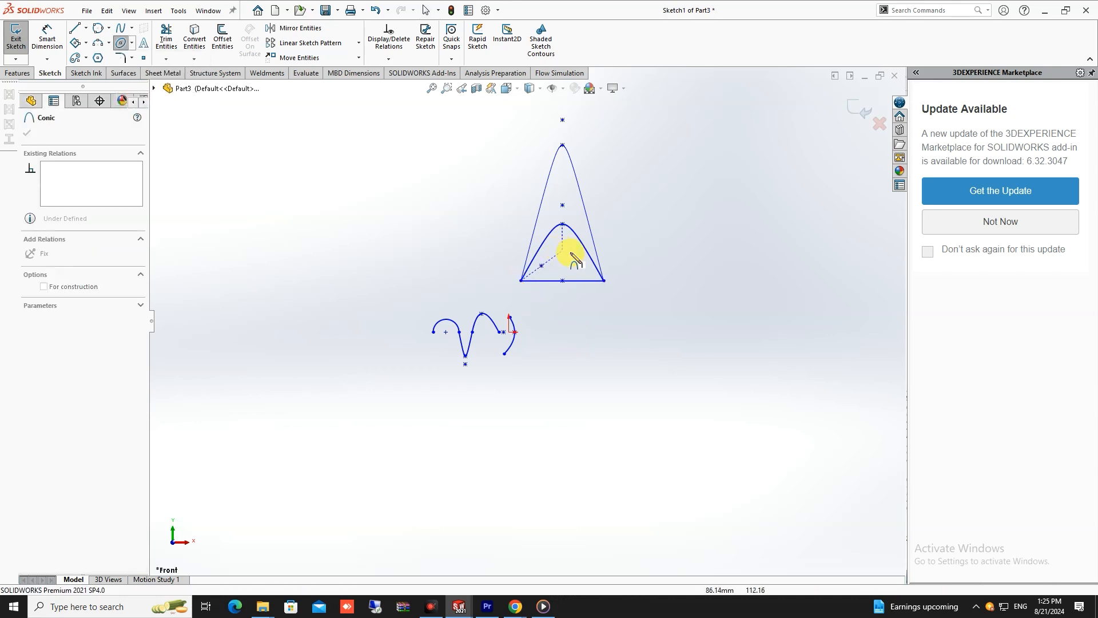
pyautogui.click(603, 280)
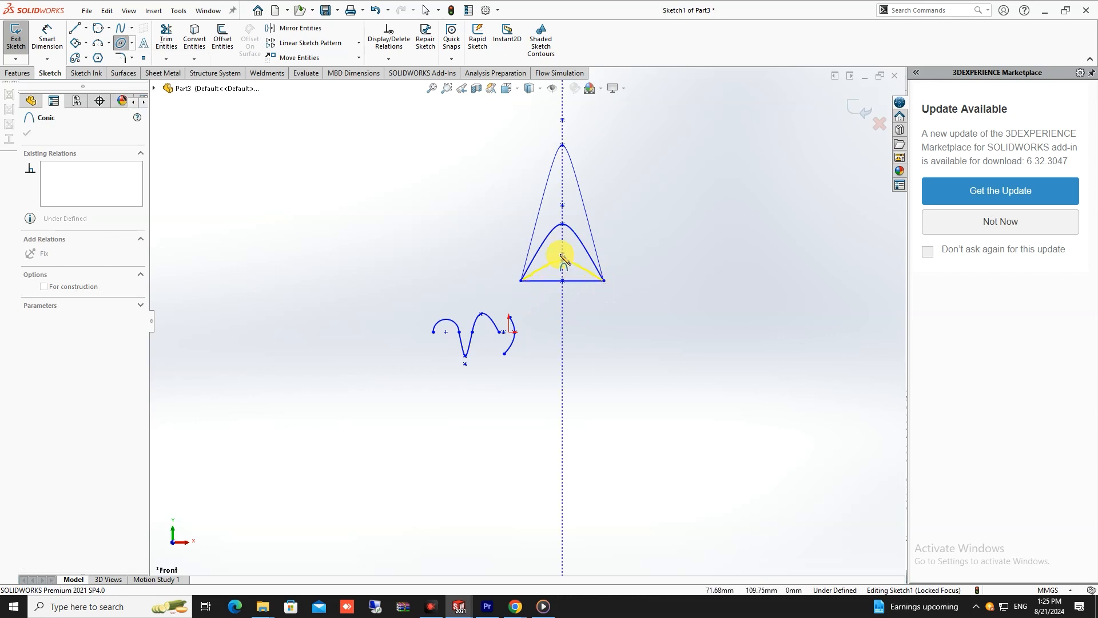
pyautogui.press('Escape')
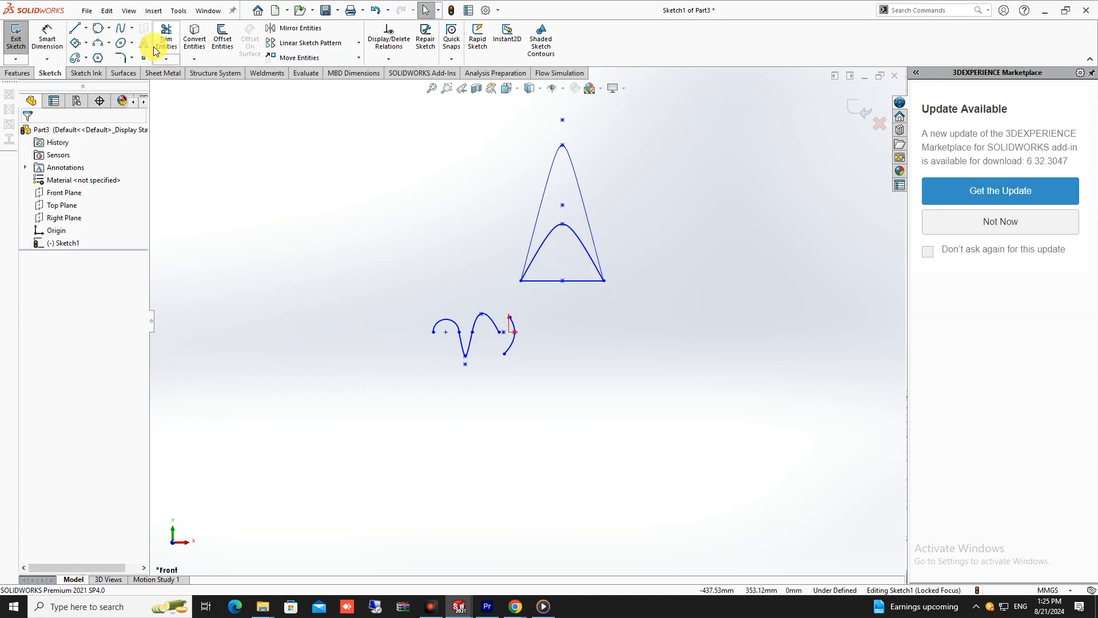
# - Sketch a third, lower conic between the line's endpoints inside the first one, with a Rho of about 0.75
pyautogui.click(132, 43)
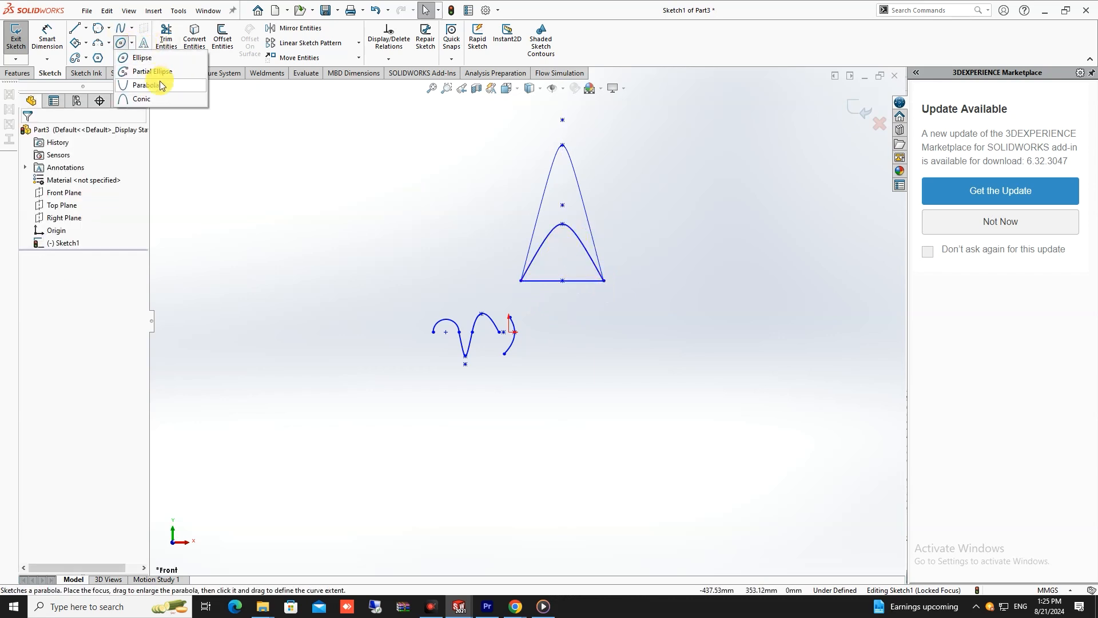
pyautogui.click(151, 91)
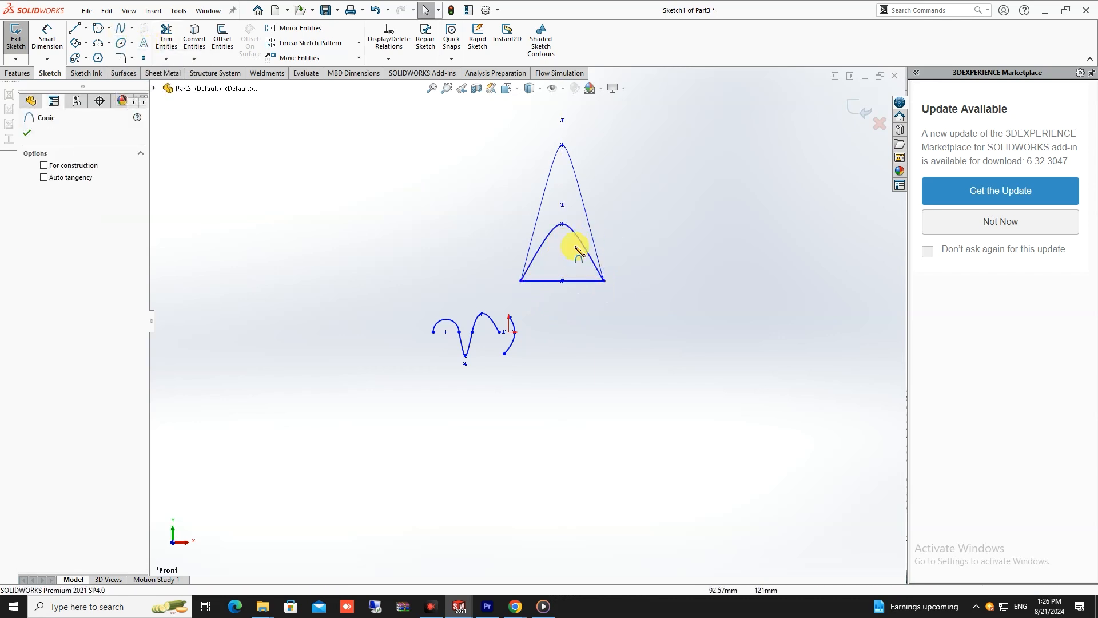
pyautogui.click(522, 280)
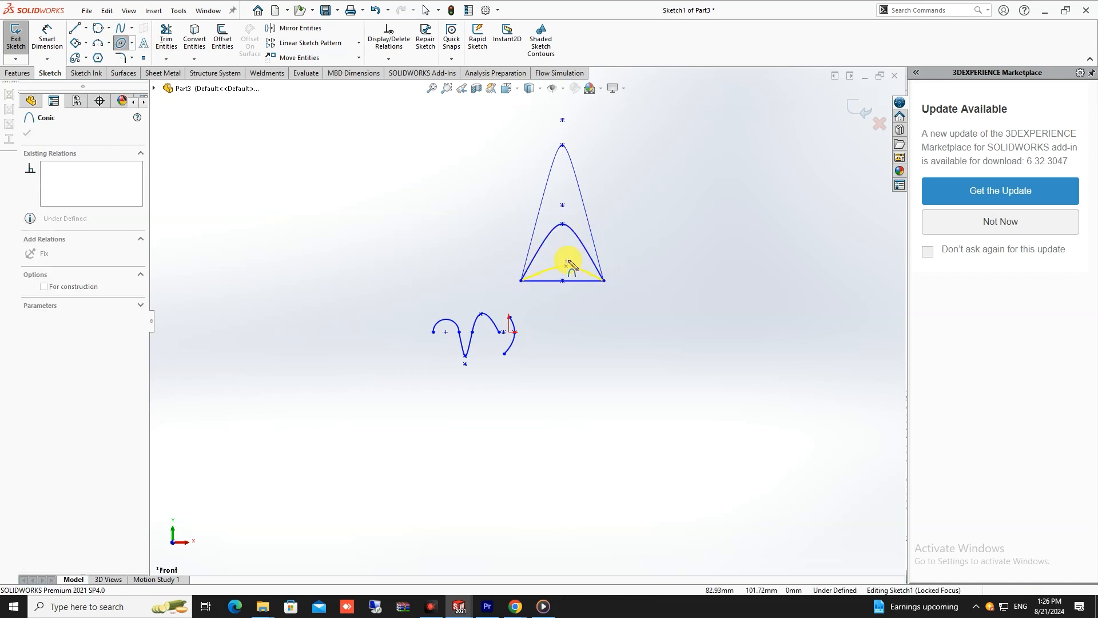
pyautogui.click(562, 243)
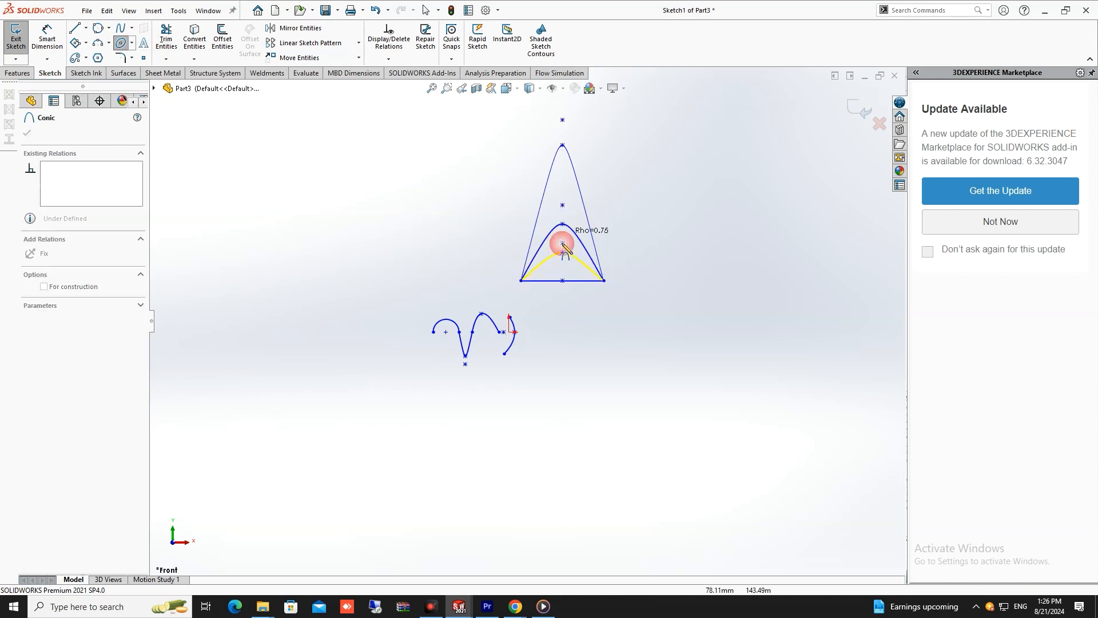
pyautogui.click(561, 191)
pyautogui.scroll(-5, 574, 231)
pyautogui.press('Escape')
pyautogui.scroll(4, 562, 272)
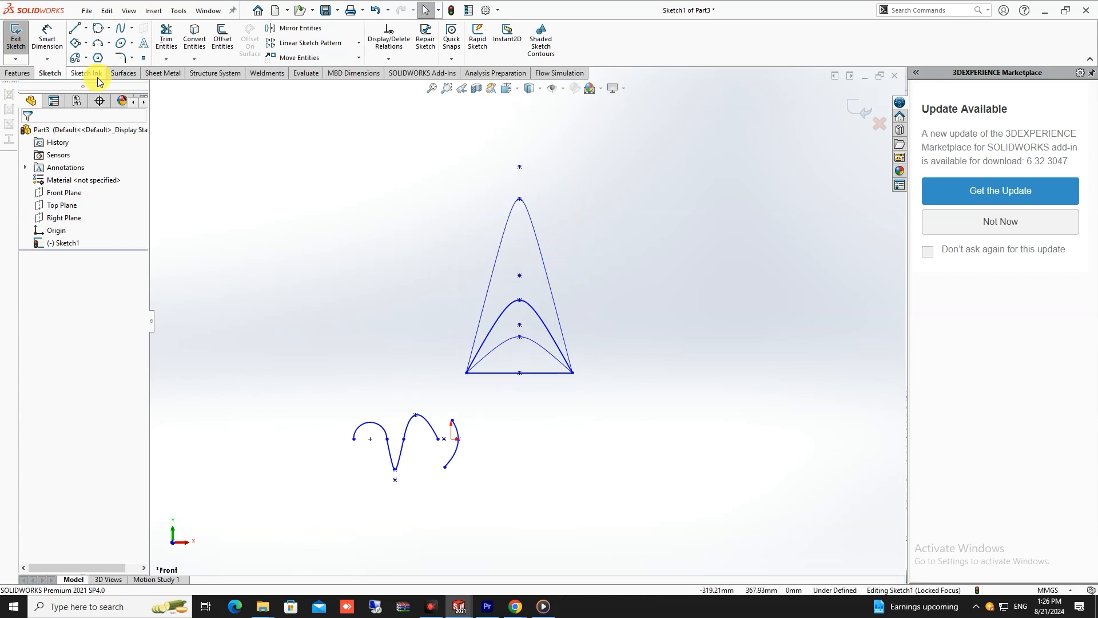
# - Dimension the Rho of the middle conic above the horizontal line and set it to 0.5
pyautogui.click(47, 40)
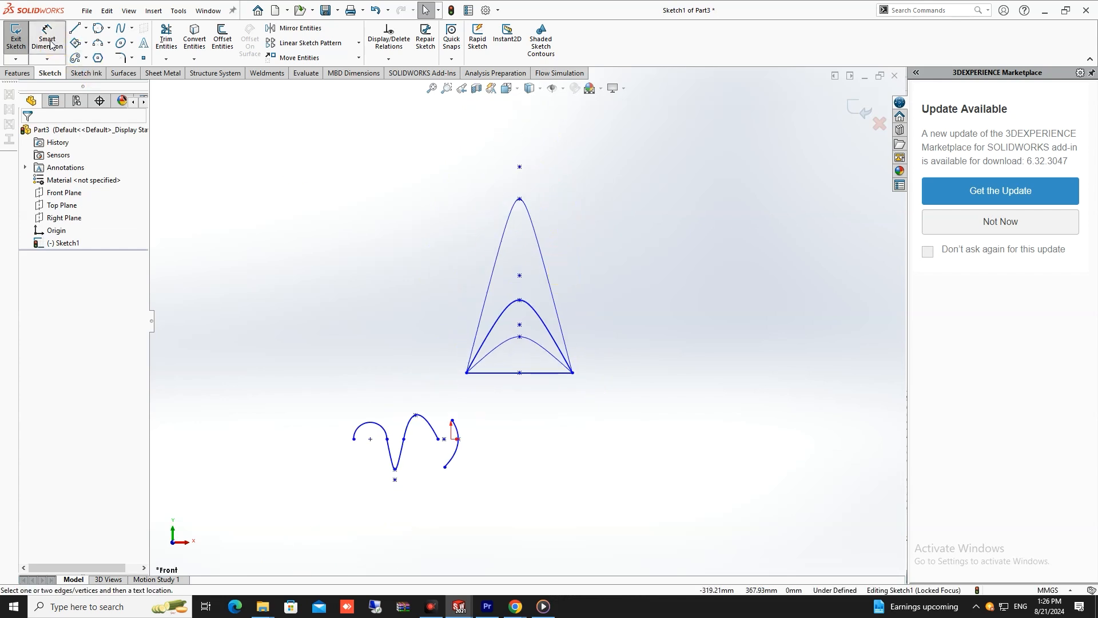
pyautogui.click(554, 337)
pyautogui.click(667, 321)
pyautogui.write('.5')
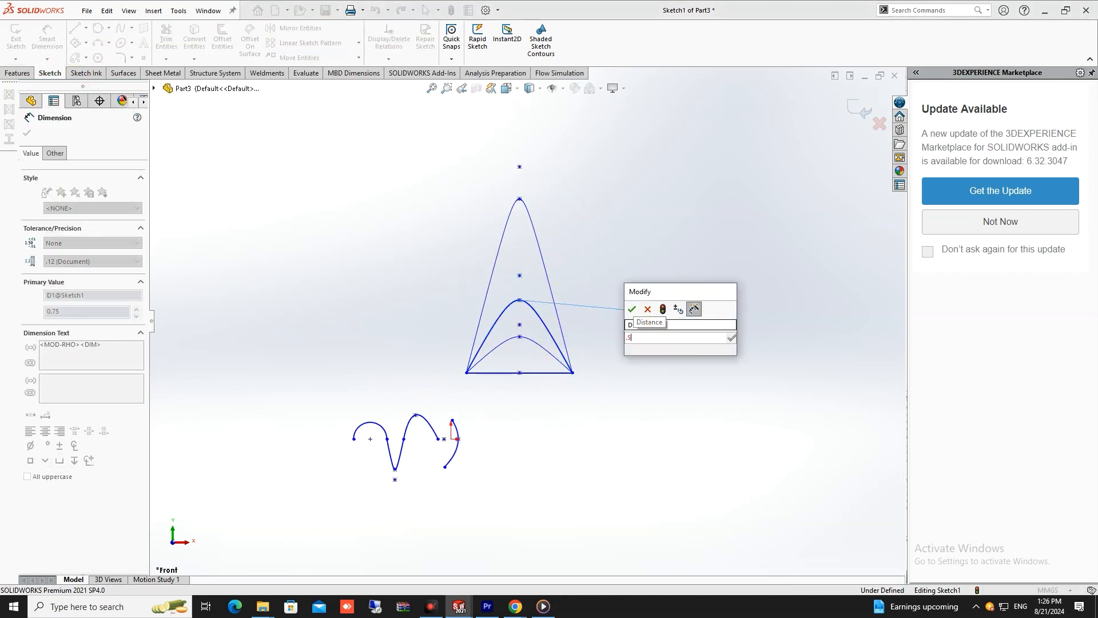
pyautogui.press('Return')
pyautogui.scroll(-4, 409, 291)
pyautogui.scroll(2, 677, 376)
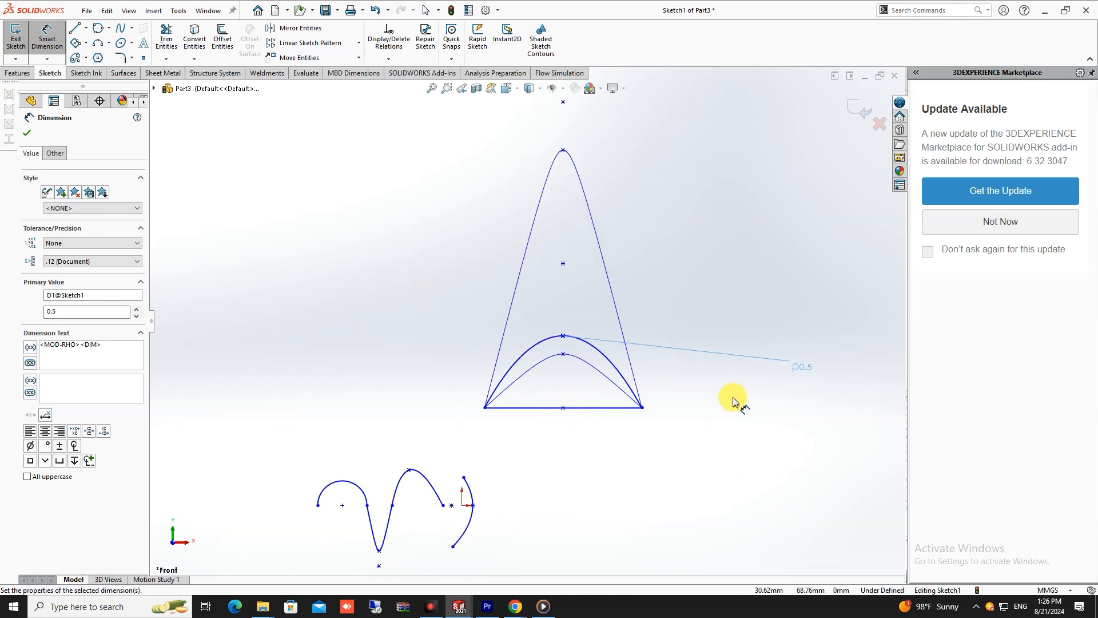
pyautogui.scroll(4, 730, 399)
pyautogui.press('Escape')
pyautogui.scroll(-8, 561, 342)
pyautogui.scroll(10, 545, 312)
pyautogui.scroll(-4, 532, 249)
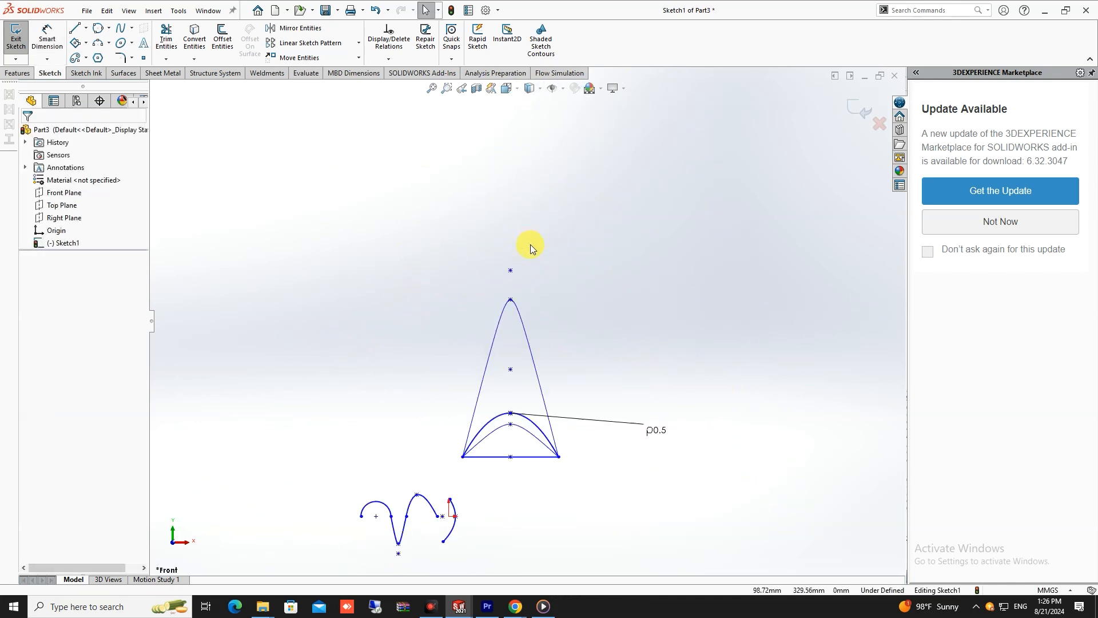
pyautogui.scroll(-5, 517, 435)
pyautogui.scroll(3, 642, 428)
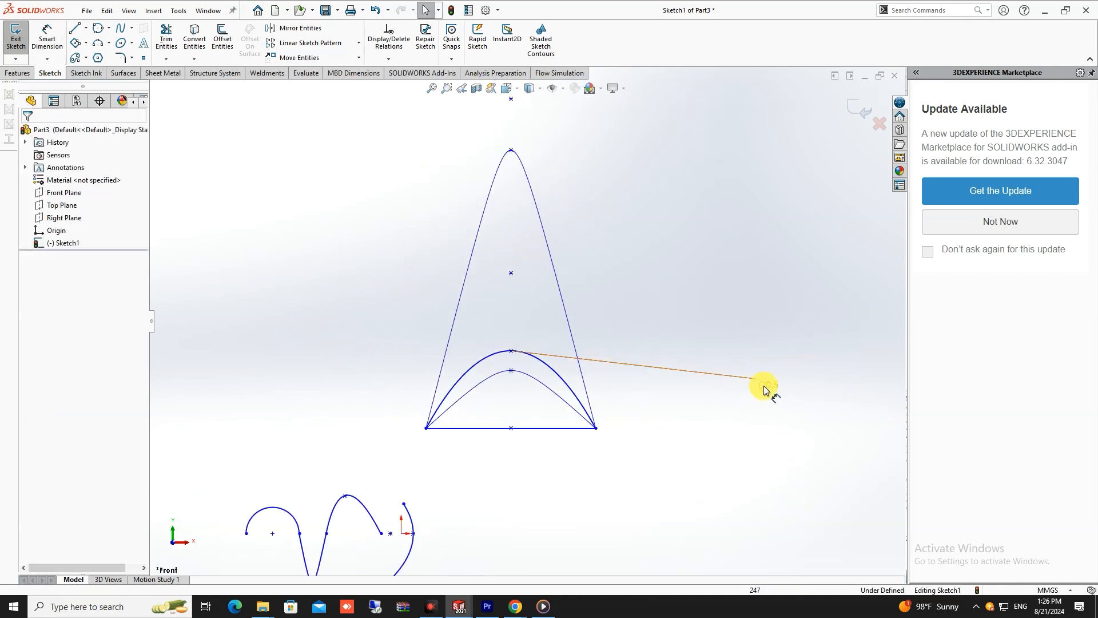
pyautogui.scroll(1, 763, 389)
pyautogui.scroll(-2, 636, 331)
pyautogui.scroll(2, 492, 332)
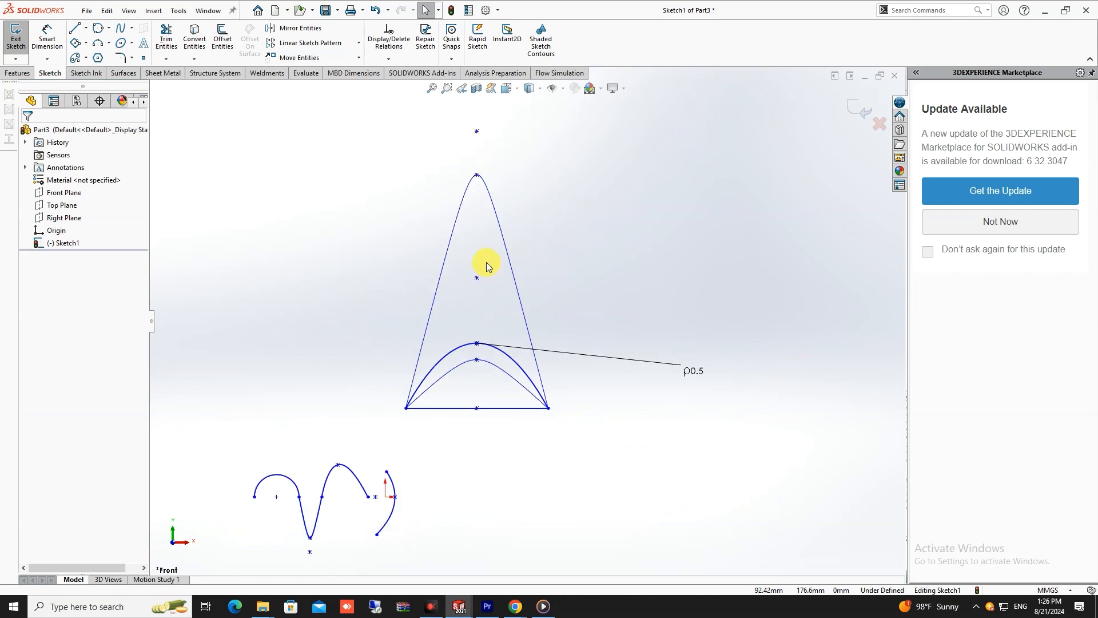
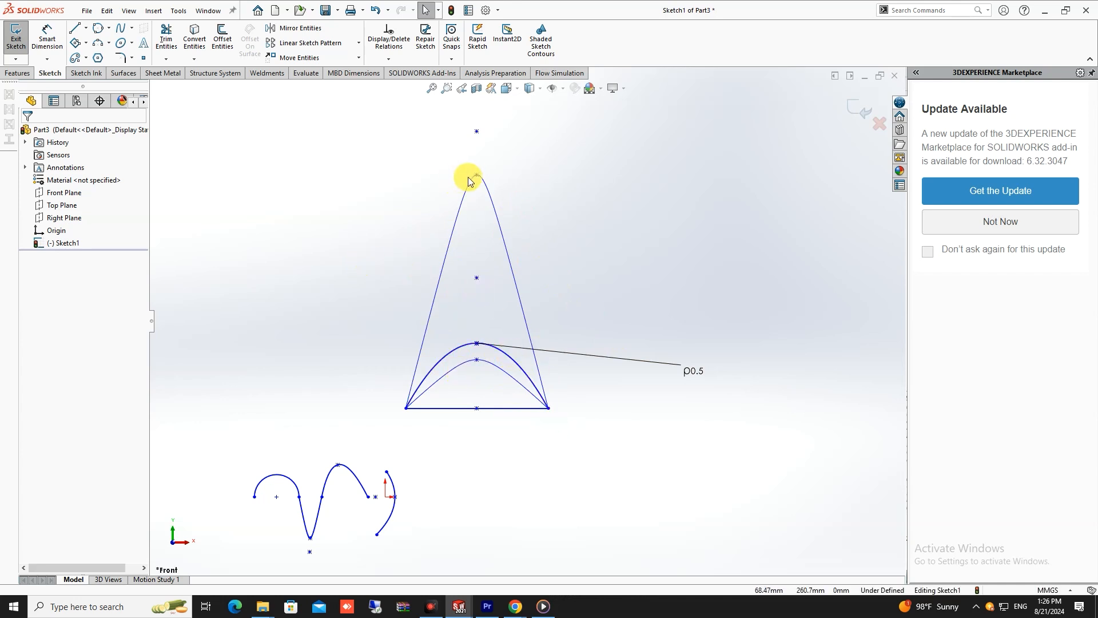
# - Dimension the Rho of the tallest conic above the horizontal line and set it to 0.6
pyautogui.click(47, 35)
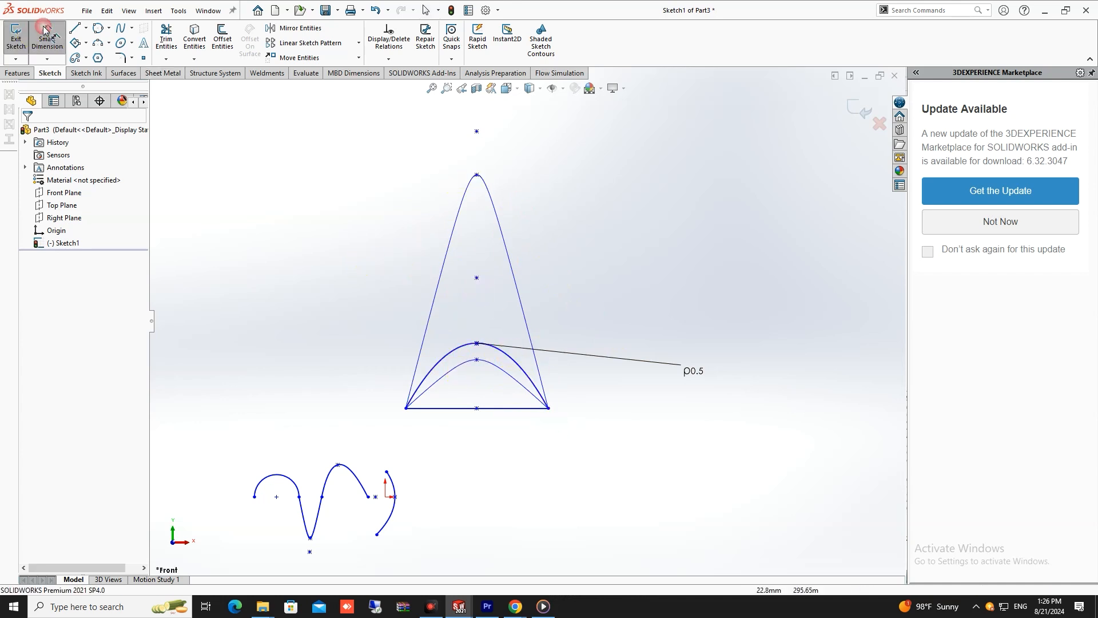
pyautogui.click(490, 208)
pyautogui.click(629, 197)
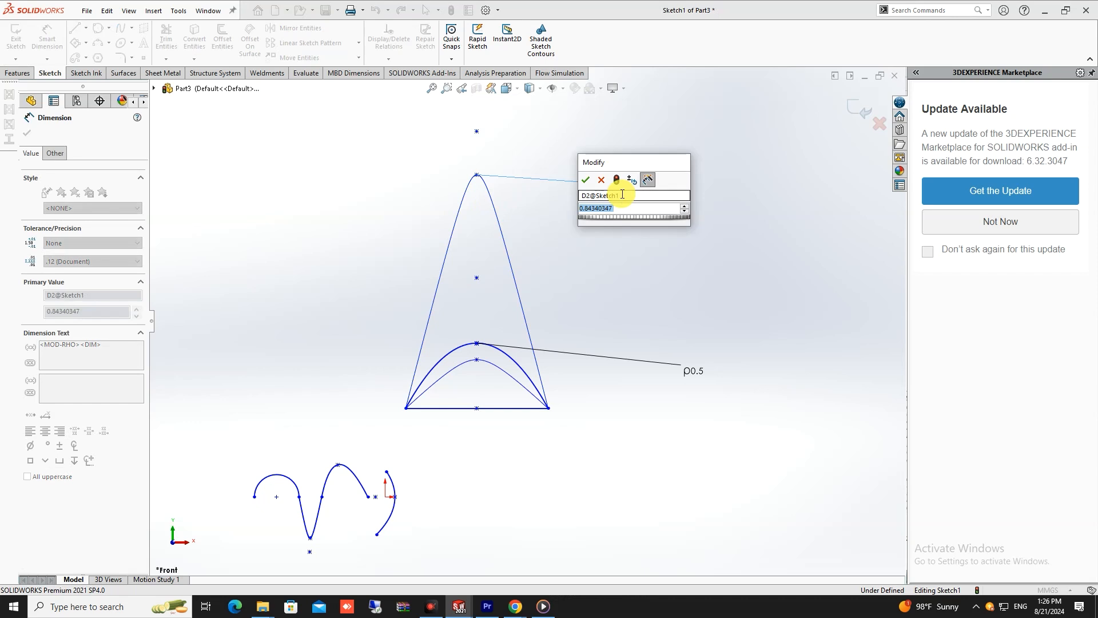
pyautogui.write('.6')
pyautogui.press('Return')
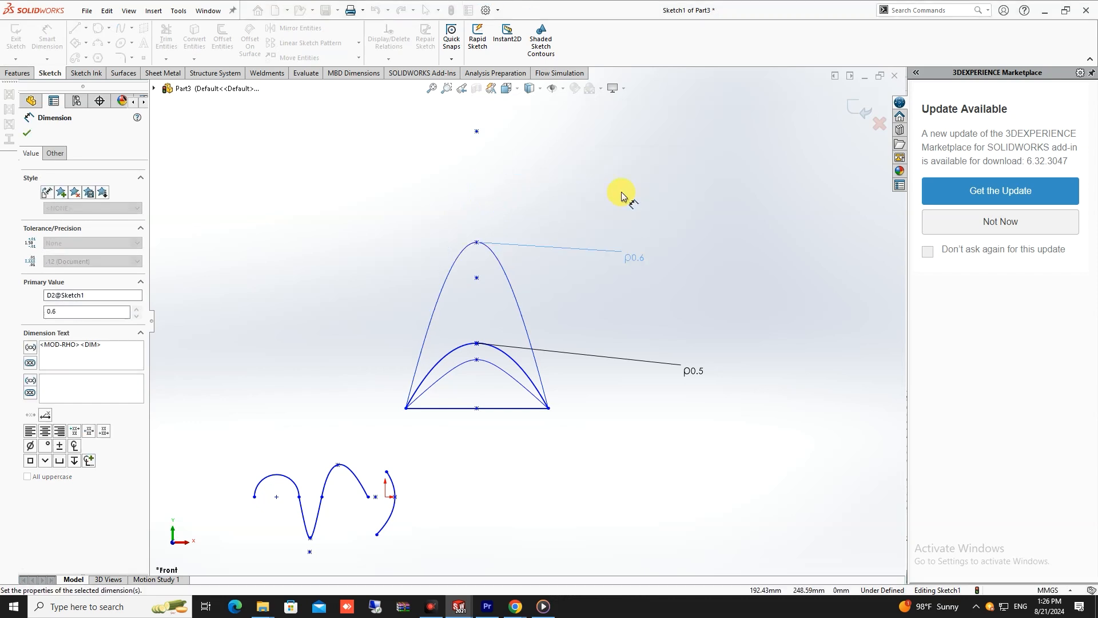
pyautogui.scroll(-3, 466, 318)
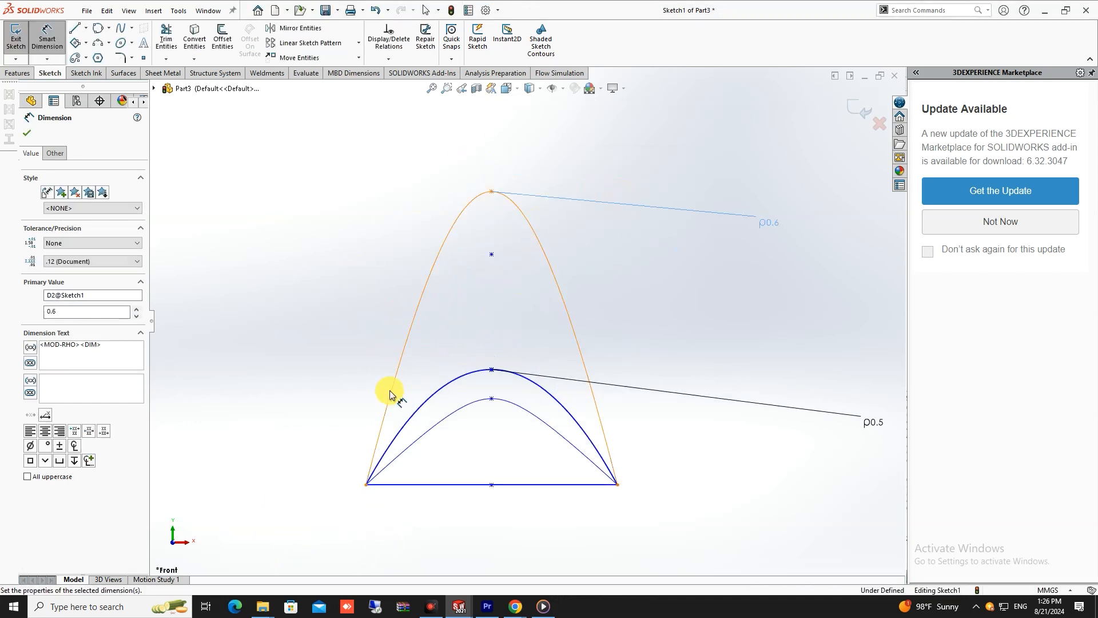
pyautogui.scroll(2, 541, 452)
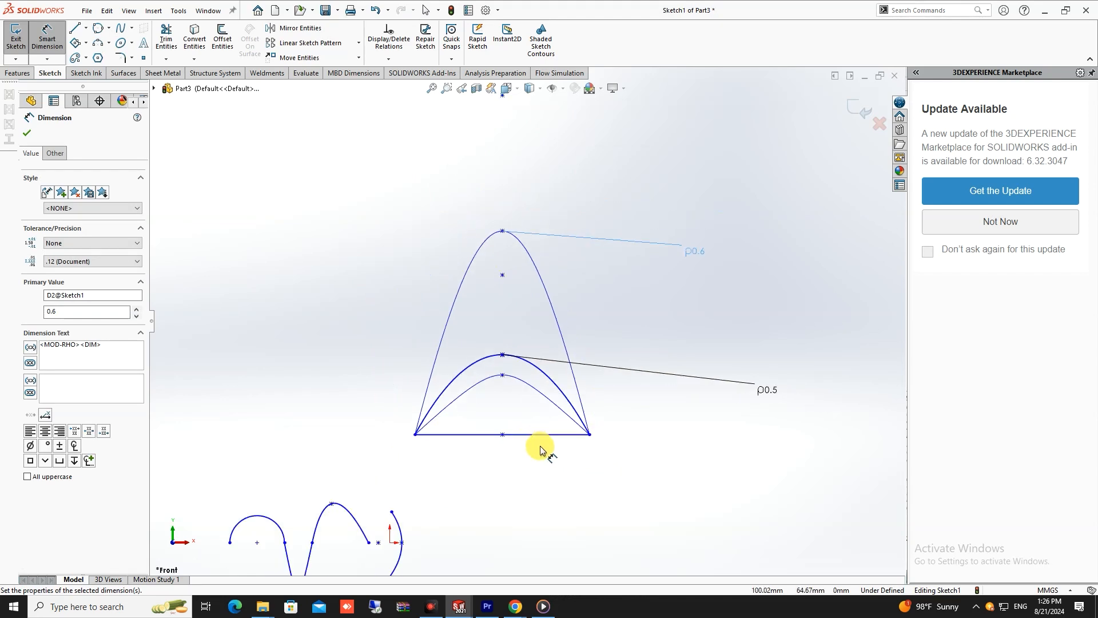
pyautogui.scroll(2, 542, 457)
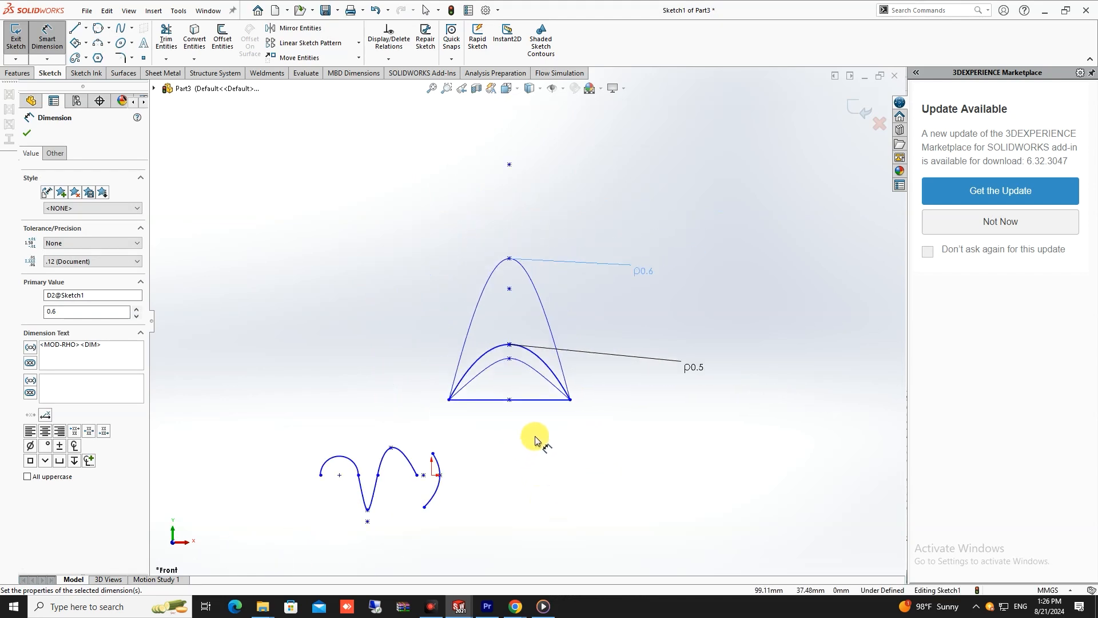
pyautogui.scroll(2, 536, 440)
pyautogui.scroll(2, 536, 440)
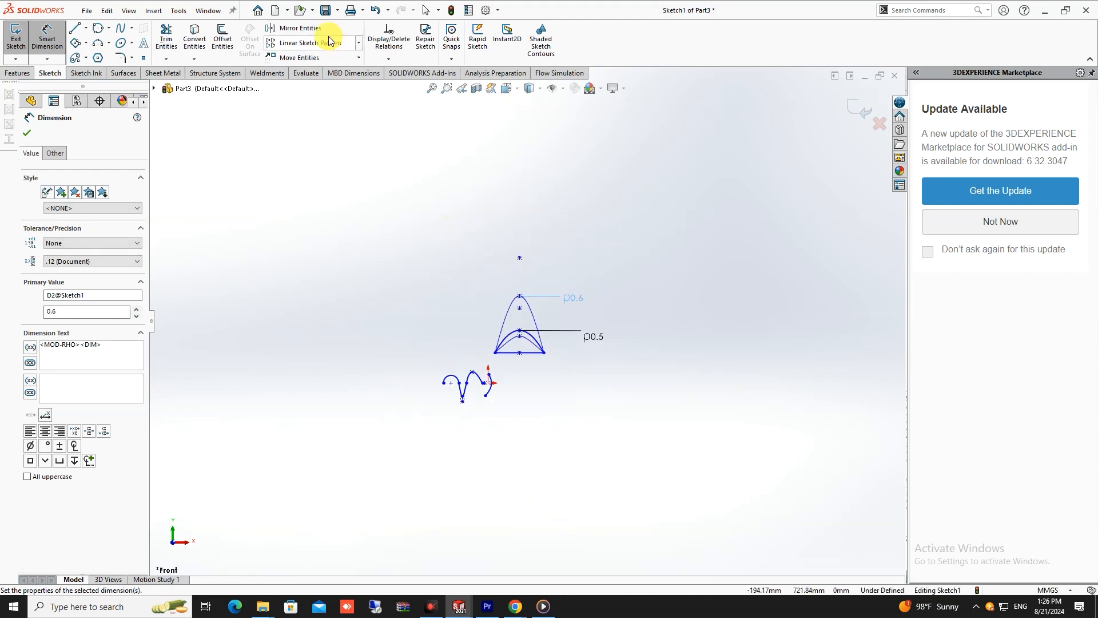
pyautogui.press('Escape')
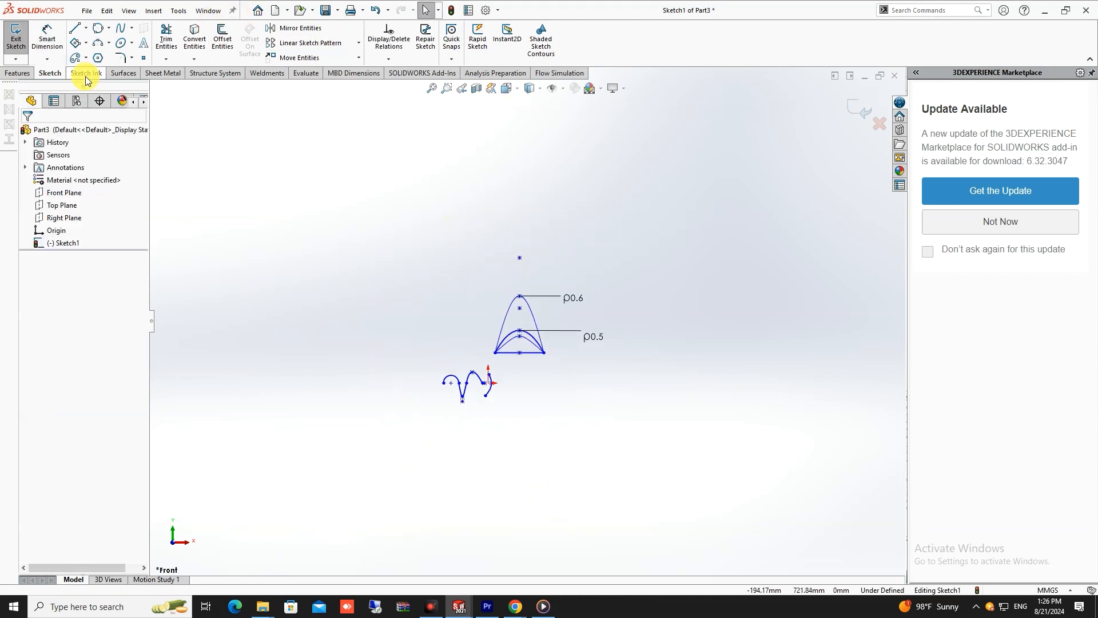
pyautogui.click(143, 45)
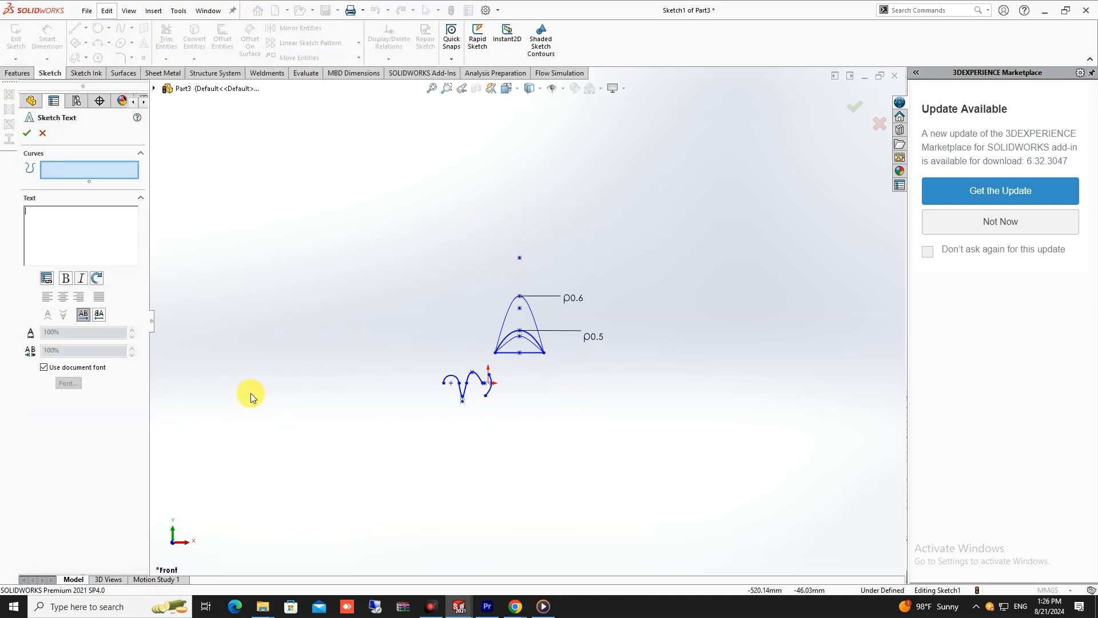
pyautogui.scroll(-5, 446, 394)
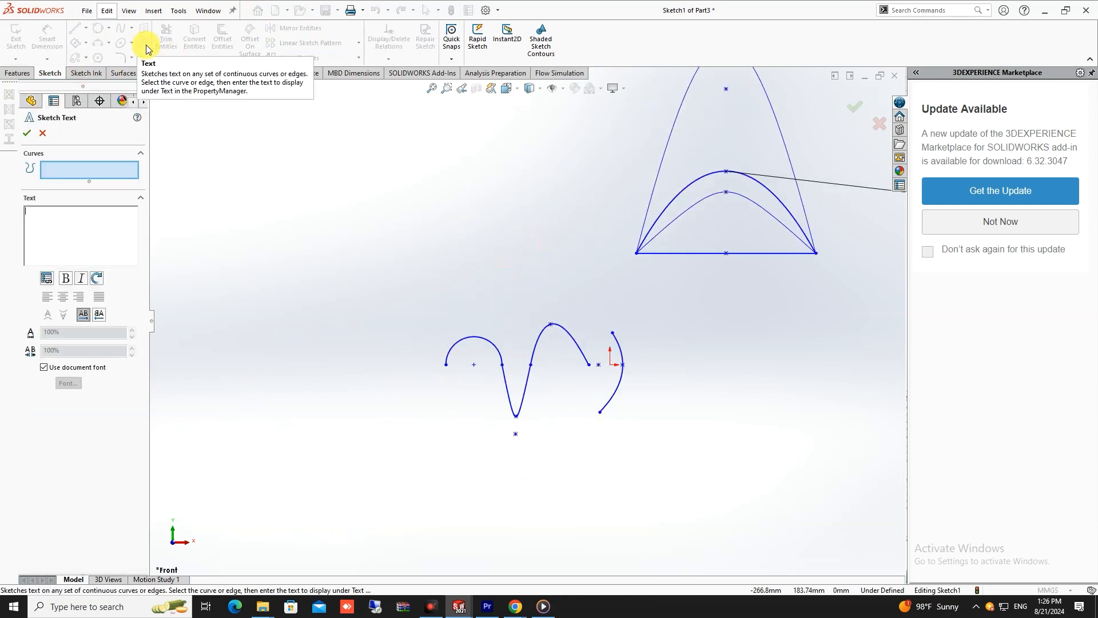
pyautogui.press('Escape')
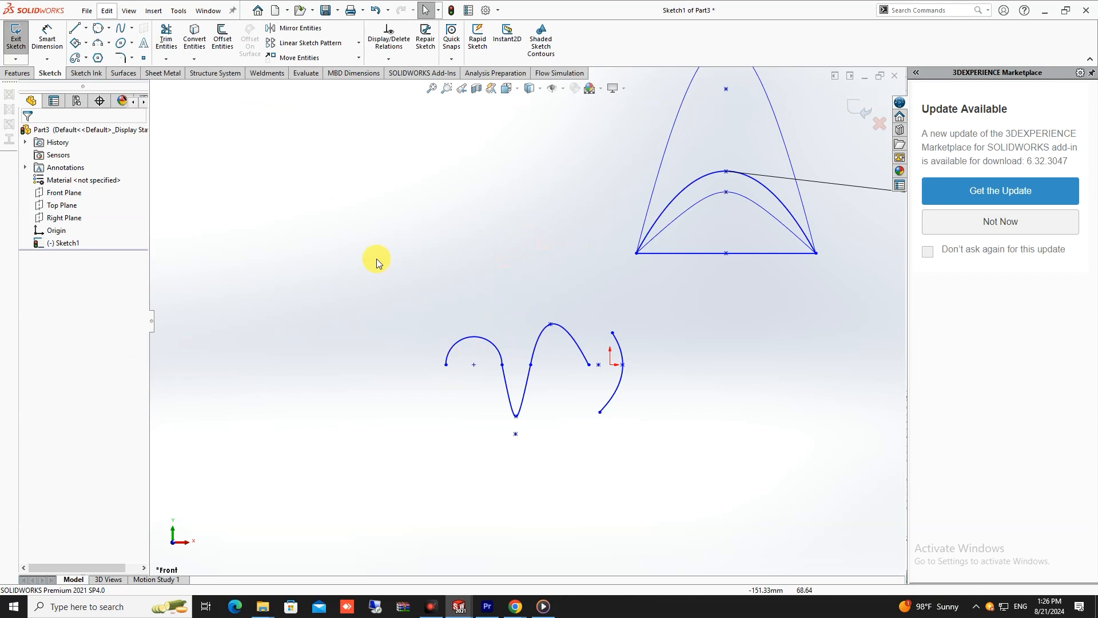
# - Sketch a perimeter circle with a radius of about 60 mm, up and to the left of the spline curve, through three points
pyautogui.click(86, 28)
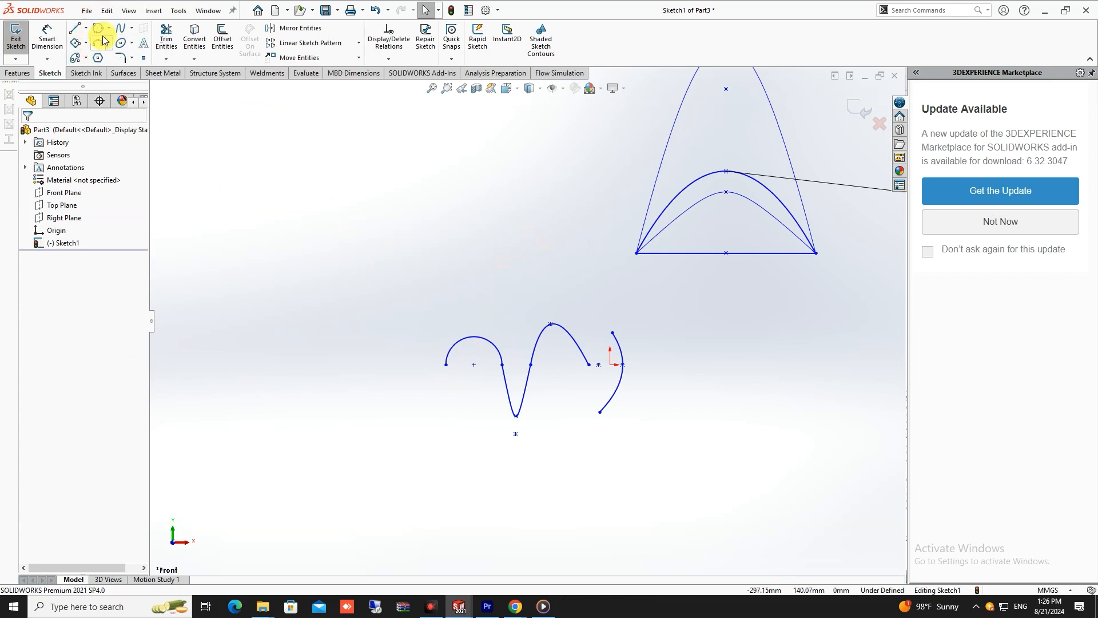
pyautogui.click(98, 33)
pyautogui.click(275, 284)
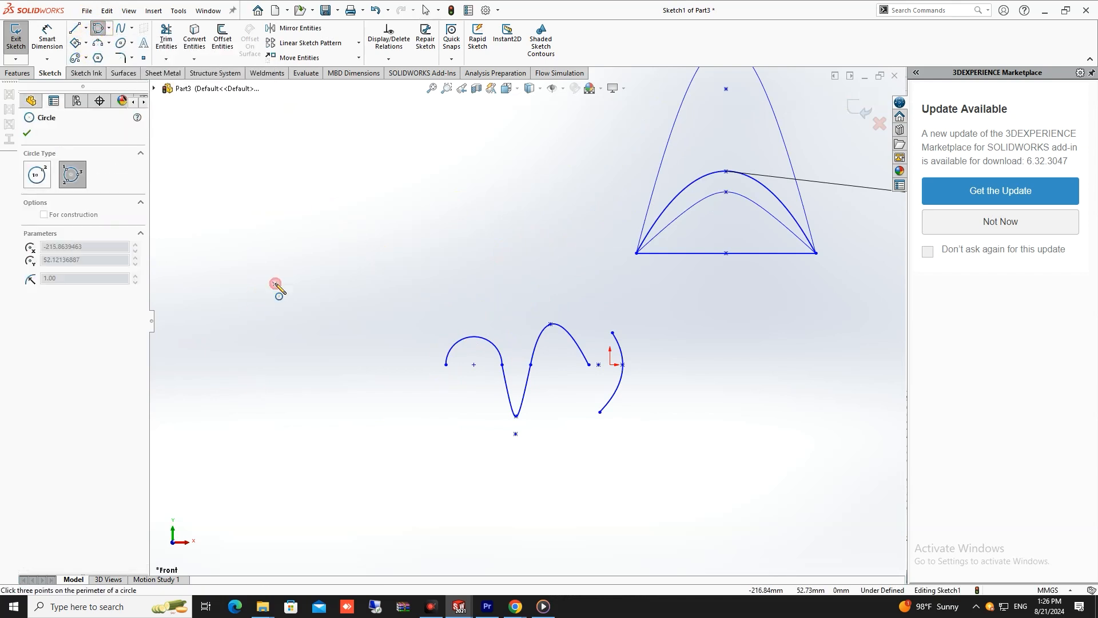
pyautogui.click(377, 144)
pyautogui.click(395, 315)
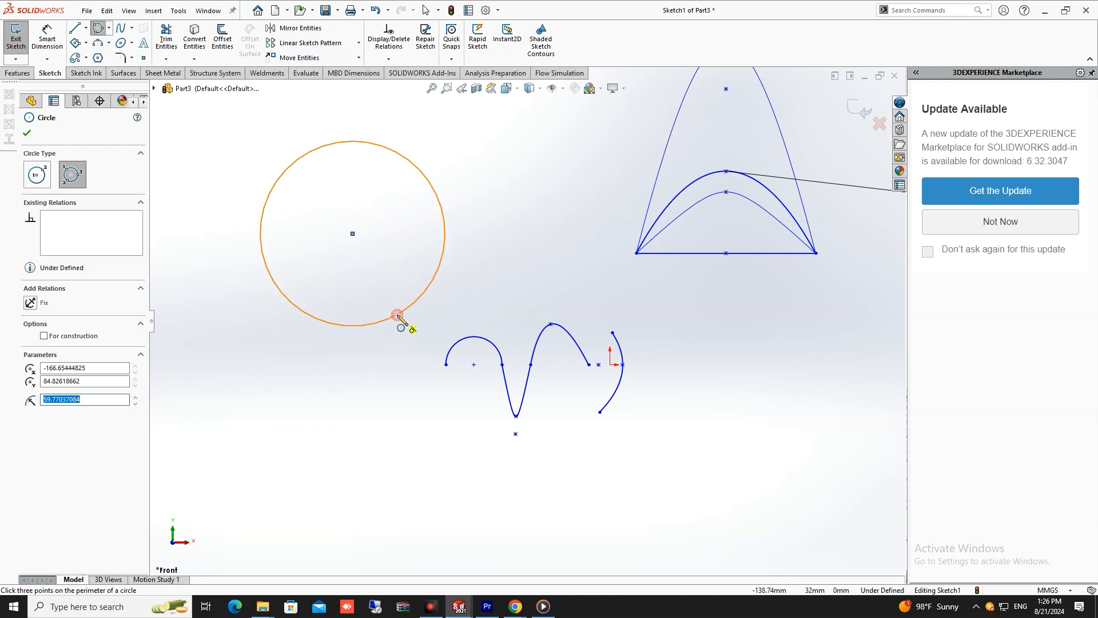
pyautogui.press('Escape')
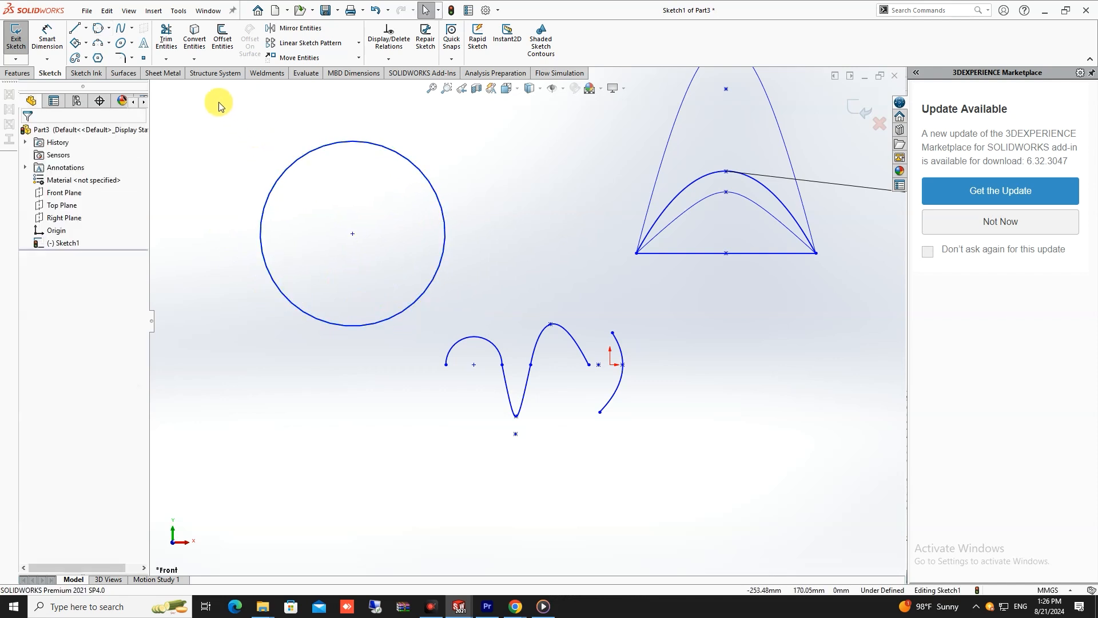
# - Sketch a slanted centerline from inside the circle, near its center, to a point just above its upper edge
pyautogui.click(86, 28)
pyautogui.click(94, 48)
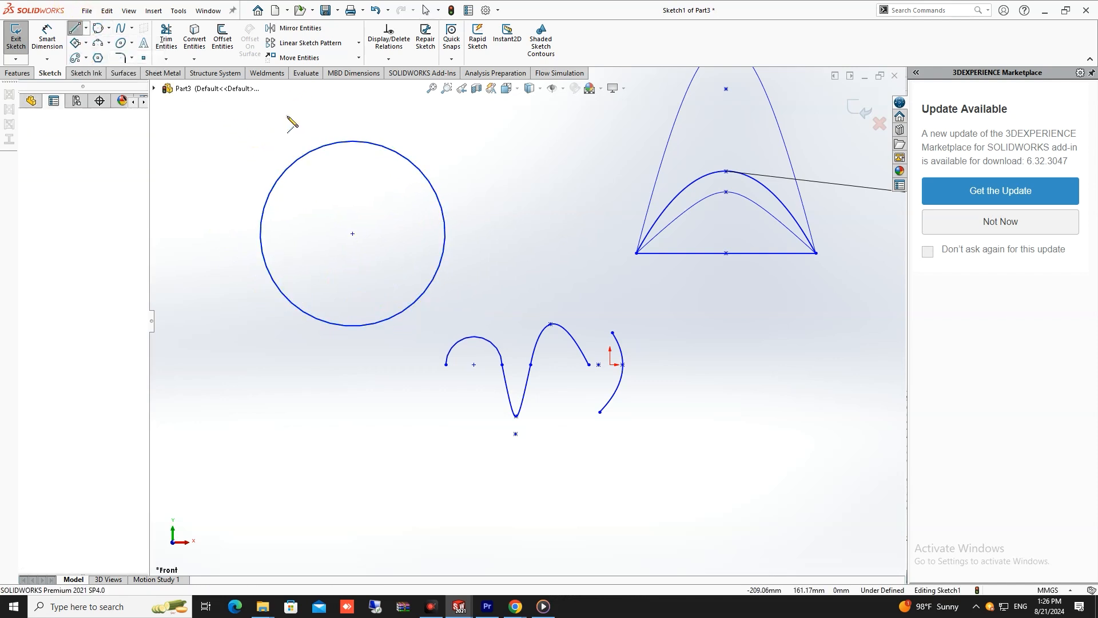
pyautogui.click(341, 210)
pyautogui.click(374, 122)
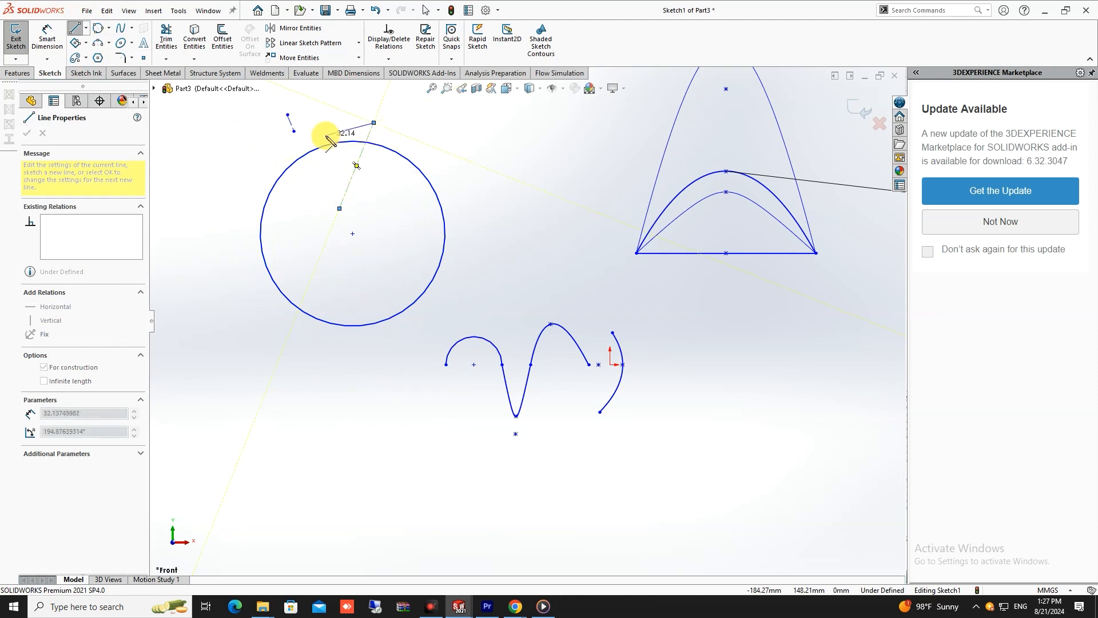
pyautogui.press('Escape')
pyautogui.scroll(4, 340, 277)
# - Sketch an upward-bulging three-point arc with a radius of about 86 mm in the empty area left of the circle
pyautogui.click(99, 42)
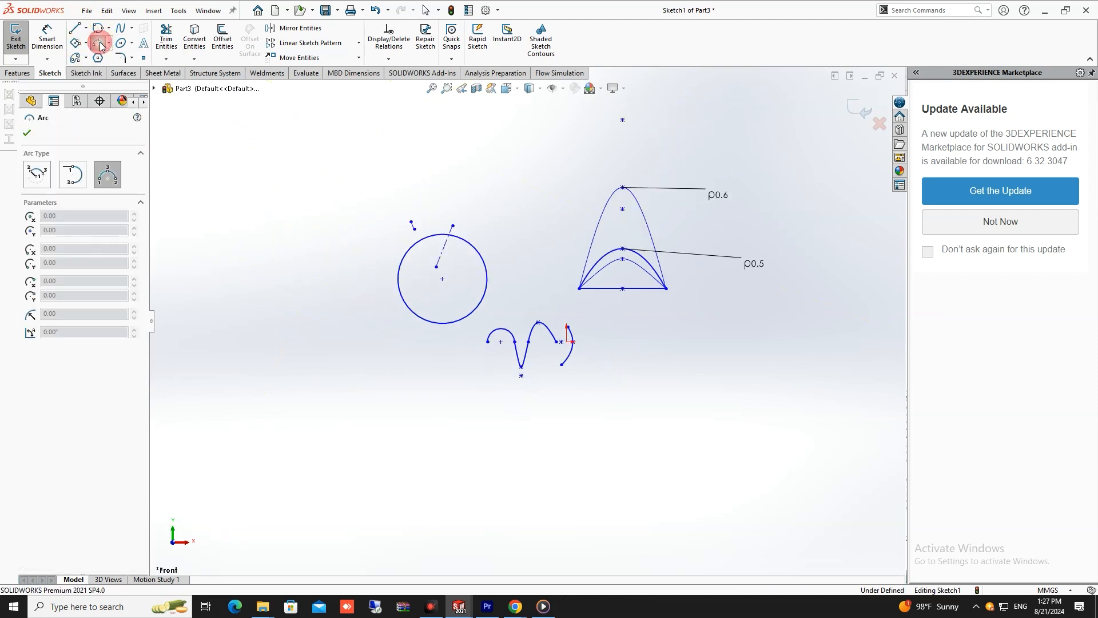
pyautogui.click(187, 268)
pyautogui.click(310, 259)
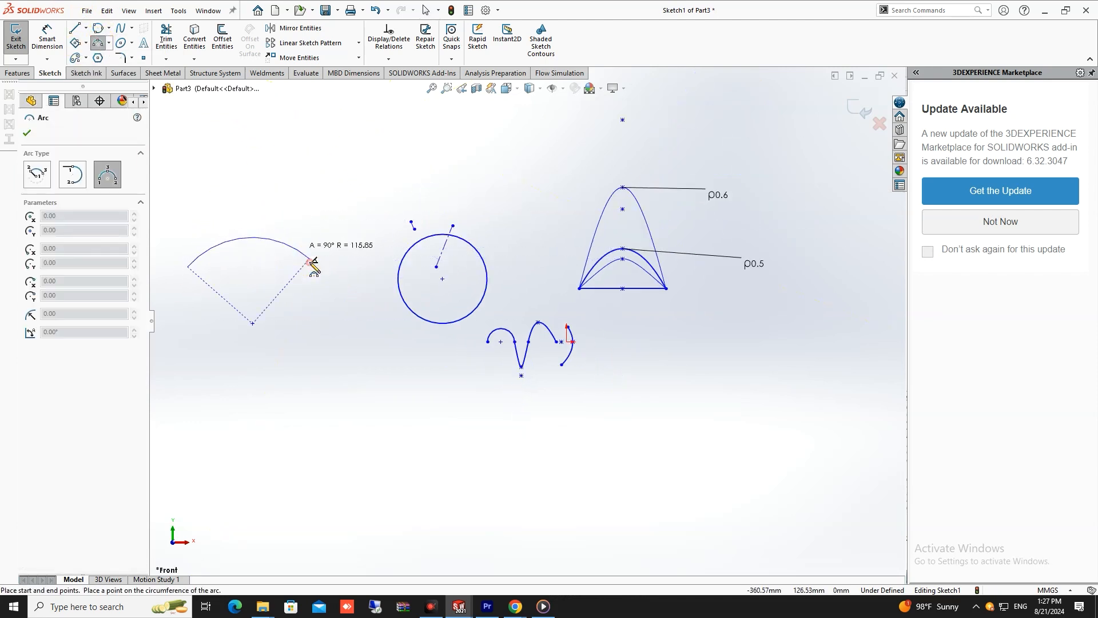
pyautogui.click(274, 225)
pyautogui.press('Escape')
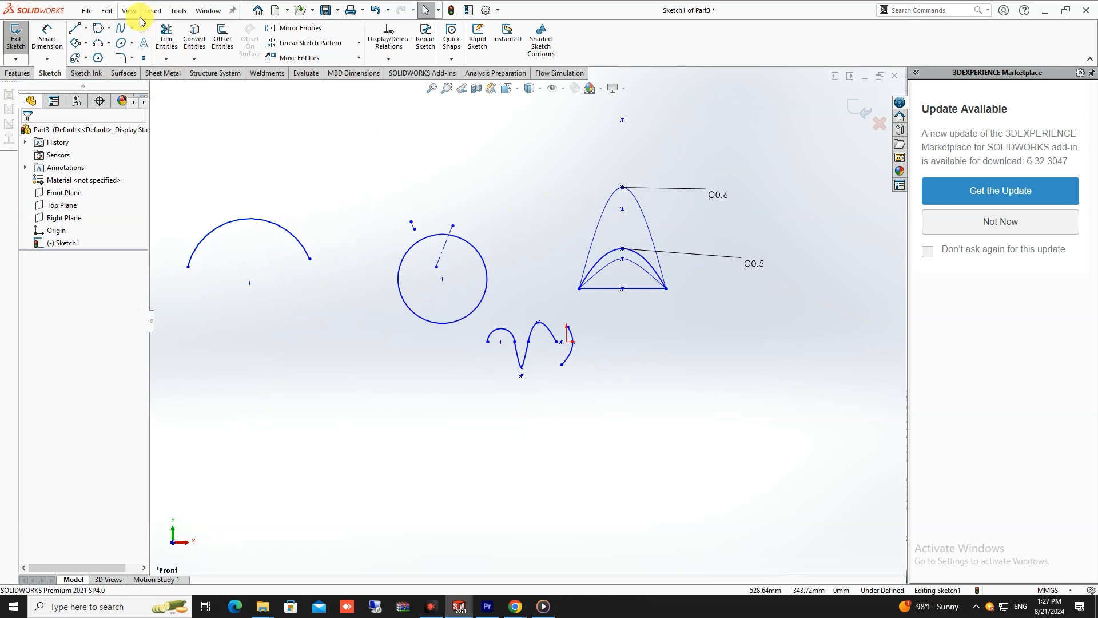
# - Try to place the sketch text "I LOVE YOU" along the new three-point arc
pyautogui.click(146, 44)
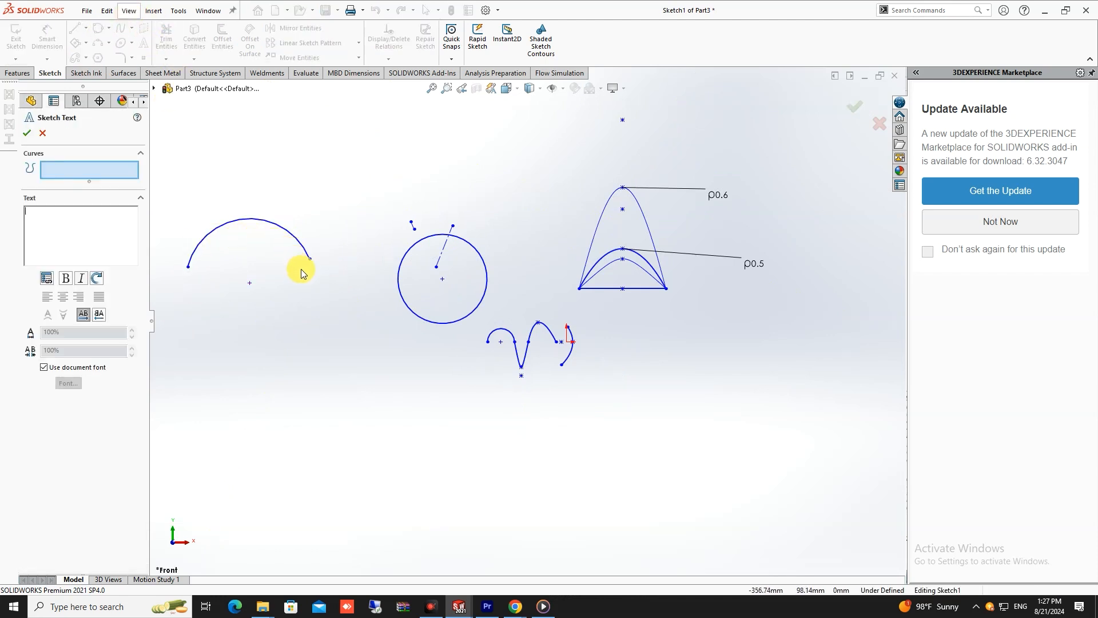
pyautogui.click(223, 225)
pyautogui.scroll(-5, 198, 233)
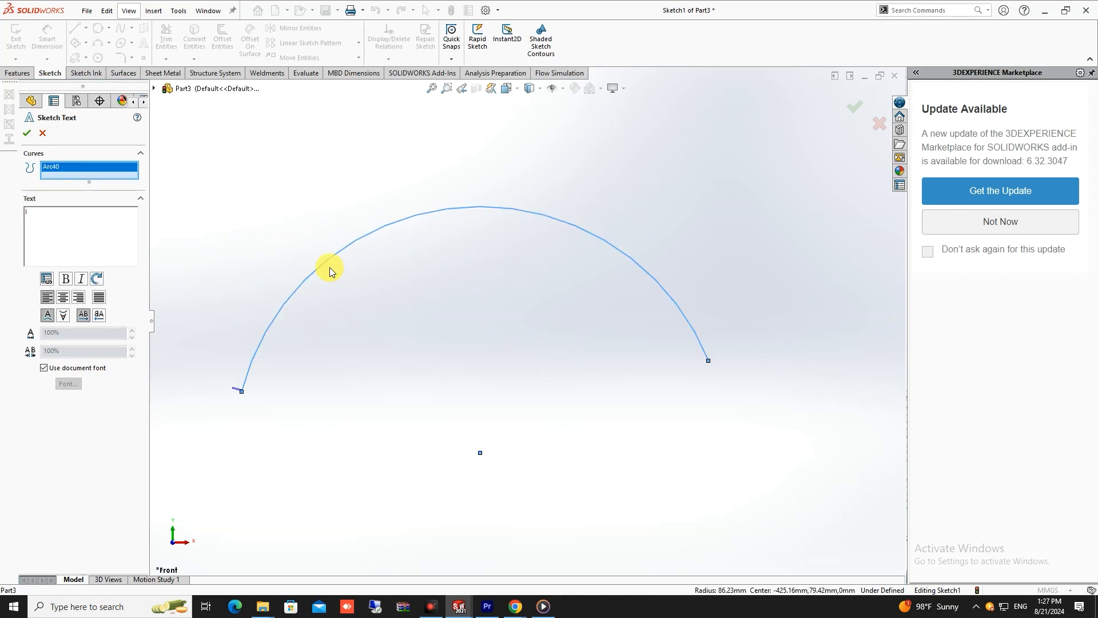
pyautogui.write('I LOVE YOU')
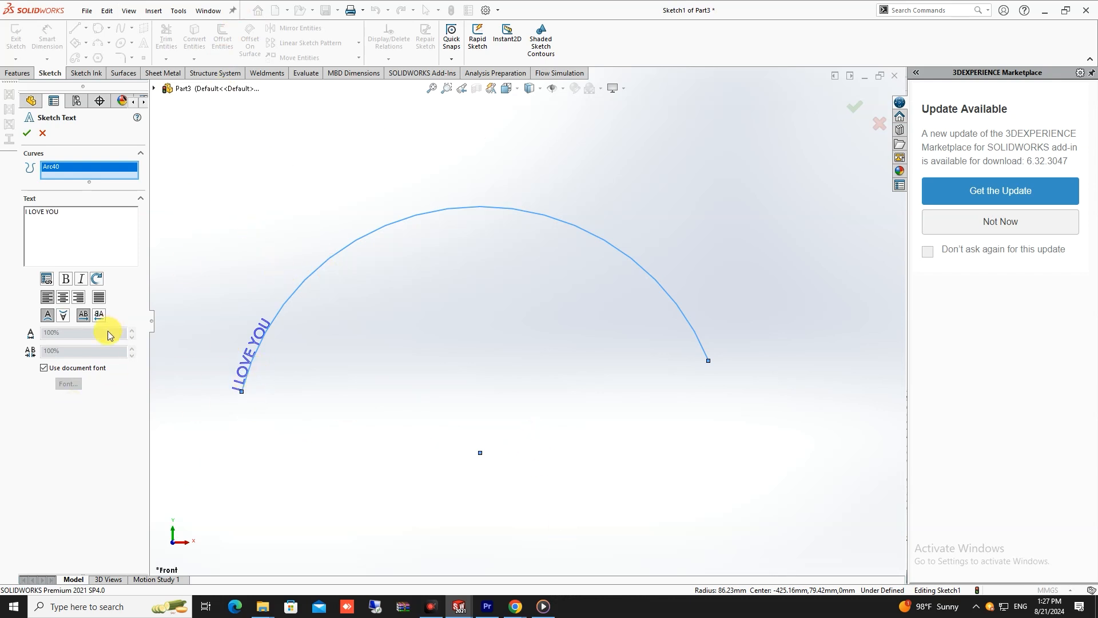
# - Try to give the arc text its own Century Schoolbook font with a height of 10 mm instead of the document font
pyautogui.click(43, 369)
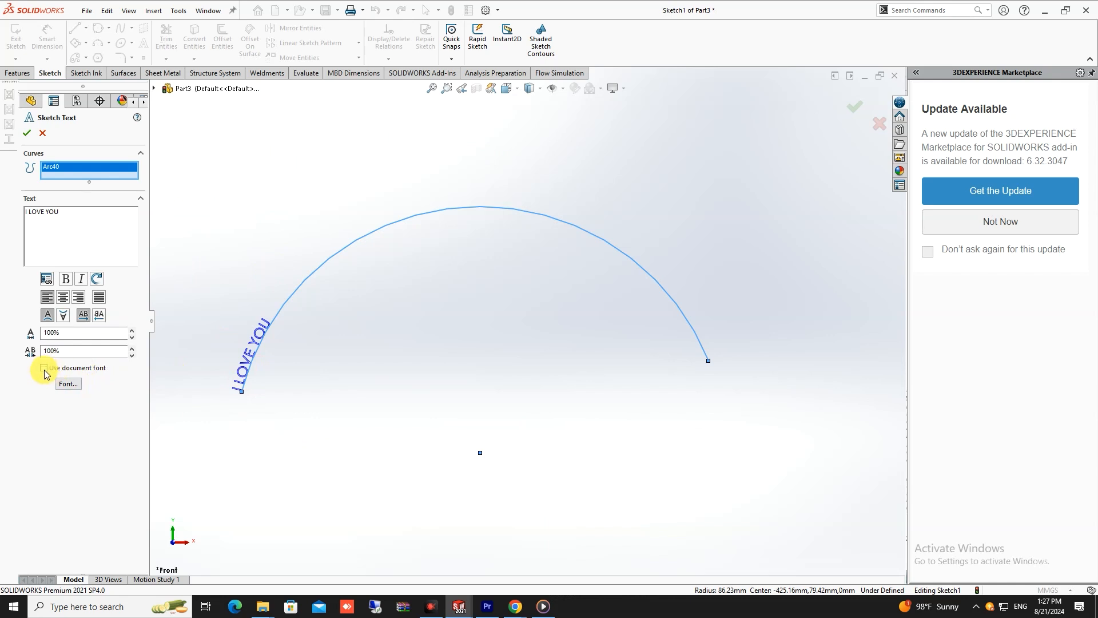
pyautogui.click(69, 385)
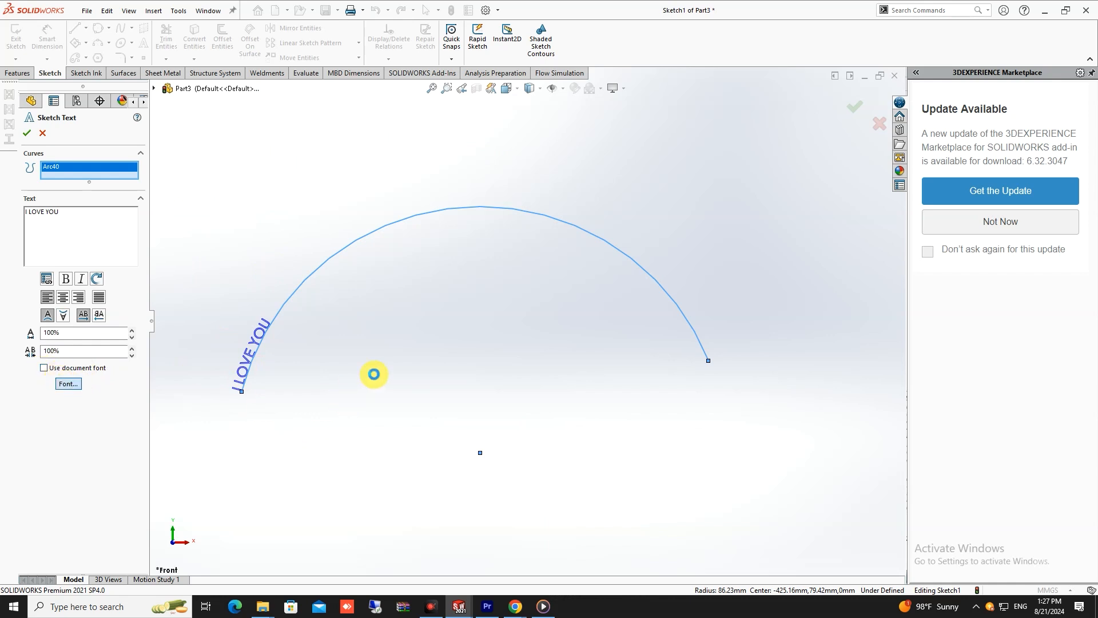
pyautogui.moveTo(571, 225); pyautogui.dragTo(760, 247)
pyautogui.click(664, 298)
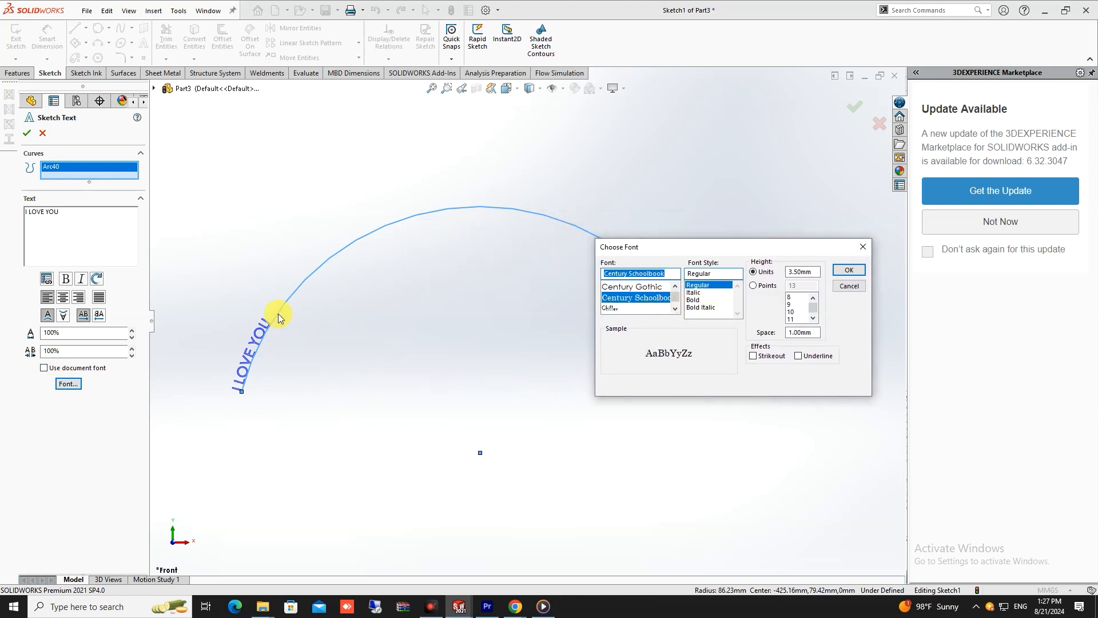
pyautogui.doubleClick(803, 272)
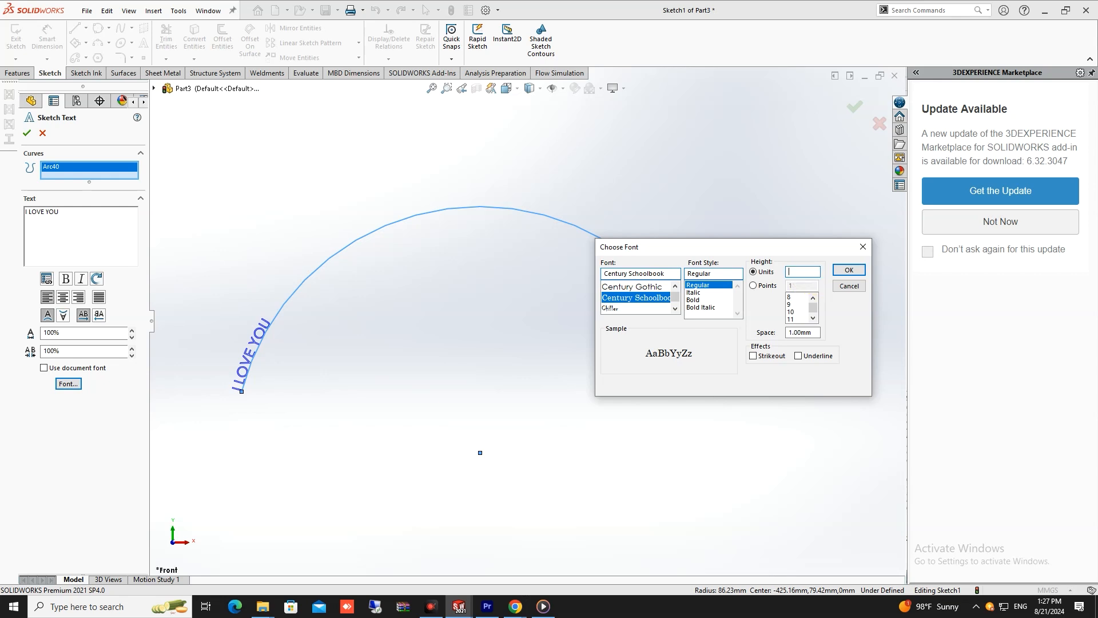
pyautogui.click(849, 270)
pyautogui.scroll(3, 372, 309)
pyautogui.scroll(-3, 332, 300)
pyautogui.scroll(-5, 428, 347)
pyautogui.press('Escape')
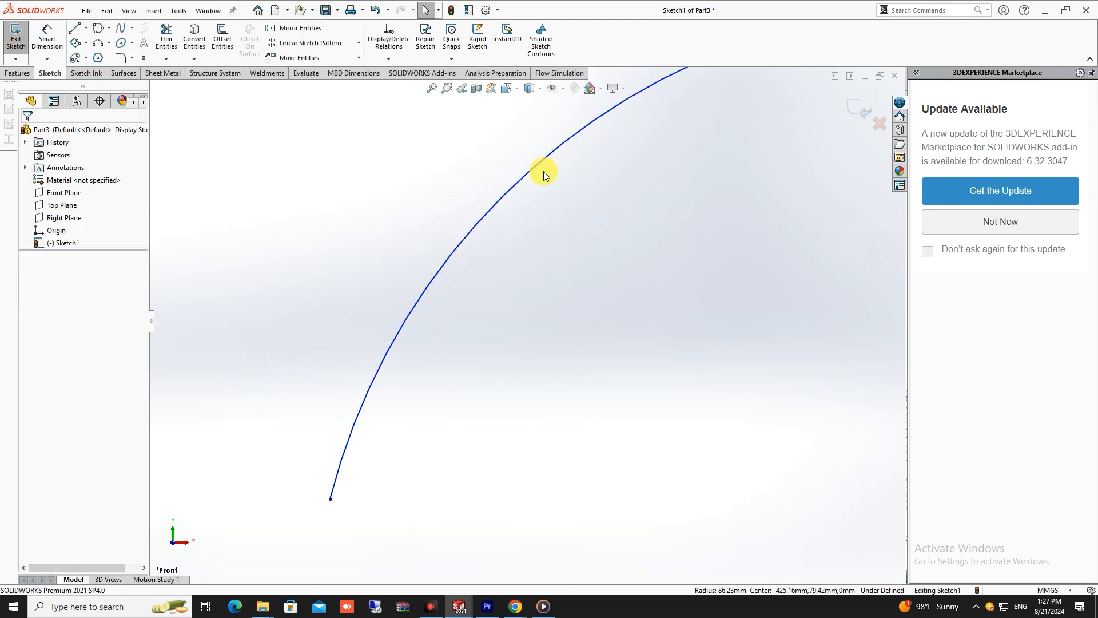
# - Start a sketch text along the three-point arc reading "I LOVE YOU"
pyautogui.scroll(7, 558, 212)
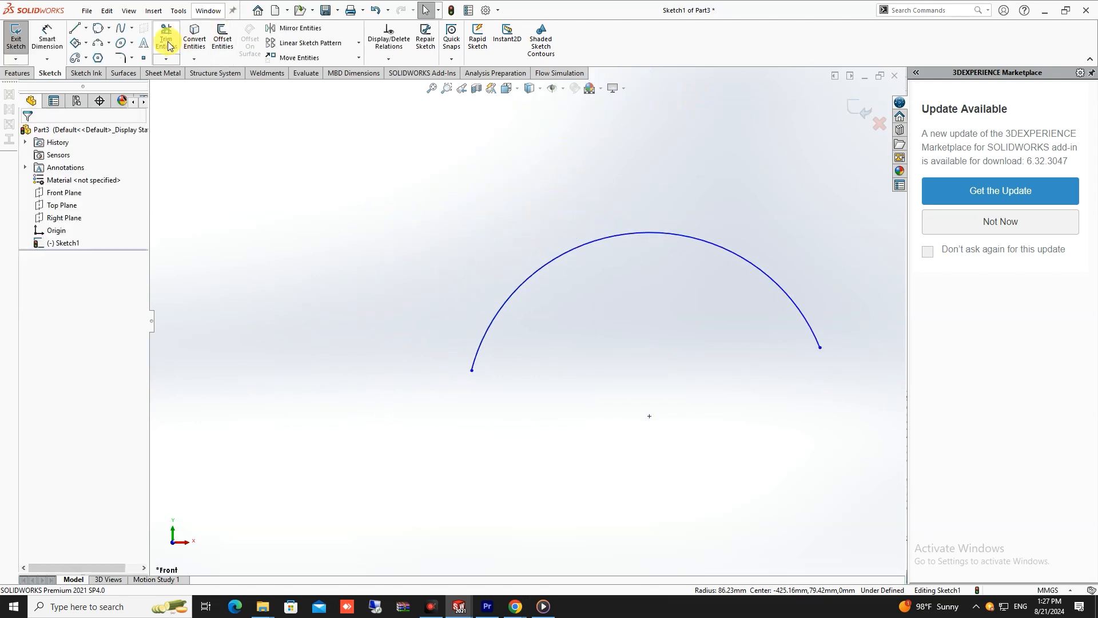
pyautogui.click(144, 43)
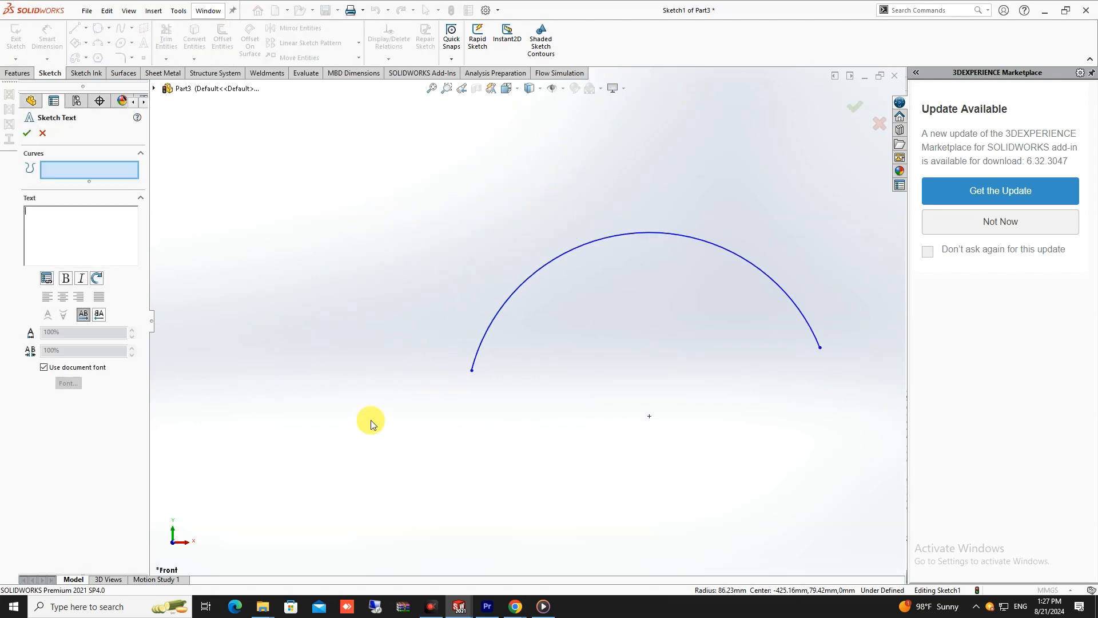
pyautogui.click(509, 299)
pyautogui.click(61, 216)
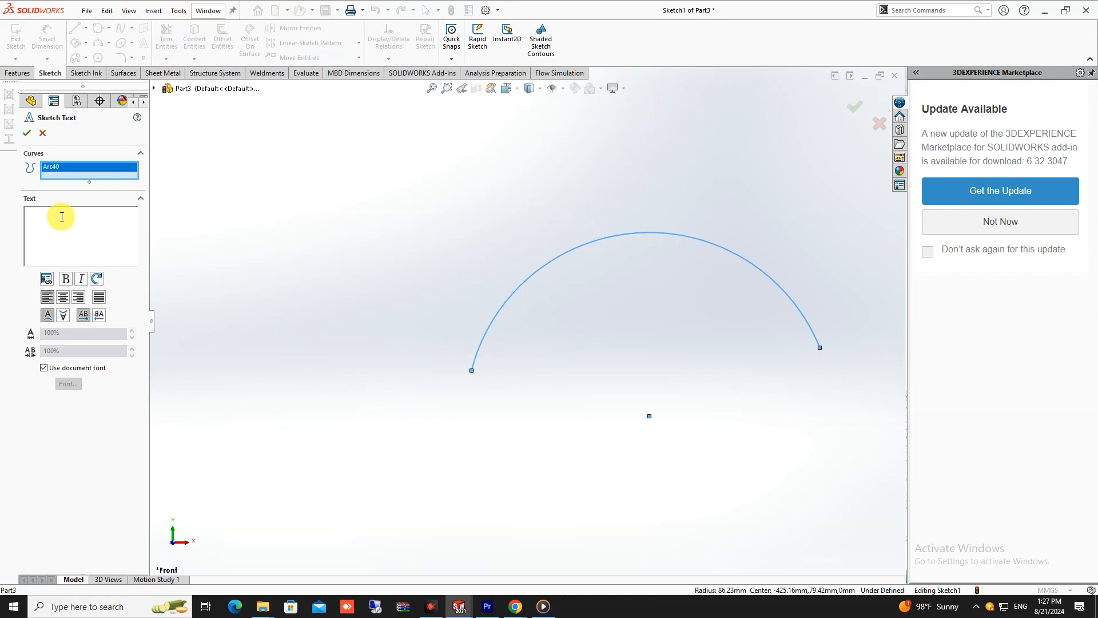
pyautogui.write('I LOVE YOO')
pyautogui.scroll(3, 475, 314)
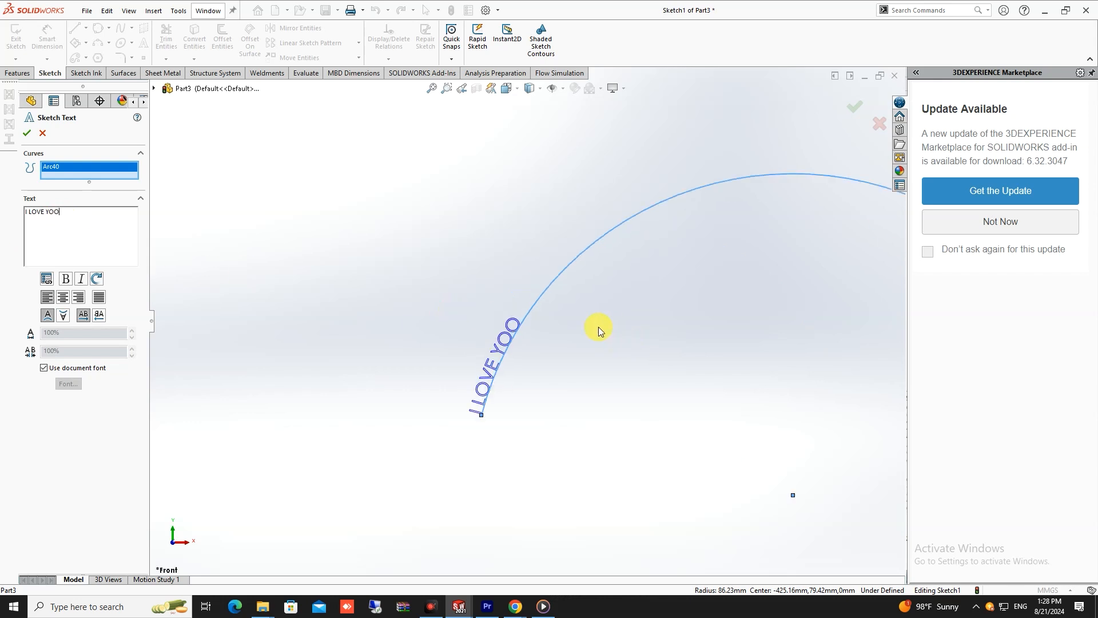
pyautogui.press('BackSpace')
pyautogui.write('U')
# - Turn off the document font for the arc text, set its height to 10 mm, and accept the sketch text
pyautogui.click(44, 368)
pyautogui.click(71, 387)
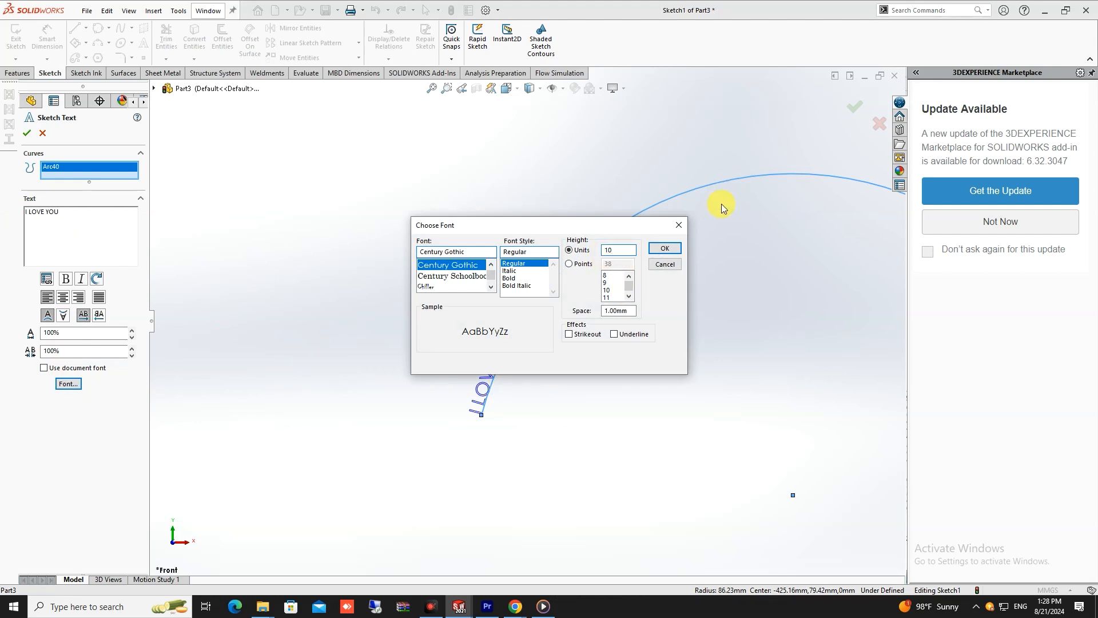
pyautogui.click(666, 249)
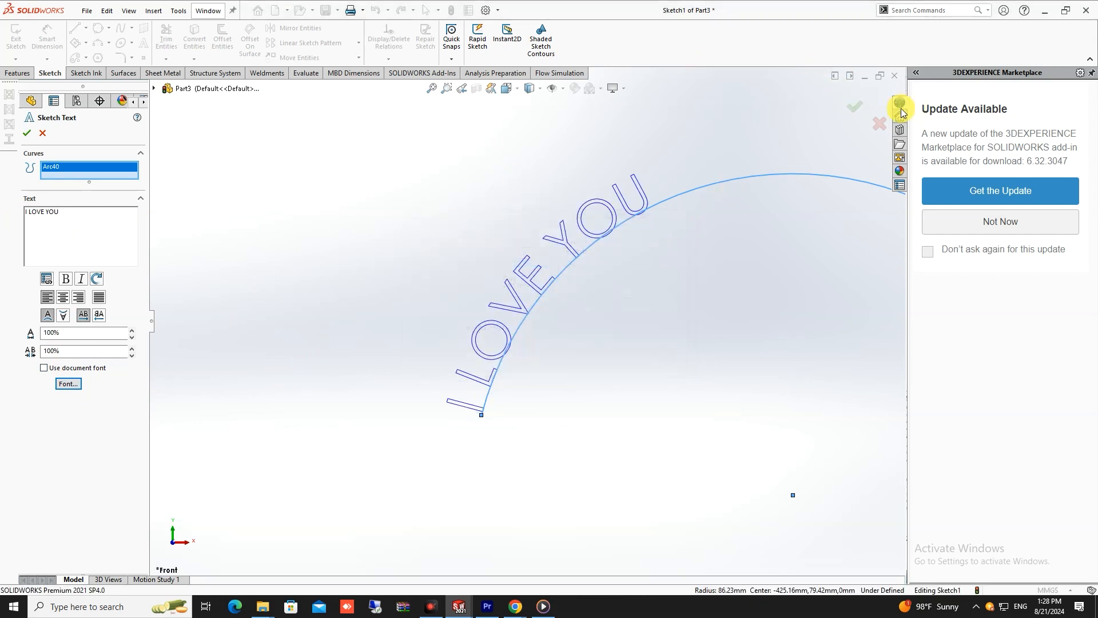
pyautogui.click(864, 106)
pyautogui.scroll(-3, 612, 305)
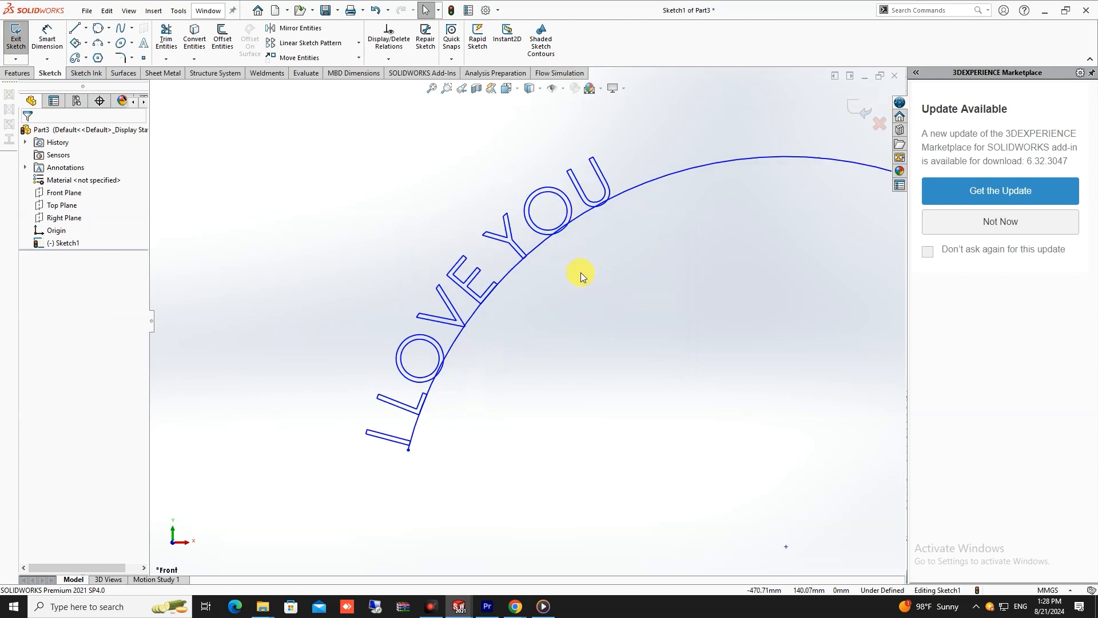
pyautogui.scroll(1, 581, 272)
pyautogui.scroll(-1, 435, 290)
pyautogui.scroll(4, 458, 391)
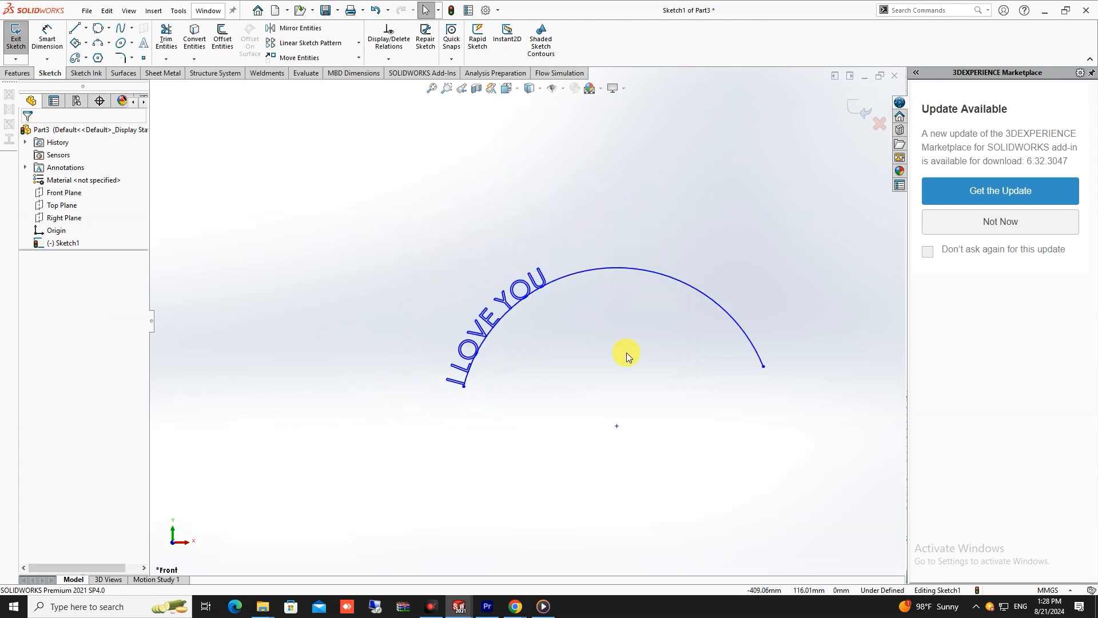
pyautogui.scroll(-3, 723, 360)
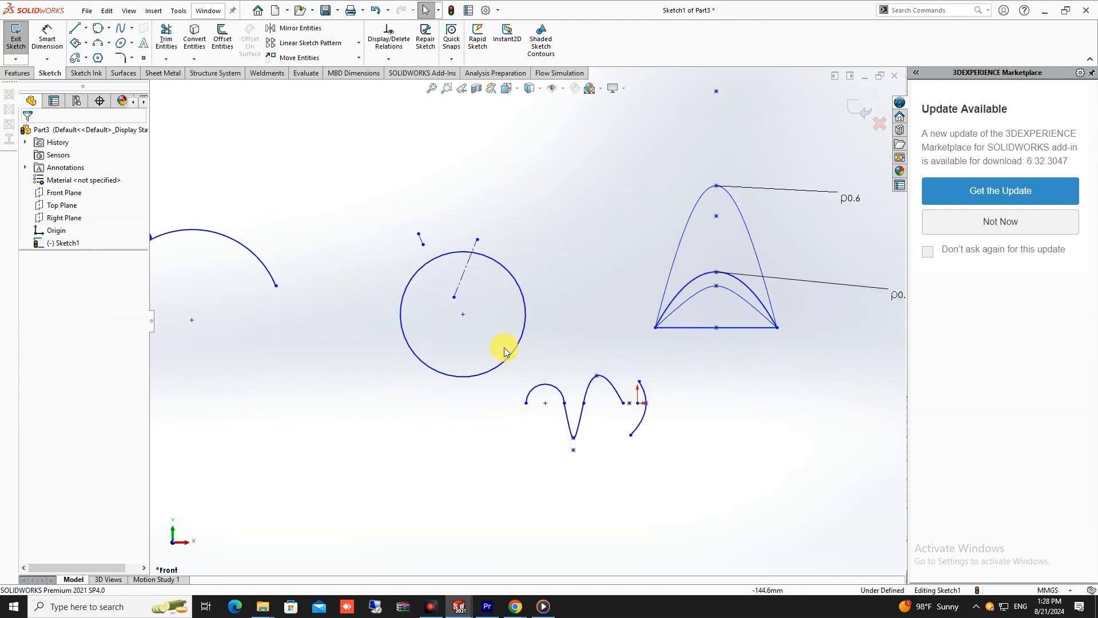
pyautogui.scroll(4, 505, 351)
pyautogui.scroll(-6, 363, 314)
pyautogui.scroll(3, 595, 279)
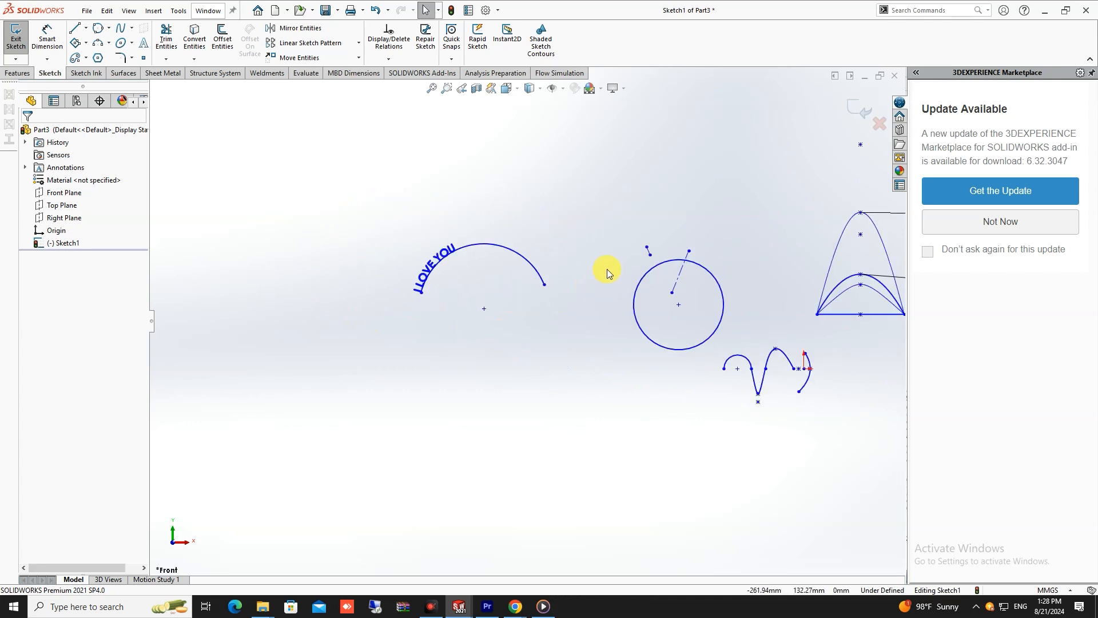
pyautogui.click(131, 59)
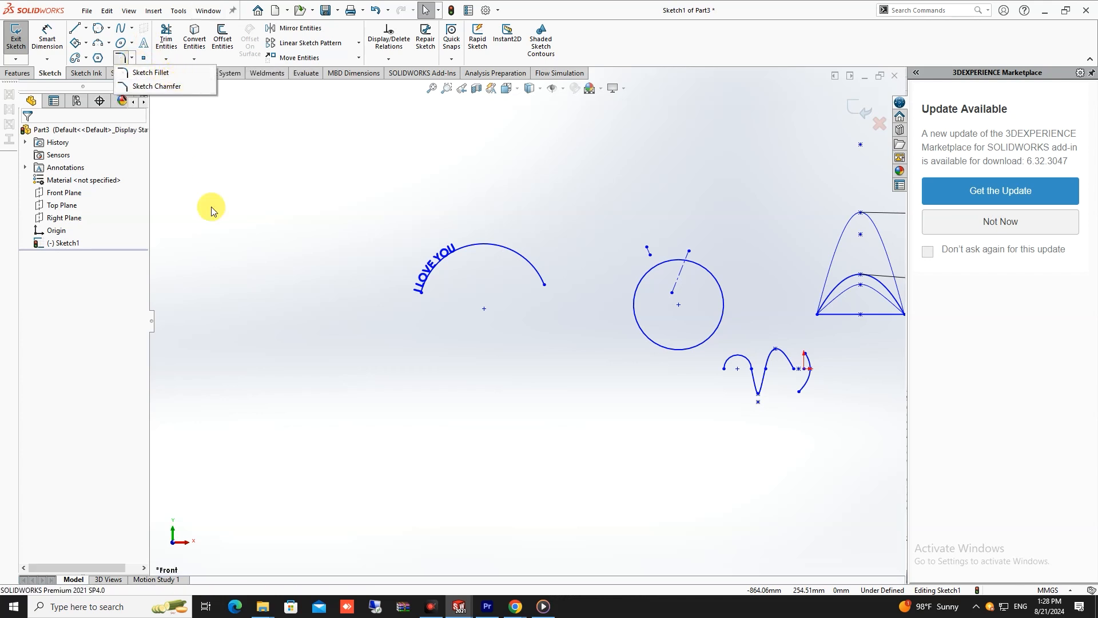
# - Draw a center rectangle about 450 mm by 230 mm above and to the left of the text arc
pyautogui.click(86, 43)
pyautogui.click(86, 70)
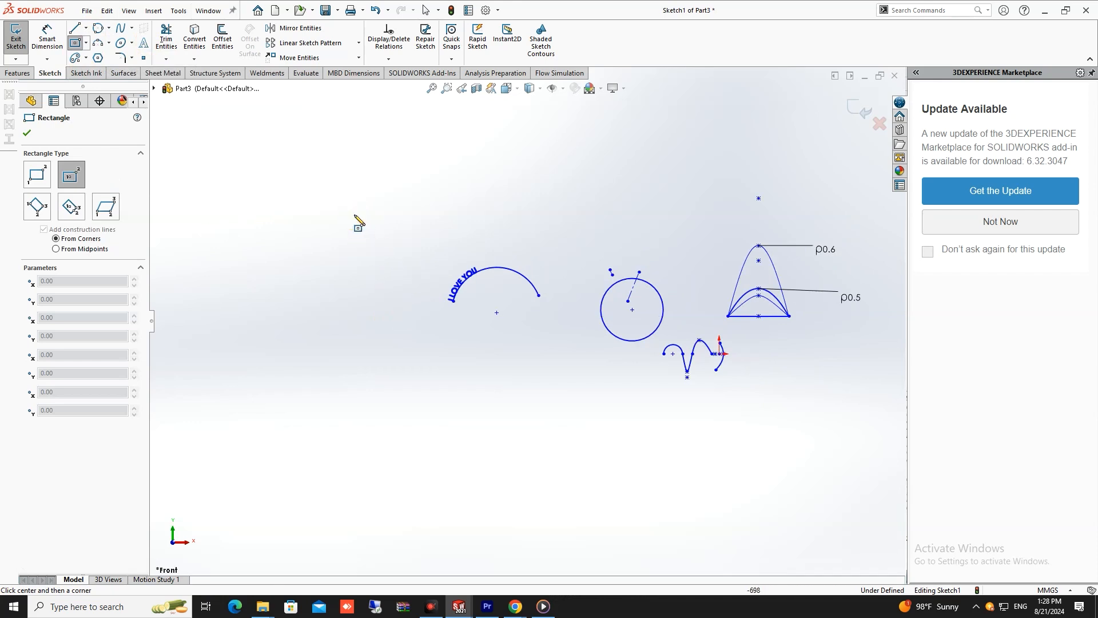
pyautogui.click(354, 214)
pyautogui.click(472, 154)
pyautogui.scroll(-3, 223, 131)
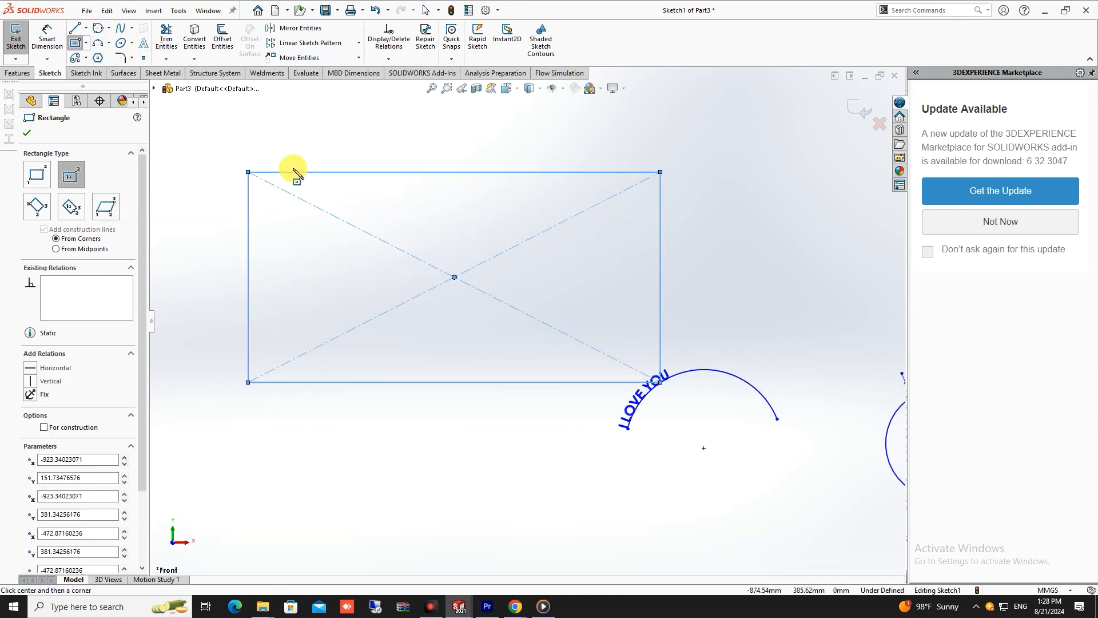
# - Round the center rectangle's upper-right corner with a Sketch Fillet of 15 mm radius
pyautogui.click(132, 57)
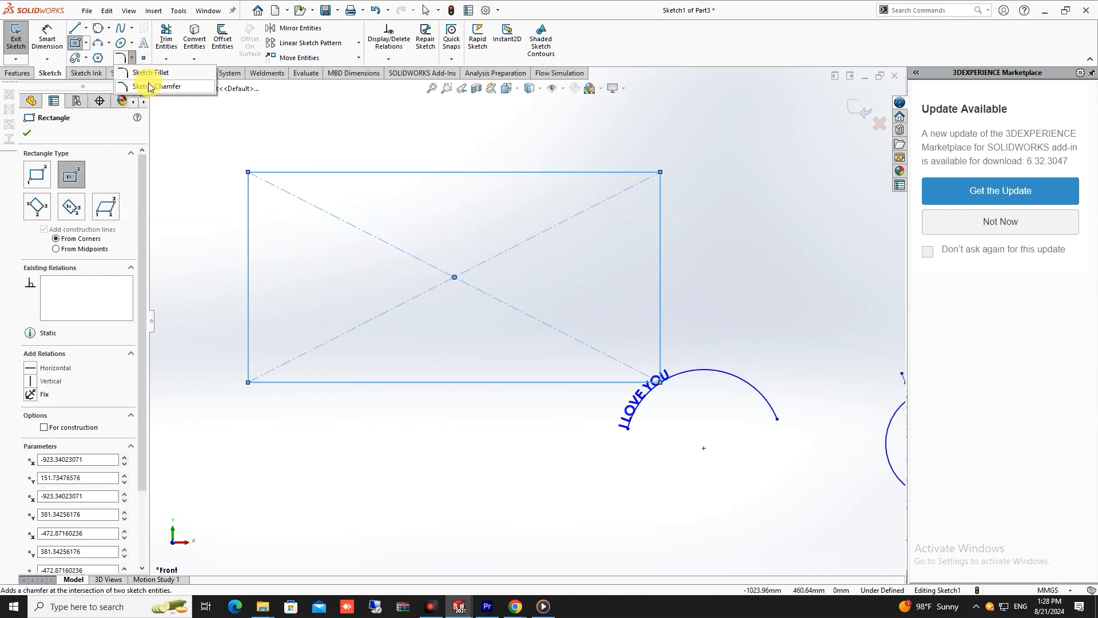
pyautogui.click(150, 72)
pyautogui.scroll(-2, 605, 159)
pyautogui.scroll(-2, 629, 223)
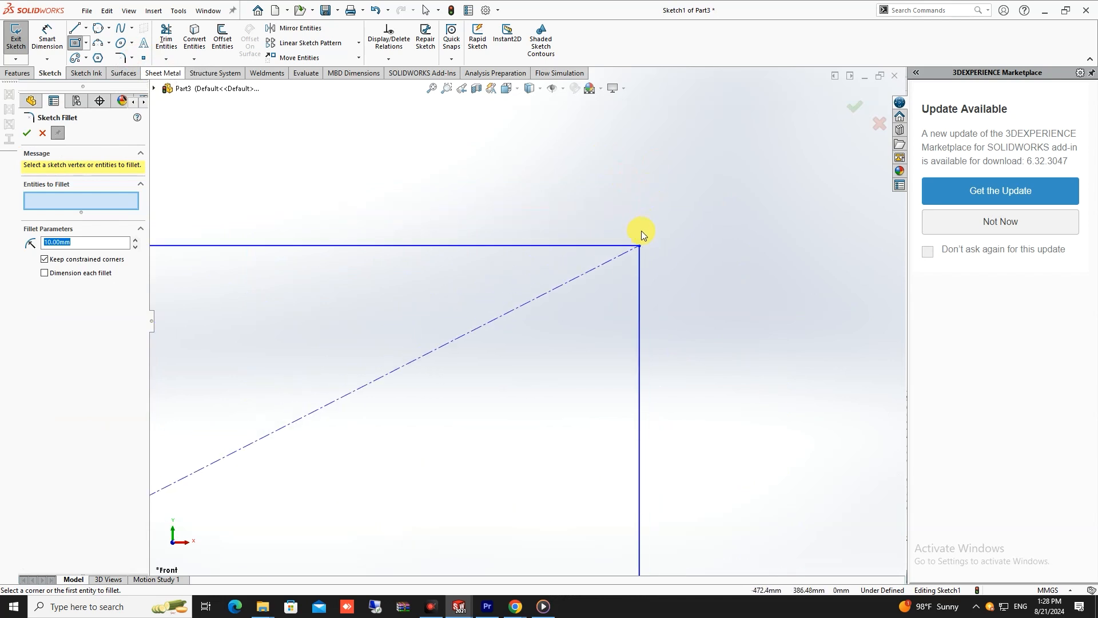
pyautogui.click(637, 244)
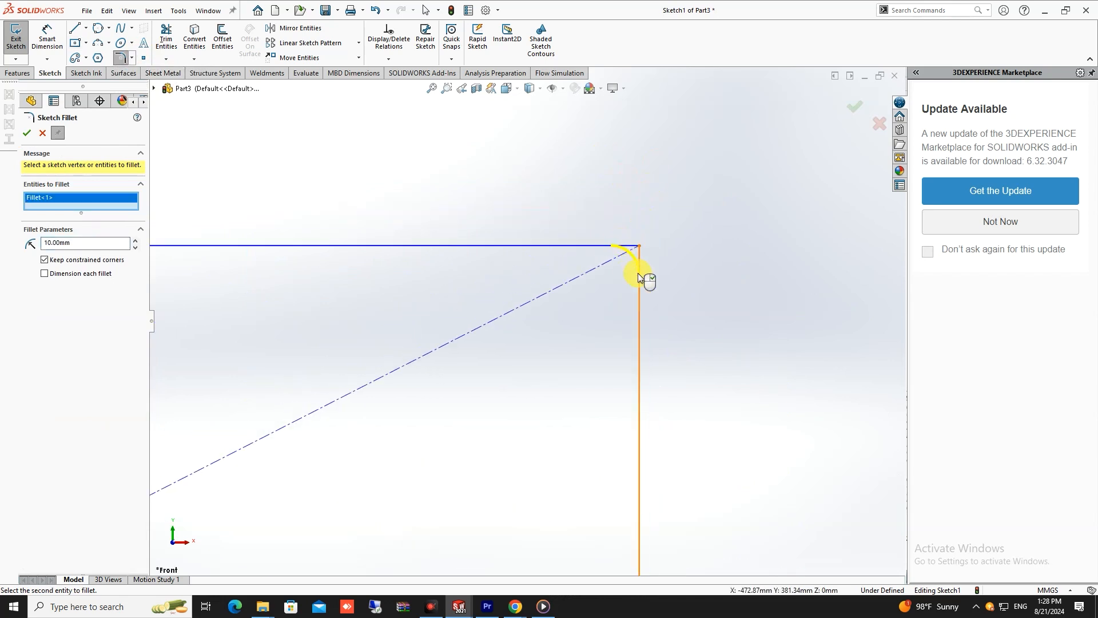
pyautogui.doubleClick(73, 241)
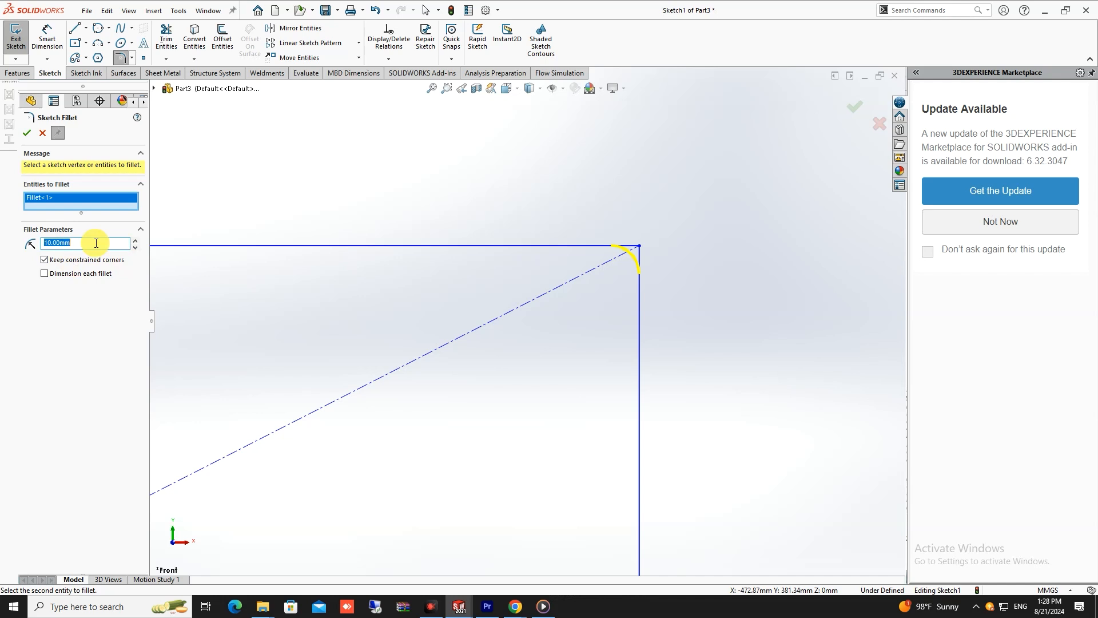
pyautogui.write('1')
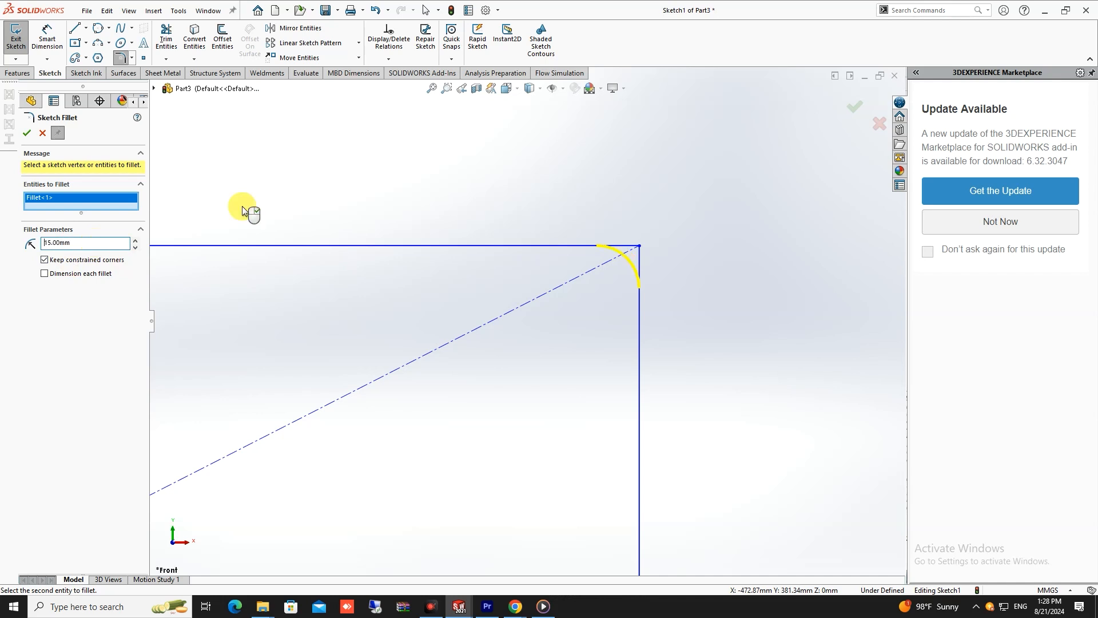
pyautogui.scroll(3, 584, 363)
pyautogui.scroll(-2, 591, 367)
pyautogui.scroll(5, 558, 314)
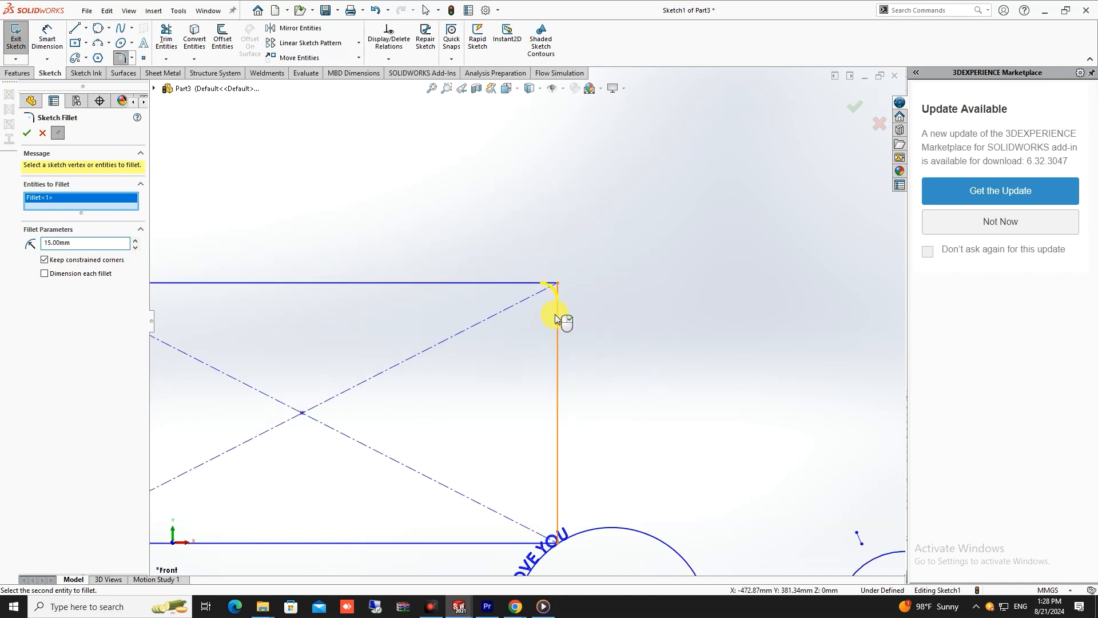
pyautogui.click(861, 112)
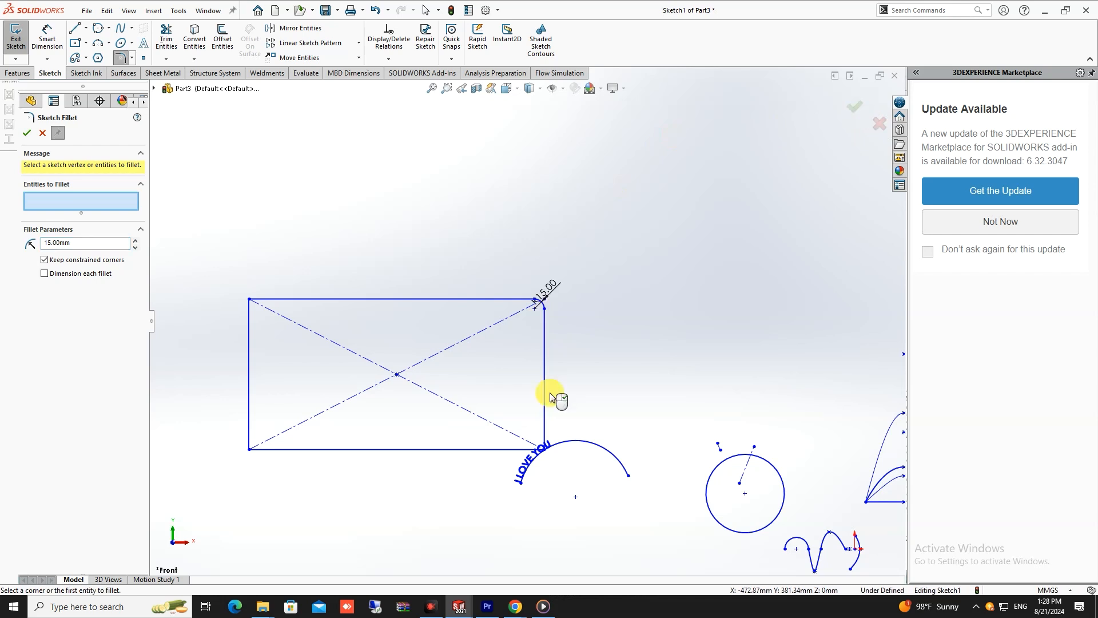
# - Try to fillet the center rectangle's two left corners with a 15 mm radius
pyautogui.click(224, 302)
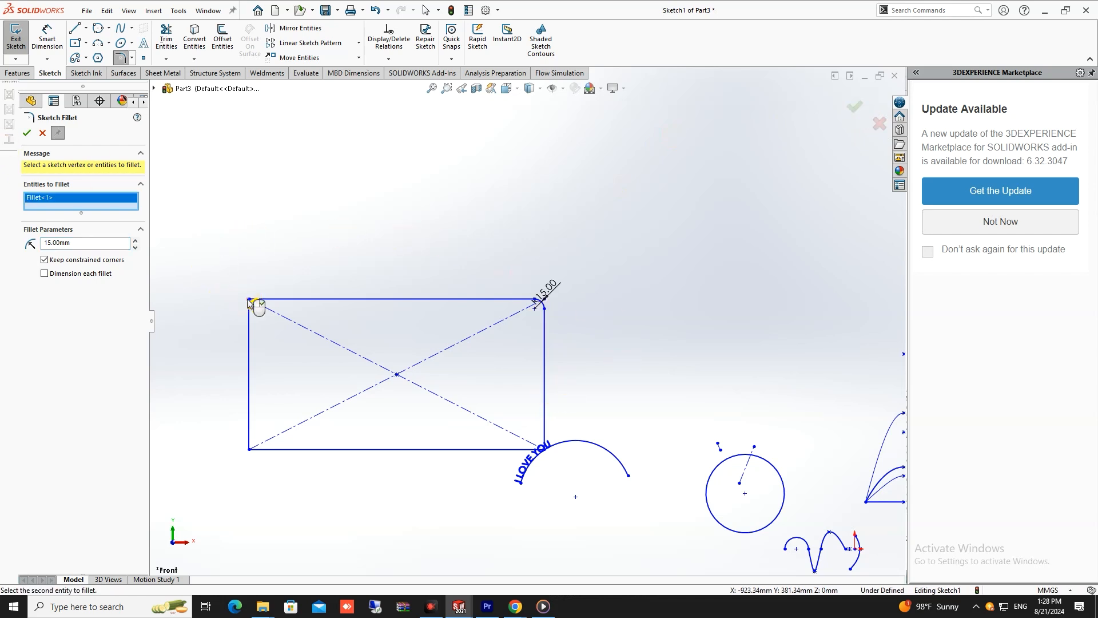
pyautogui.click(249, 433)
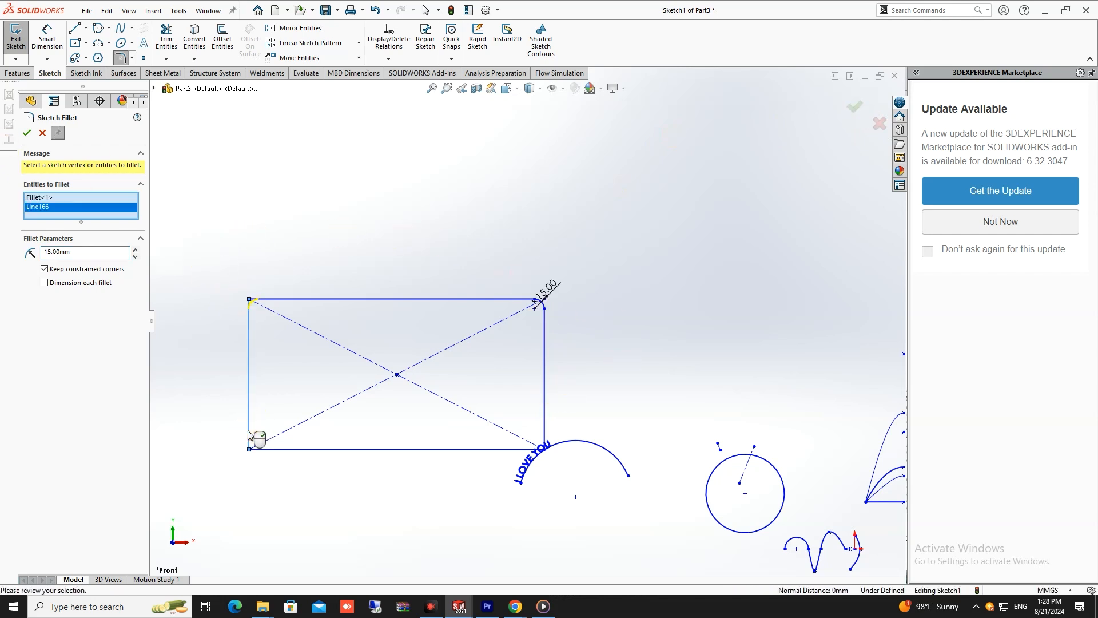
pyautogui.click(312, 450)
pyautogui.scroll(-3, 447, 435)
pyautogui.scroll(5, 352, 368)
pyautogui.scroll(-3, 352, 369)
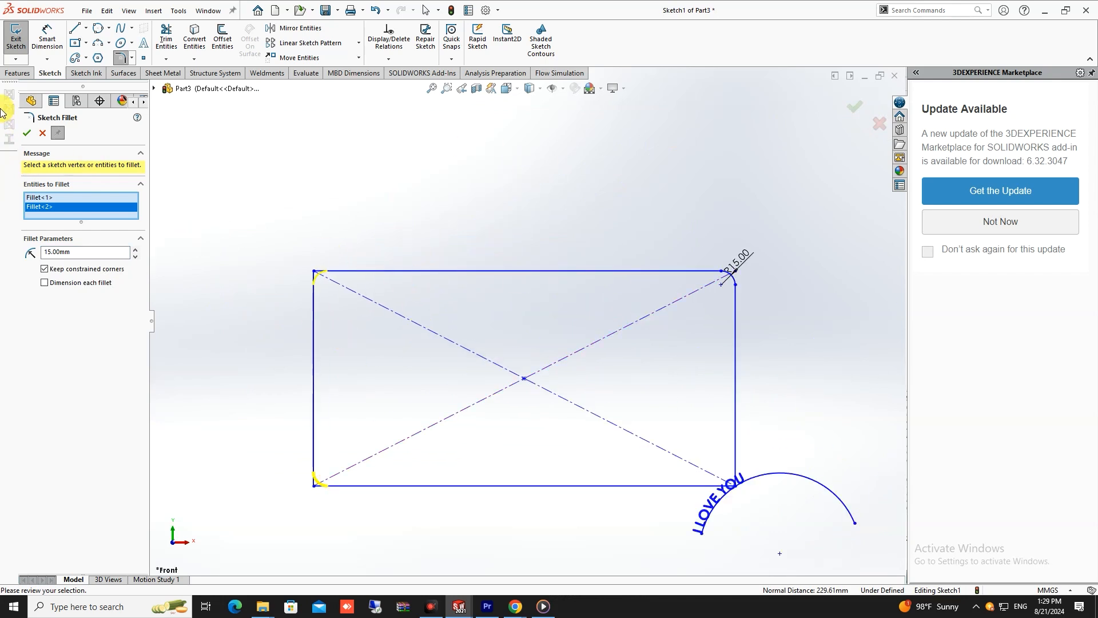
pyautogui.click(41, 134)
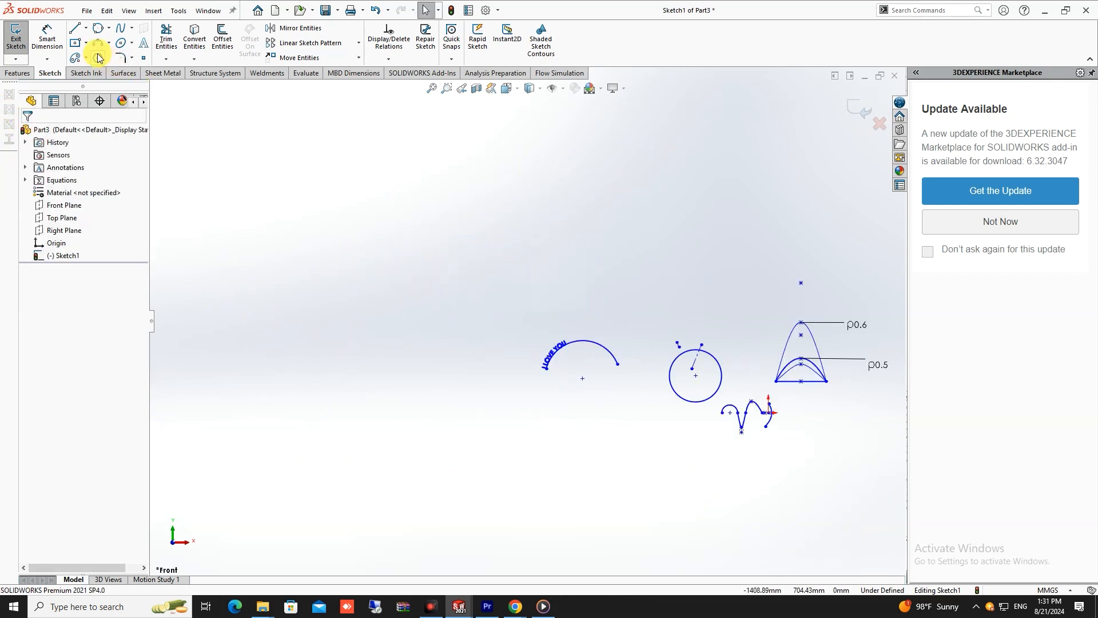
# - Draw a corner rectangle about 535 mm by 188 mm above and to the left of the text arc
pyautogui.click(89, 46)
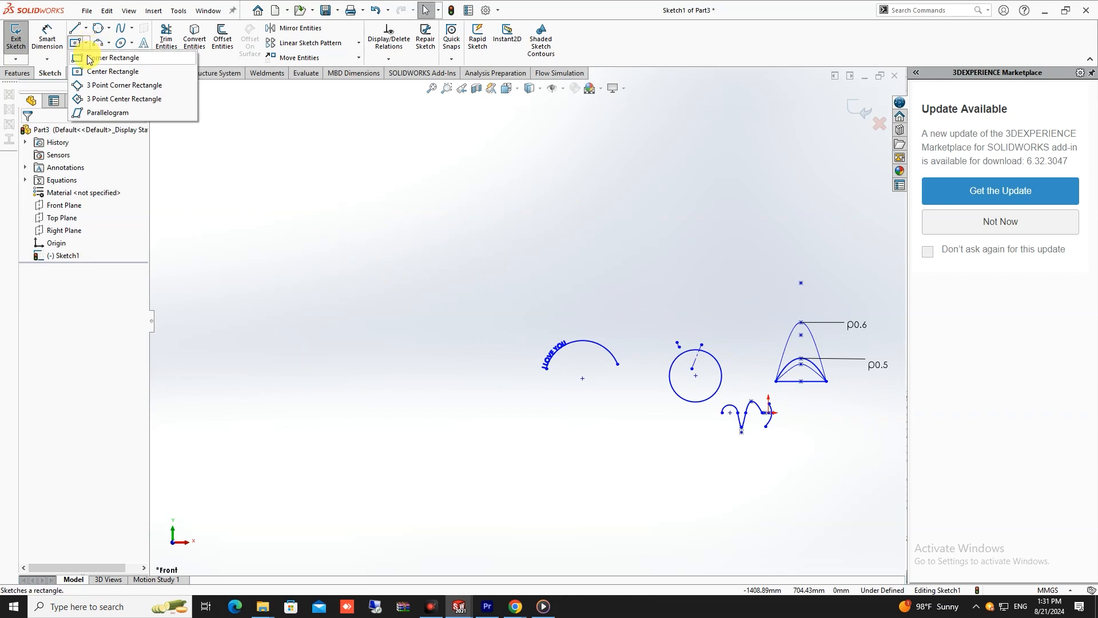
pyautogui.click(109, 58)
pyautogui.moveTo(378, 239); pyautogui.dragTo(293, 203)
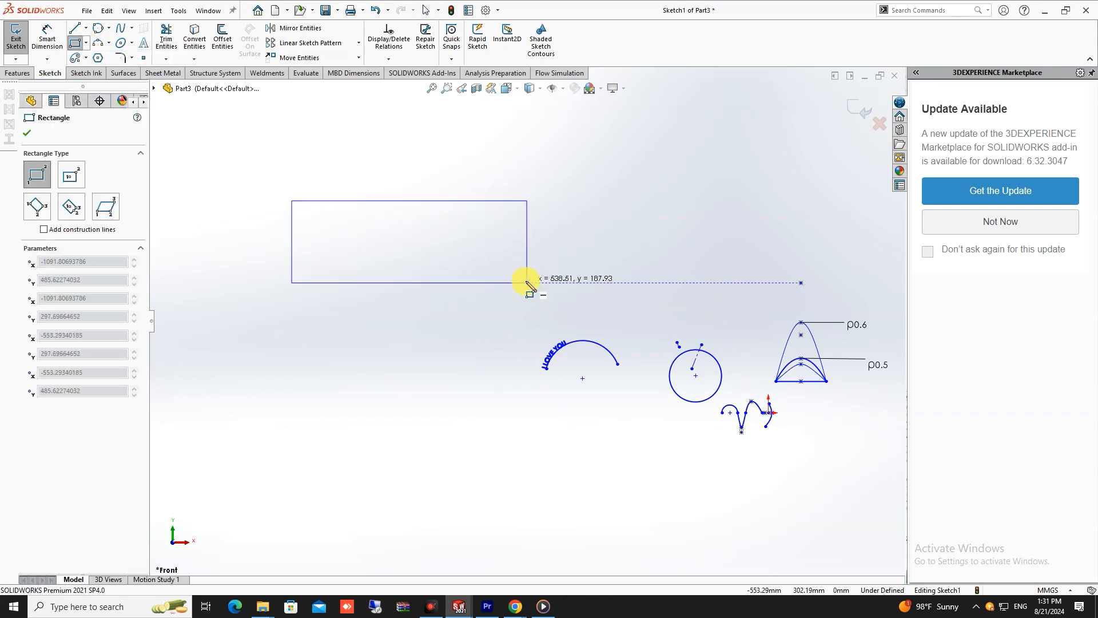
pyautogui.click(525, 282)
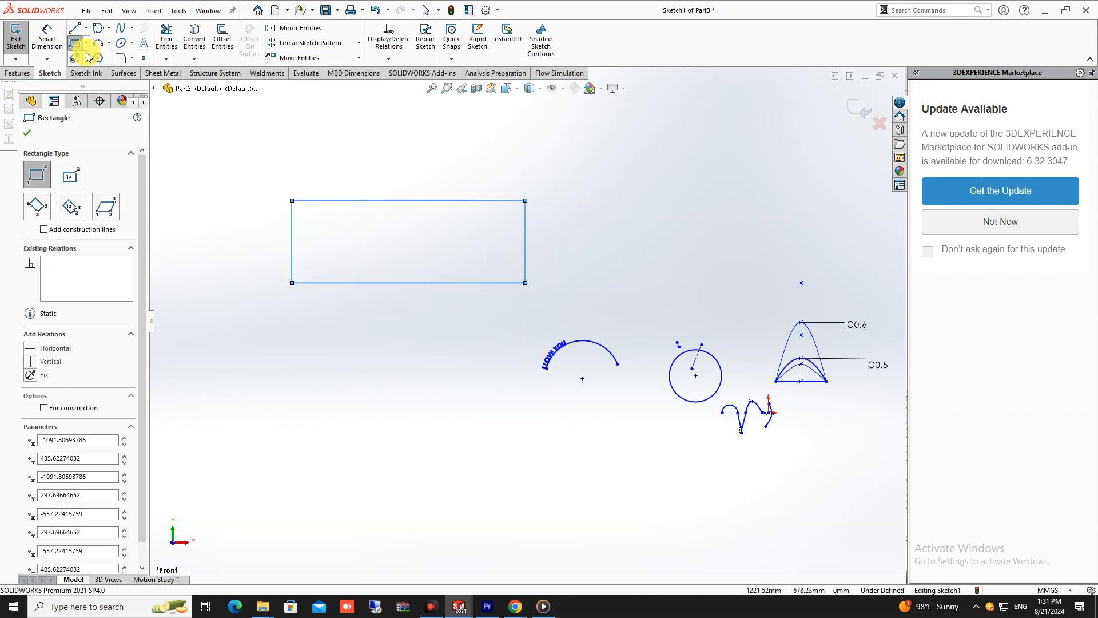
# - Chamfer the corner rectangle's upper-left corner with an equal distance-distance Sketch Chamfer of 10 mm
pyautogui.click(132, 58)
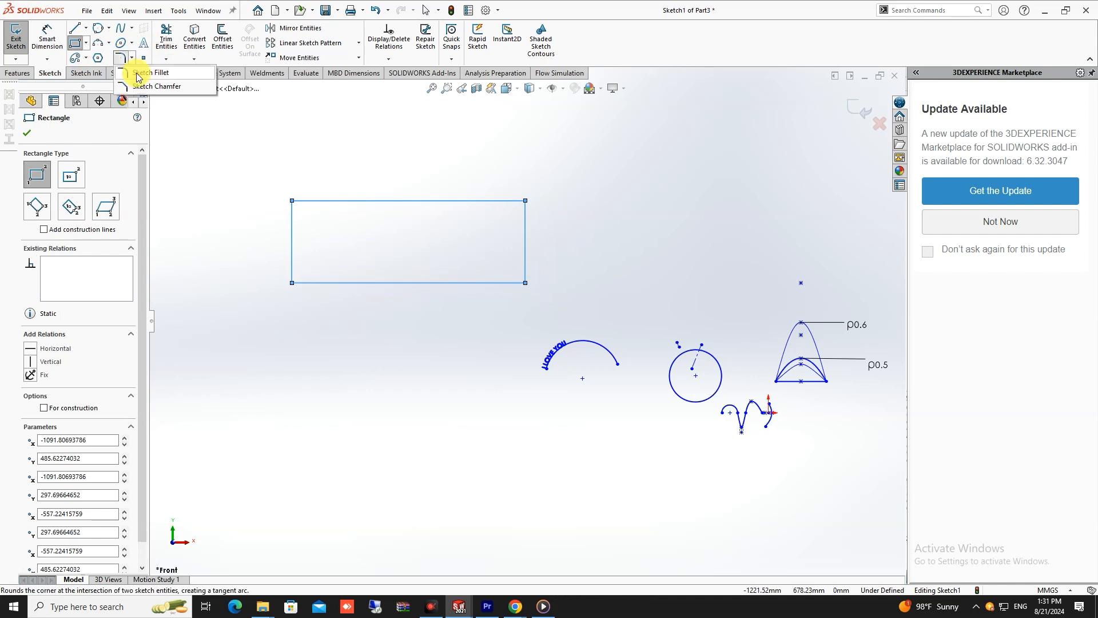
pyautogui.click(175, 87)
pyautogui.scroll(-5, 309, 207)
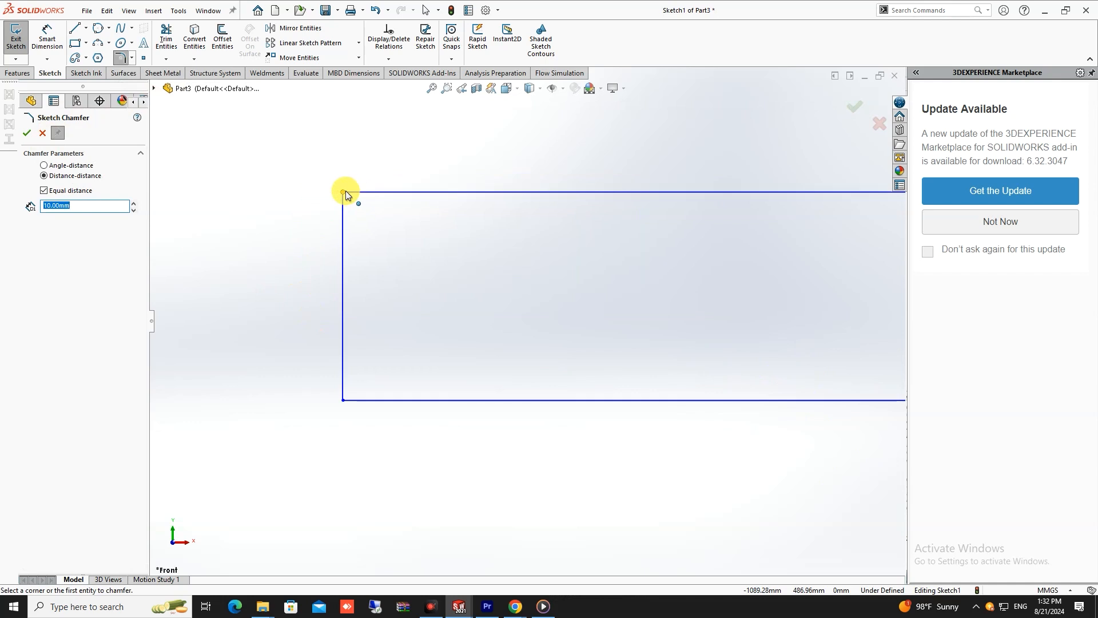
pyautogui.click(346, 192)
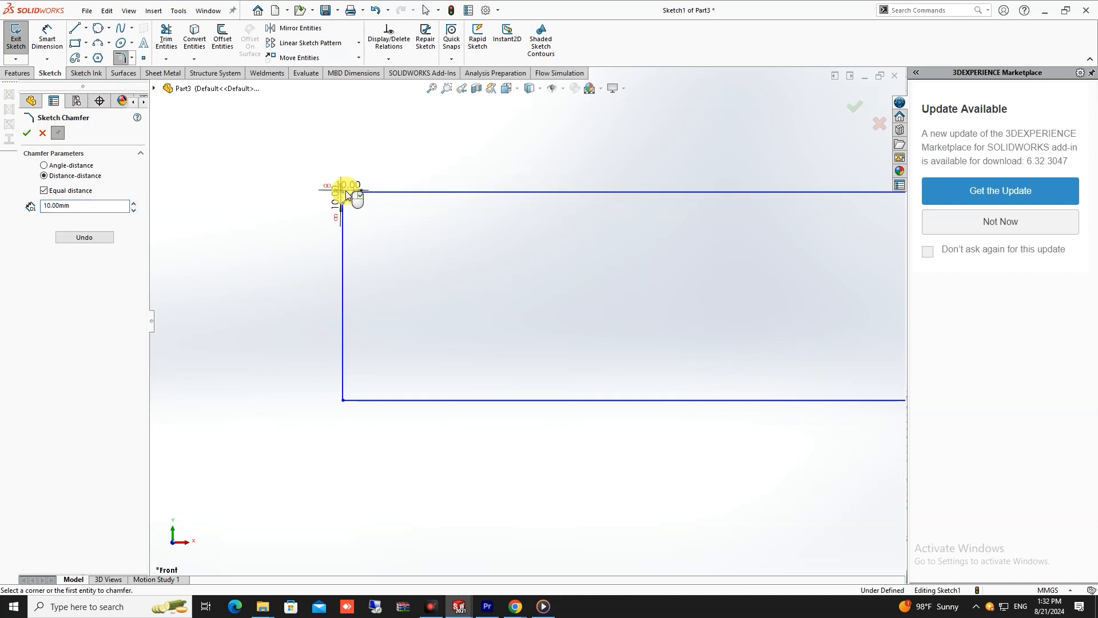
pyautogui.scroll(-4, 355, 196)
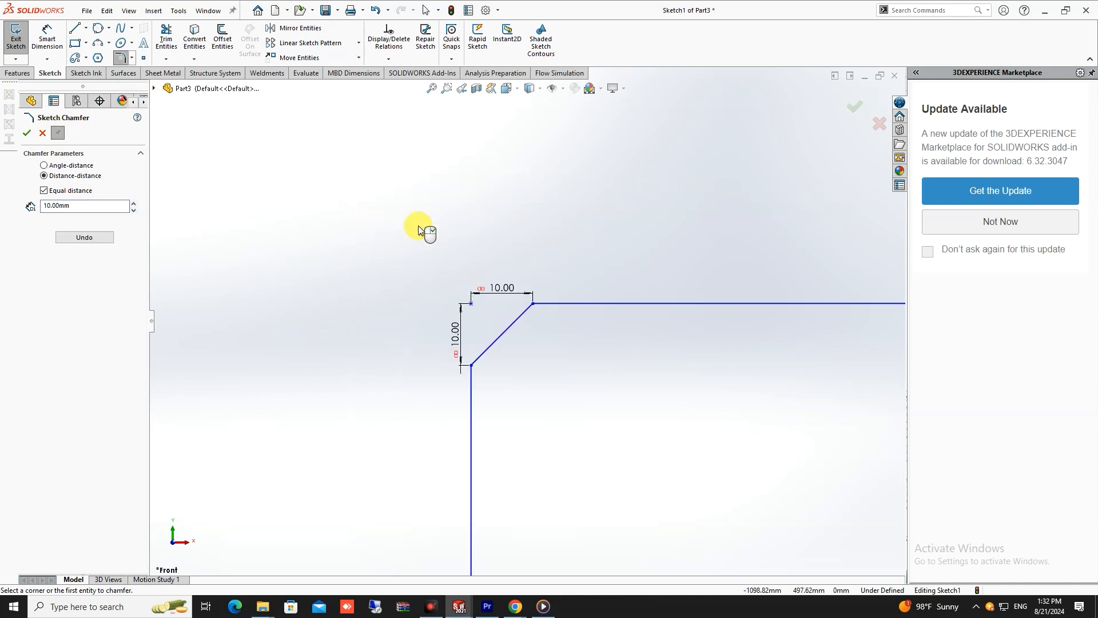
pyautogui.scroll(5, 577, 372)
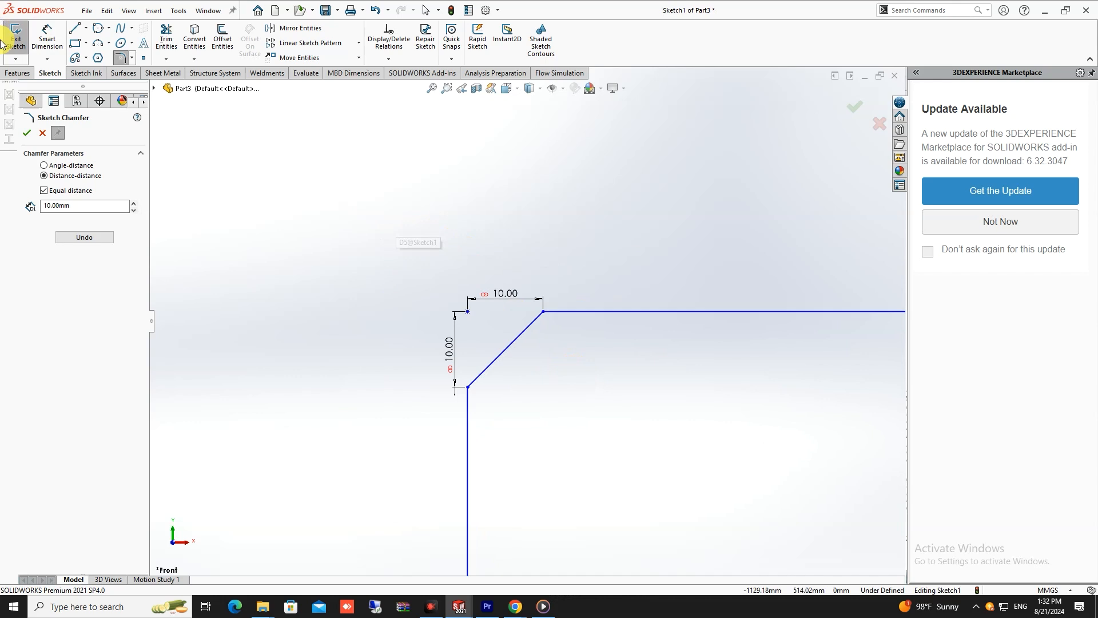
pyautogui.click(27, 132)
# - Chamfer the rectangle's upper-right corner using distance-distance with equal distance turned off and both distances at 10 mm
pyautogui.scroll(6, 665, 301)
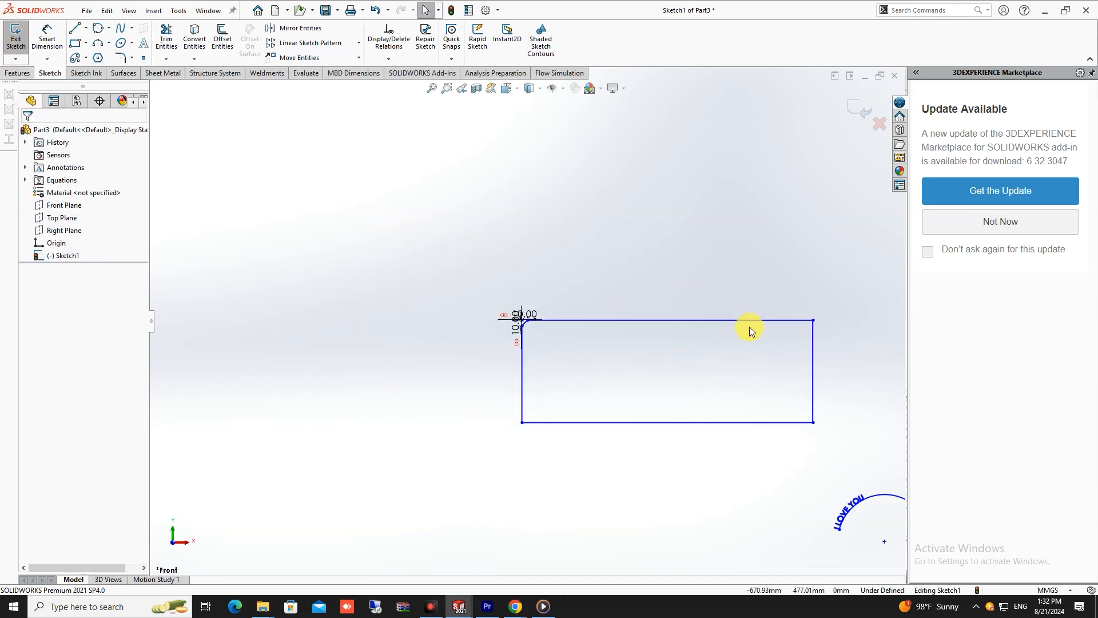
pyautogui.scroll(-5, 764, 328)
pyautogui.scroll(-1, 540, 314)
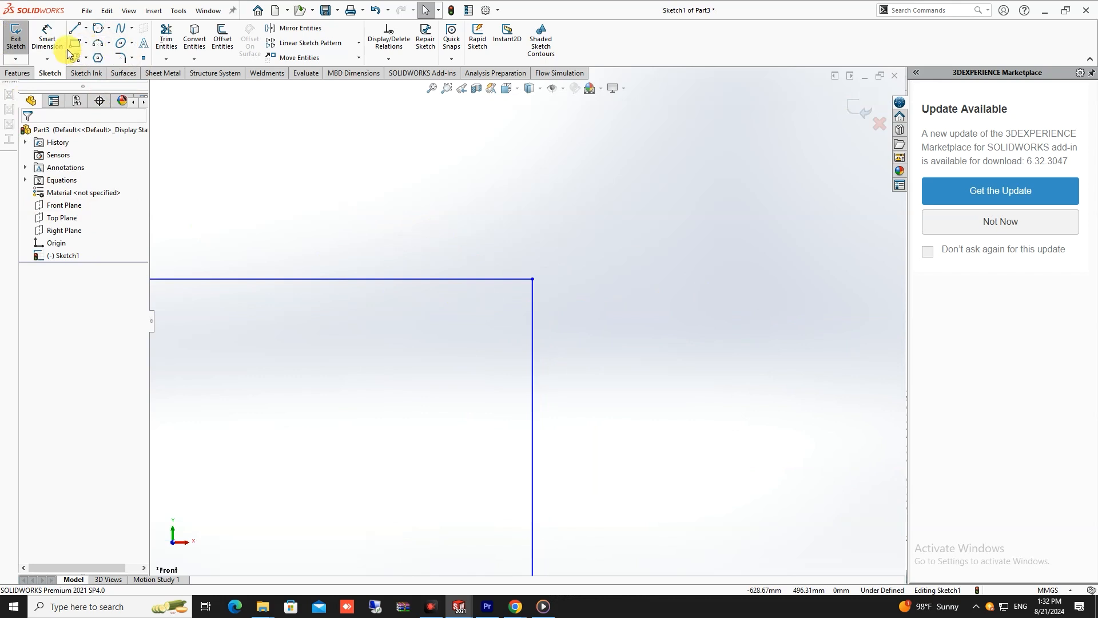
pyautogui.click(131, 57)
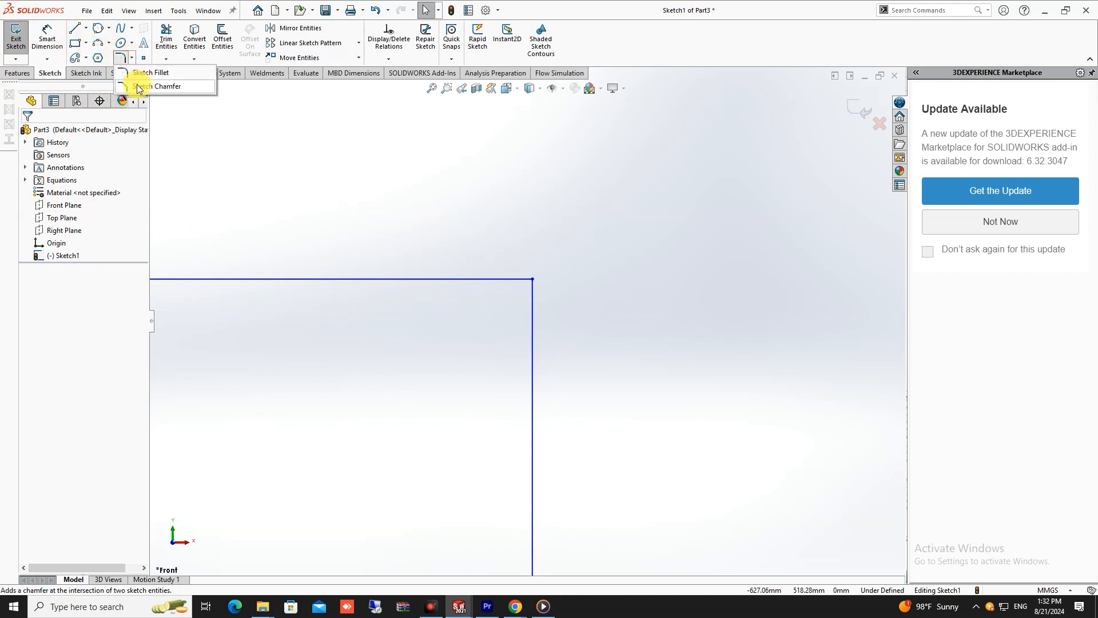
pyautogui.click(139, 87)
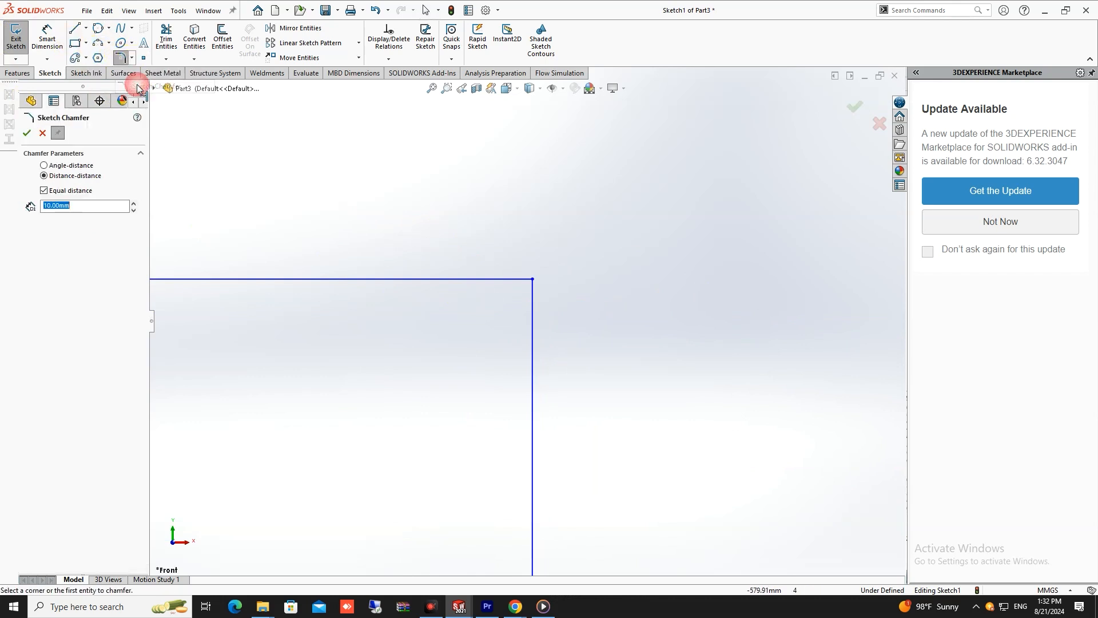
pyautogui.click(44, 190)
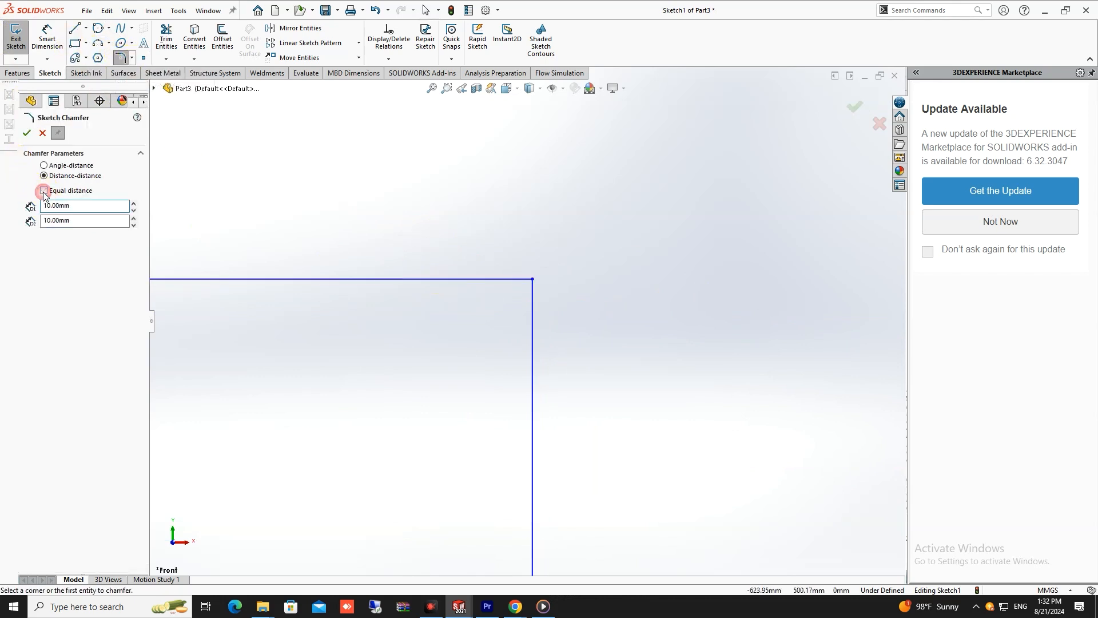
pyautogui.click(517, 283)
pyautogui.click(535, 312)
# - Set the horizontal distance of the upper-right chamfer to 20 mm
pyautogui.click(72, 207)
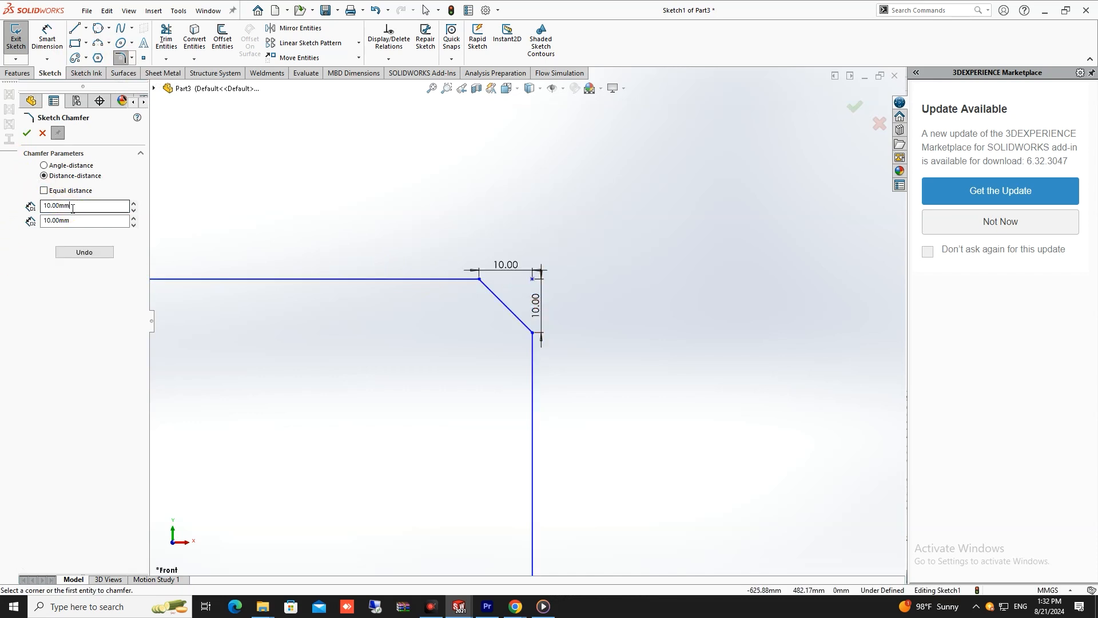
pyautogui.write('20')
pyautogui.click(27, 133)
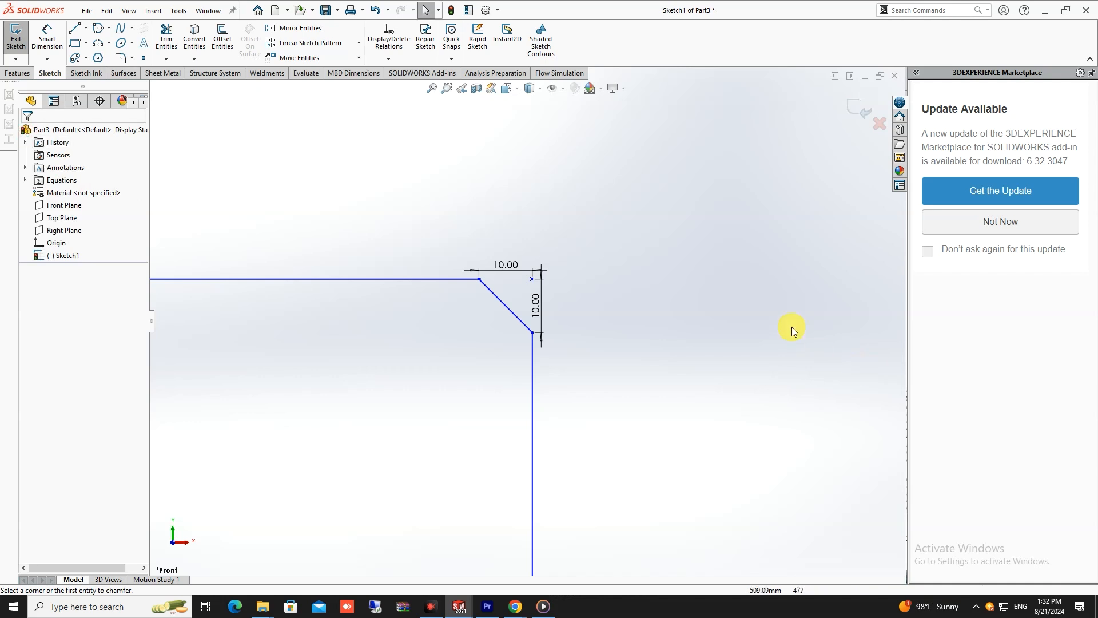
pyautogui.doubleClick(518, 269)
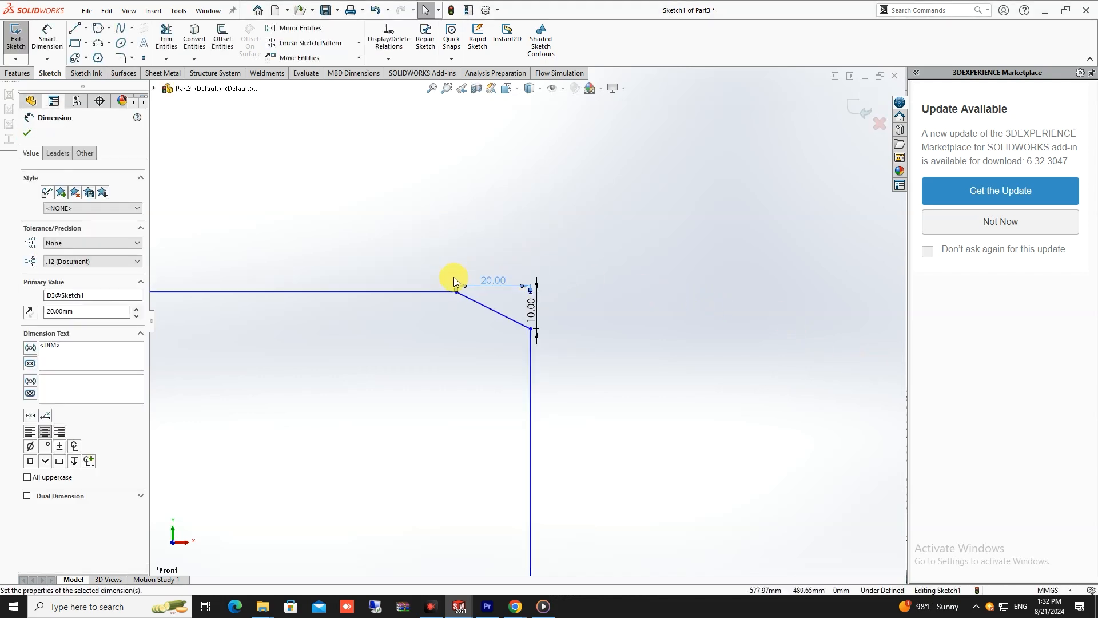
pyautogui.scroll(7, 509, 370)
pyautogui.click(516, 258)
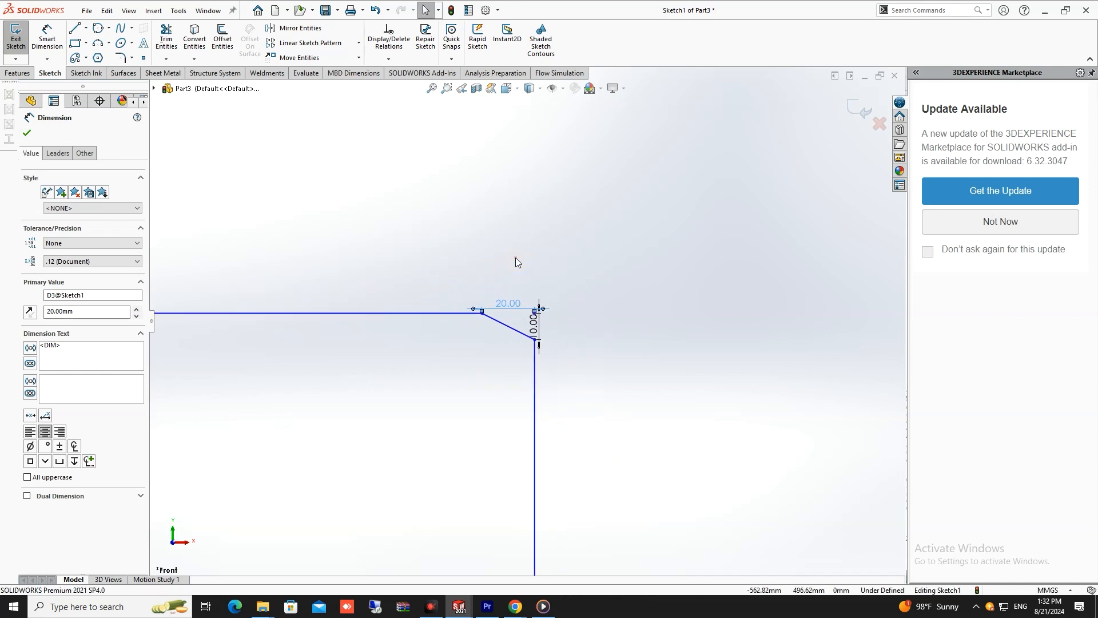
pyautogui.scroll(6, 515, 257)
pyautogui.scroll(2, 337, 274)
pyautogui.scroll(2, 337, 273)
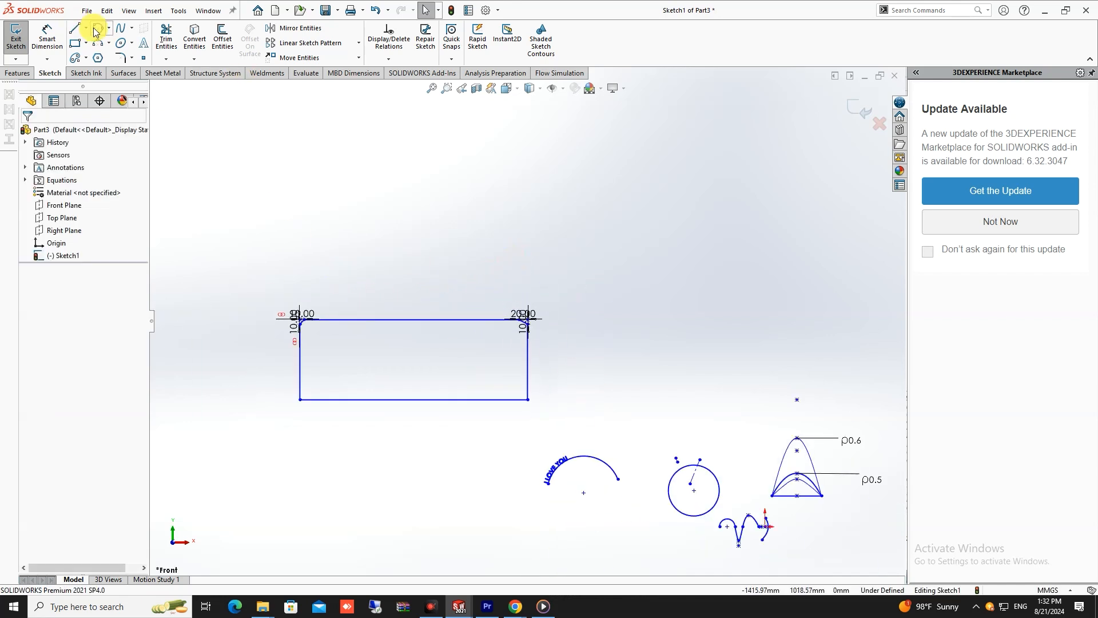
# - Chamfer the rectangle's lower-left corner with an angle-distance Sketch Chamfer of 10 mm at 45 degrees
pyautogui.click(131, 58)
pyautogui.click(150, 85)
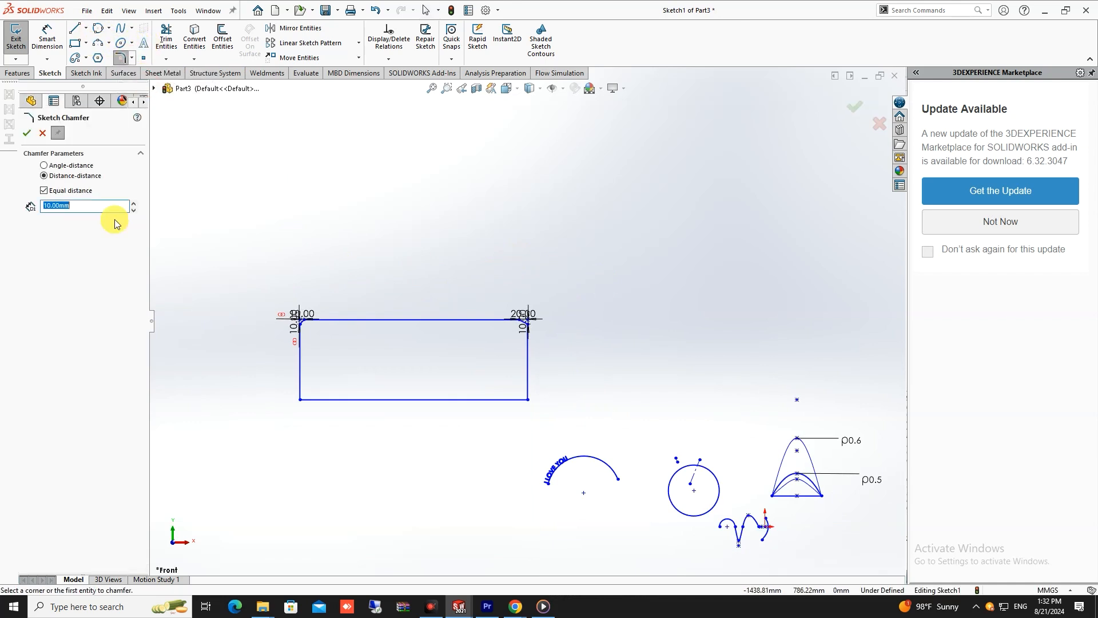
pyautogui.click(44, 166)
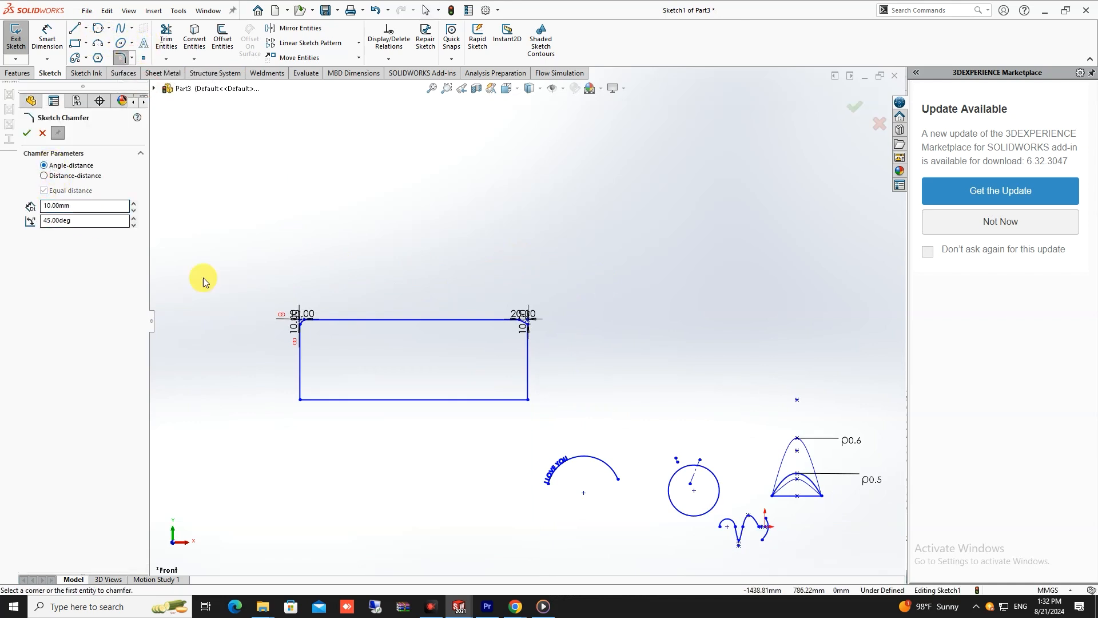
pyautogui.scroll(-5, 348, 359)
pyautogui.scroll(3, 617, 376)
pyautogui.scroll(-2, 735, 393)
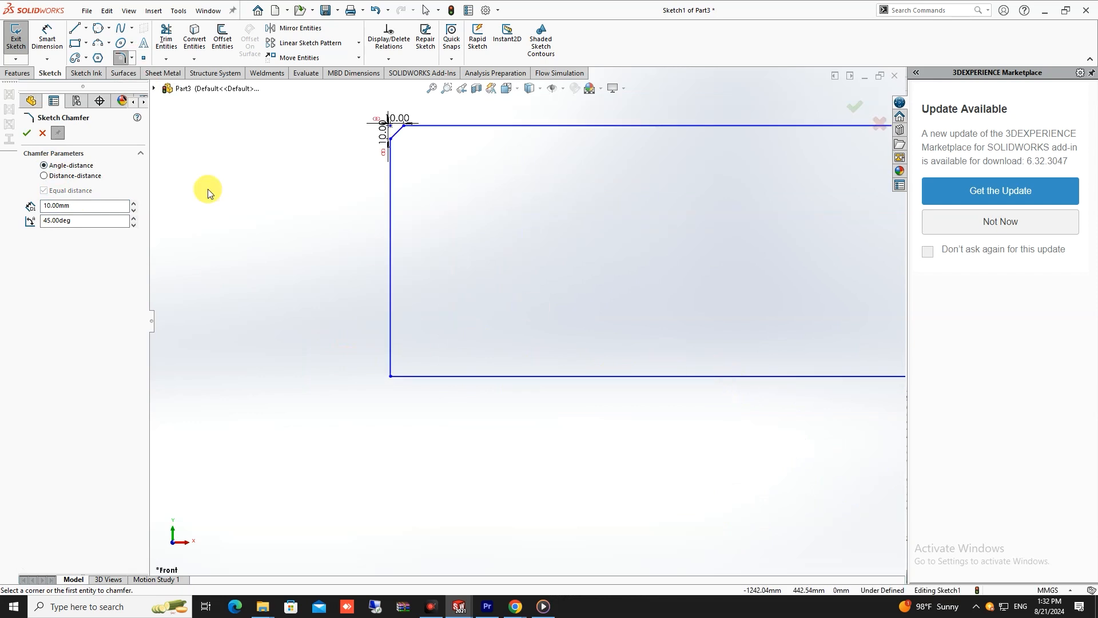
pyautogui.click(47, 177)
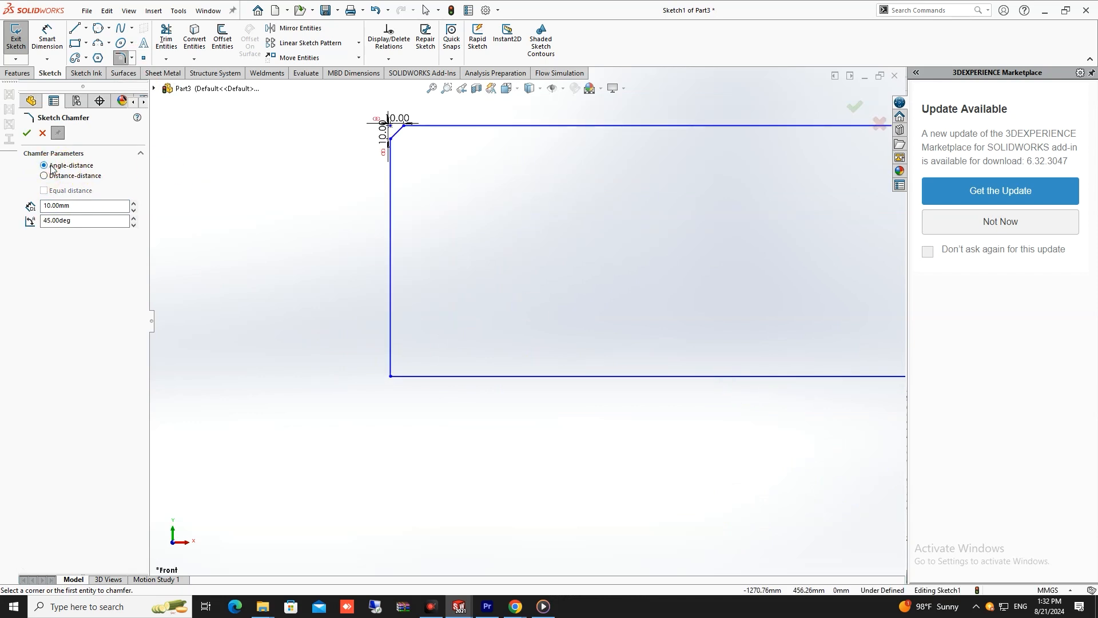
pyautogui.click(392, 377)
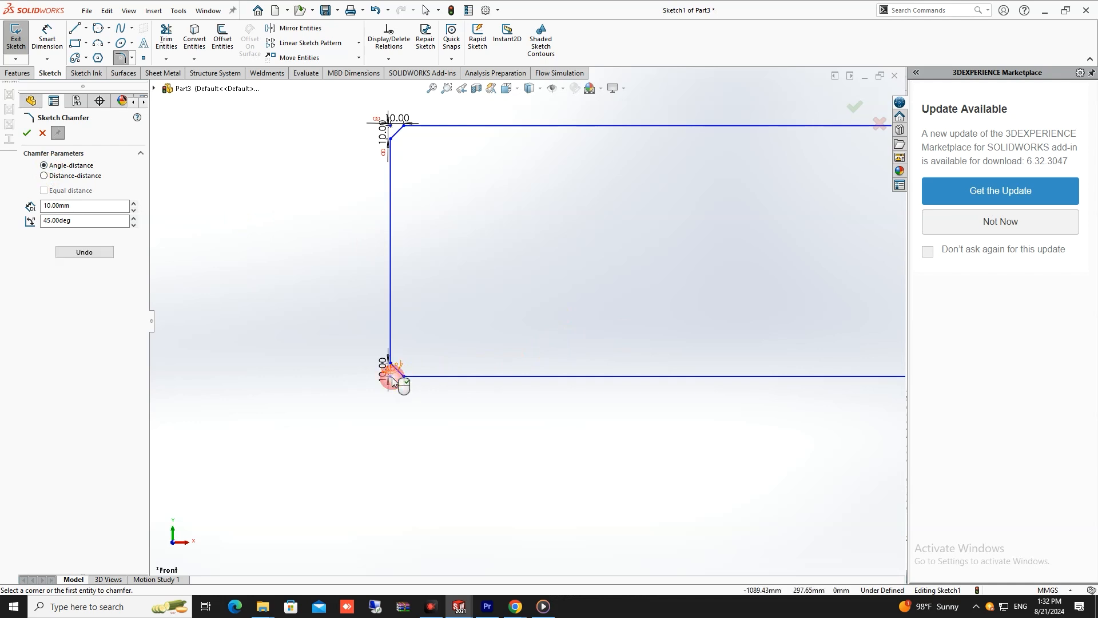
pyautogui.scroll(-3, 413, 365)
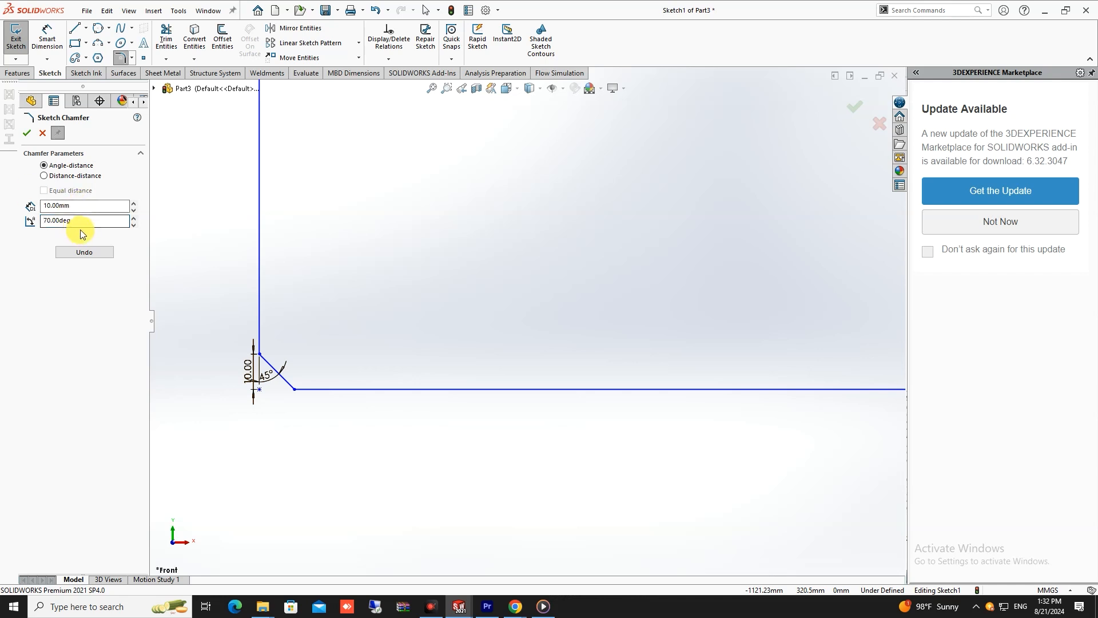
pyautogui.click(258, 289)
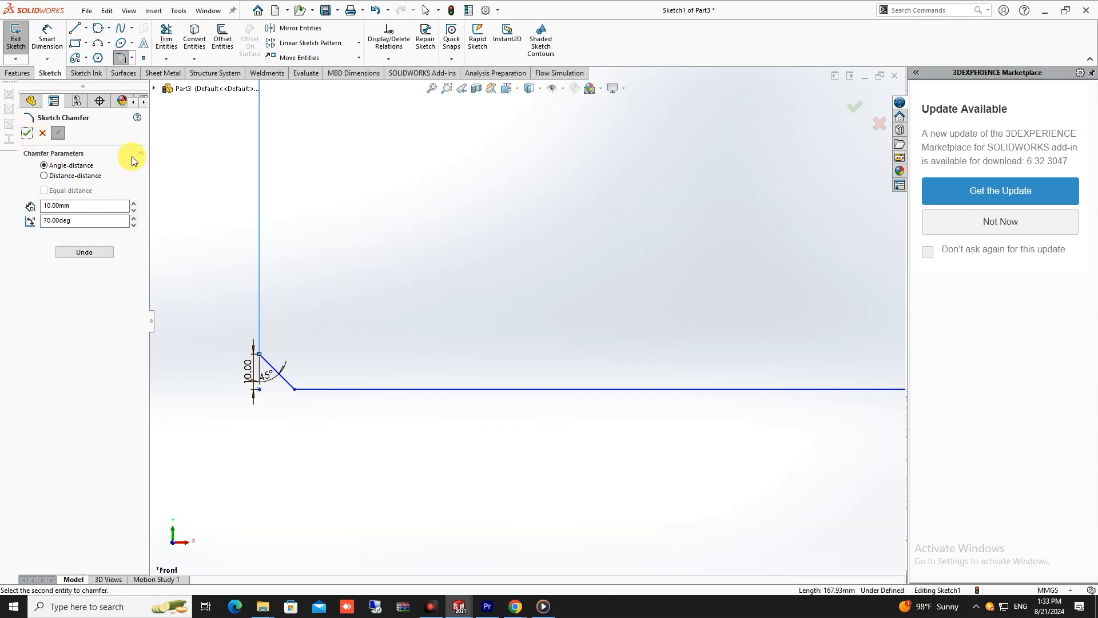
pyautogui.press('Escape')
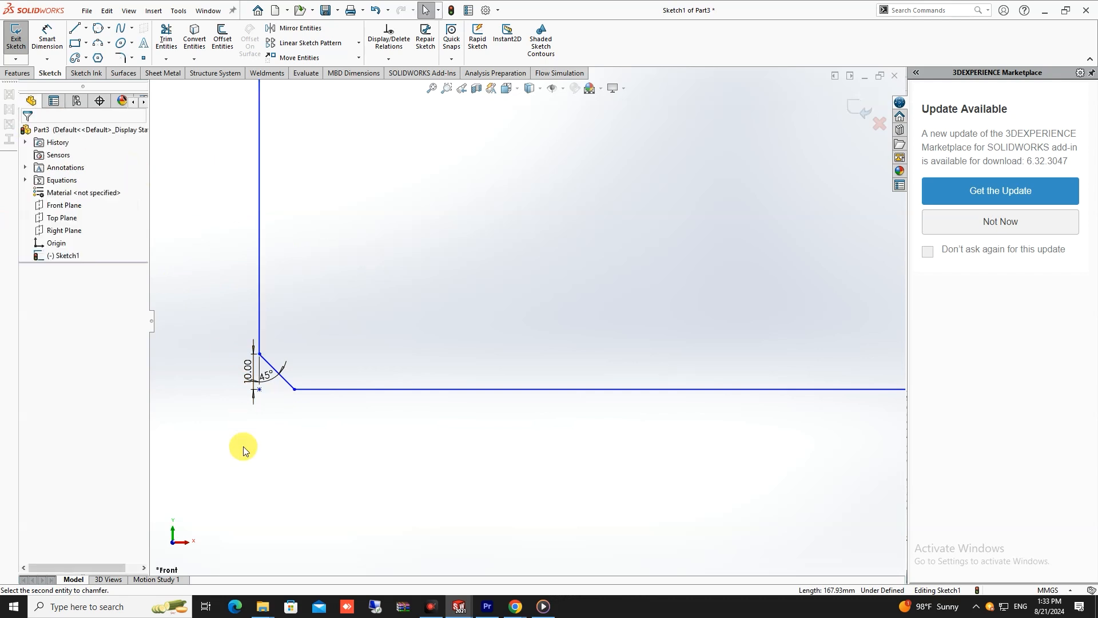
# - Set the angle dimension of the lower-left chamfer to 70 degrees
pyautogui.doubleClick(267, 380)
pyautogui.write('60')
pyautogui.press('Return')
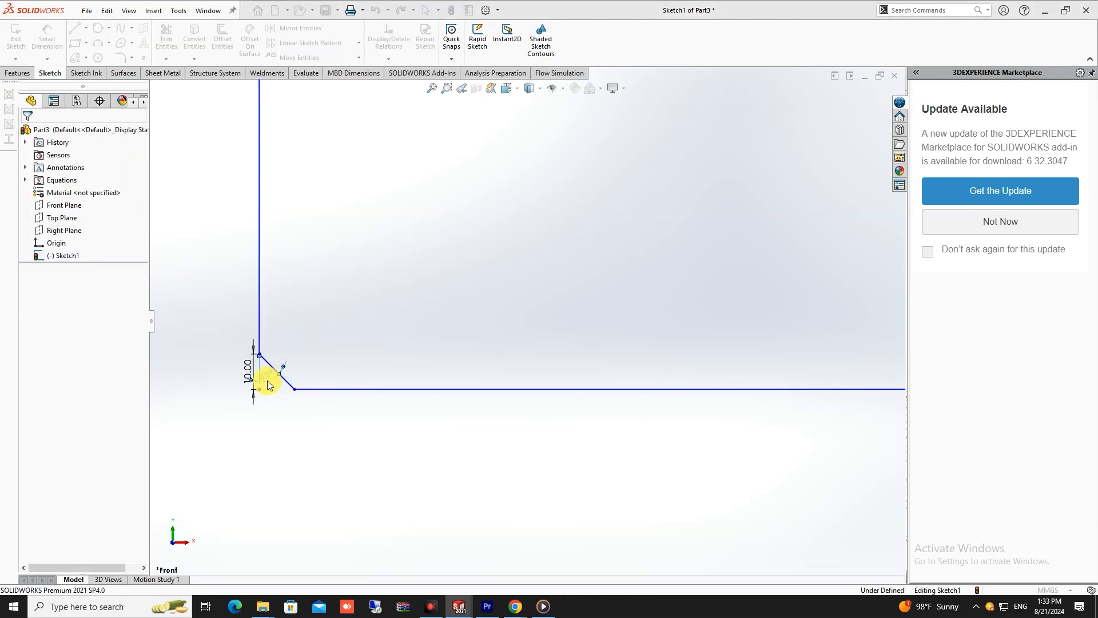
pyautogui.press('Escape')
pyautogui.scroll(7, 302, 369)
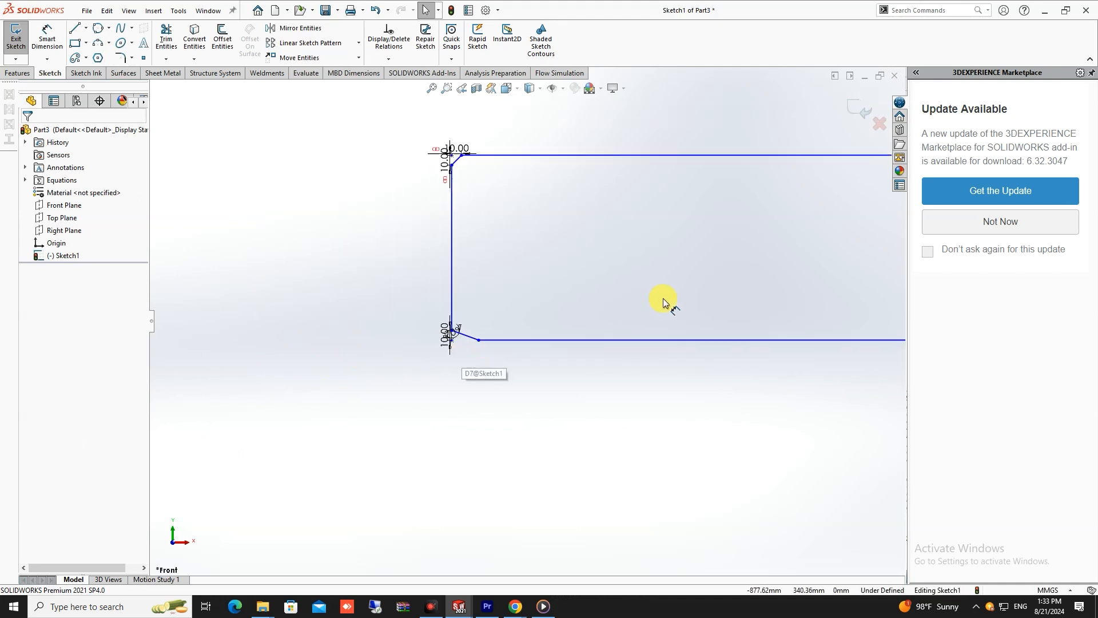
# - Place two sketch points on the rectangle's upper edge, one on each side of its midpoint
pyautogui.scroll(5, 667, 294)
pyautogui.scroll(-4, 675, 295)
pyautogui.press('z')
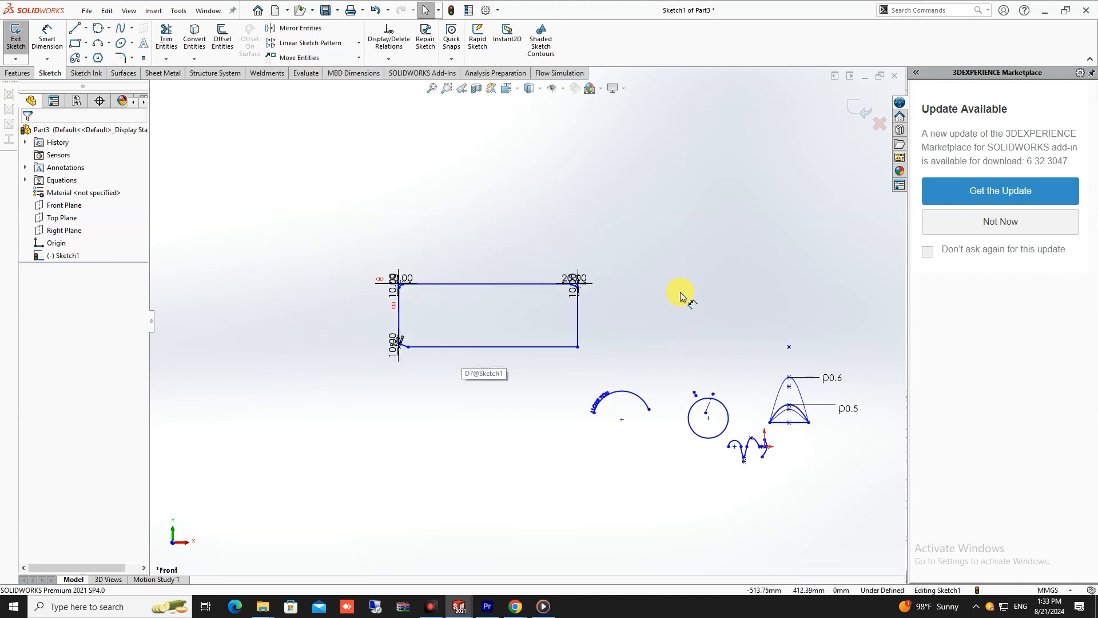
pyautogui.click(143, 58)
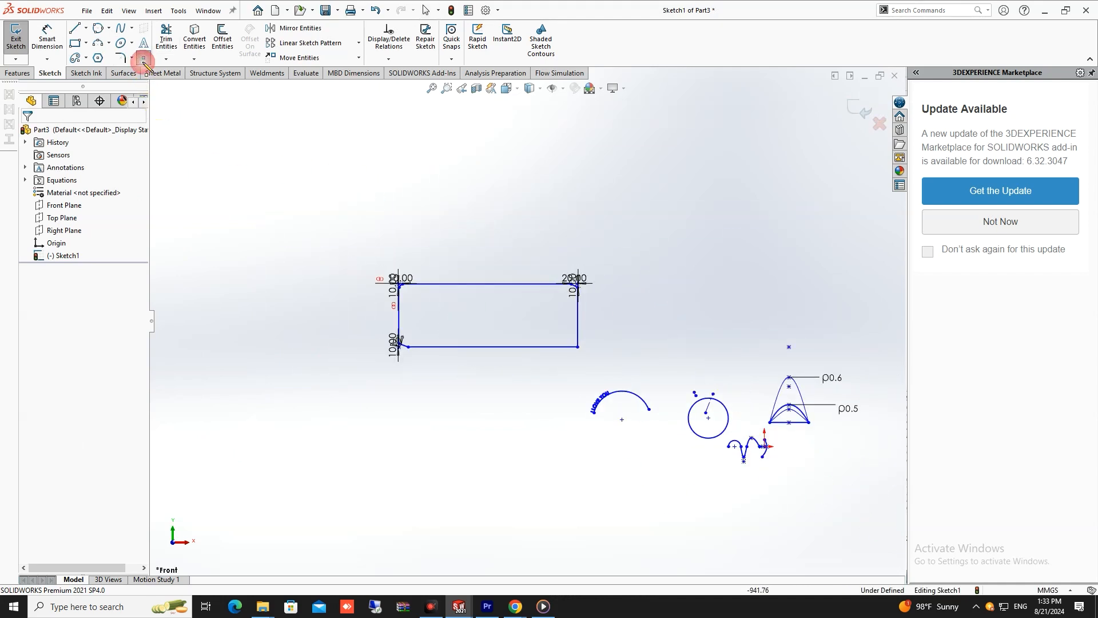
pyautogui.scroll(-5, 566, 292)
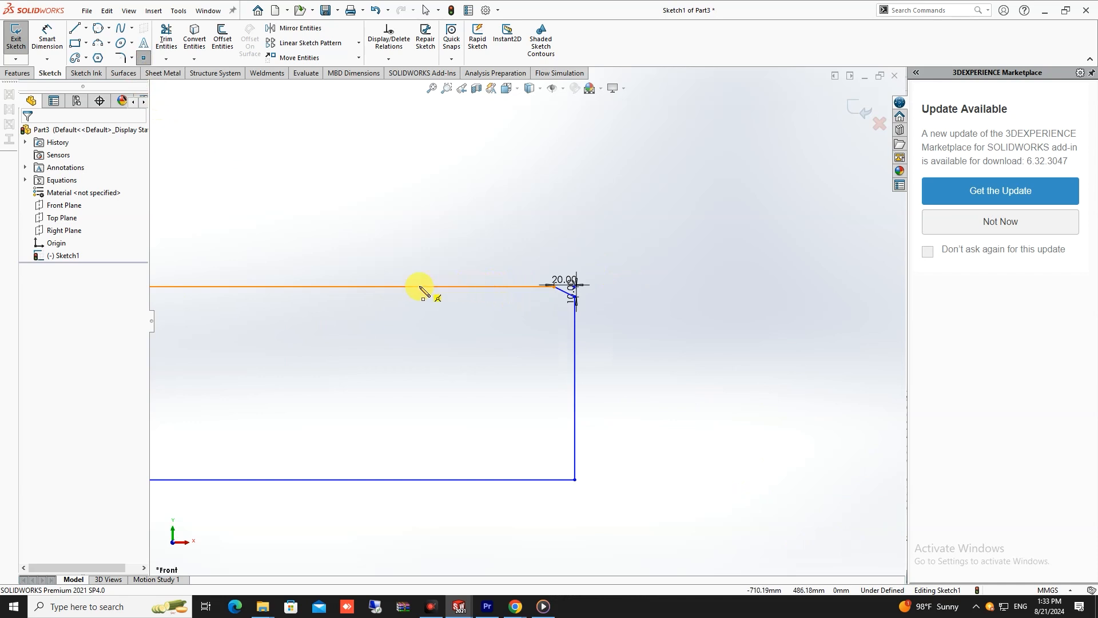
pyautogui.scroll(3, 343, 288)
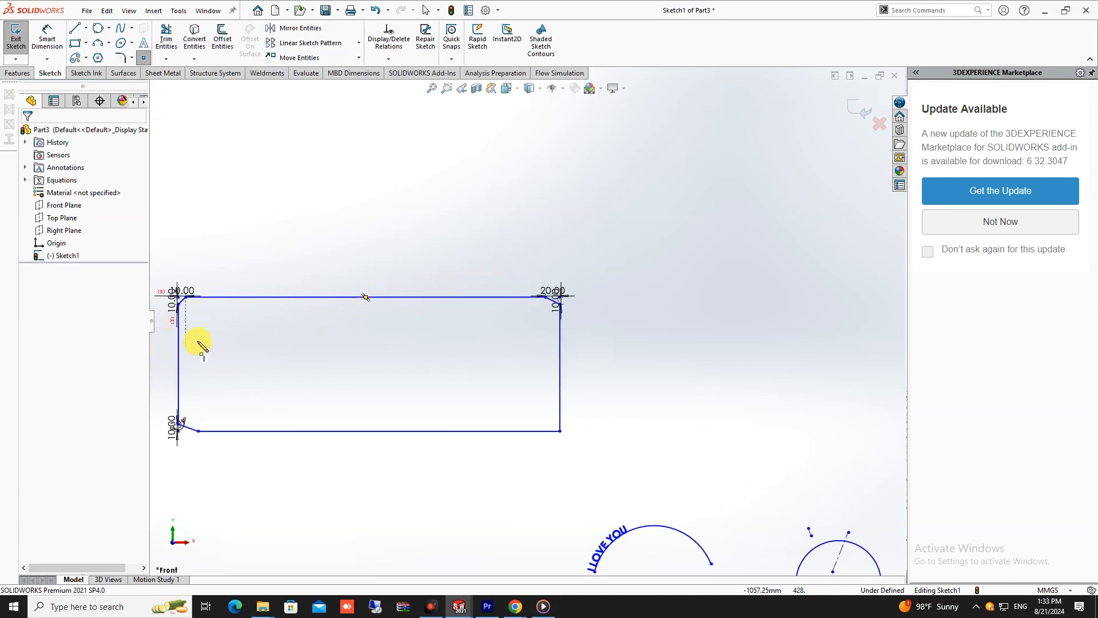
pyautogui.click(269, 297)
pyautogui.click(447, 297)
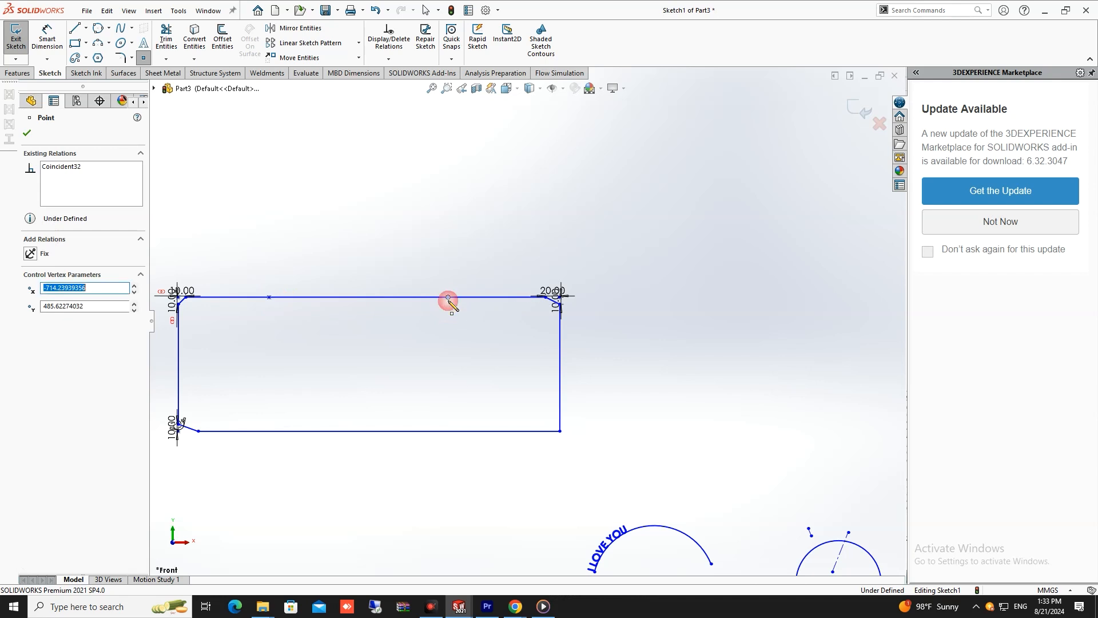
pyautogui.press('Escape')
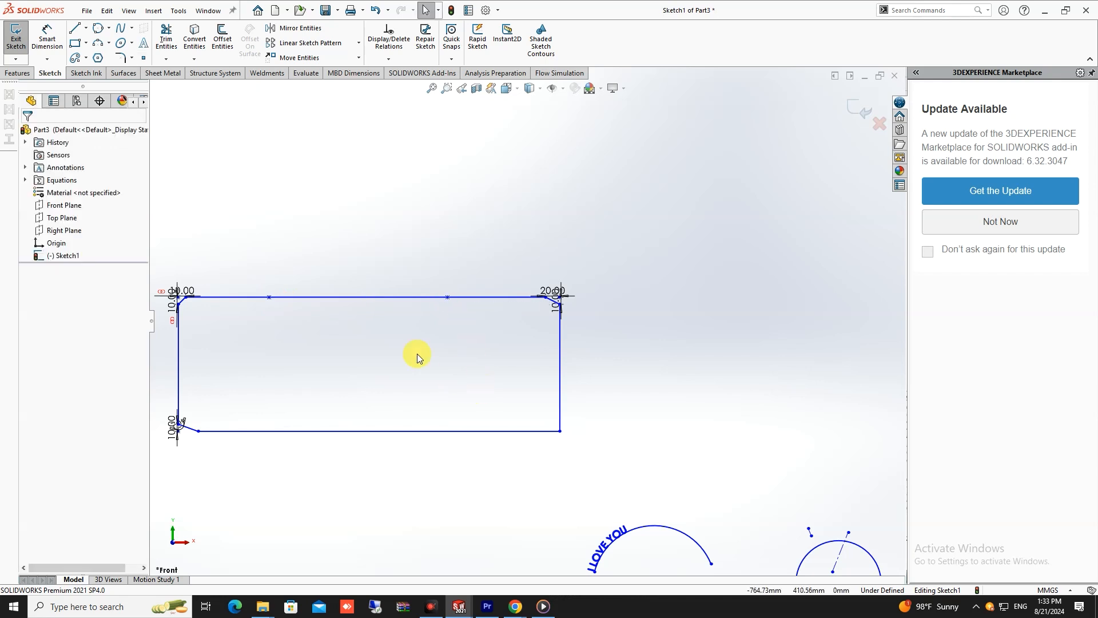
# - Draw two connected lines about 221 mm and 155 mm long, joining the two points through a peak above the rectangle
pyautogui.click(77, 32)
pyautogui.click(269, 297)
pyautogui.click(394, 200)
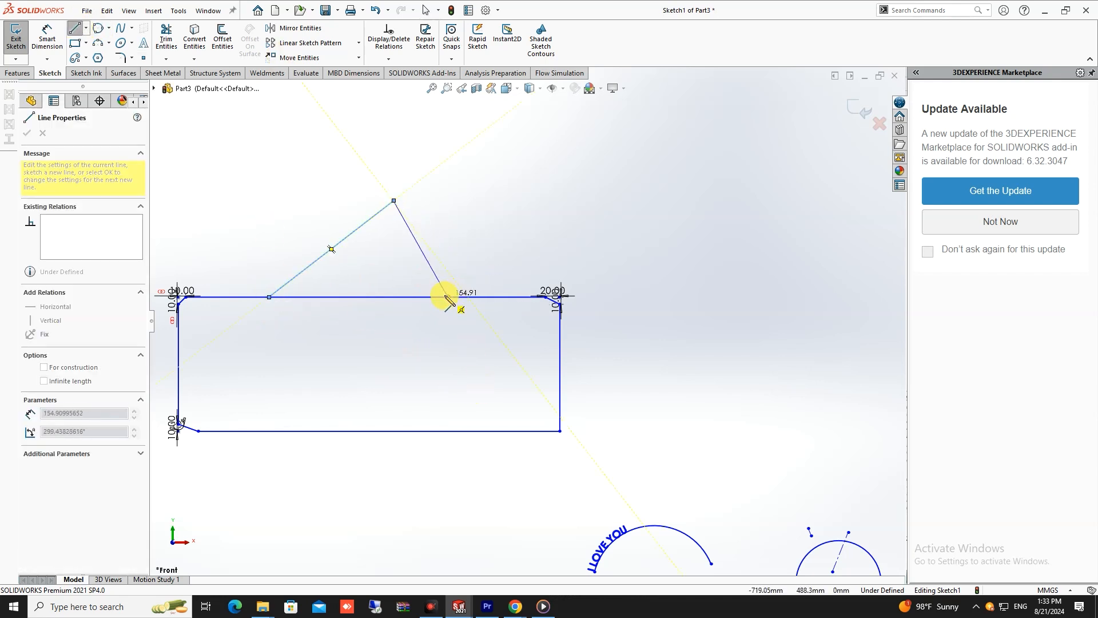
pyautogui.click(447, 296)
pyautogui.press('Escape')
pyautogui.scroll(-5, 549, 303)
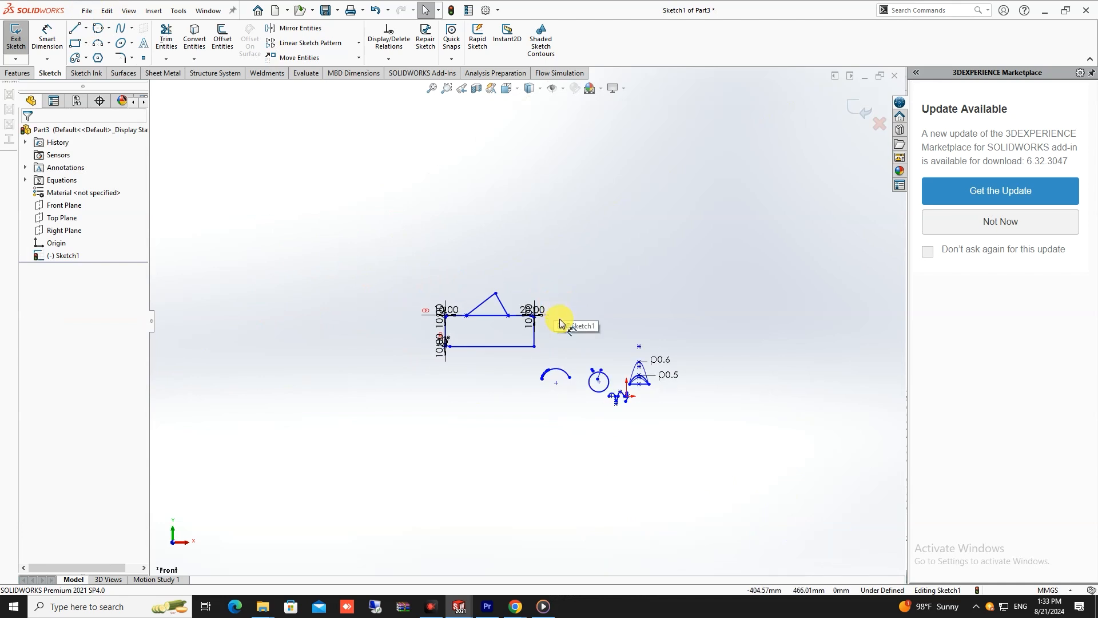
pyautogui.scroll(-4, 557, 331)
pyautogui.scroll(-4, 617, 389)
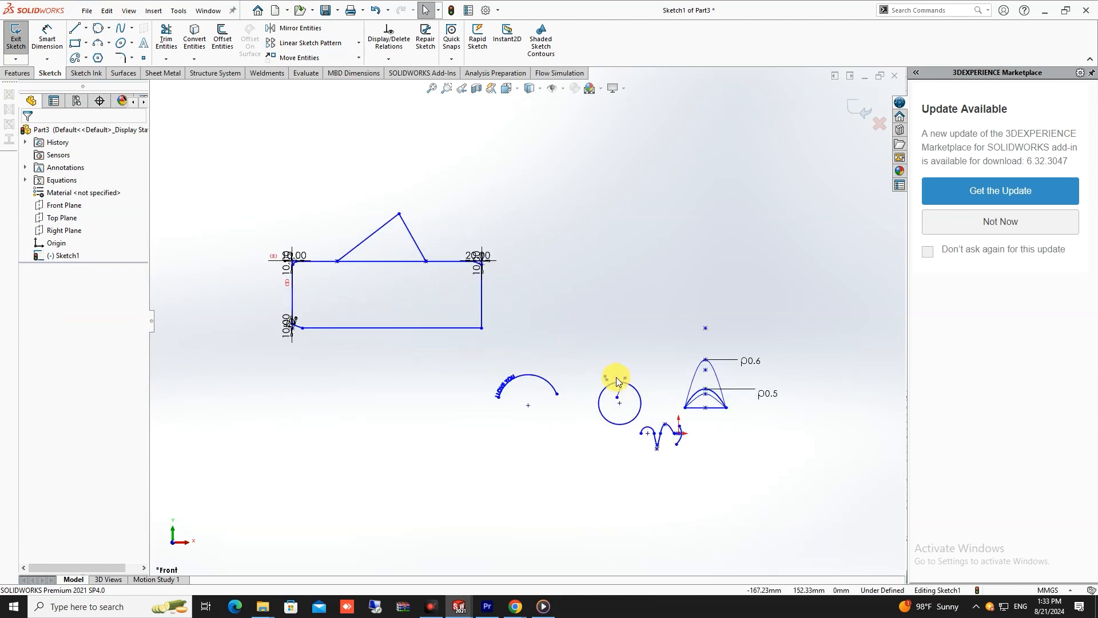
pyautogui.scroll(3, 492, 366)
pyautogui.scroll(-2, 404, 338)
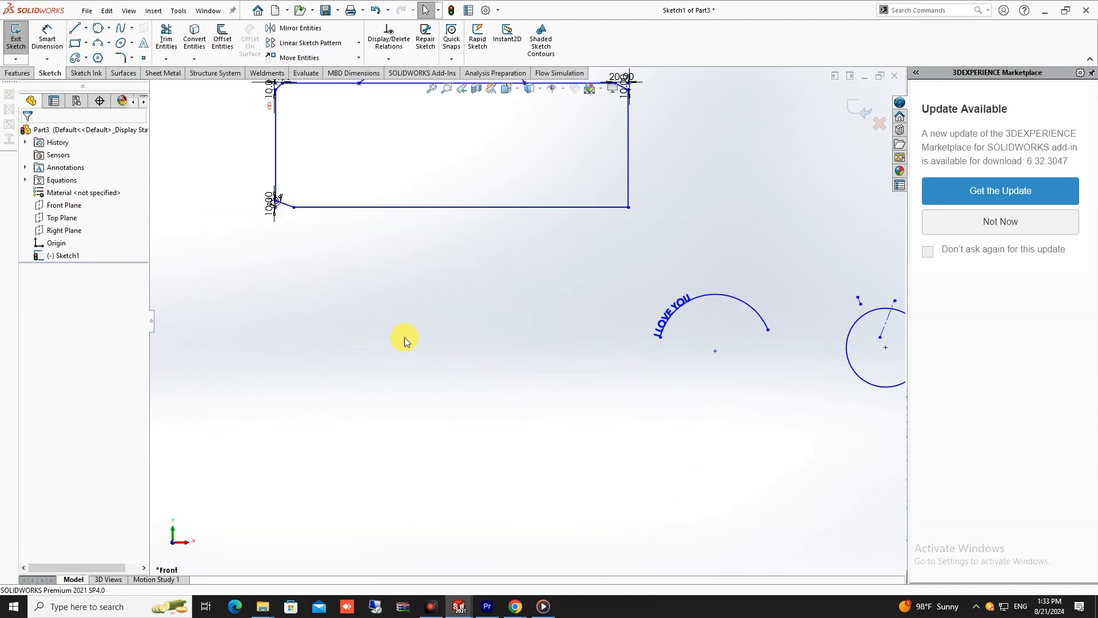
pyautogui.scroll(4, 591, 262)
pyautogui.scroll(-4, 593, 261)
pyautogui.scroll(3, 590, 298)
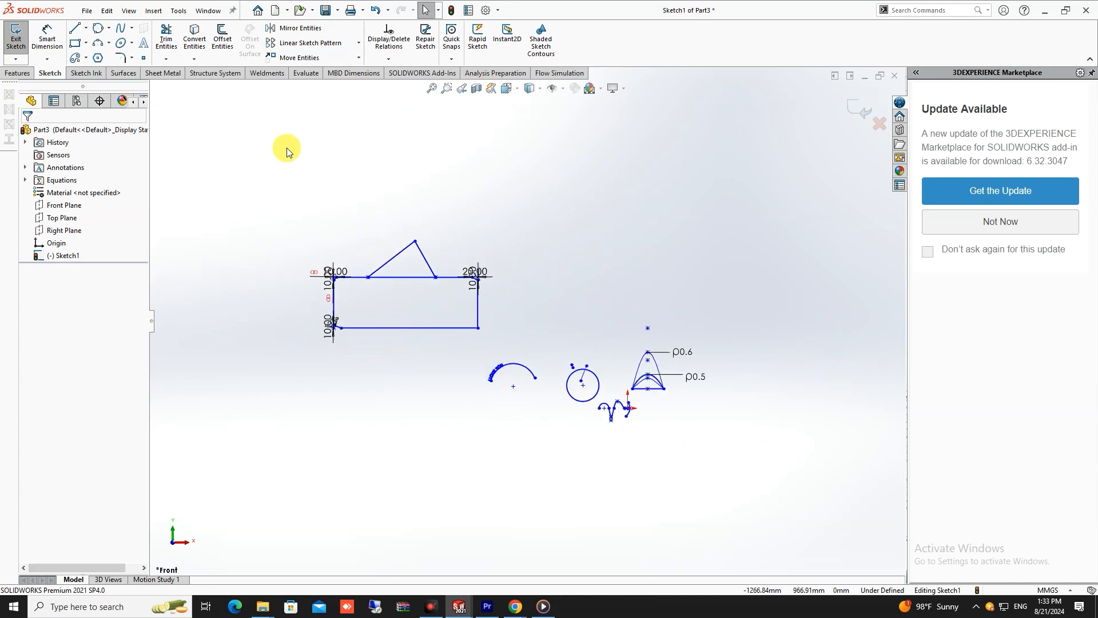
# - Add an aligned Smart Dimension to the longer sloping line of the peak, keeping its drawn length
pyautogui.click(50, 40)
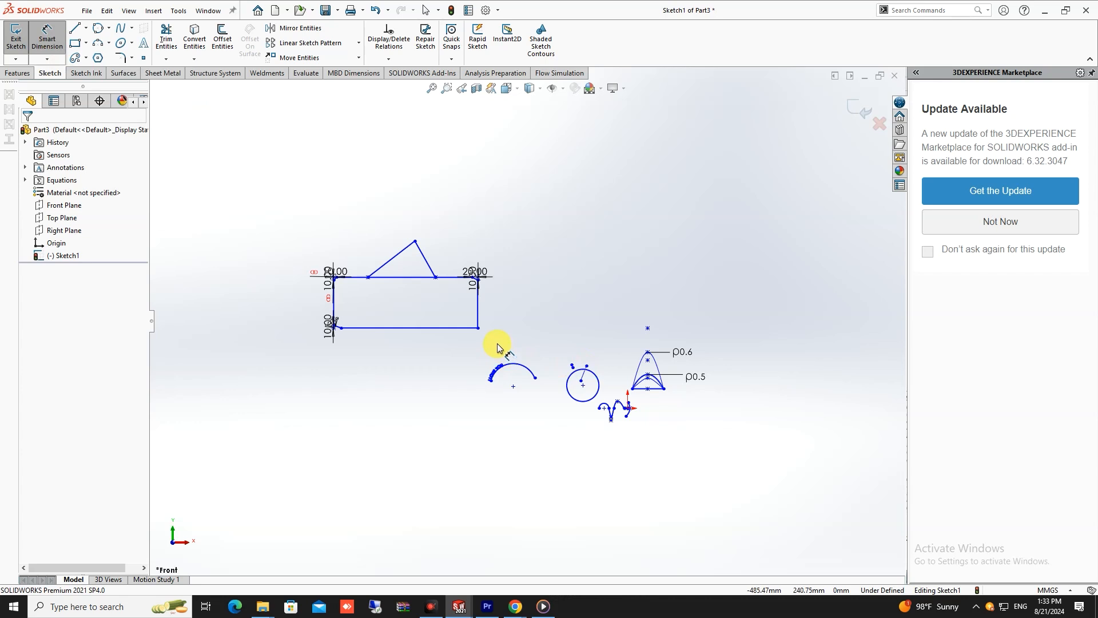
pyautogui.scroll(-2, 482, 336)
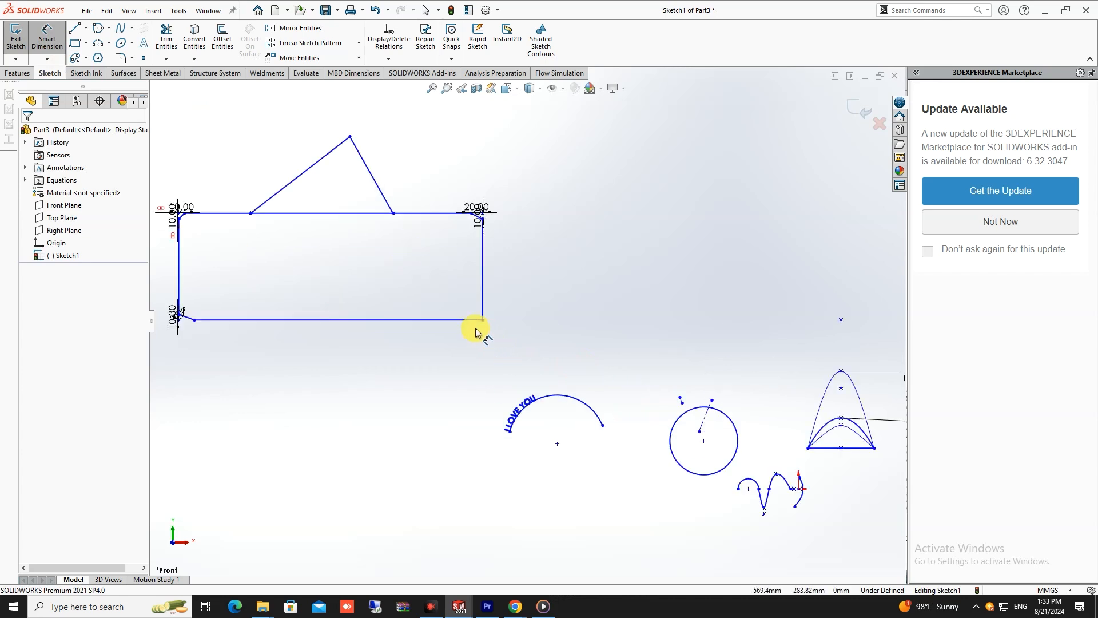
pyautogui.scroll(2, 479, 327)
pyautogui.scroll(-5, 478, 326)
pyautogui.scroll(2, 487, 291)
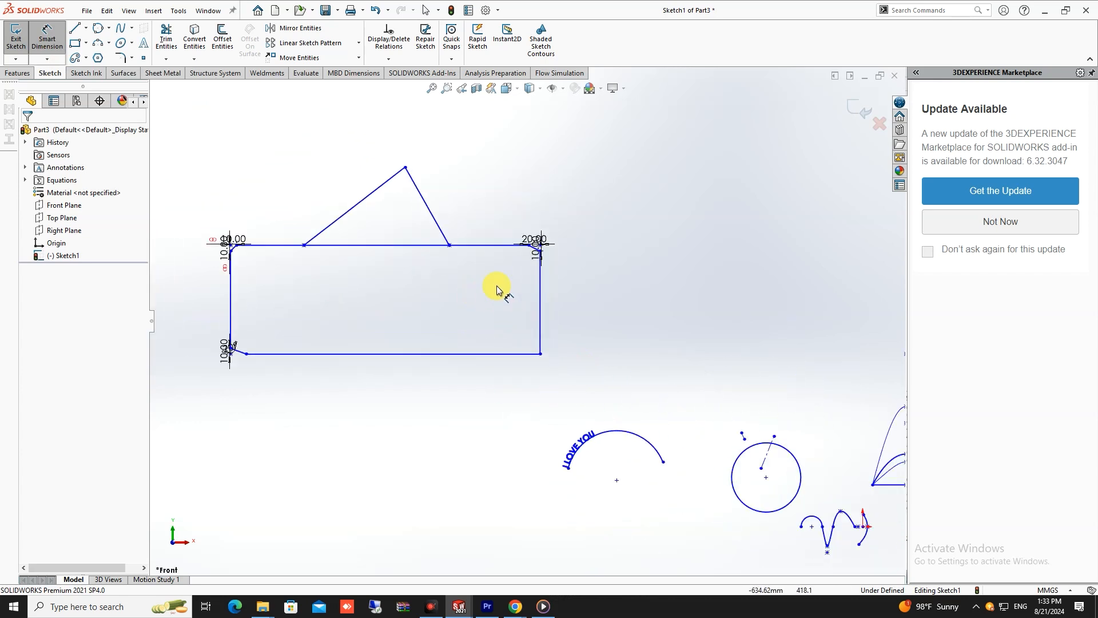
pyautogui.scroll(2, 400, 243)
pyautogui.click(409, 241)
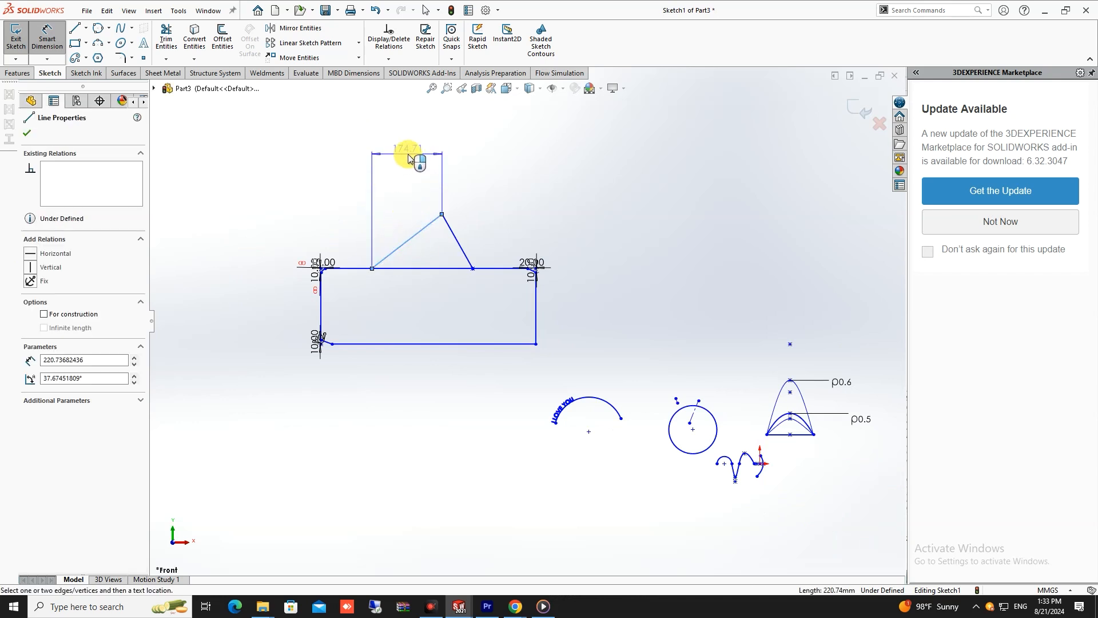
pyautogui.scroll(1, 407, 154)
pyautogui.scroll(-4, 446, 246)
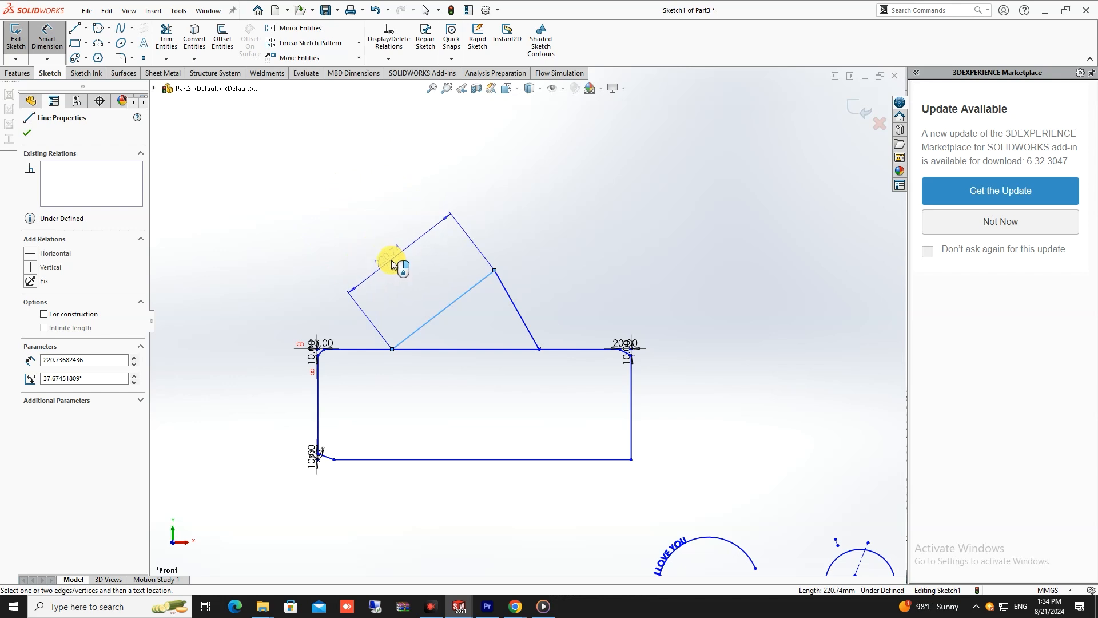
pyautogui.click(392, 263)
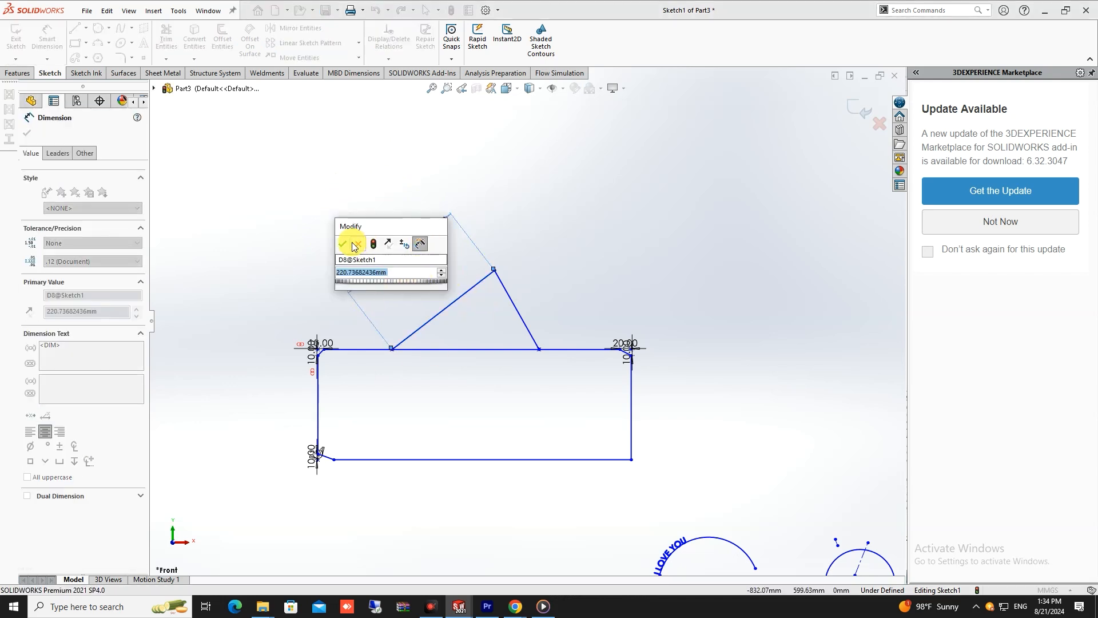
pyautogui.click(352, 244)
pyautogui.scroll(2, 436, 343)
pyautogui.scroll(-4, 515, 373)
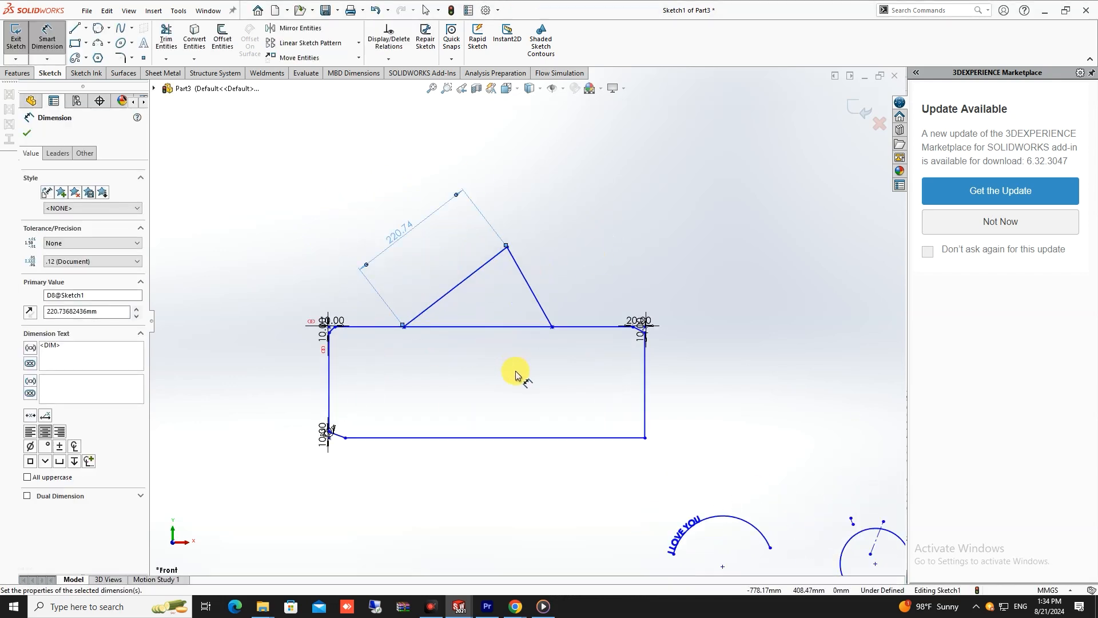
# - Draw a three-point perimeter circle with a radius of about 374 mm to the left of the rectangle
pyautogui.scroll(8, 369, 369)
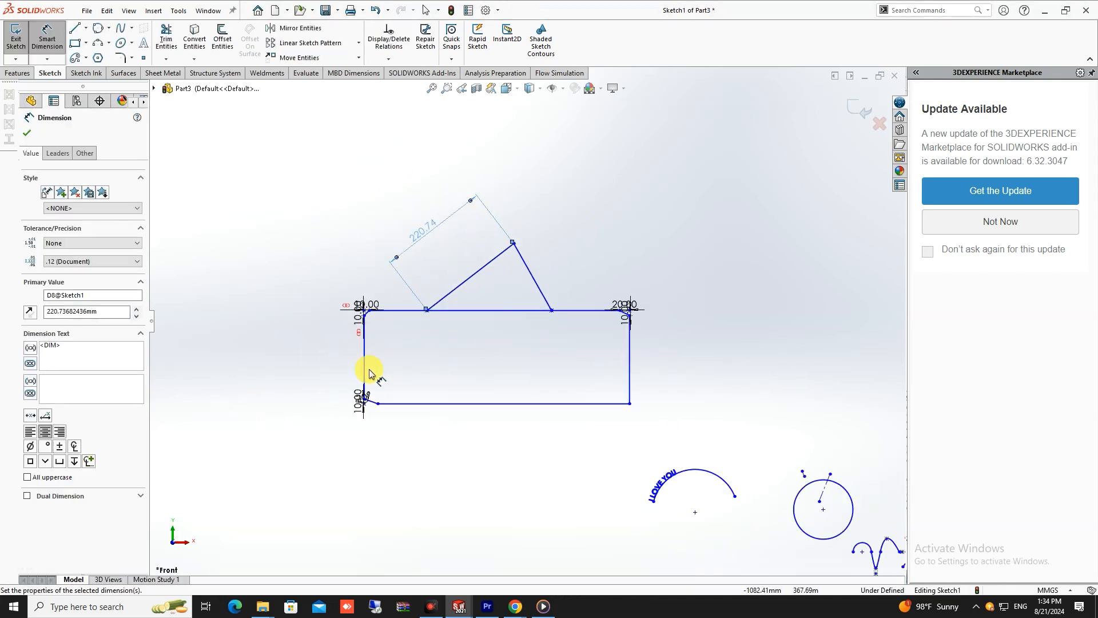
pyautogui.click(99, 28)
pyautogui.click(275, 341)
pyautogui.click(358, 244)
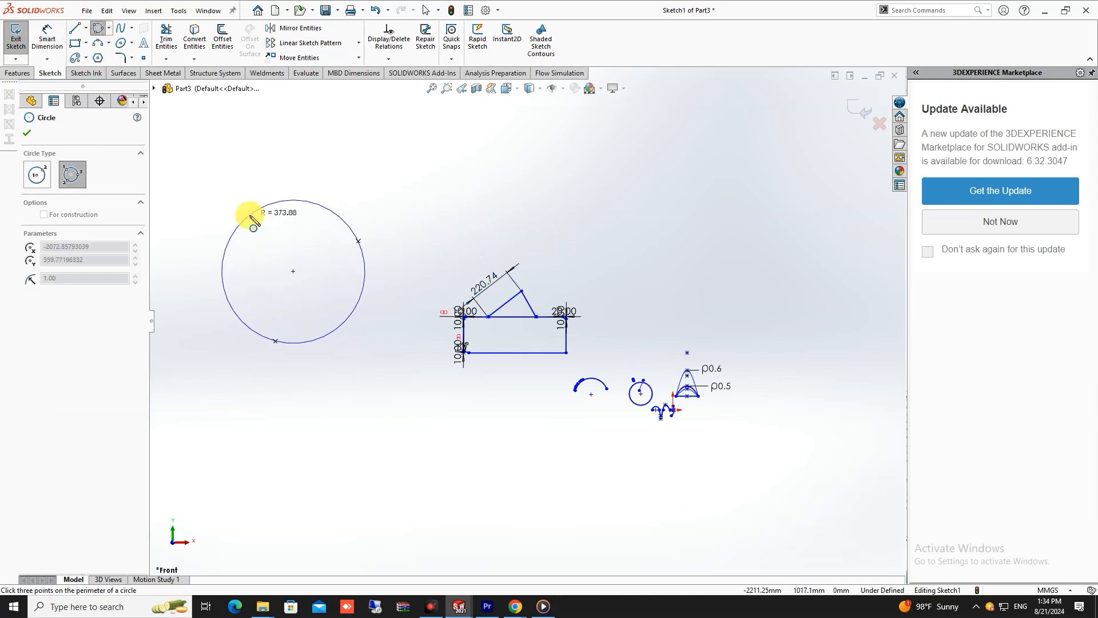
pyautogui.click(253, 216)
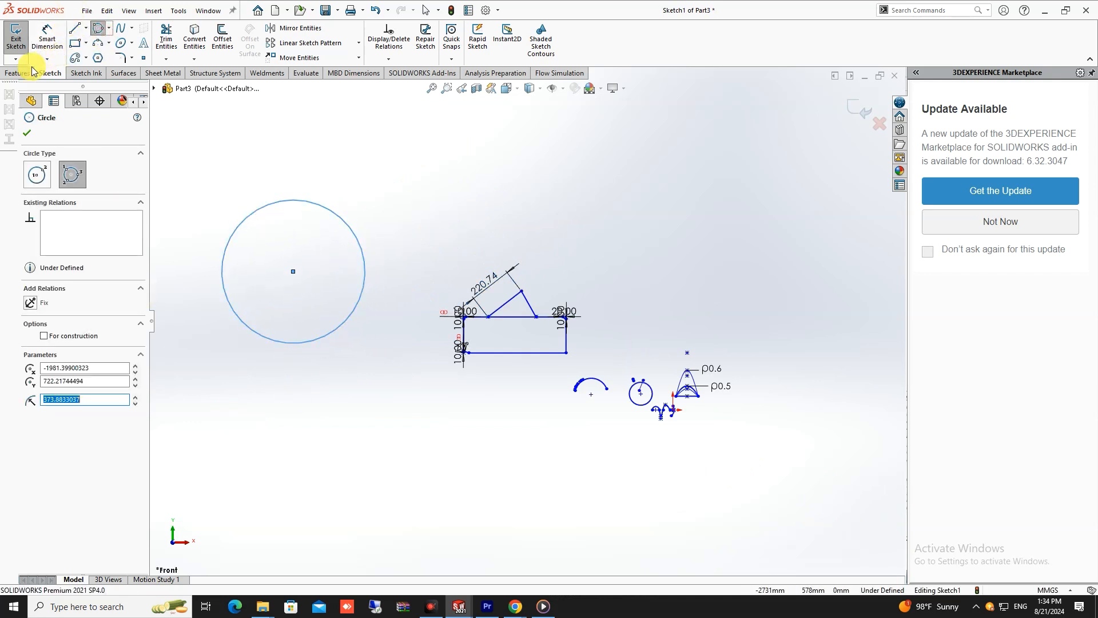
# - Dimension the new circle's diameter at 500 mm
pyautogui.click(47, 39)
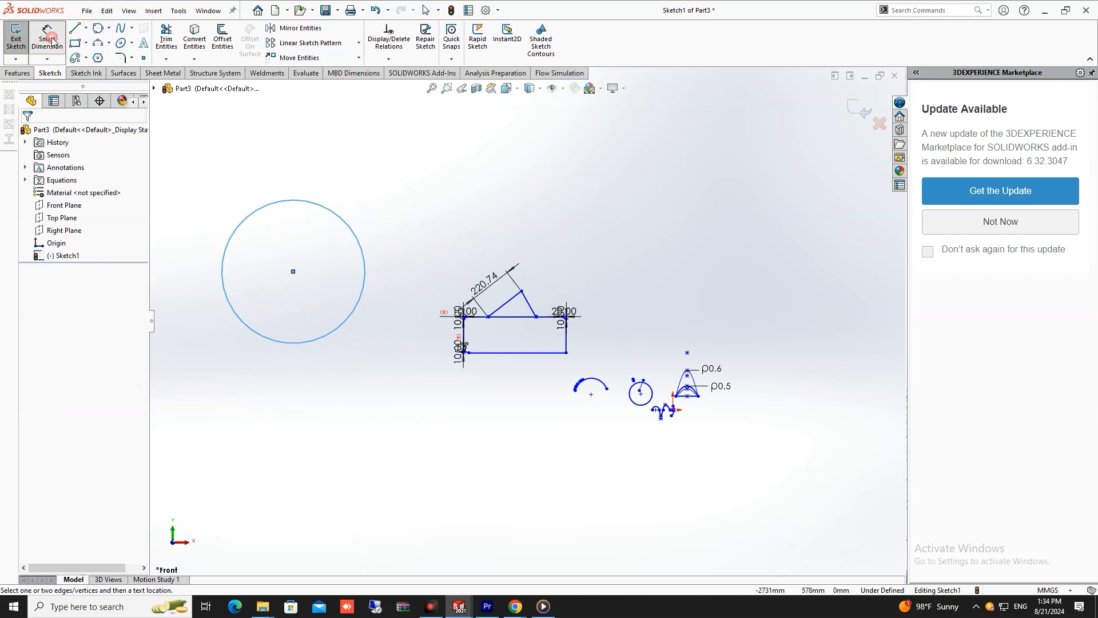
pyautogui.click(292, 198)
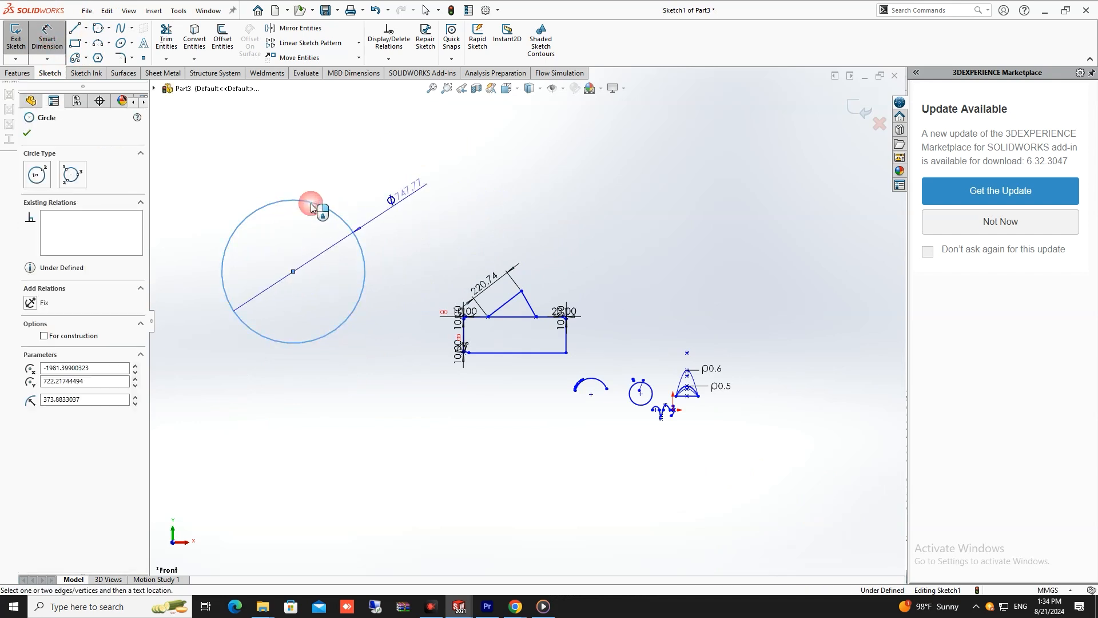
pyautogui.click(420, 200)
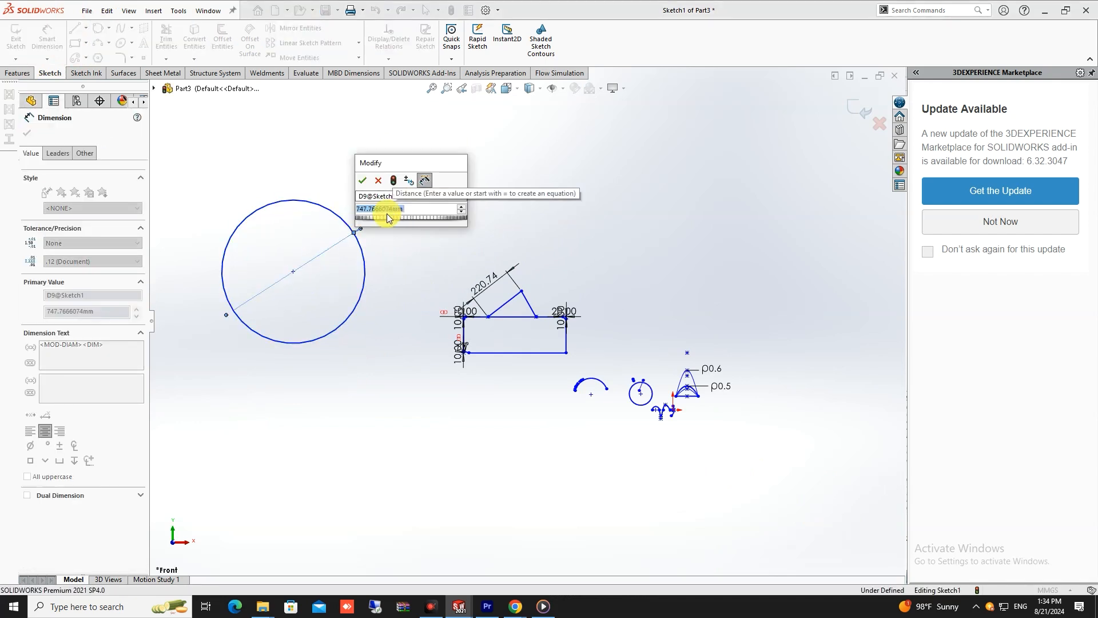
pyautogui.write('500')
pyautogui.press('Return')
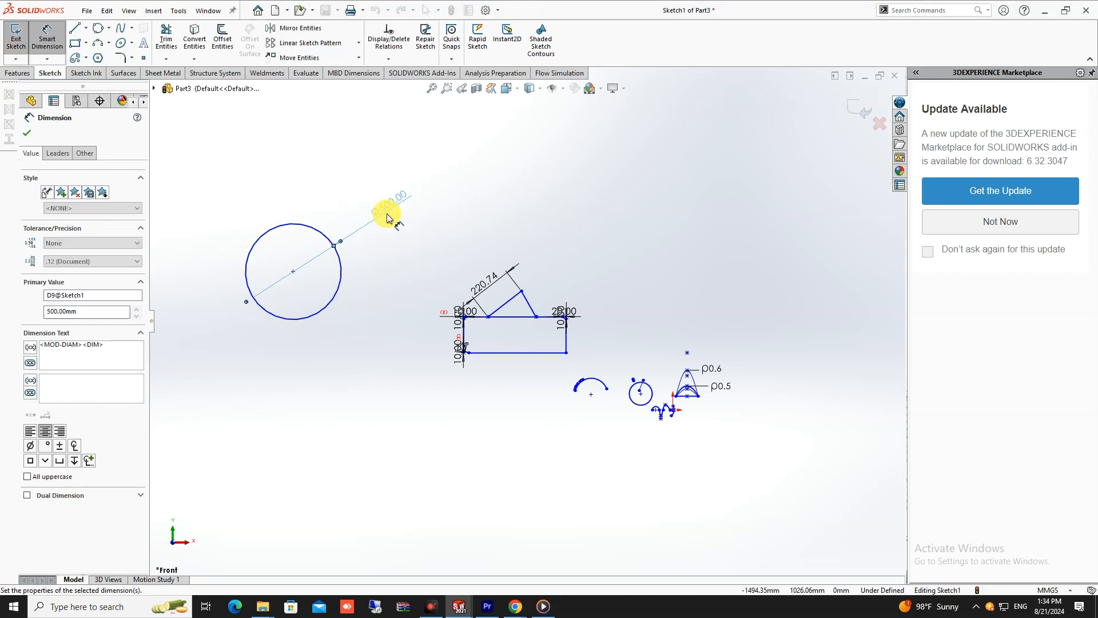
pyautogui.scroll(2, 336, 355)
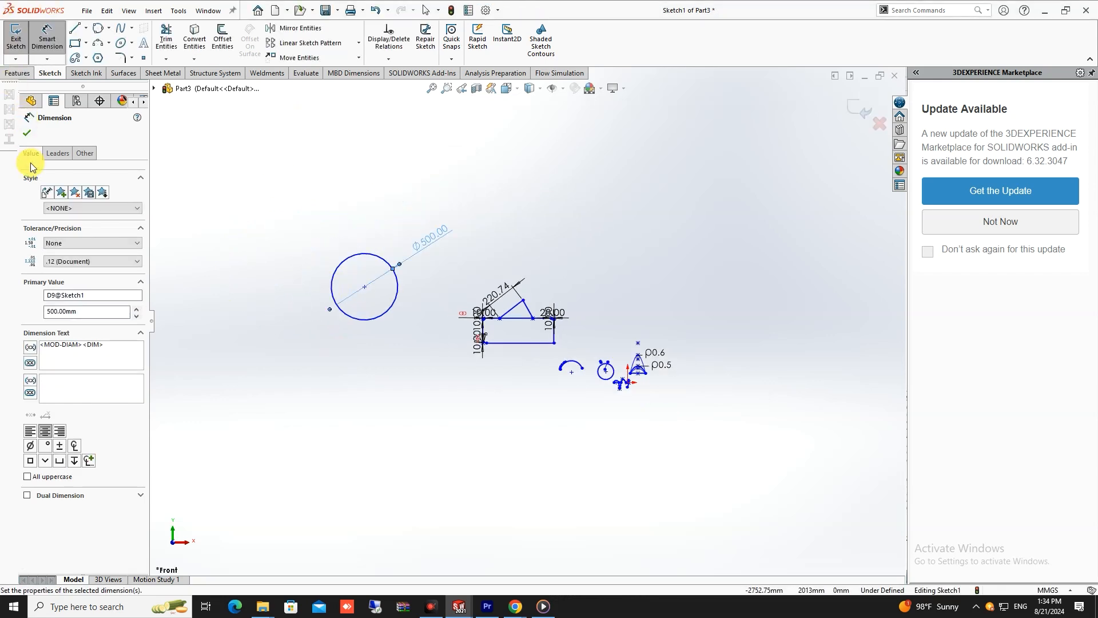
# - Set the length of the rectangle's bottom line to 400 mm
pyautogui.click(27, 133)
pyautogui.scroll(-4, 473, 355)
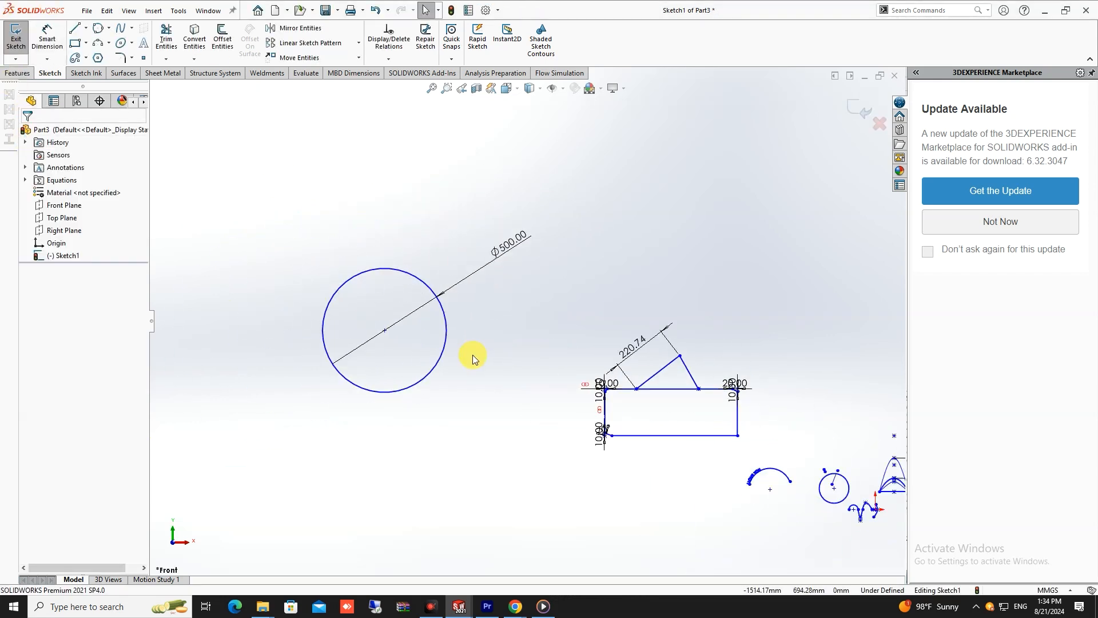
pyautogui.scroll(2, 577, 413)
pyautogui.scroll(-5, 578, 409)
pyautogui.scroll(3, 432, 279)
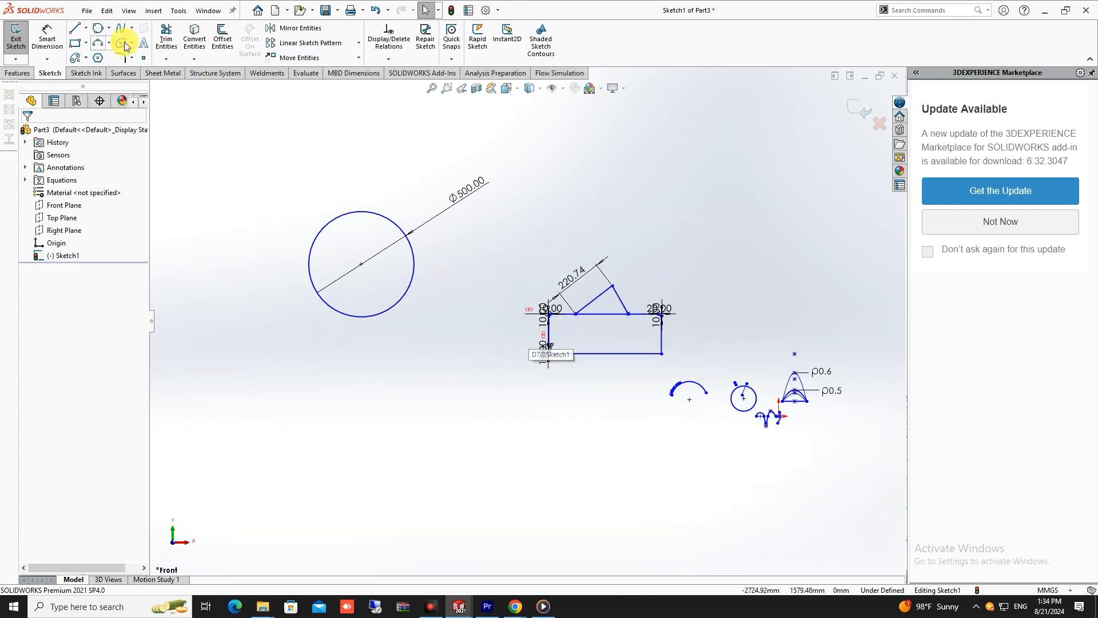
pyautogui.click(626, 356)
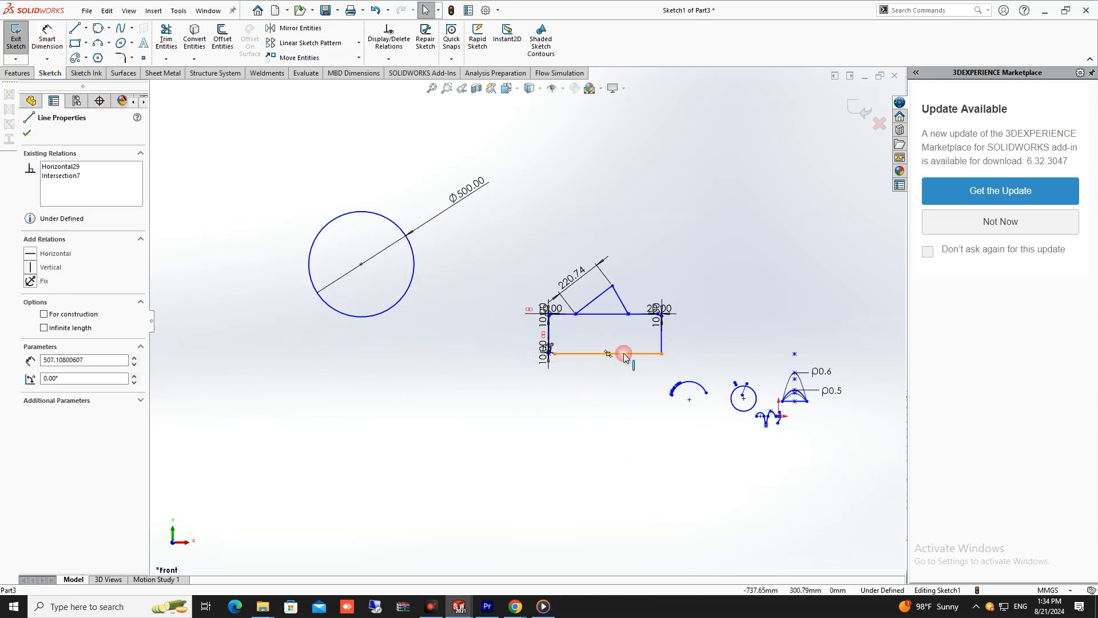
pyautogui.doubleClick(67, 361)
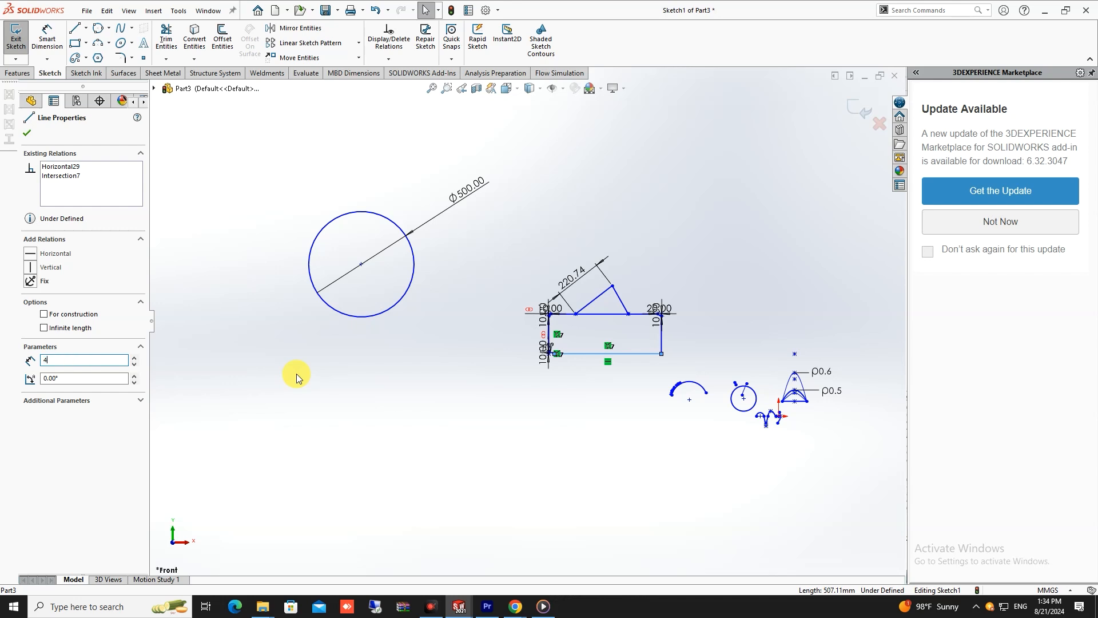
pyautogui.write('400')
pyautogui.press('Return')
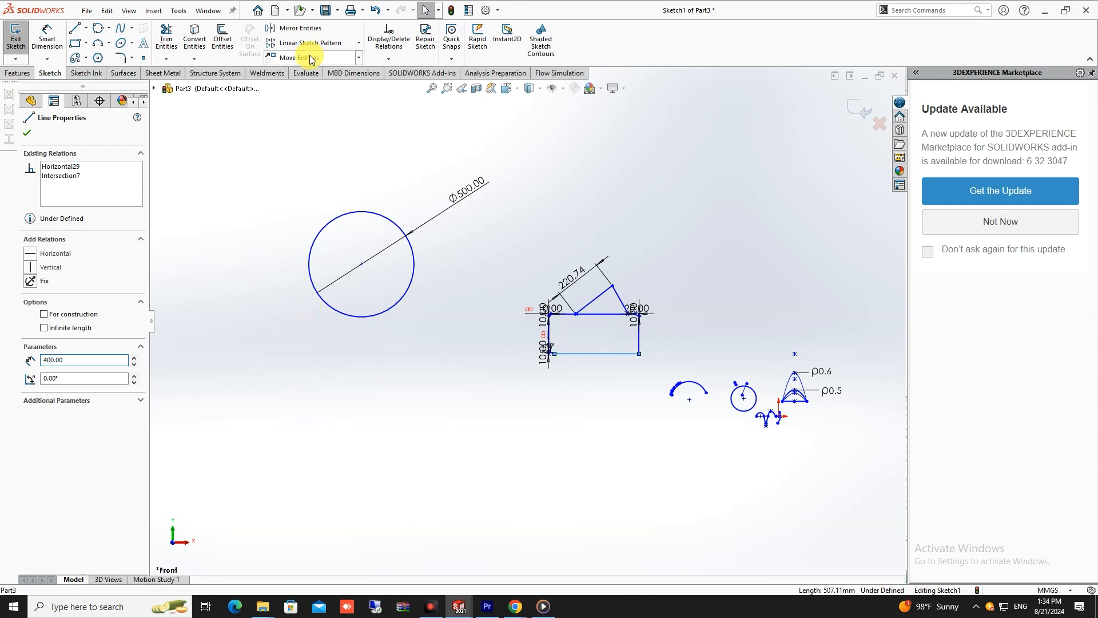
pyautogui.click(26, 132)
# - Move the end of the peak's right leg to the rectangle's upper-right corner and shift the rectangle's bottom edge downward
pyautogui.scroll(2, 464, 321)
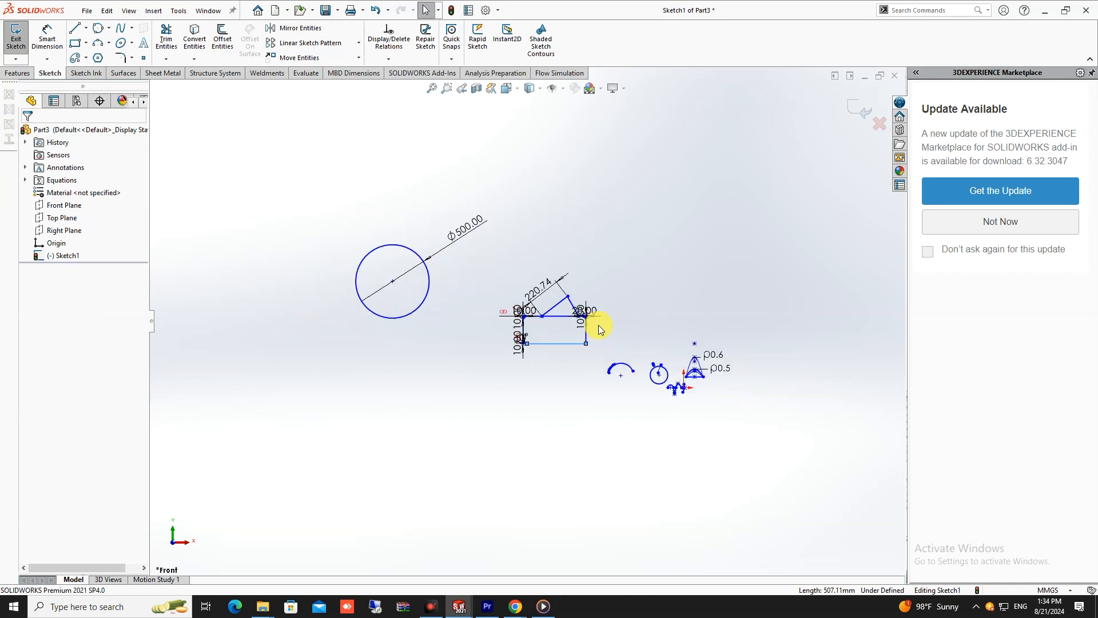
pyautogui.scroll(-5, 599, 329)
pyautogui.scroll(5, 553, 294)
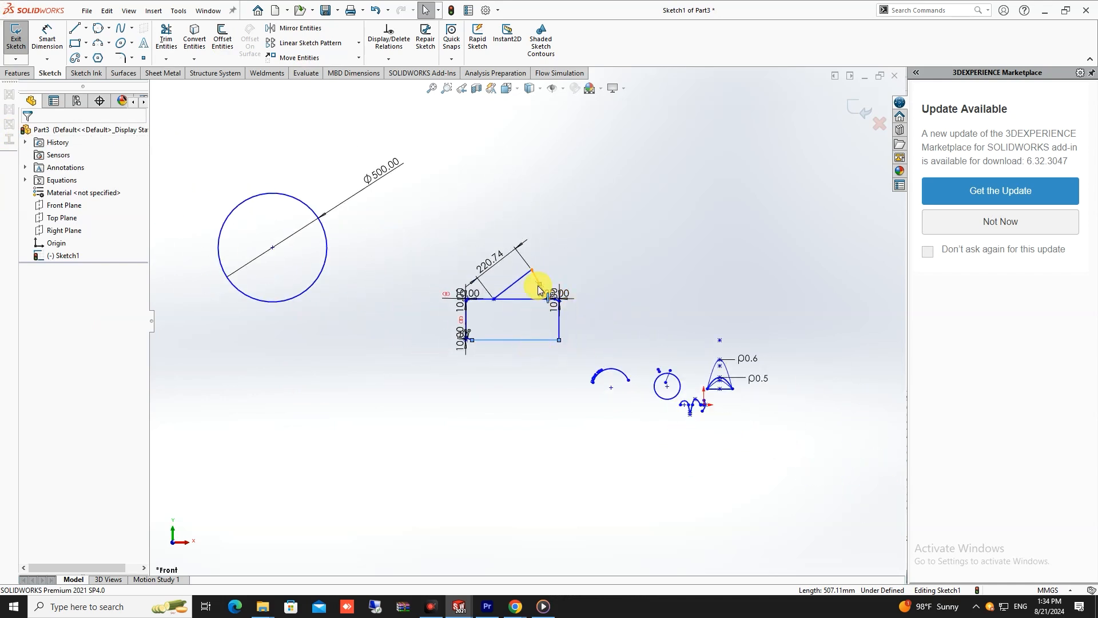
pyautogui.scroll(-5, 538, 303)
pyautogui.moveTo(541, 280)
pyautogui.mouseDown()
pyautogui.moveTo(629, 286)
pyautogui.moveTo(578, 284)
pyautogui.mouseUp()
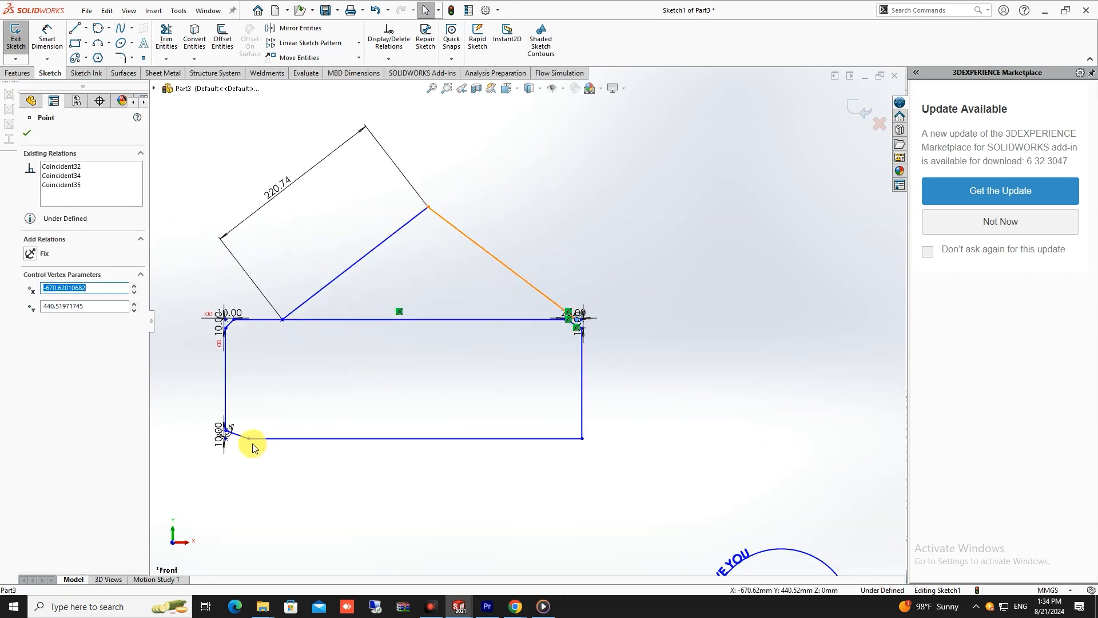
pyautogui.moveTo(248, 439)
pyautogui.mouseDown()
pyautogui.moveTo(166, 458)
pyautogui.moveTo(240, 437)
pyautogui.moveTo(166, 452)
pyautogui.moveTo(14, 417)
pyautogui.moveTo(366, 449)
pyautogui.moveTo(260, 474)
pyautogui.mouseUp()
pyautogui.scroll(4, 259, 473)
pyautogui.click(283, 285)
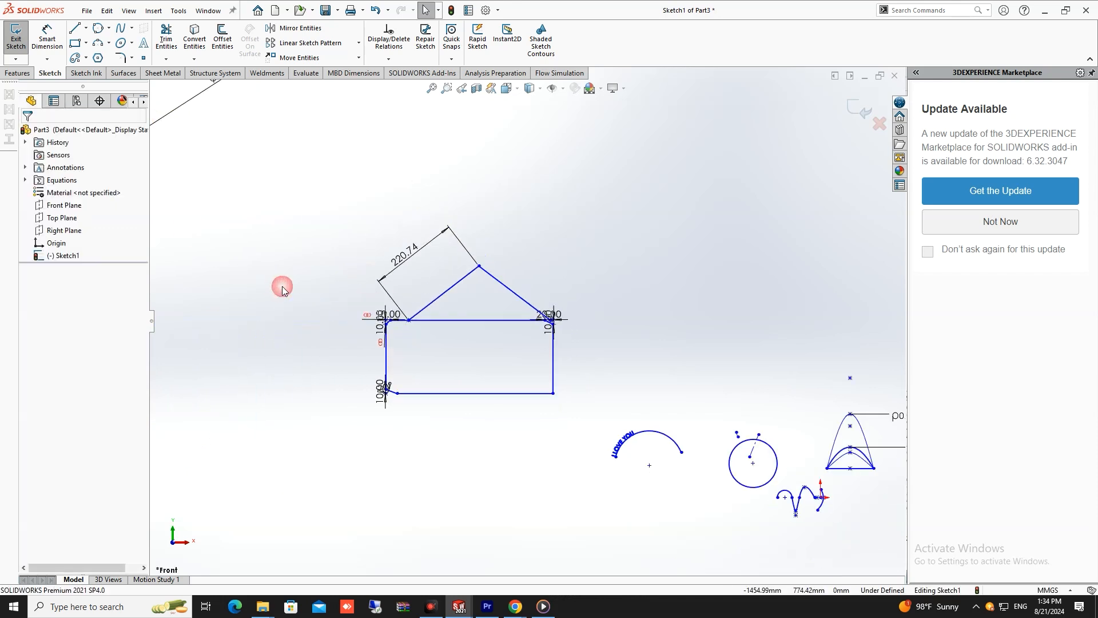
# - Add a horizontal Smart Dimension below the rectangle's bottom line, keeping its drawn length
pyautogui.click(51, 48)
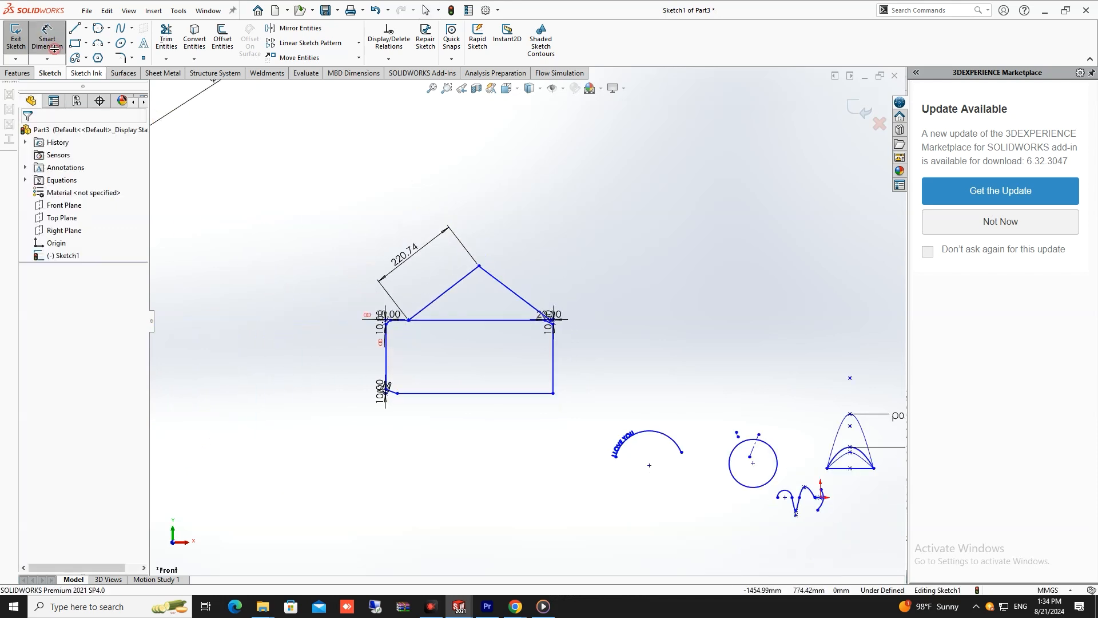
pyautogui.click(475, 399)
pyautogui.click(435, 433)
pyautogui.click(433, 425)
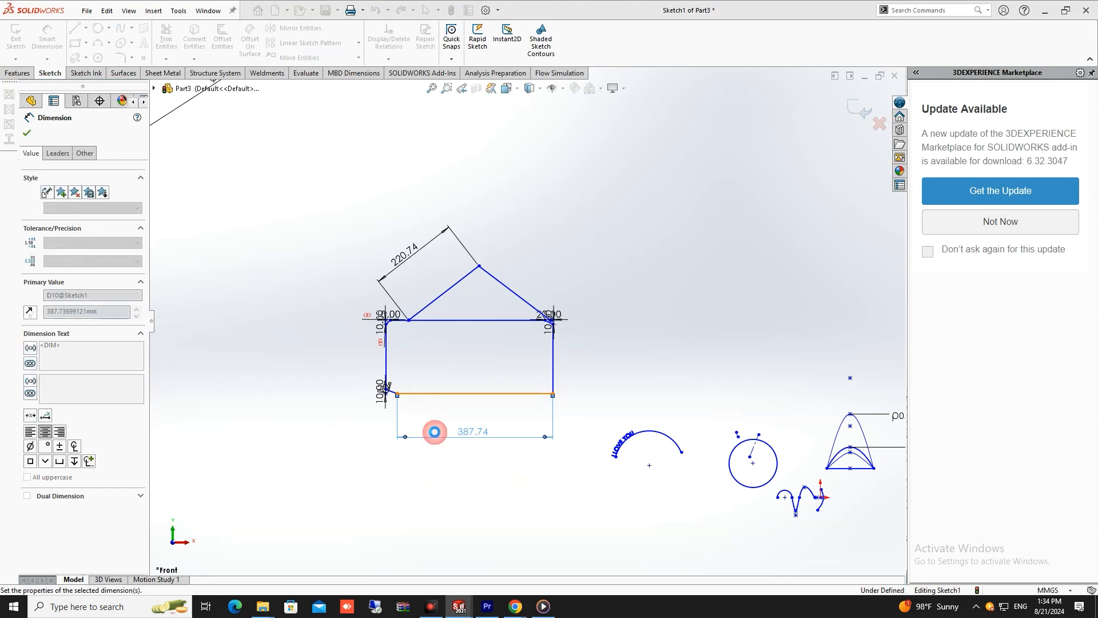
pyautogui.press('Escape')
pyautogui.press('Escape')
# - Move the rectangle's lower-right corner down and slightly left to about X -677 mm, Y 230 mm
pyautogui.click(558, 397)
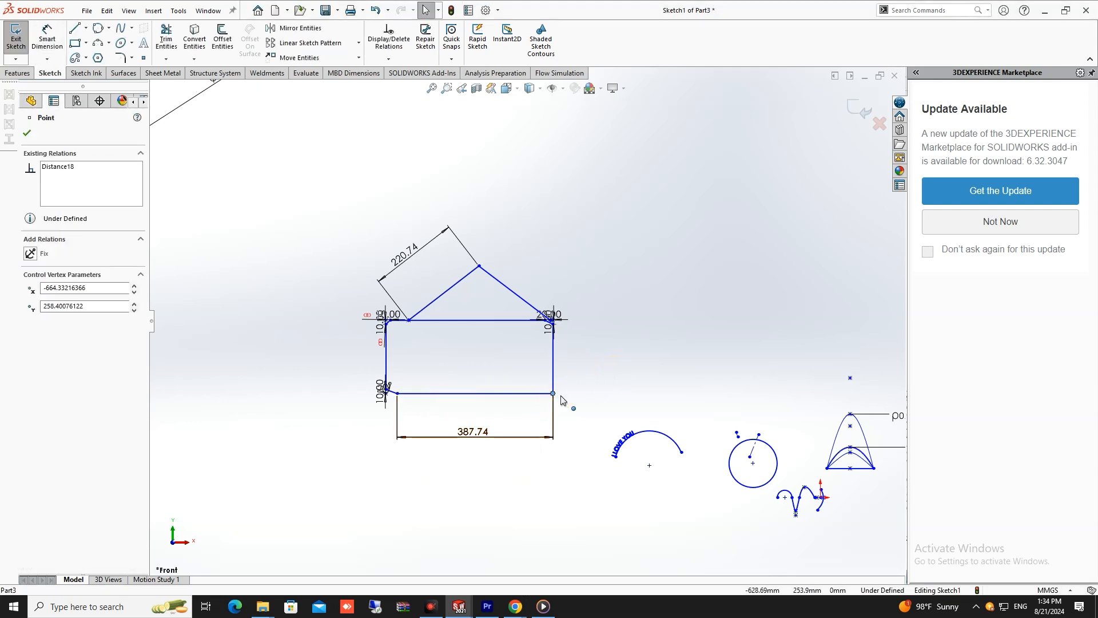
pyautogui.moveTo(553, 395)
pyautogui.mouseDown()
pyautogui.moveTo(572, 414)
pyautogui.moveTo(566, 437)
pyautogui.moveTo(595, 423)
pyautogui.moveTo(548, 406)
pyautogui.mouseUp()
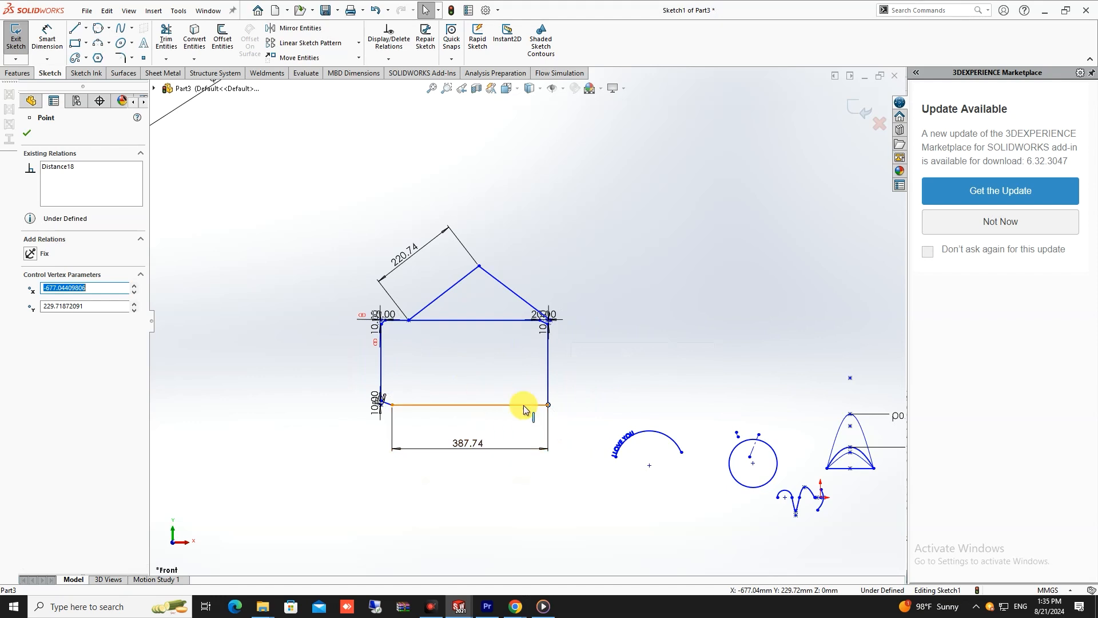
pyautogui.scroll(7, 518, 394)
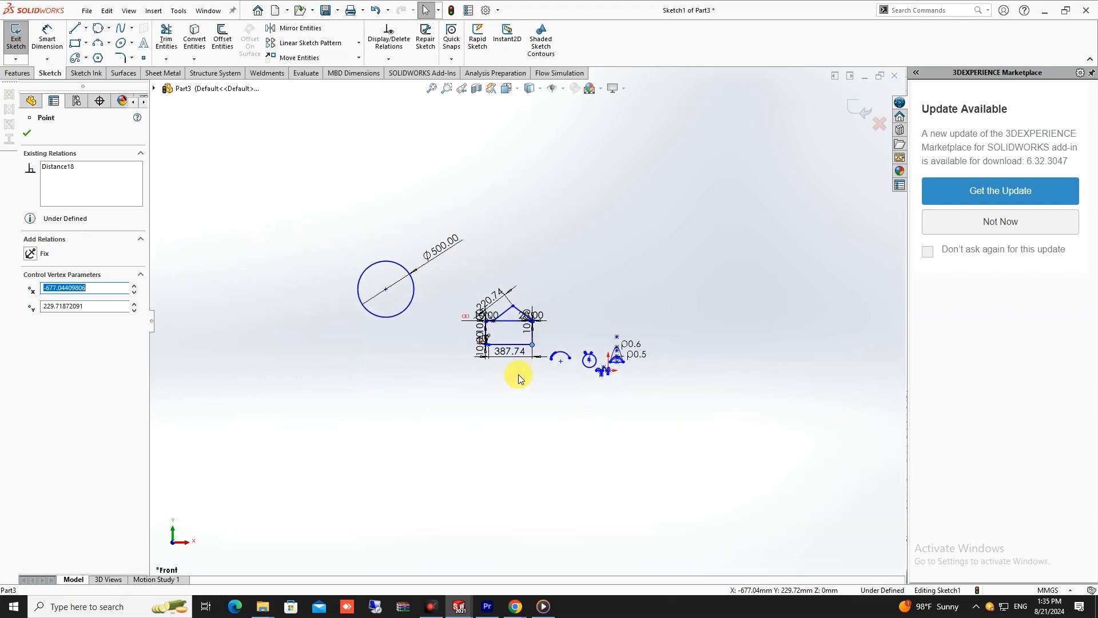
pyautogui.click(518, 379)
# - Draw two connected lines about 1248 mm and 1001 mm long, forming a V below the 500 mm circle
pyautogui.scroll(-3, 576, 342)
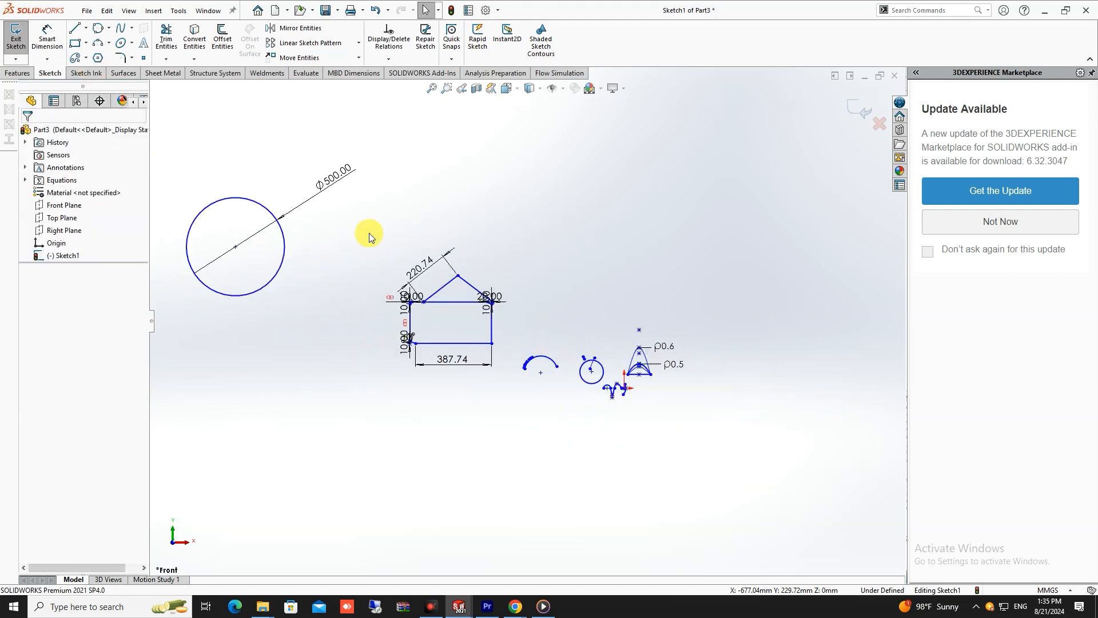
pyautogui.scroll(3, 410, 368)
pyautogui.click(74, 28)
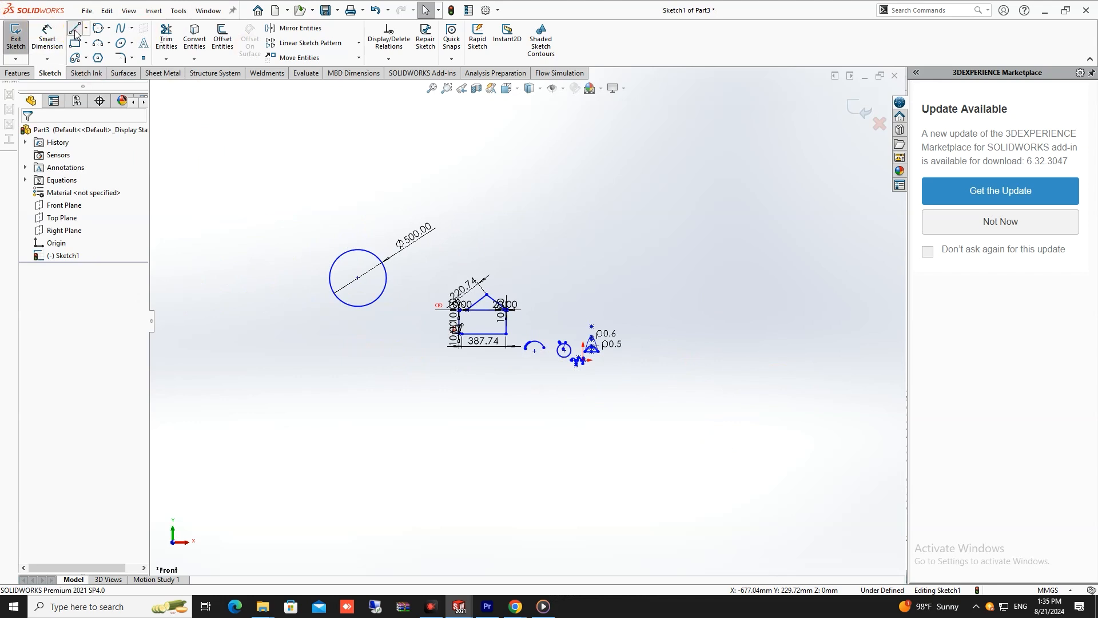
pyautogui.moveTo(255, 320); pyautogui.dragTo(315, 450)
pyautogui.click(367, 349)
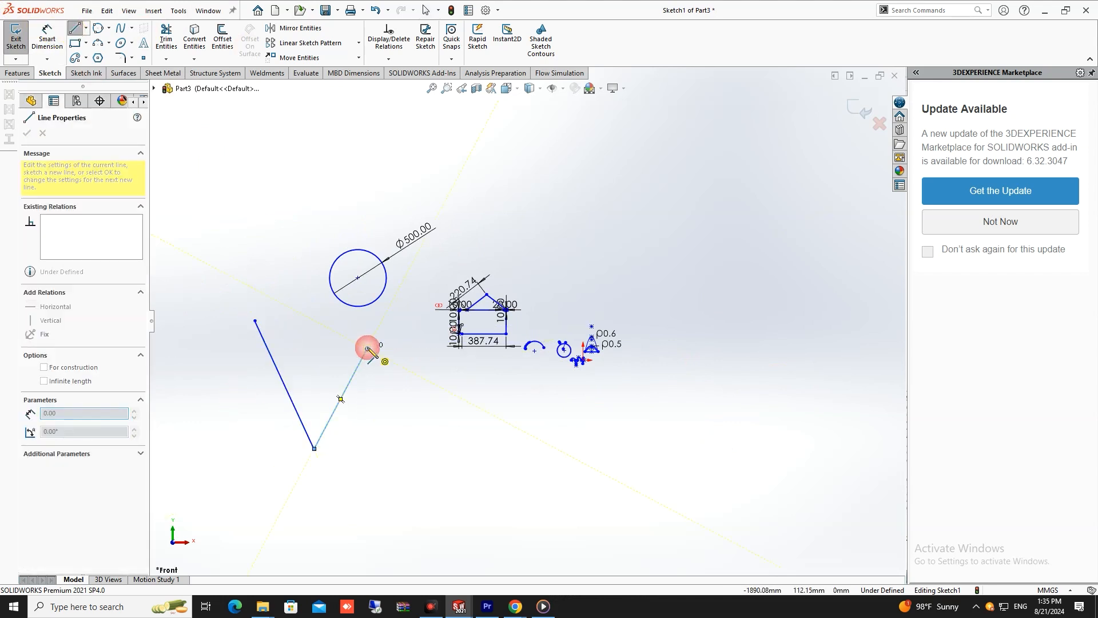
pyautogui.press('Escape')
# - Add a Smart Dimension for the angle between the two V lines and set it to 30°
pyautogui.click(58, 43)
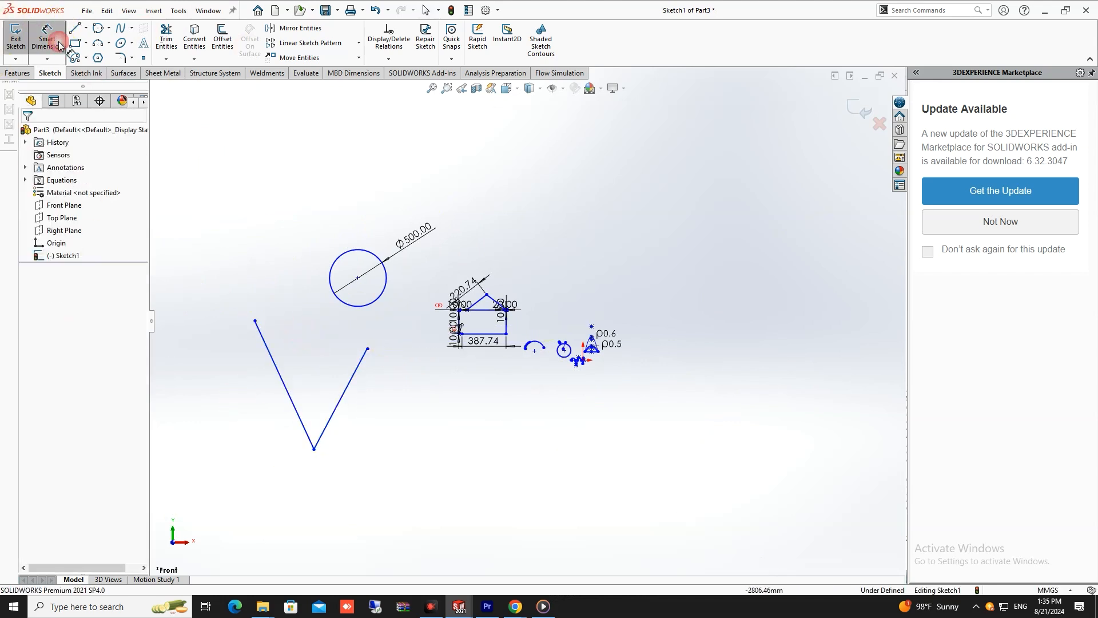
pyautogui.click(267, 350)
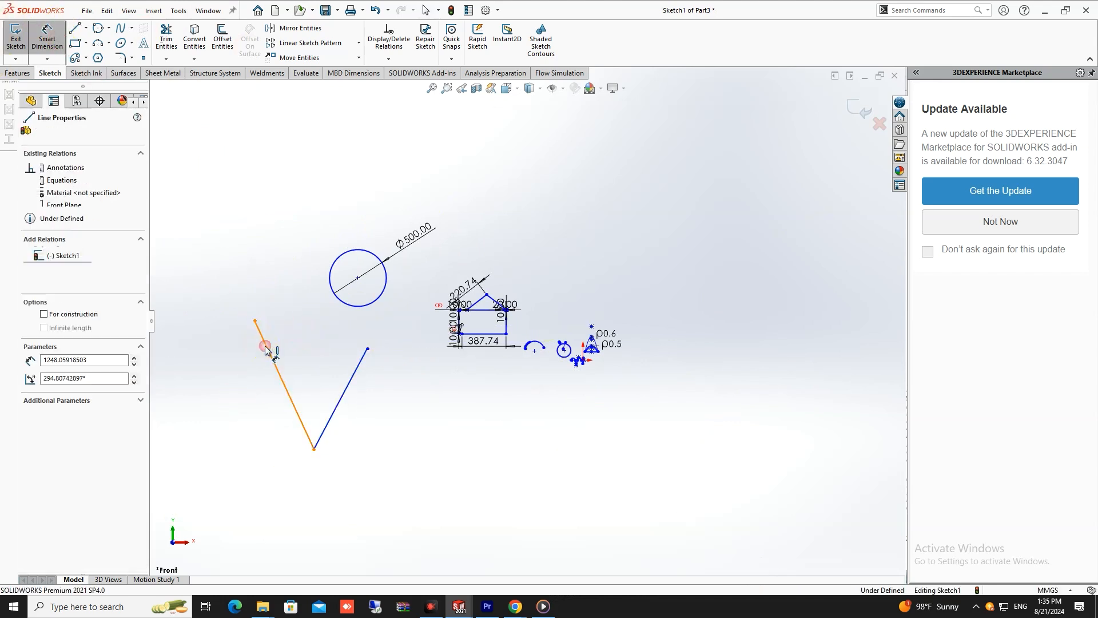
pyautogui.click(344, 392)
pyautogui.click(313, 361)
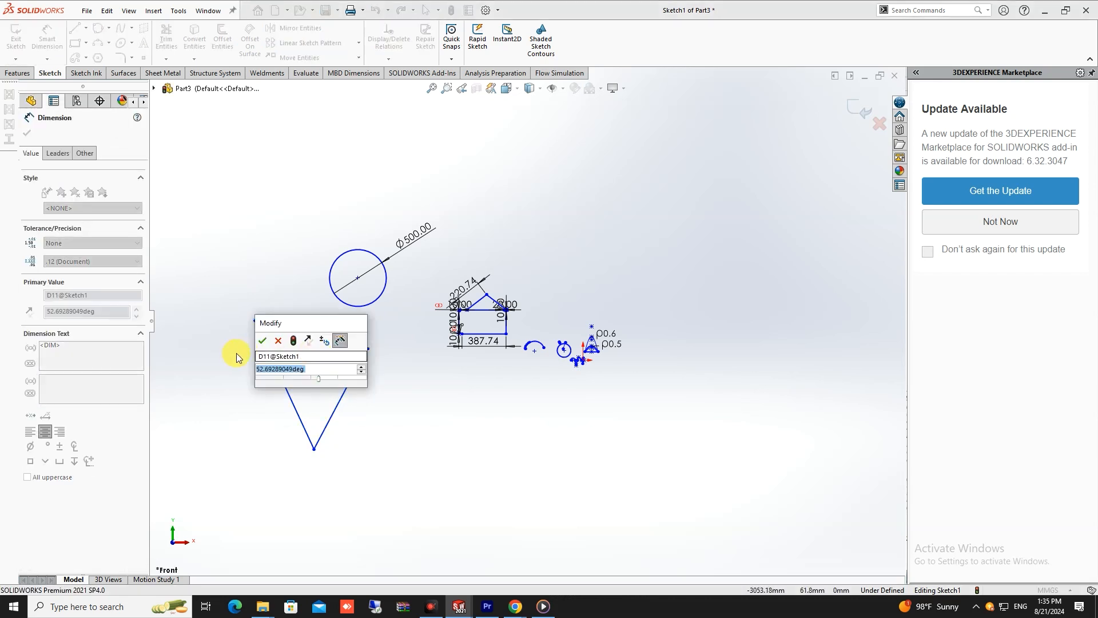
pyautogui.write('30')
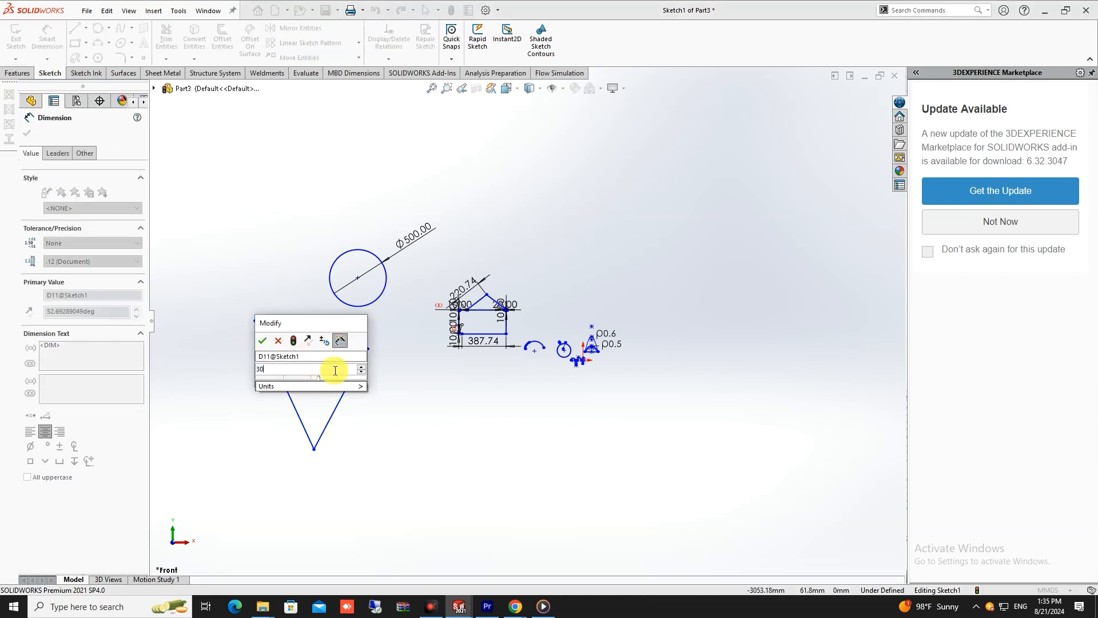
pyautogui.press('Return')
pyautogui.scroll(2, 577, 361)
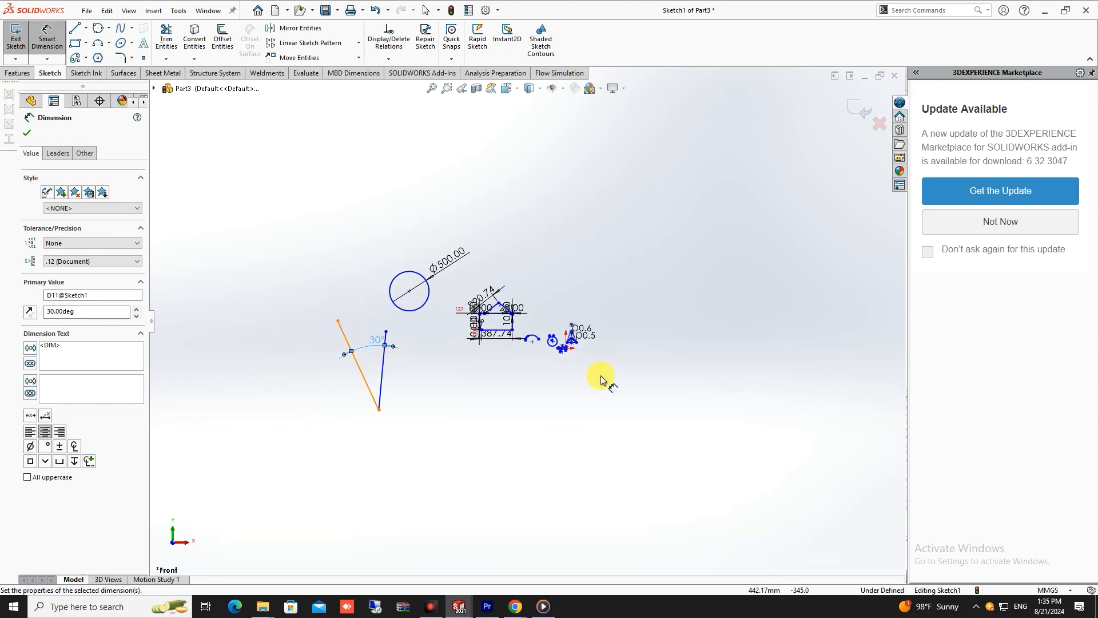
pyautogui.scroll(-2, 601, 373)
pyautogui.scroll(-2, 367, 333)
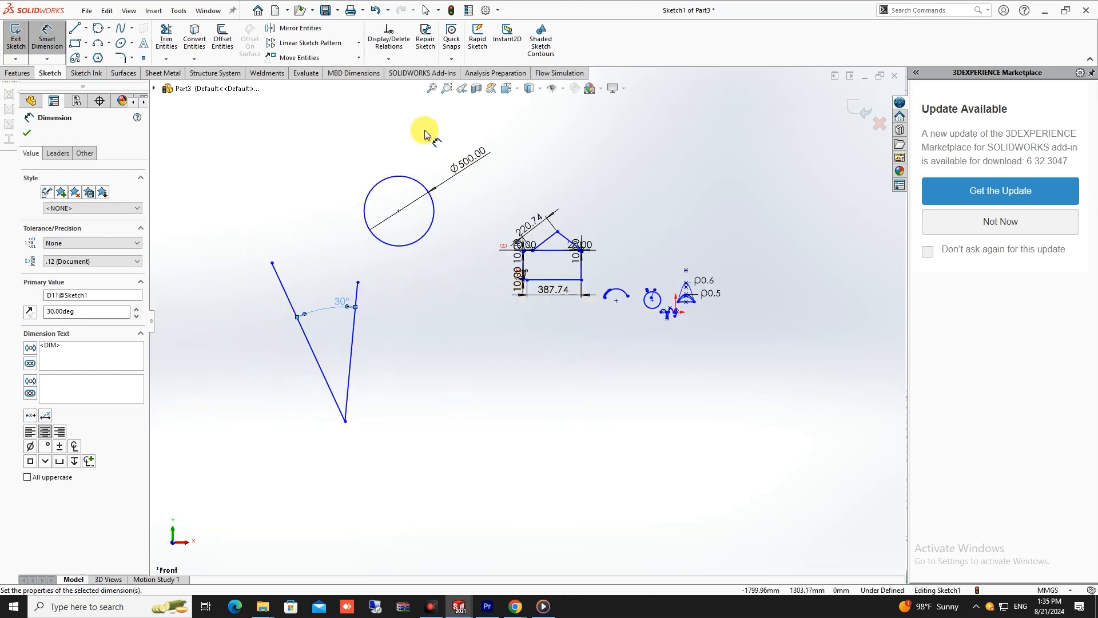
pyautogui.scroll(-2, 663, 269)
pyautogui.scroll(3, 528, 283)
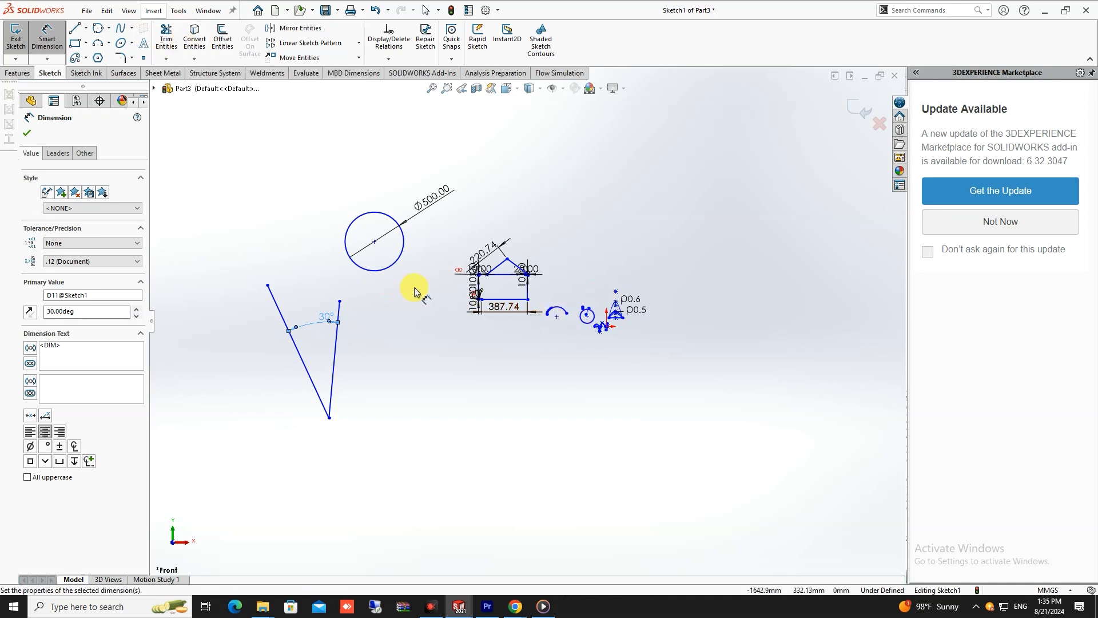
pyautogui.scroll(-3, 414, 292)
pyautogui.scroll(2, 598, 311)
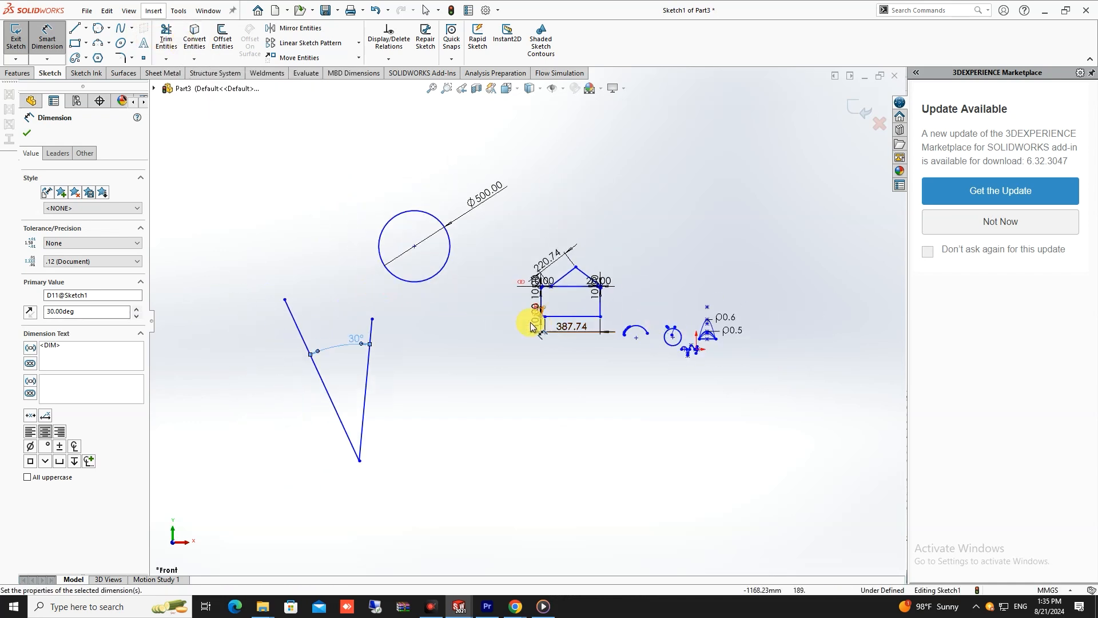